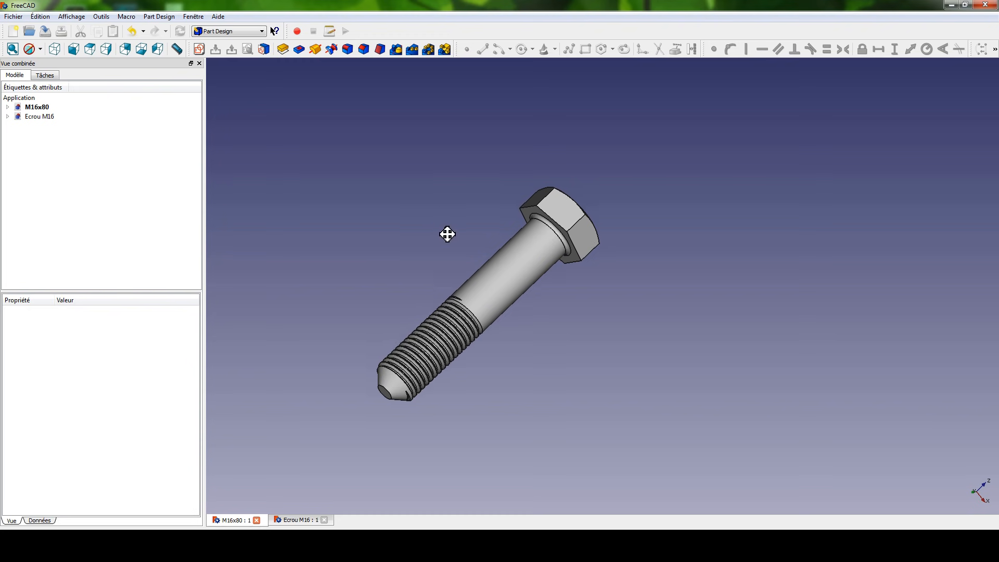
- Close the Ecrou M16 and M16x80 documents after viewing both models
{"action": "left_click", "coordinate": [281, 520]}
{"action": "middle_click_drag", "start_coordinate": [483, 301], "coordinate": [541, 245]}
{"action": "left_click", "coordinate": [235, 520]}
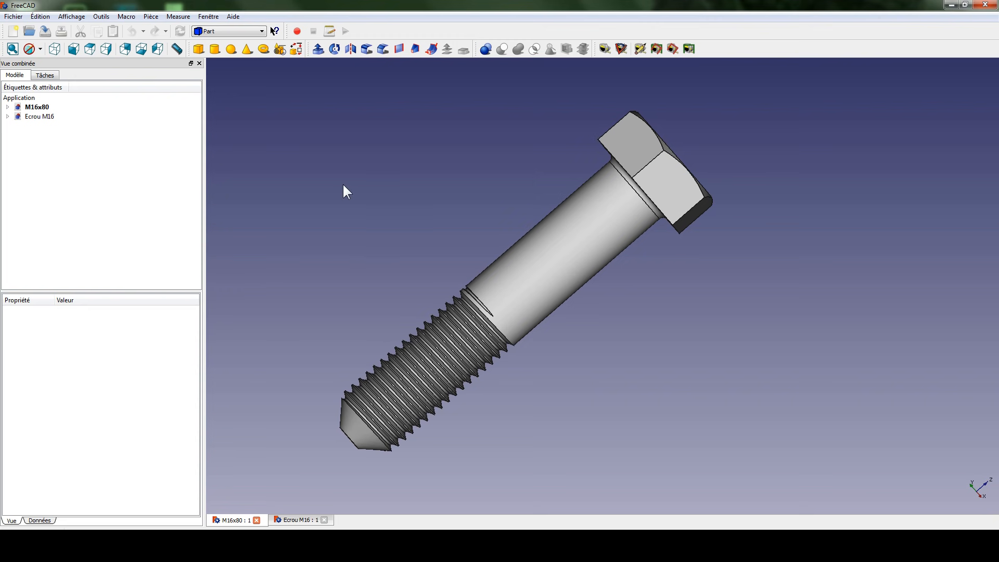
{"action": "middle_click_drag", "start_coordinate": [425, 208], "coordinate": [459, 218]}
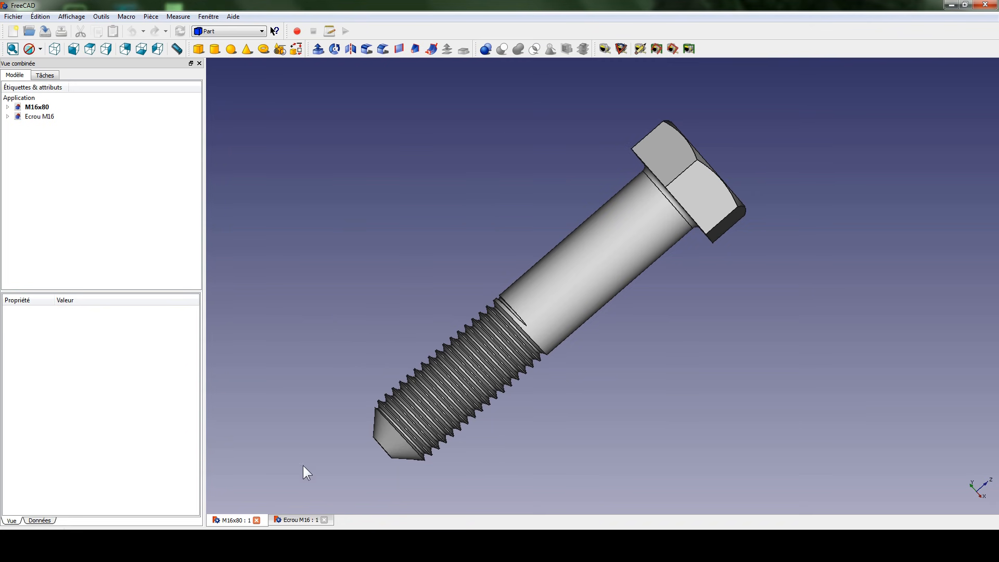
{"action": "left_click", "coordinate": [296, 520]}
{"action": "left_click", "coordinate": [324, 520]}
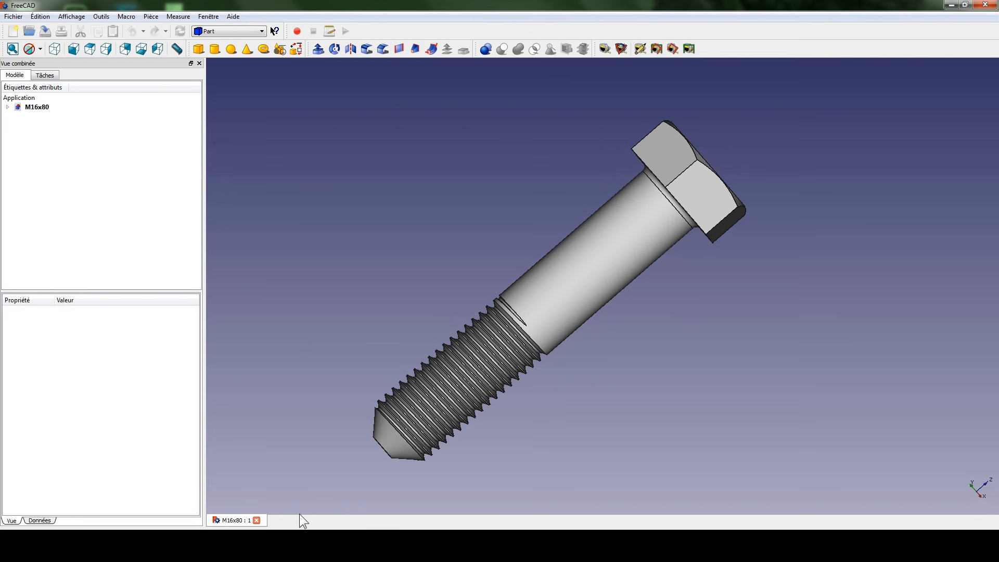
{"action": "left_click", "coordinate": [257, 520]}
- Switch to the Part Design workbench and create a new document
{"action": "left_click", "coordinate": [262, 31]}
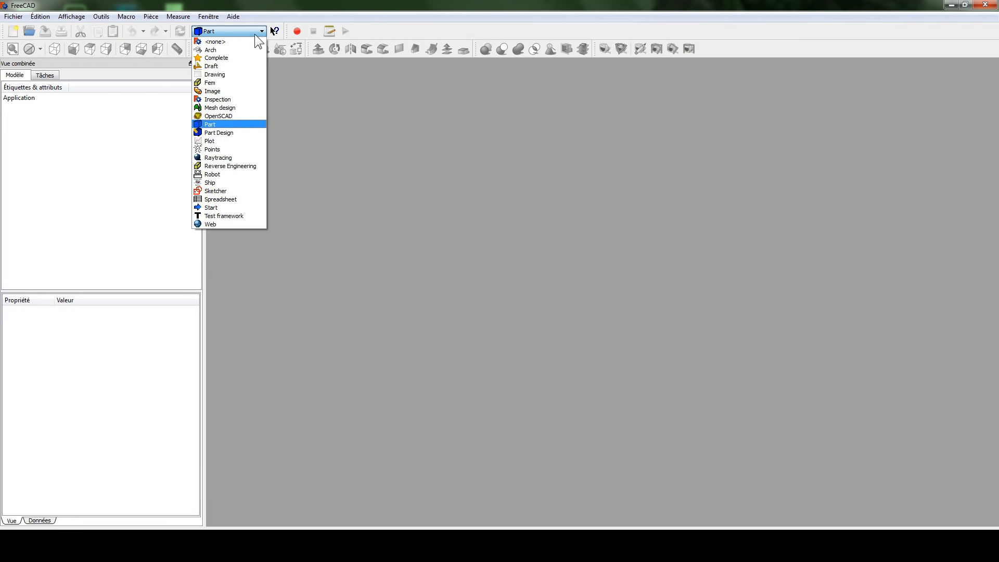
{"action": "left_click", "coordinate": [223, 132]}
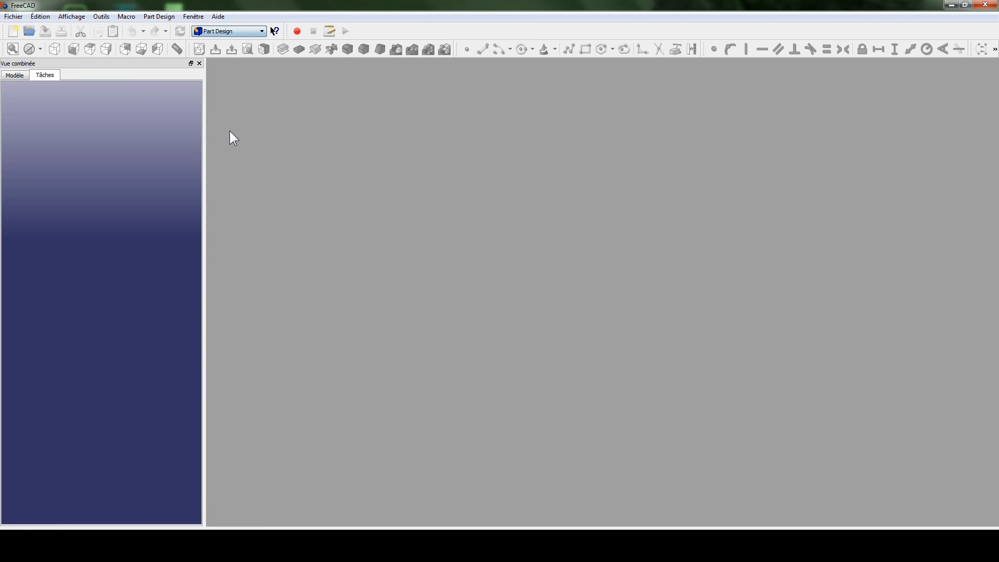
{"action": "left_click", "coordinate": [23, 17]}
{"action": "left_click", "coordinate": [43, 29]}
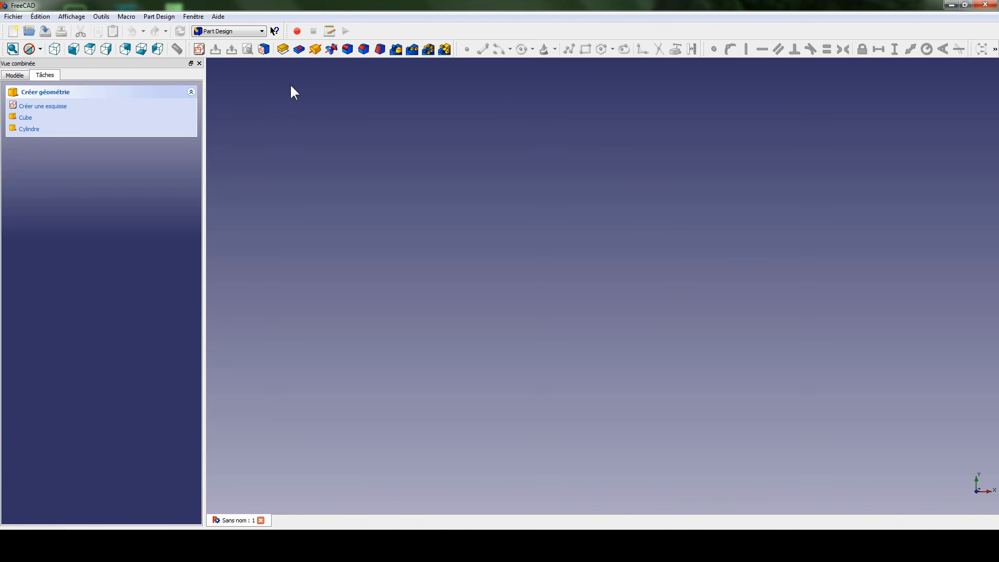
- Start a sketch on the XY plane and draw a circle about 19 mm in radius around the origin
{"action": "left_click", "coordinate": [198, 49]}
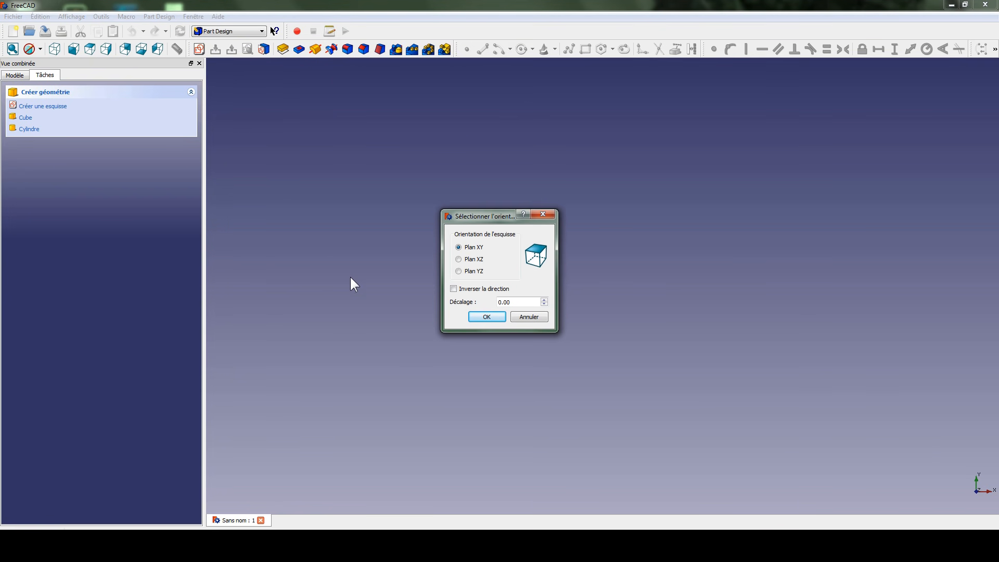
{"action": "left_click", "coordinate": [486, 316]}
{"action": "left_click", "coordinate": [524, 51]}
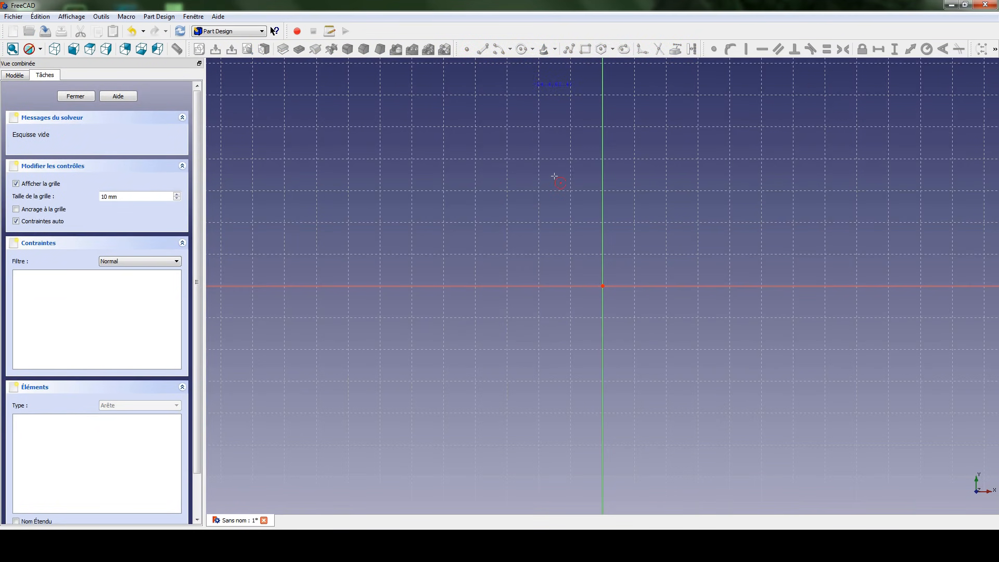
{"action": "left_click", "coordinate": [602, 286]}
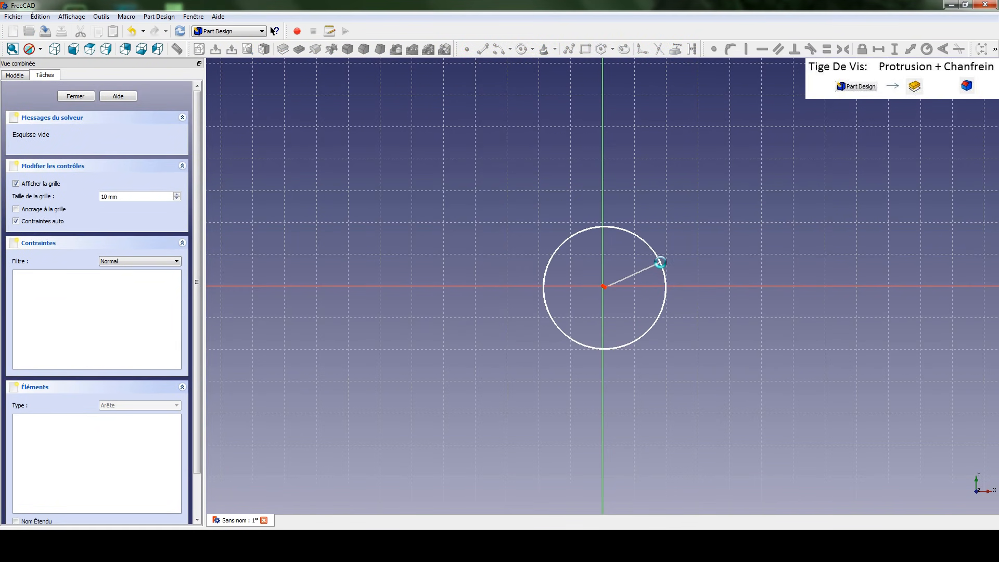
{"action": "left_click", "coordinate": [662, 263]}
{"action": "right_click", "coordinate": [606, 284]}
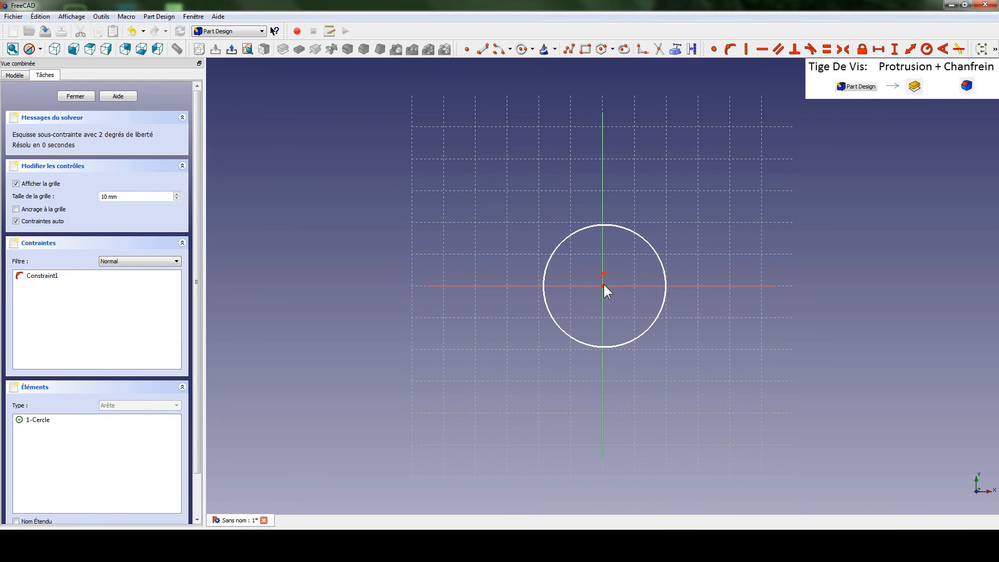
- Centre the circle on the origin, constrain its radius to 20 mm and close the sketch
{"action": "left_click", "coordinate": [603, 285]}
{"action": "left_click", "coordinate": [633, 230]}
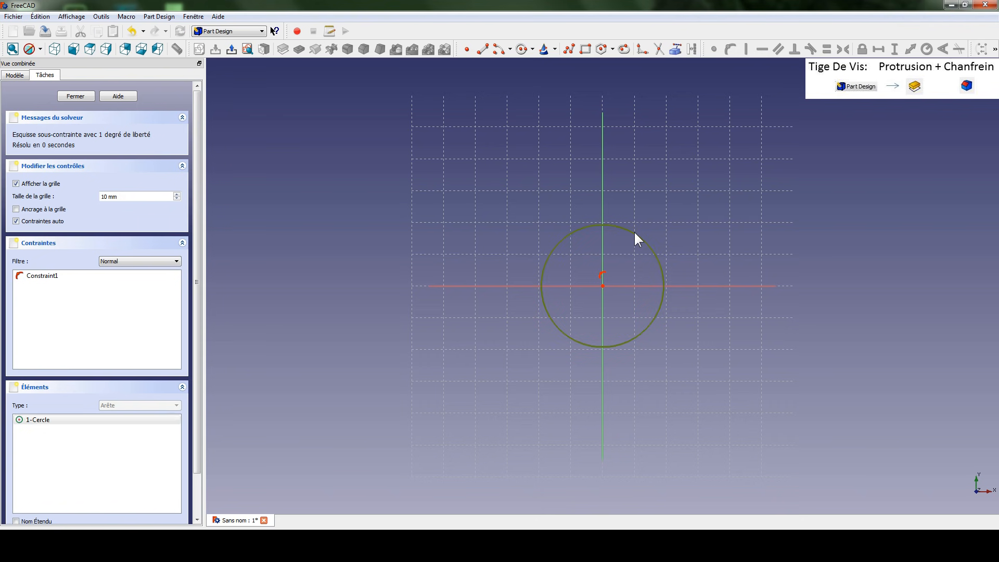
{"action": "key", "text": "shift+r"}
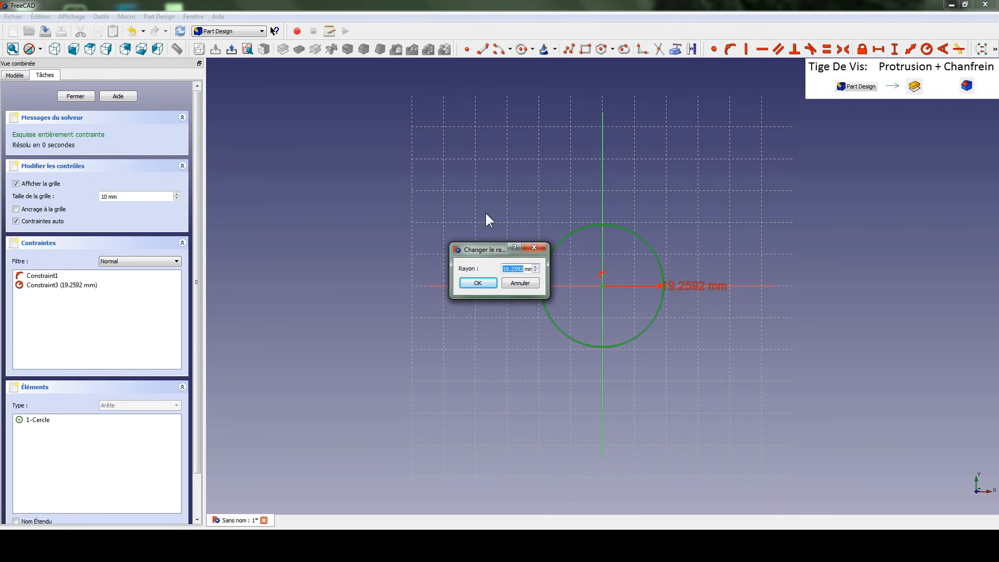
{"action": "type", "text": "20"}
{"action": "key", "text": "Return"}
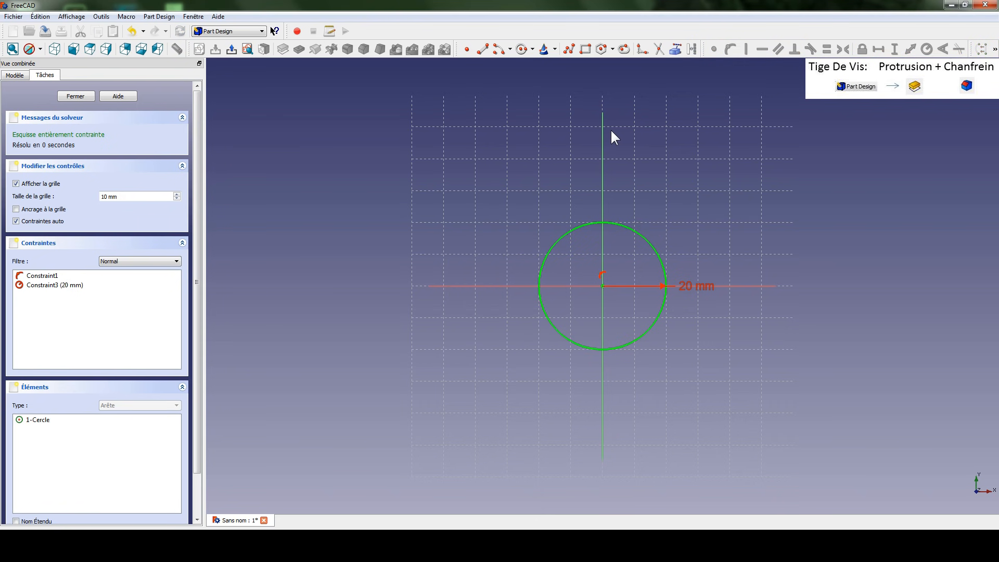
{"action": "left_click", "coordinate": [228, 50]}
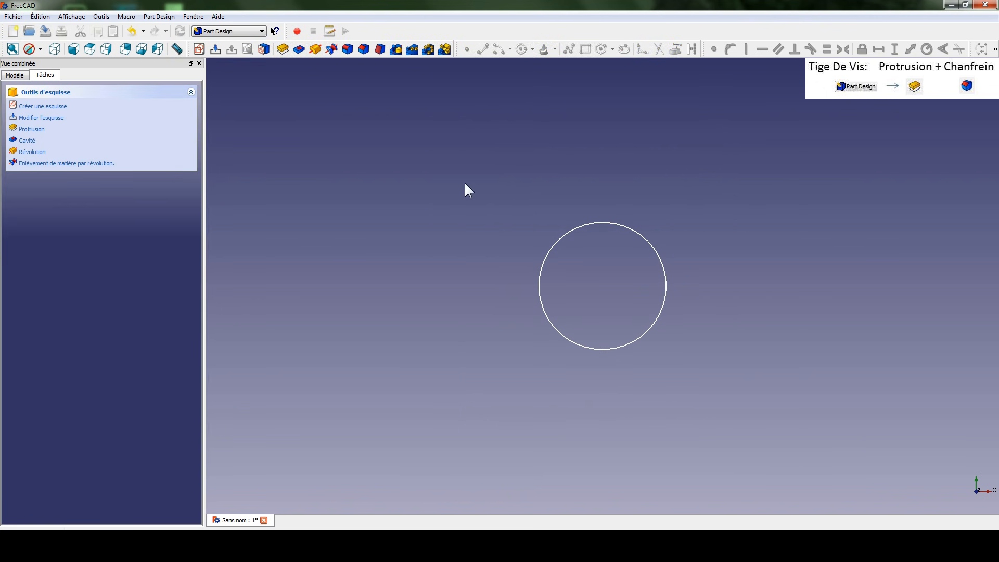
- Pad the circle sketch to a length of 100 mm
{"action": "left_click", "coordinate": [283, 49]}
{"action": "middle_click_drag", "start_coordinate": [319, 221], "coordinate": [419, 230]}
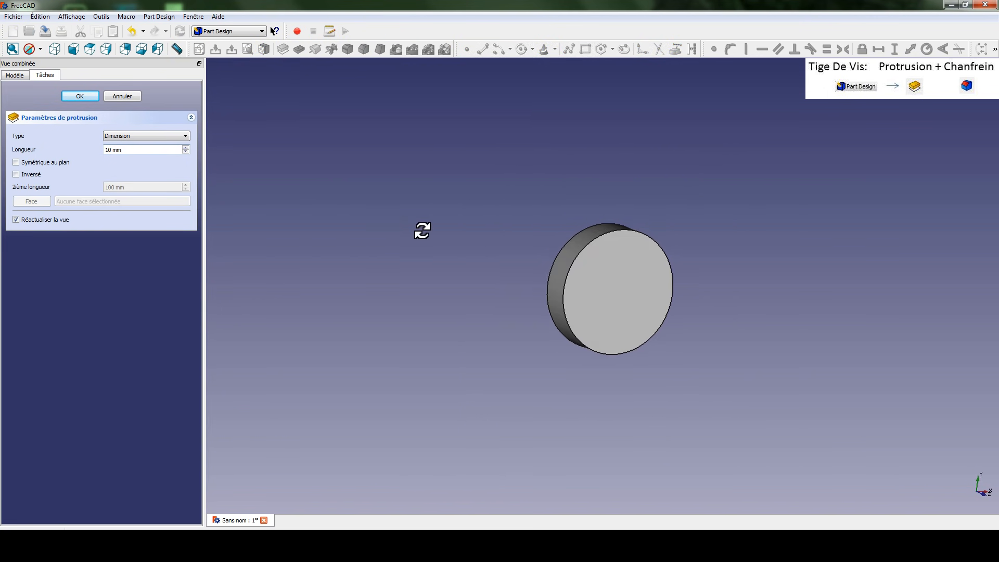
{"action": "left_click", "coordinate": [111, 151]}
{"action": "type", "text": "0"}
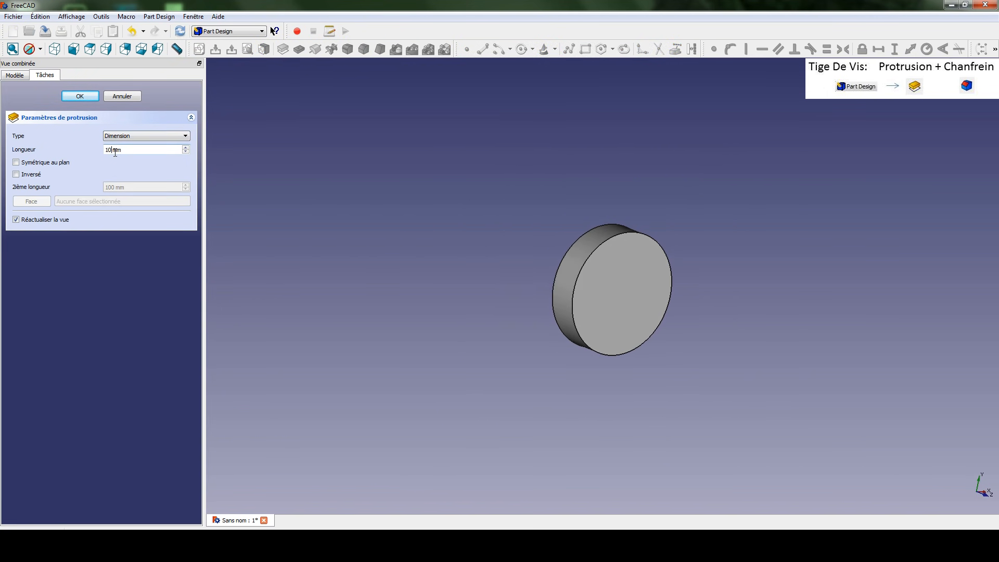
{"action": "left_click", "coordinate": [80, 95]}
- Chamfer the circular edge at the extruded end of the cylinder by 5 mm
{"action": "middle_click_drag", "start_coordinate": [408, 227], "coordinate": [516, 240]}
{"action": "middle_click_drag", "start_coordinate": [542, 207], "coordinate": [413, 118]}
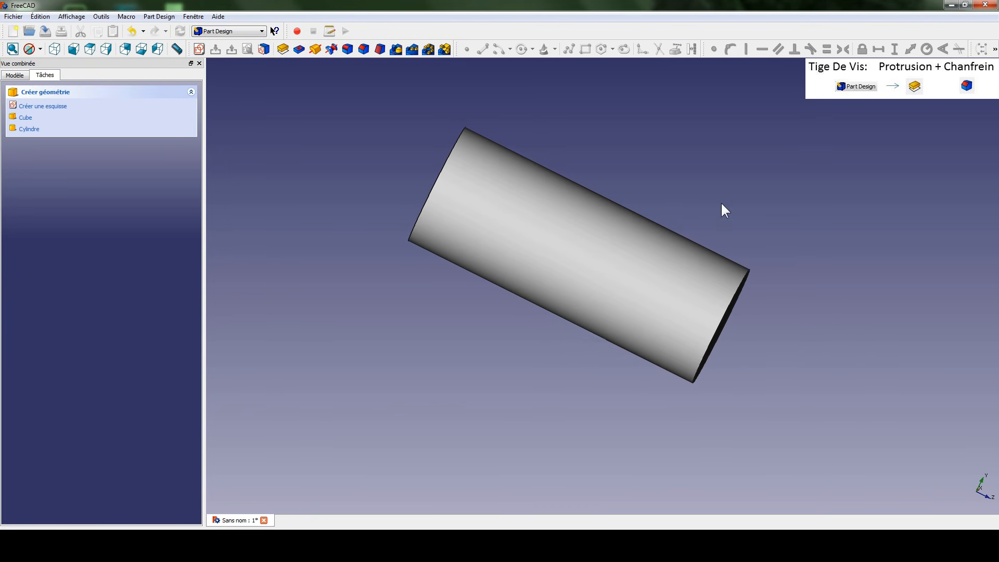
{"action": "left_click", "coordinate": [741, 279]}
{"action": "middle_click_drag", "start_coordinate": [755, 255], "coordinate": [655, 199]}
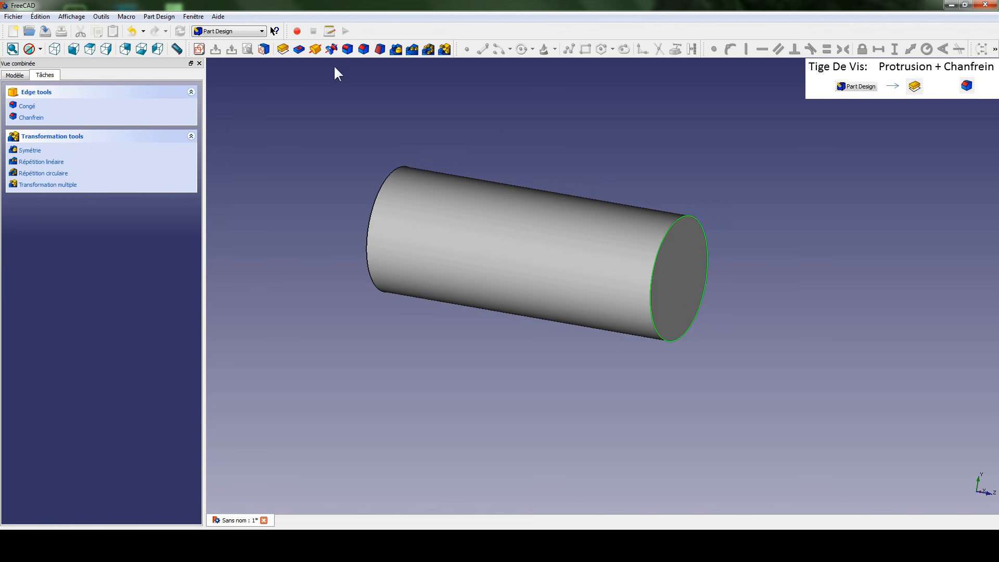
{"action": "left_click", "coordinate": [364, 49]}
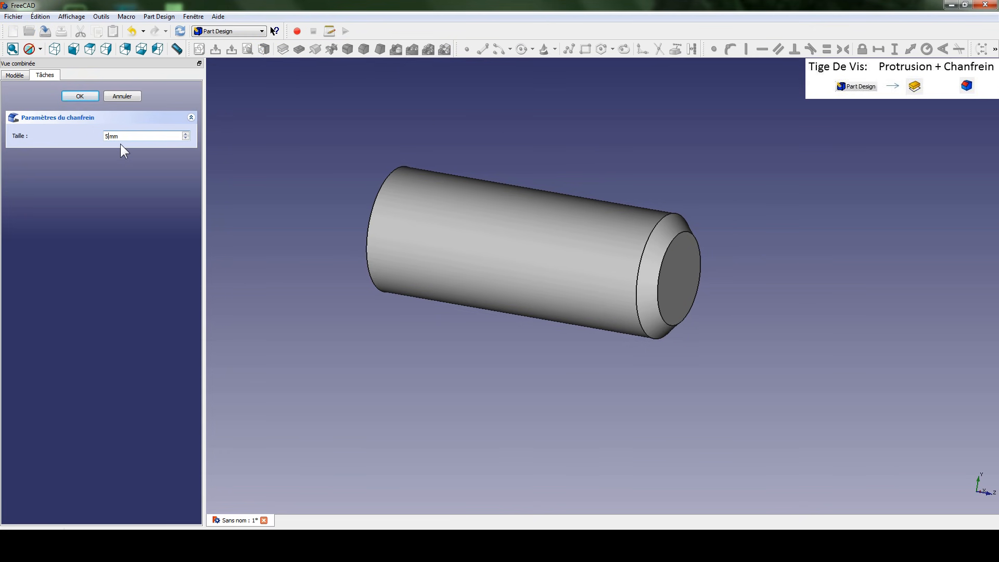
{"action": "key", "text": "Return"}
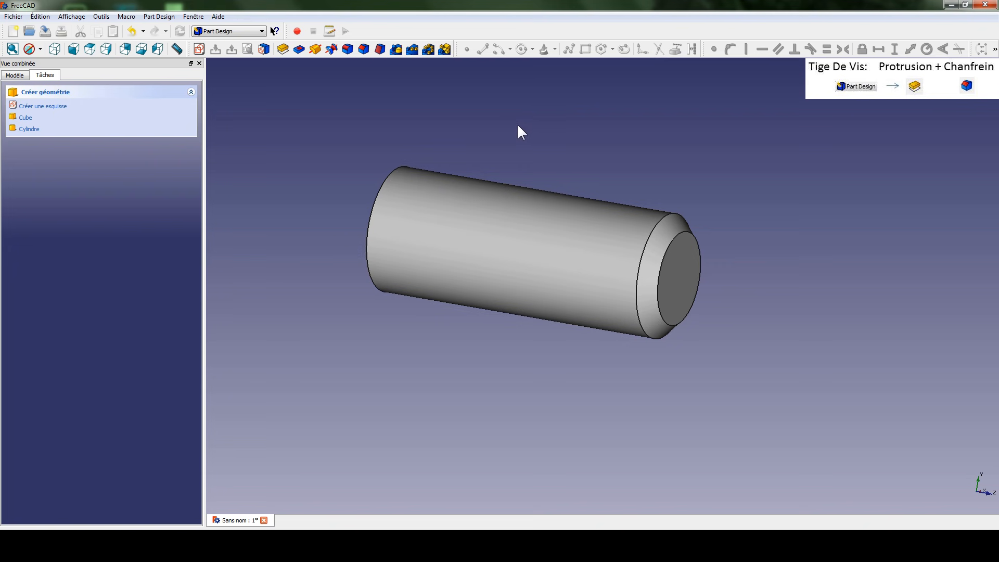
- Rename the chamfer feature in the model tree as Tige
{"action": "left_click", "coordinate": [16, 75]}
{"action": "left_click", "coordinate": [47, 125]}
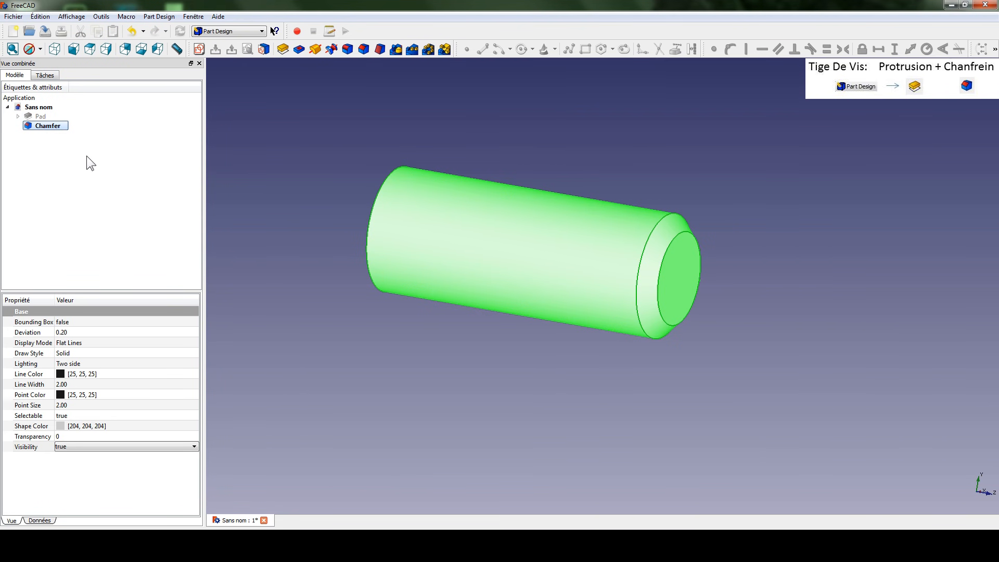
{"action": "key", "text": "F2"}
{"action": "type", "text": "Tige"}
{"action": "left_click", "coordinate": [310, 143]}
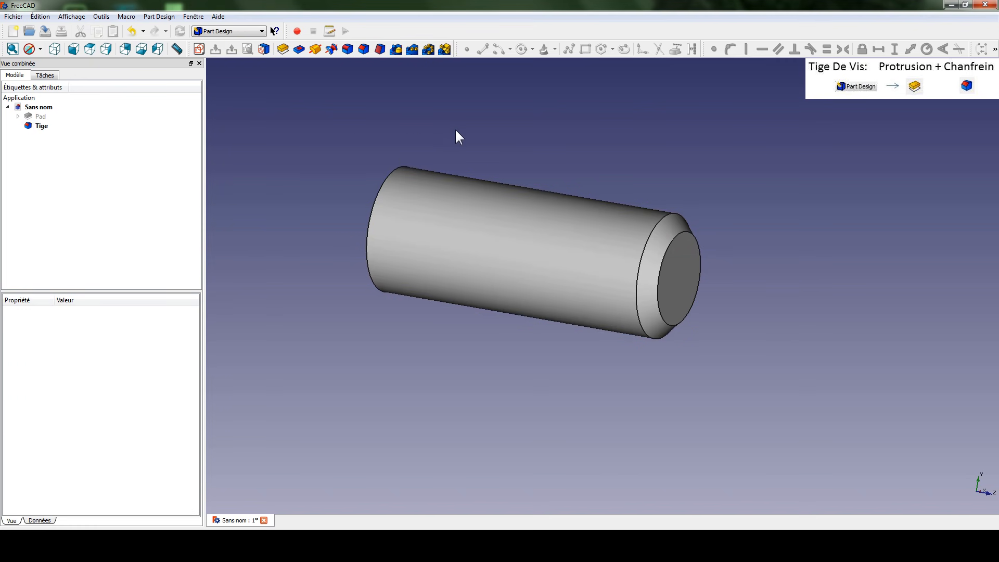
- Switch to the Part workbench and choose the helix (Hélice) among the geometric primitives
{"action": "middle_click_drag", "start_coordinate": [457, 132], "coordinate": [513, 160]}
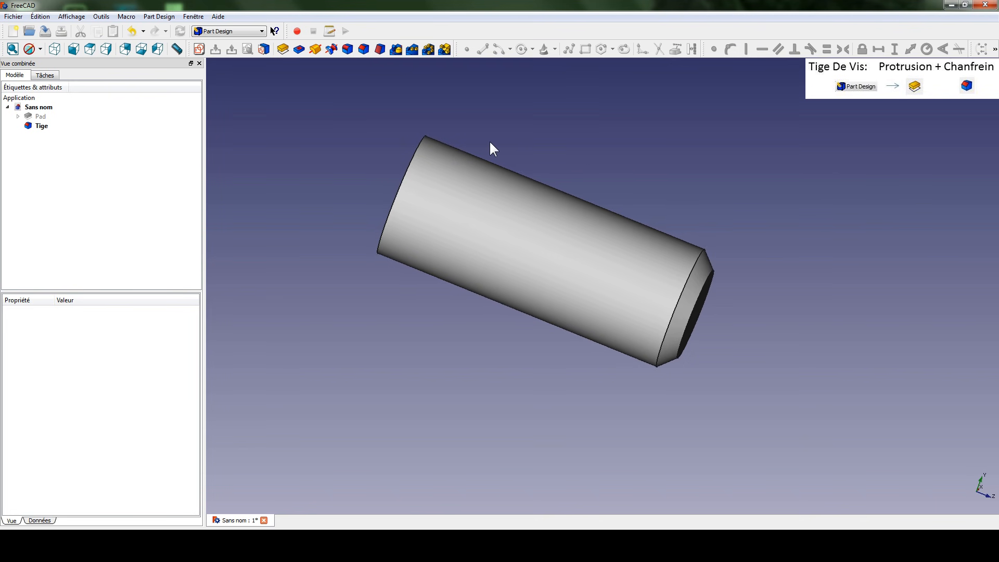
{"action": "left_click", "coordinate": [227, 31]}
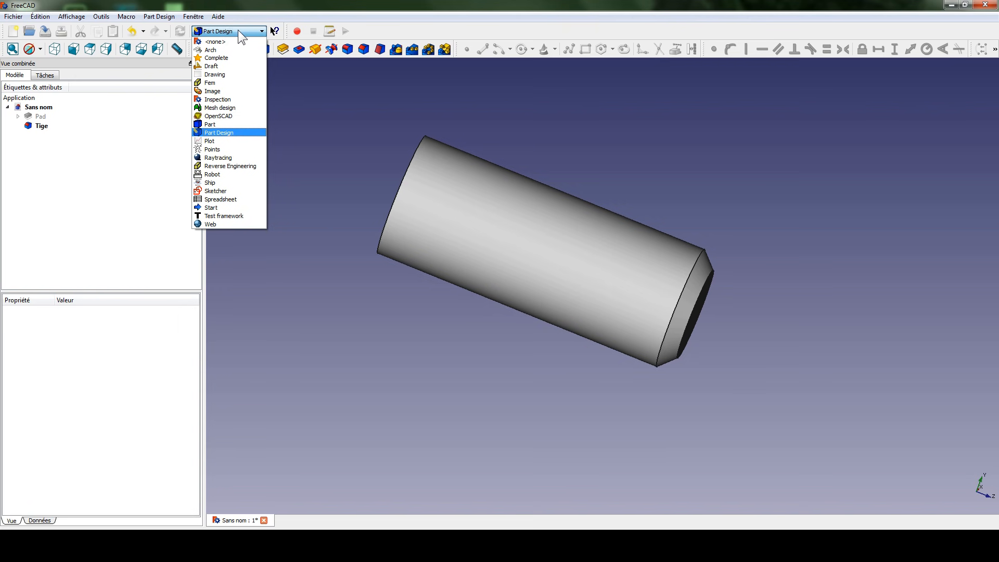
{"action": "left_click", "coordinate": [210, 124]}
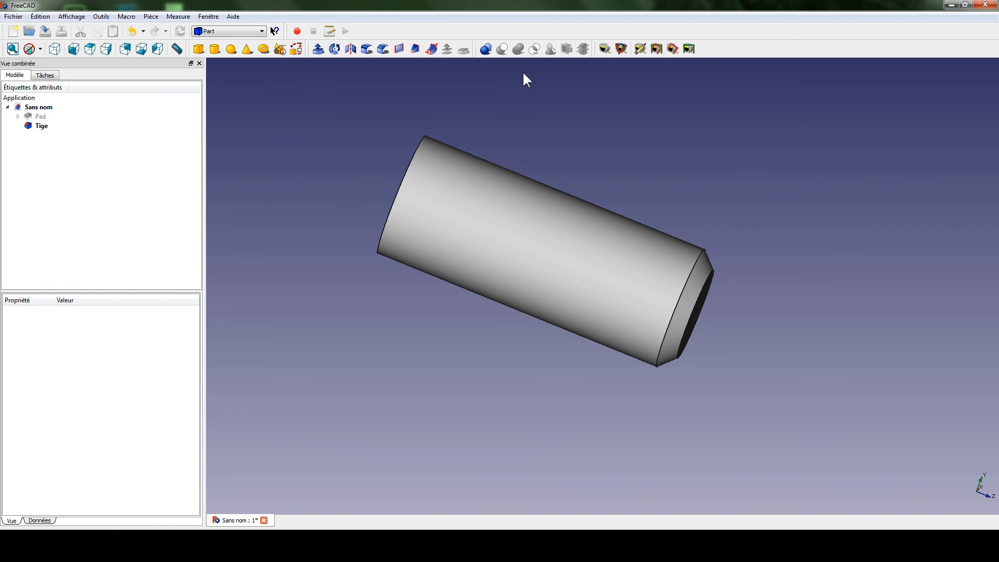
{"action": "left_click", "coordinate": [279, 48]}
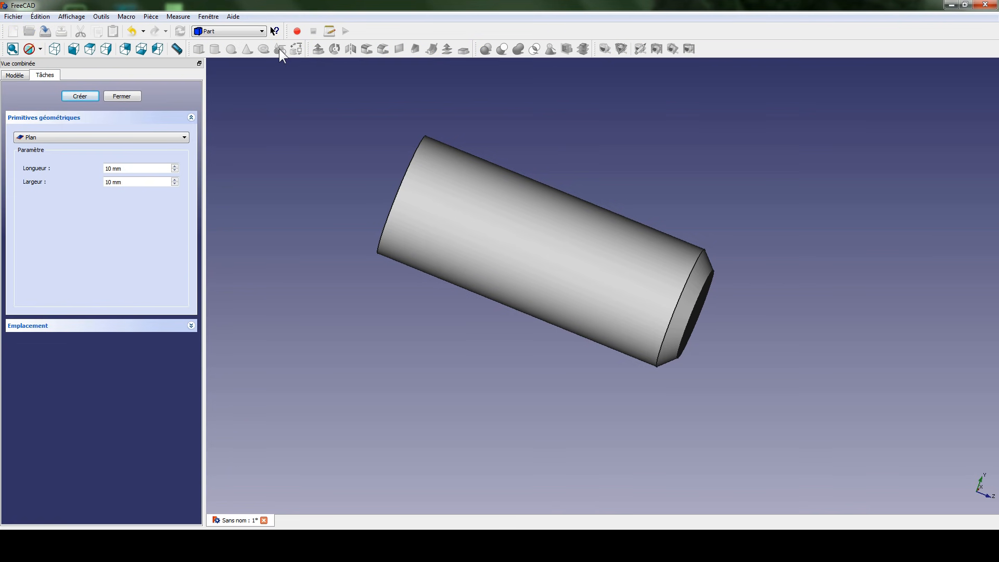
{"action": "left_click", "coordinate": [93, 137]}
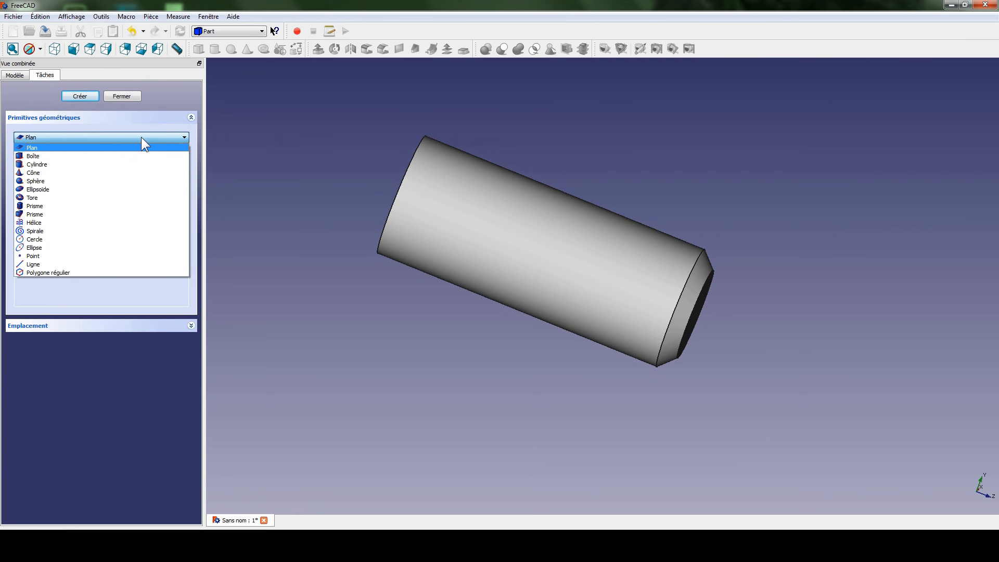
{"action": "left_click", "coordinate": [48, 222]}
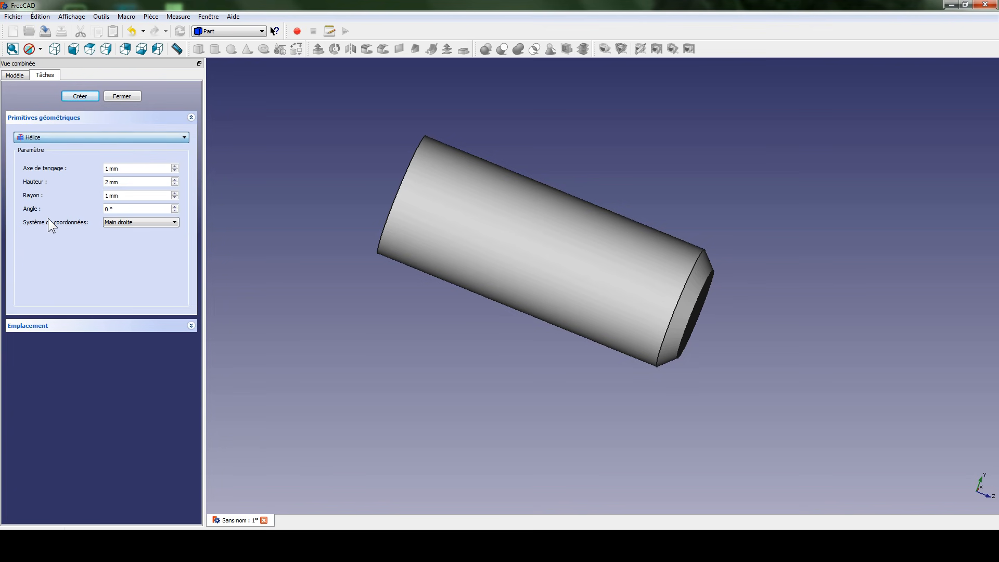
- Create a helix with a 2 mm pitch, 80 mm height and 20 mm radius
{"action": "middle_click_drag", "start_coordinate": [641, 336], "coordinate": [613, 327]}
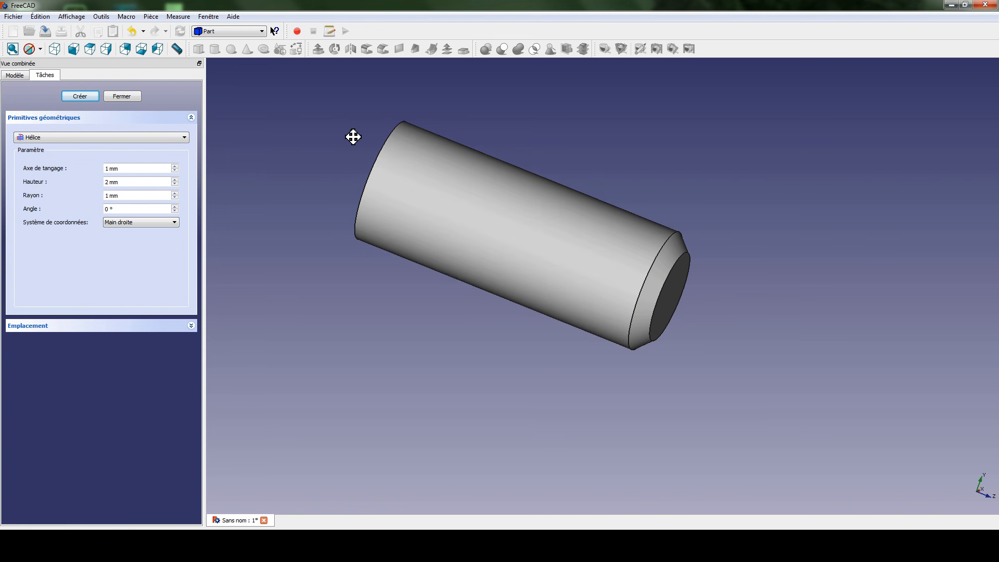
{"action": "middle_click_drag", "start_coordinate": [352, 135], "coordinate": [320, 178]}
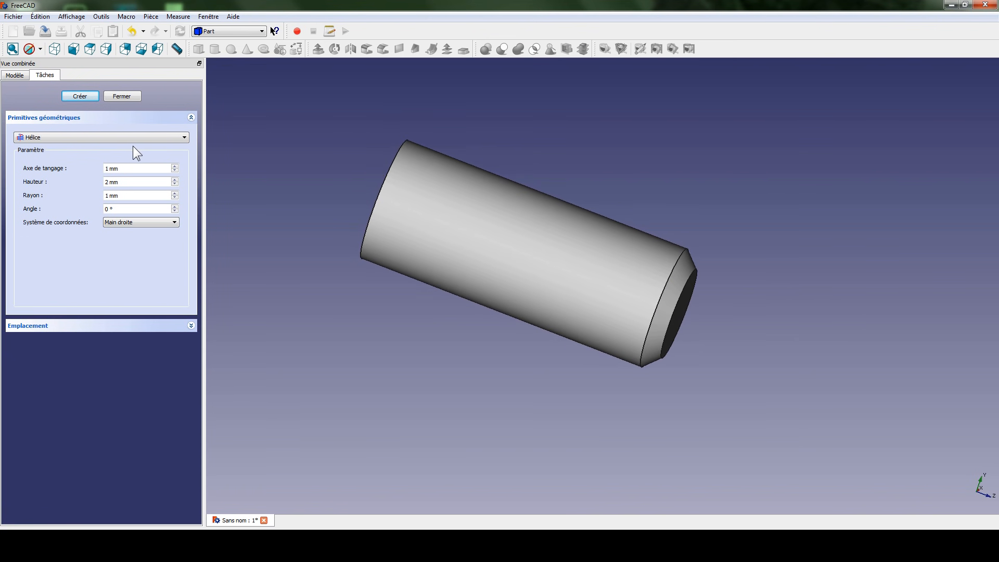
{"action": "double_click", "coordinate": [108, 171]}
{"action": "type", "text": "2"}
{"action": "left_click", "coordinate": [107, 182]}
{"action": "type", "text": "80"}
{"action": "left_click", "coordinate": [104, 194]}
{"action": "type", "text": "2"}
{"action": "left_click", "coordinate": [69, 96]}
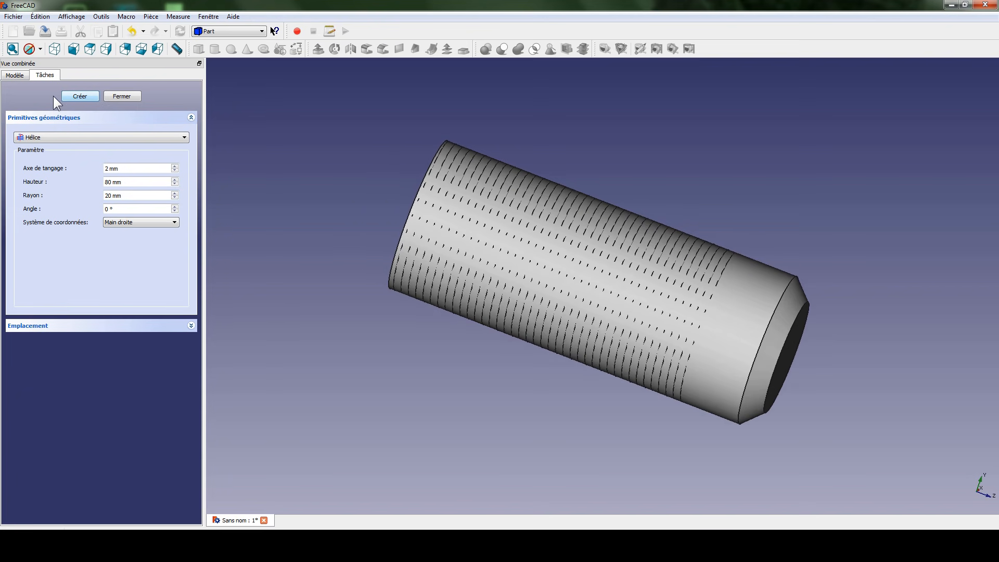
- Create a second helix with the same parameters, and delete that duplicate from the model
{"action": "left_click", "coordinate": [122, 95]}
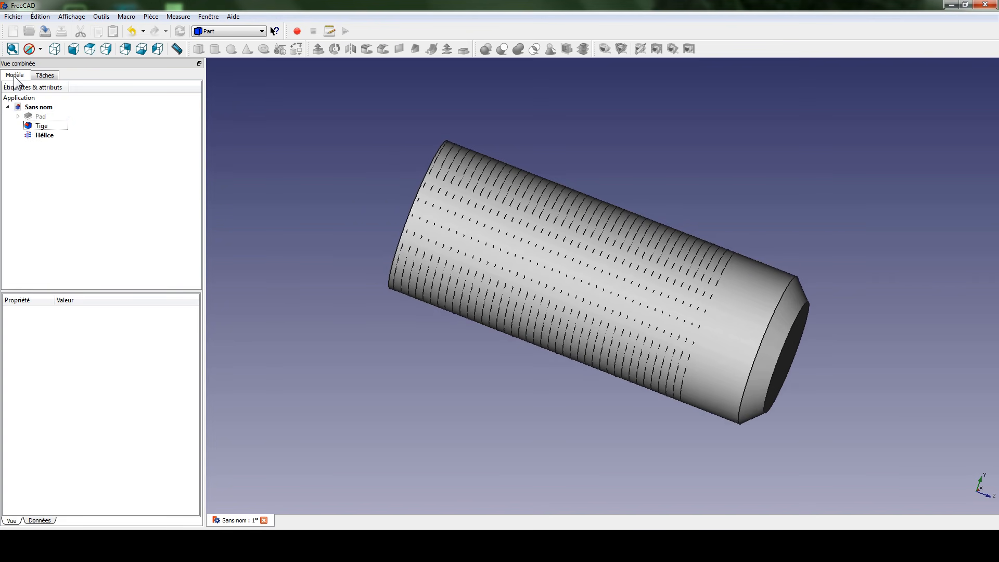
{"action": "left_click", "coordinate": [44, 75]}
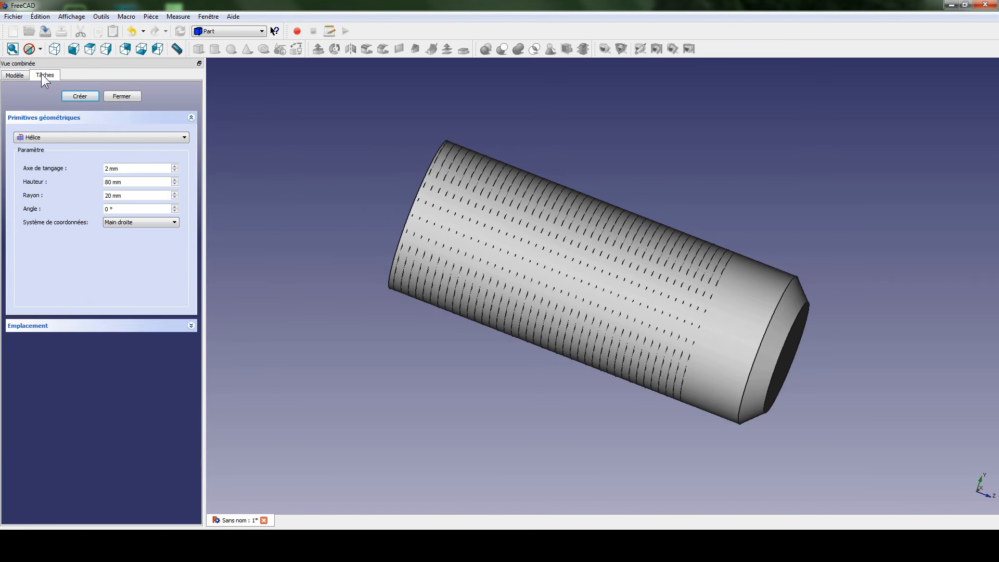
{"action": "left_click", "coordinate": [87, 96]}
{"action": "left_click", "coordinate": [15, 75]}
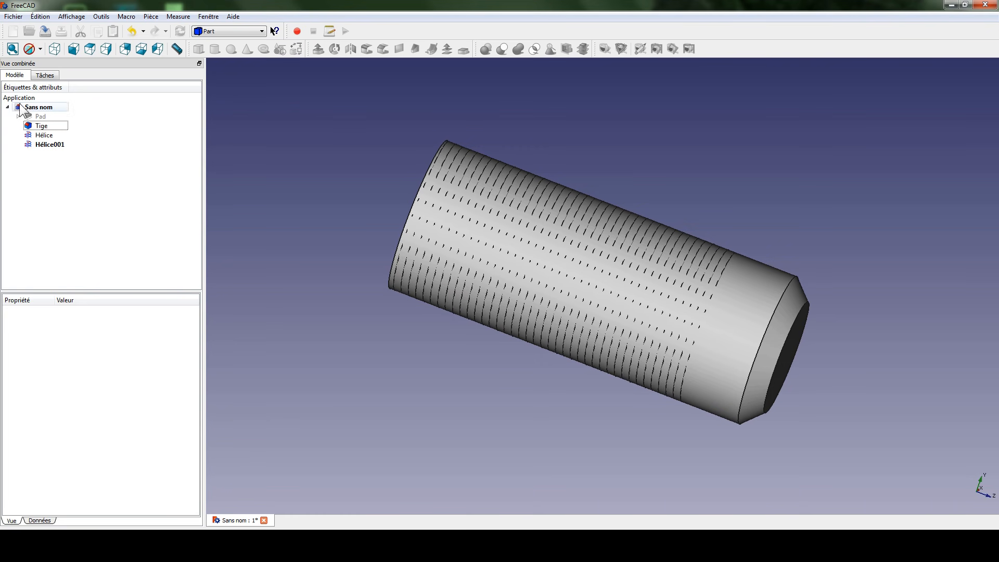
{"action": "left_click", "coordinate": [47, 144]}
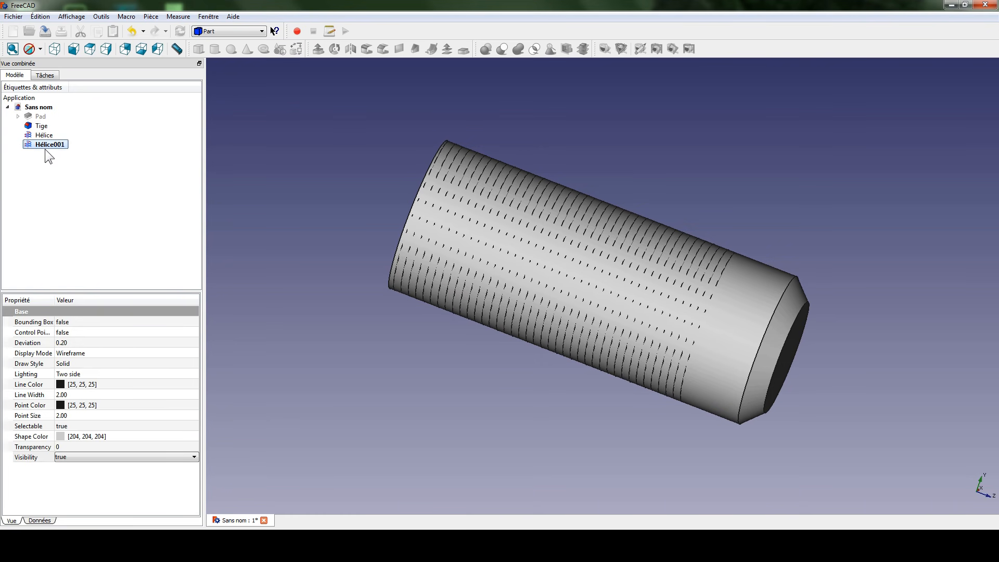
{"action": "left_click", "coordinate": [44, 149]}
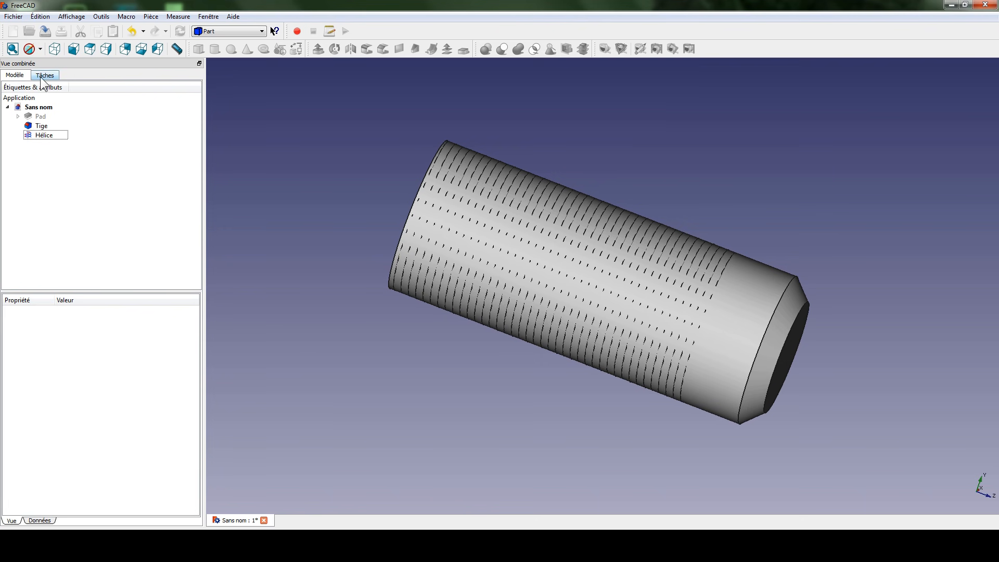
- Close the geometric primitives dialog and hide the Tige body so only the helix shows
{"action": "left_click", "coordinate": [44, 75]}
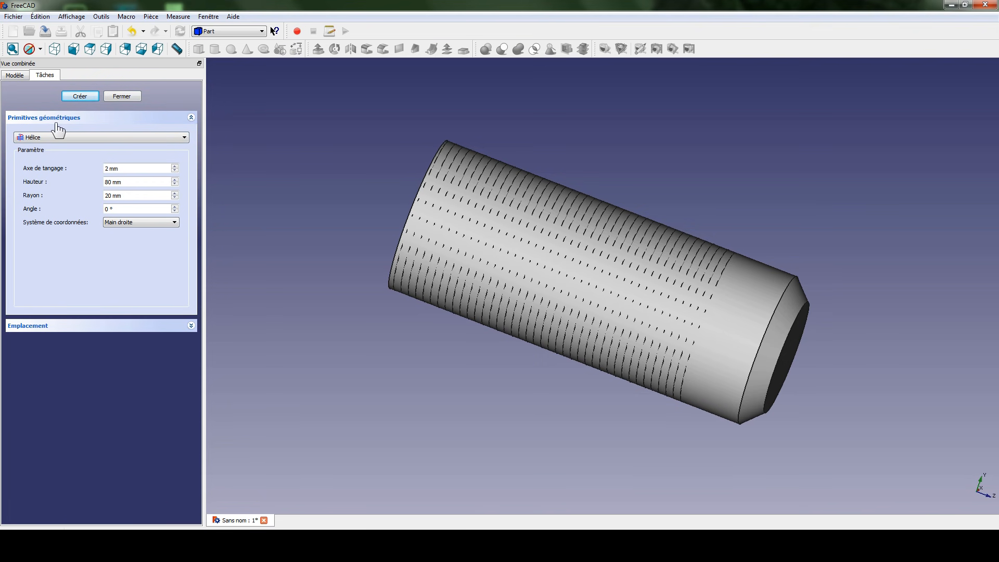
{"action": "left_click", "coordinate": [116, 96]}
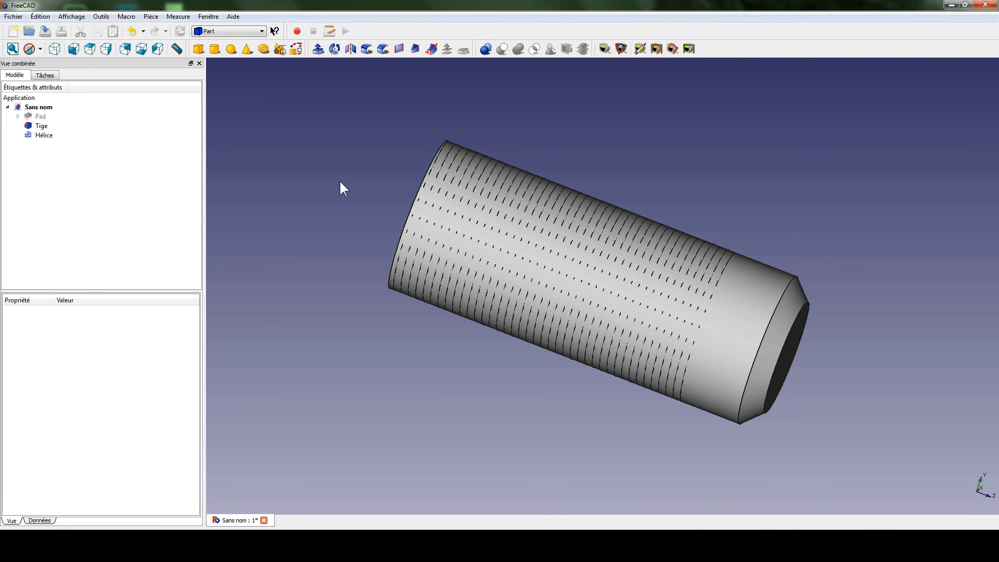
{"action": "left_click", "coordinate": [41, 126]}
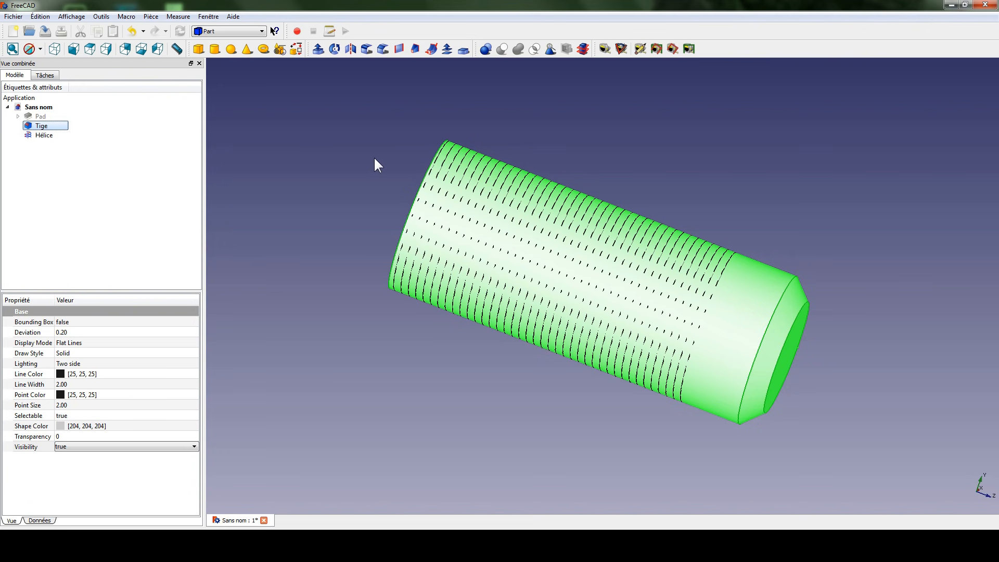
{"action": "key", "text": "space"}
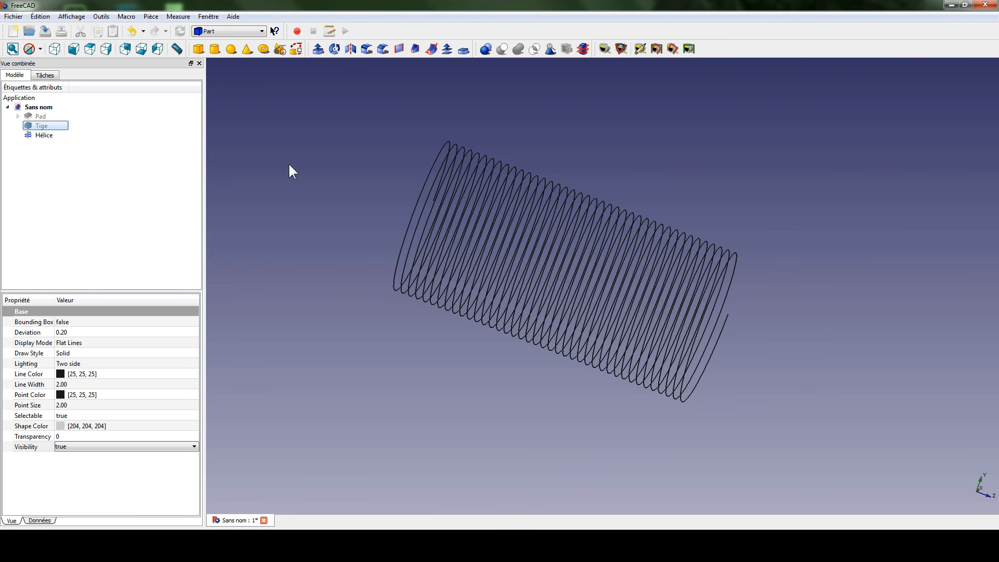
{"action": "middle_click_drag", "start_coordinate": [458, 223], "coordinate": [513, 286]}
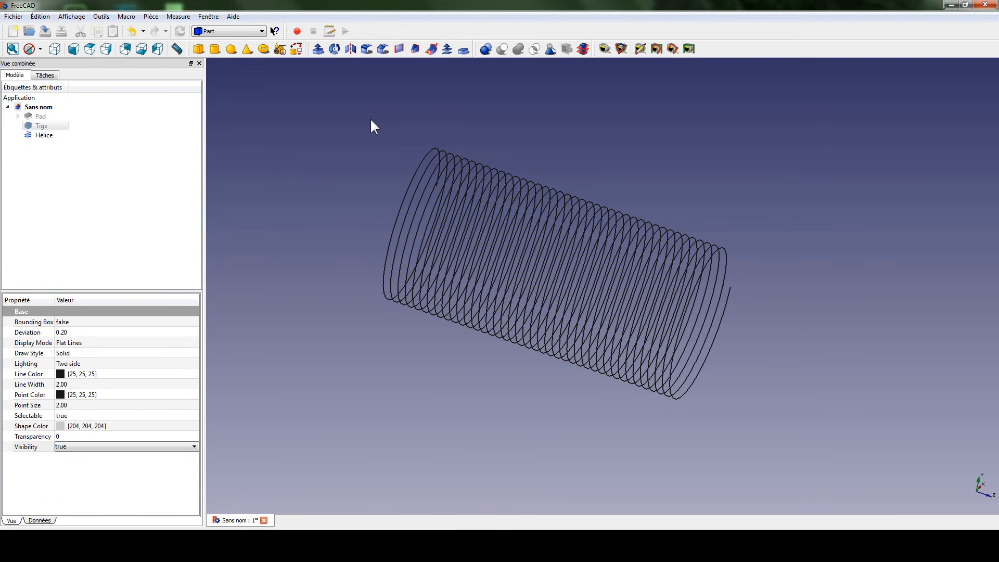
- Switch to the Part Design workbench and create a new sketch on the XZ plane (Plan XZ)
{"action": "left_click", "coordinate": [262, 32]}
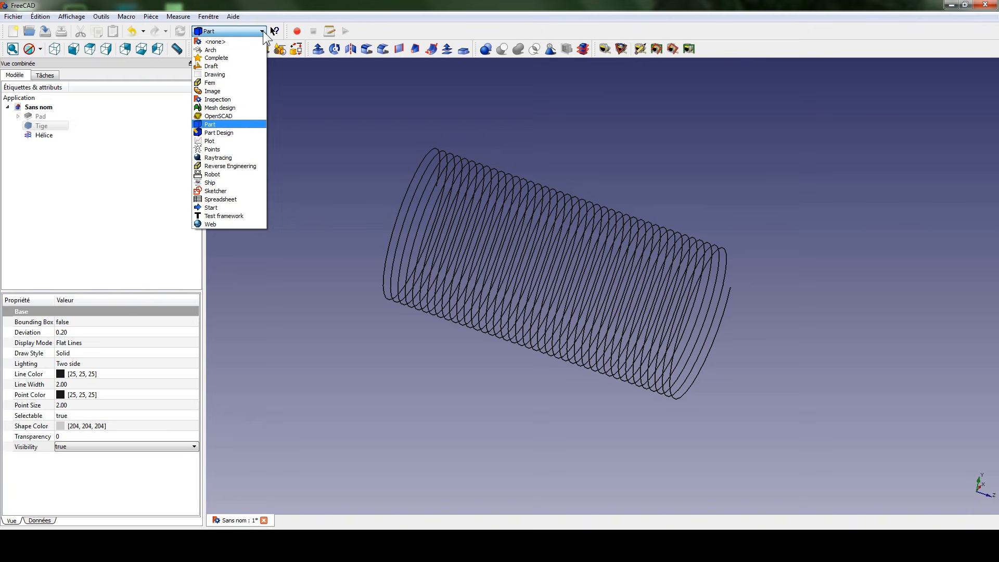
{"action": "left_click", "coordinate": [215, 132]}
{"action": "middle_click_drag", "start_coordinate": [586, 167], "coordinate": [604, 210]}
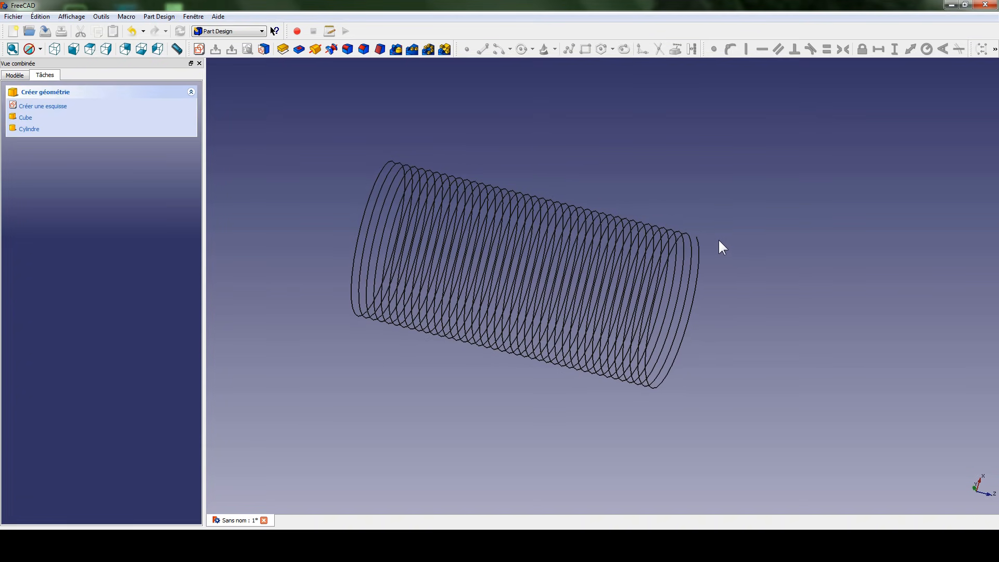
{"action": "middle_click_drag", "start_coordinate": [719, 241], "coordinate": [681, 213]}
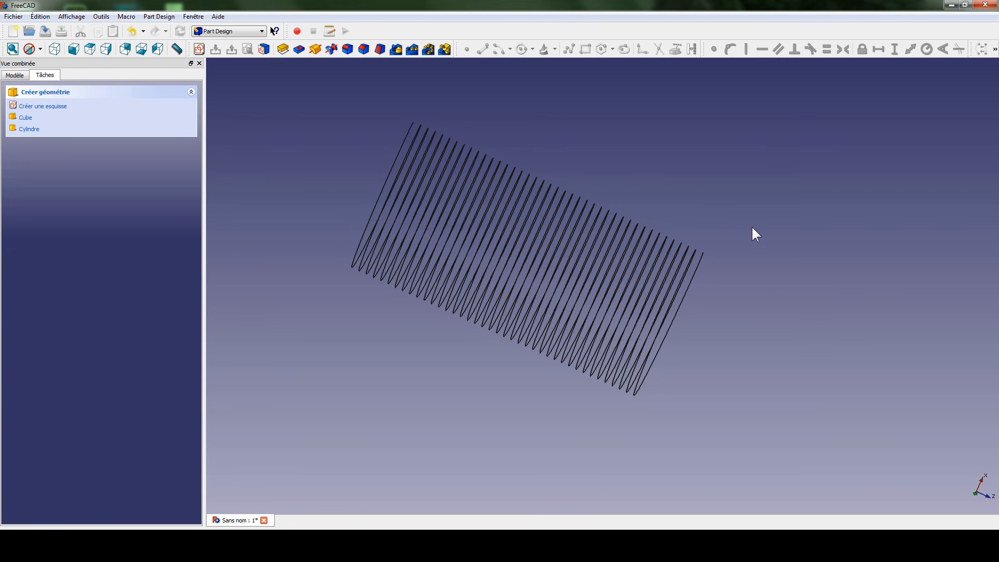
{"action": "left_click", "coordinate": [206, 48]}
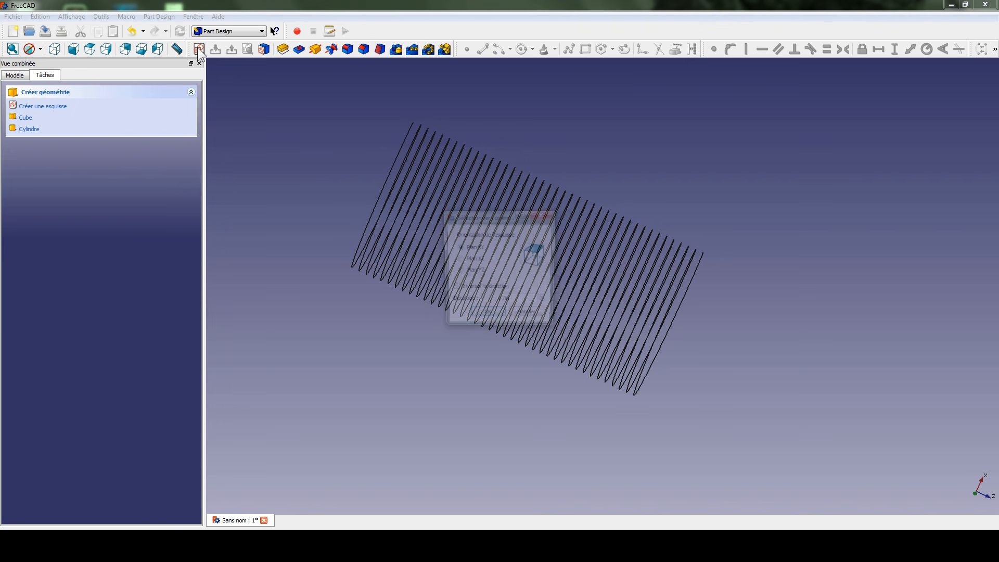
{"action": "left_click", "coordinate": [470, 260]}
{"action": "left_click", "coordinate": [486, 317]}
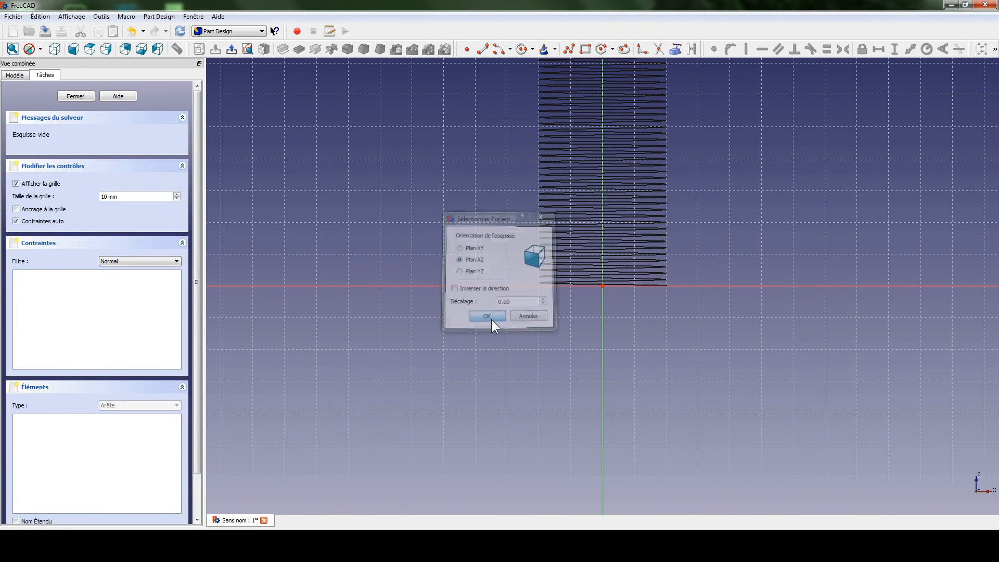
- Sketch a closed triangle with a polyline at the helix's start, with a vertical outer side and its tip pointing inward
{"action": "scroll", "coordinate": [357, 279], "scroll_direction": "up", "scroll_amount": 5}
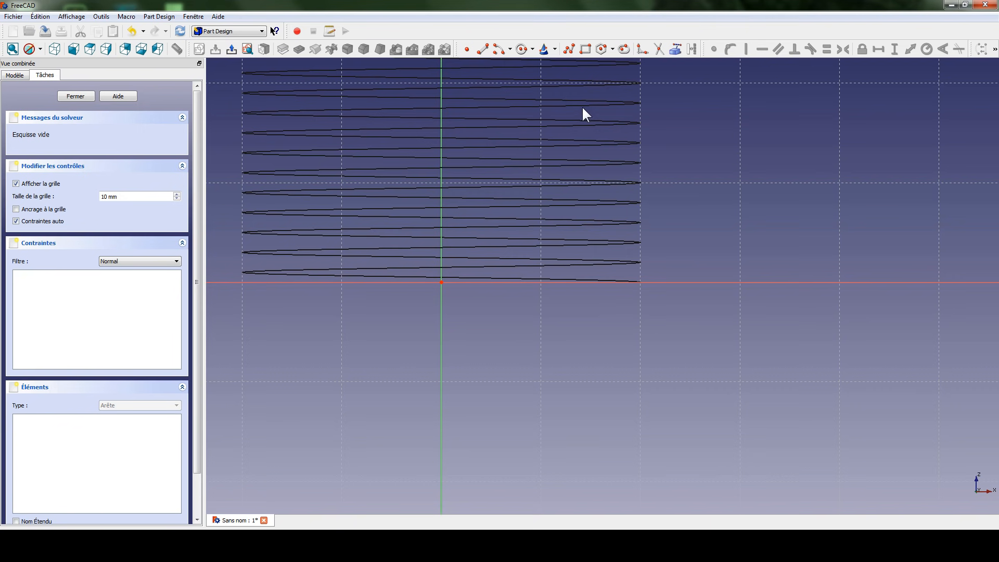
{"action": "left_click", "coordinate": [568, 50]}
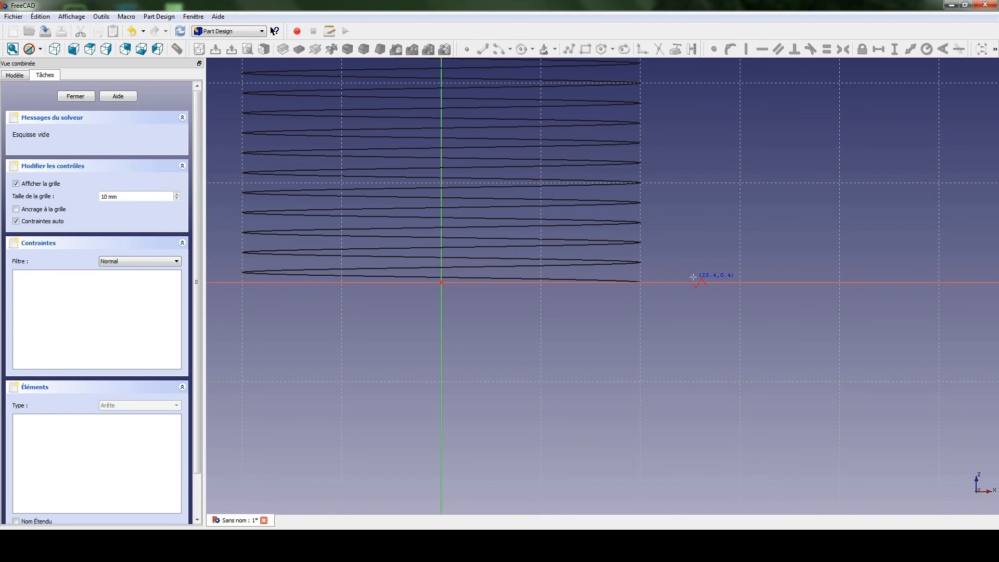
{"action": "left_click", "coordinate": [652, 279]}
{"action": "left_click", "coordinate": [652, 301]}
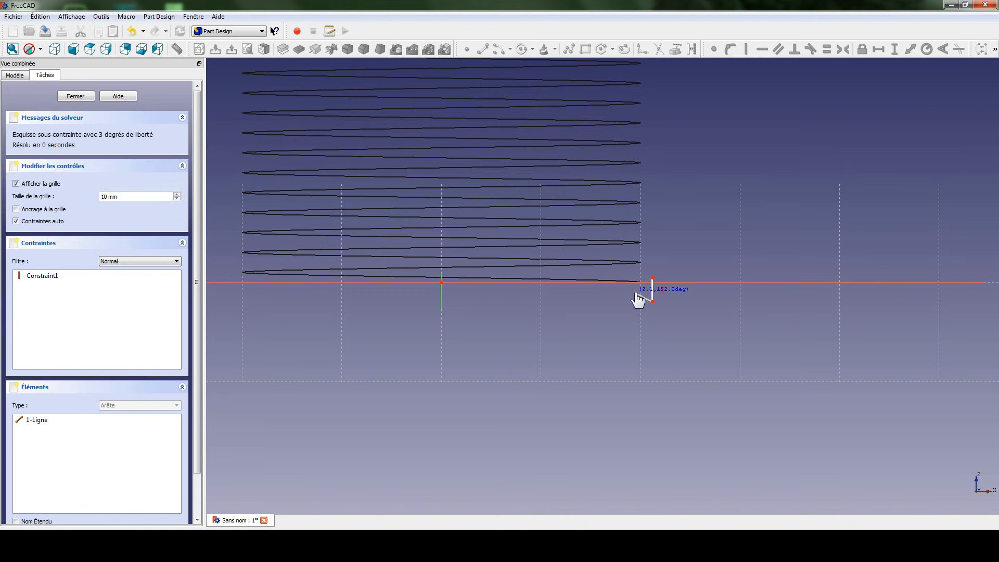
{"action": "left_click", "coordinate": [635, 292]}
{"action": "left_click", "coordinate": [651, 278]}
{"action": "scroll", "coordinate": [604, 297], "scroll_direction": "up", "scroll_amount": 5}
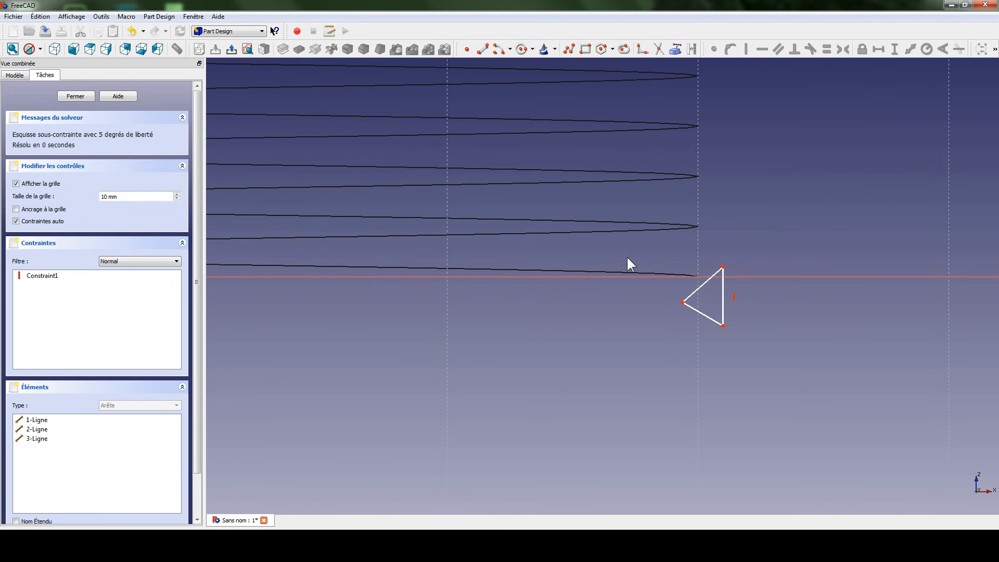
- Constrain the endpoints of the triangle's vertical side to be symmetric about the horizontal axis
{"action": "left_click", "coordinate": [723, 266]}
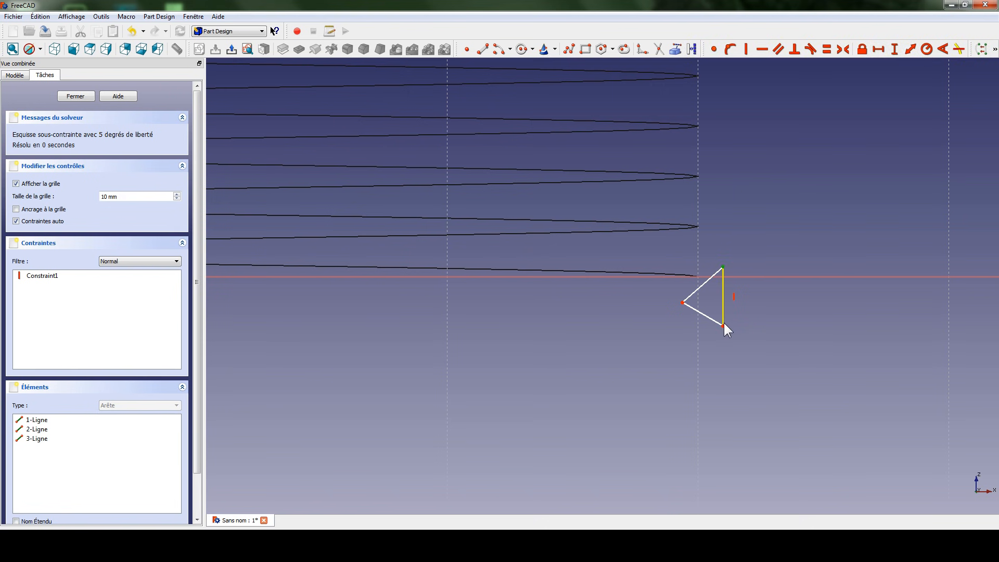
{"action": "left_click", "coordinate": [723, 325]}
{"action": "left_click", "coordinate": [757, 277]}
{"action": "left_click", "coordinate": [843, 50]}
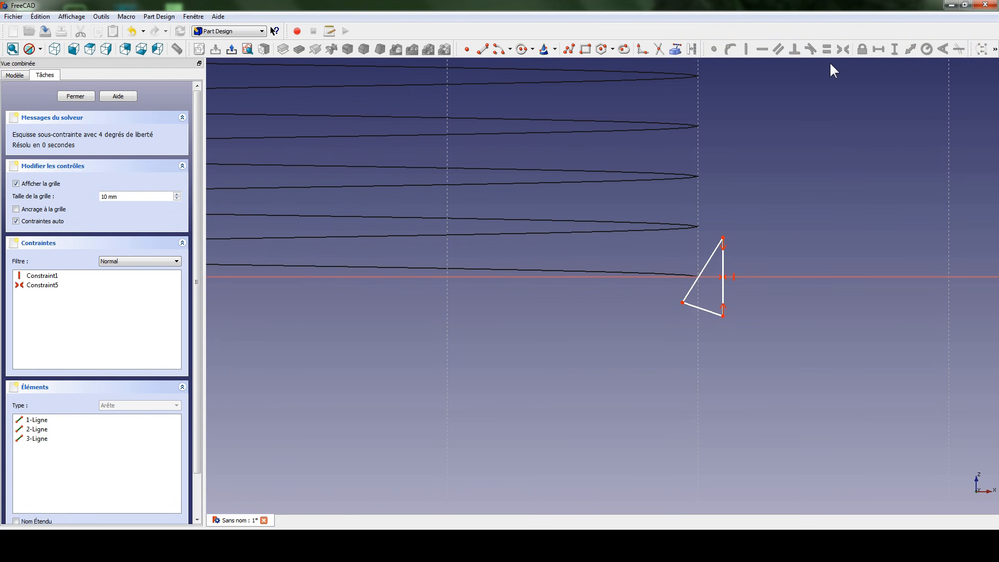
- Constrain the triangle's inner tip onto the horizontal axis and shrink the triangle around the helix's starting point
{"action": "mouse_move", "coordinate": [683, 302]}
{"action": "left_mouse_down"}
{"action": "mouse_move", "coordinate": [695, 279]}
{"action": "mouse_move", "coordinate": [668, 298]}
{"action": "left_mouse_up"}
{"action": "left_click", "coordinate": [672, 297]}
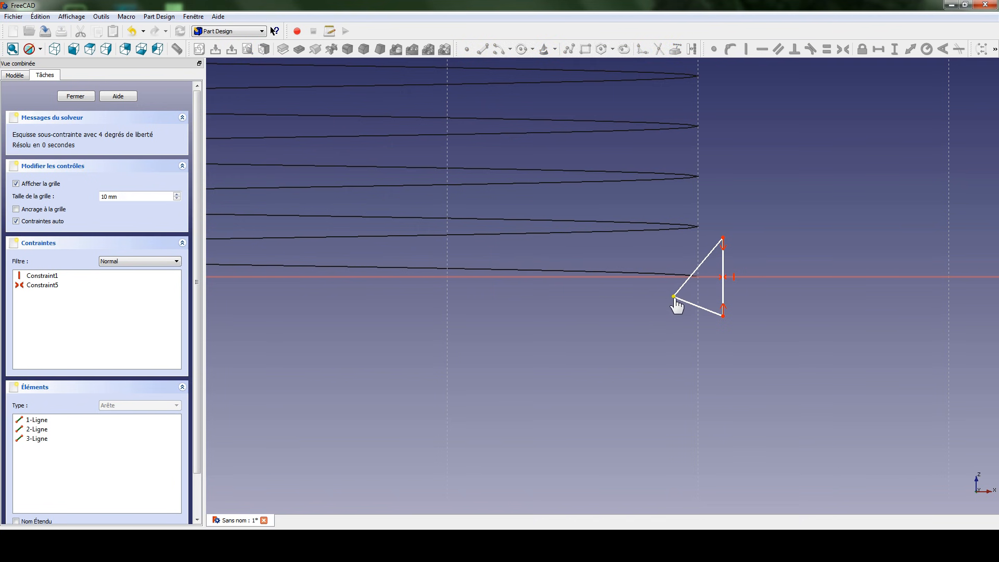
{"action": "left_click", "coordinate": [654, 277]}
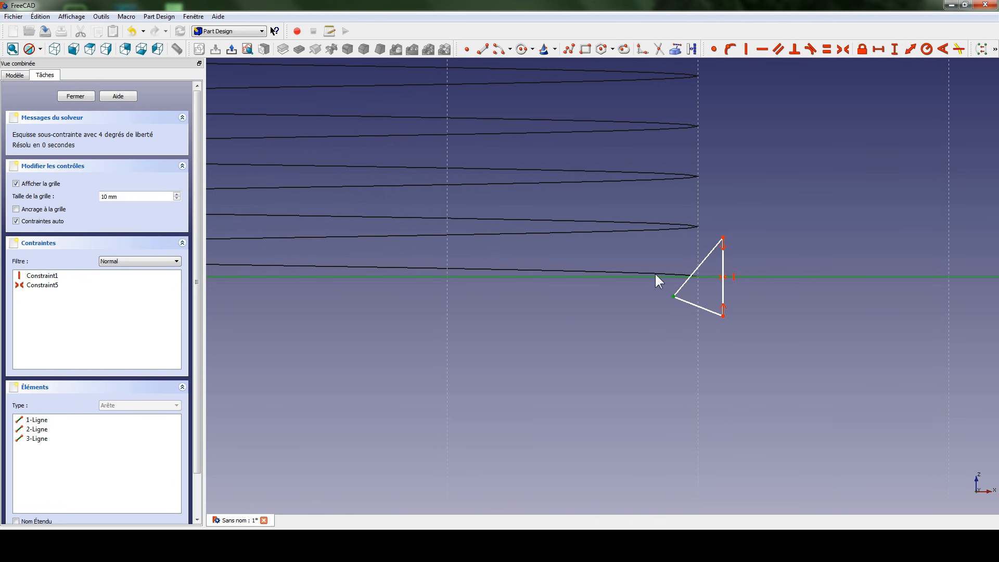
{"action": "left_click", "coordinate": [731, 49]}
{"action": "left_click_drag", "start_coordinate": [723, 245], "coordinate": [702, 263]}
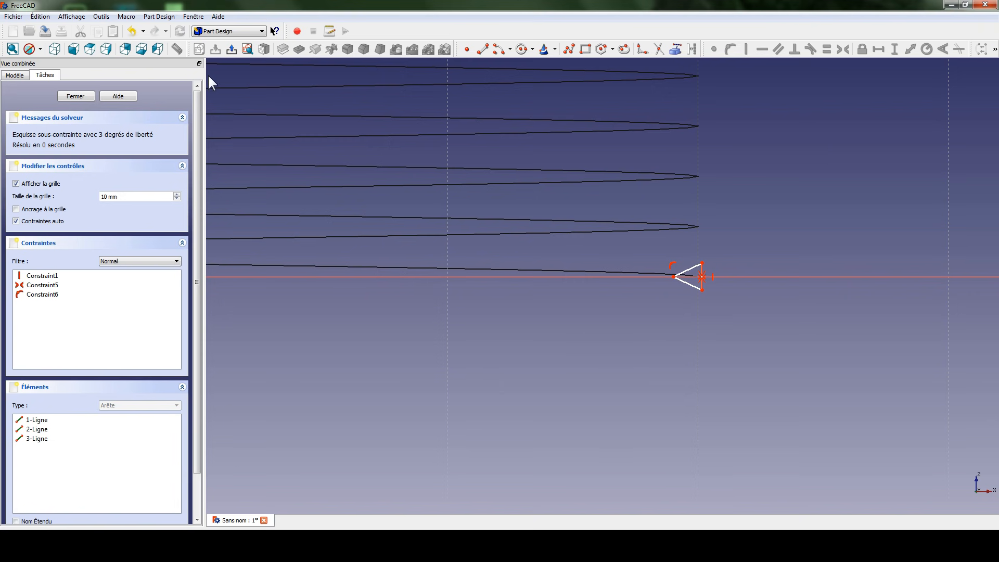
- Close the triangle sketch and rename it Profil in the model tree
{"action": "left_click", "coordinate": [231, 51]}
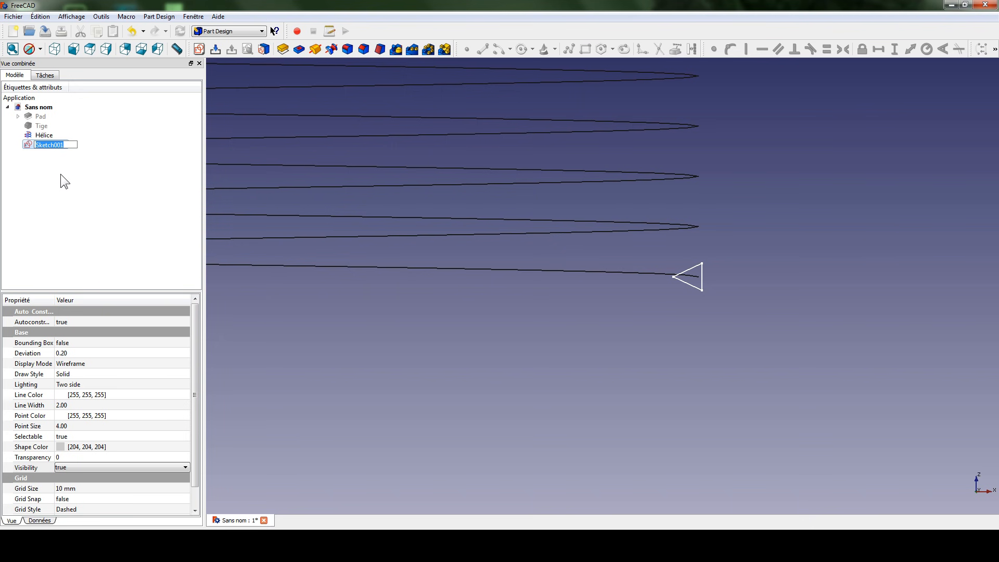
{"action": "type", "text": "Profil"}
{"action": "left_click", "coordinate": [67, 169]}
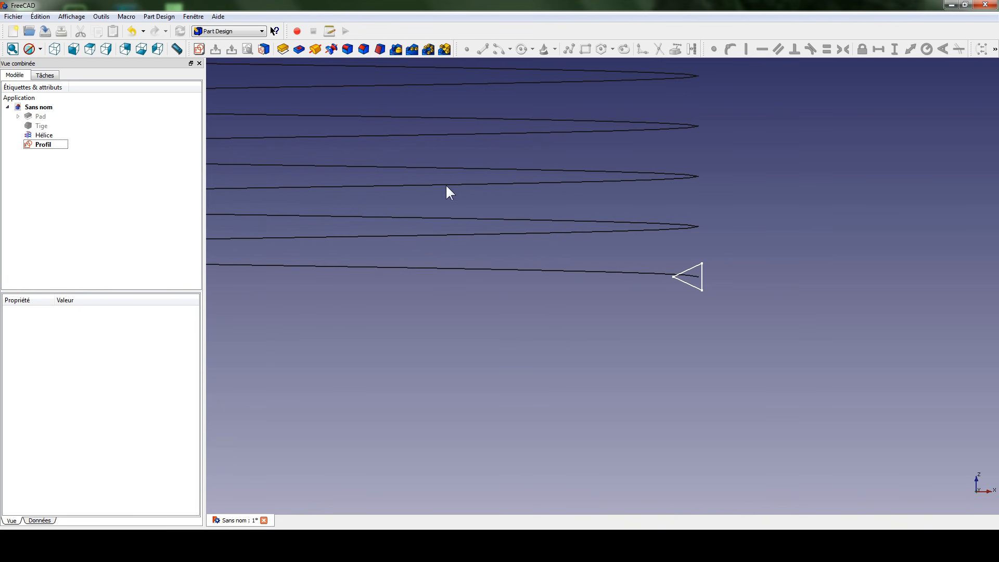
- Start a Sweep in the Part workbench with Profil as the profile, and begin choosing the sweep path
{"action": "left_click", "coordinate": [242, 30]}
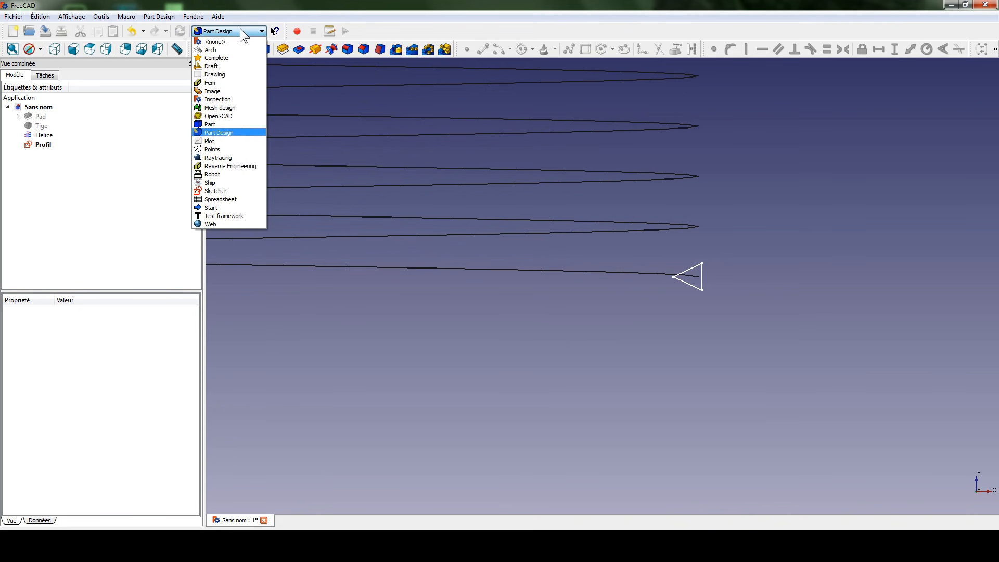
{"action": "left_click", "coordinate": [219, 121]}
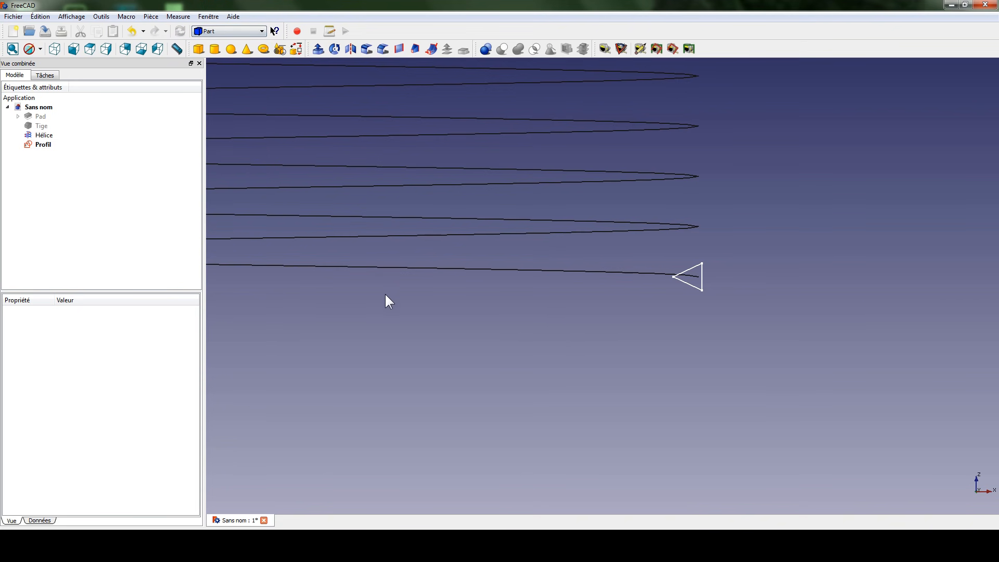
{"action": "left_click", "coordinate": [430, 49]}
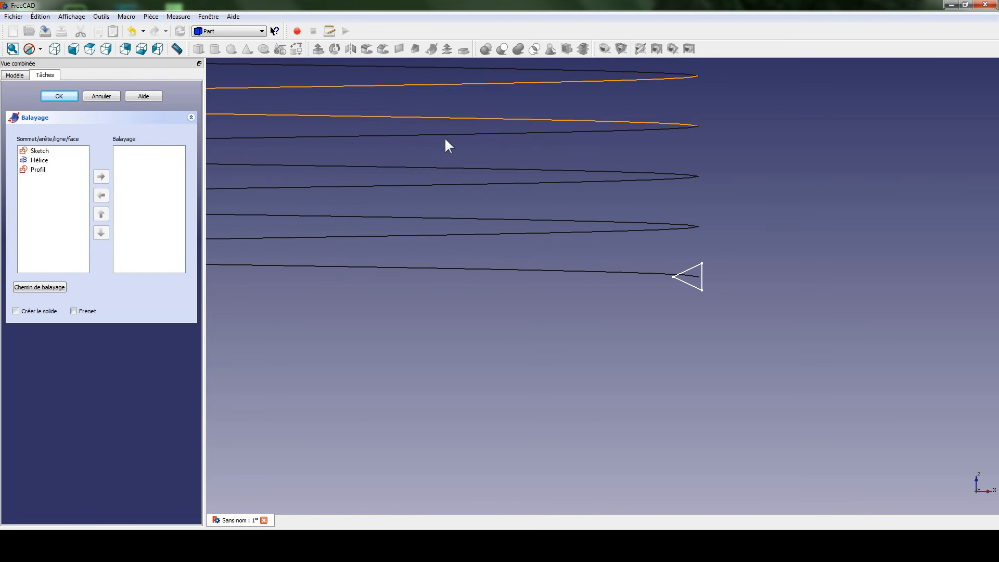
{"action": "scroll", "coordinate": [642, 193], "scroll_direction": "down", "scroll_amount": 2}
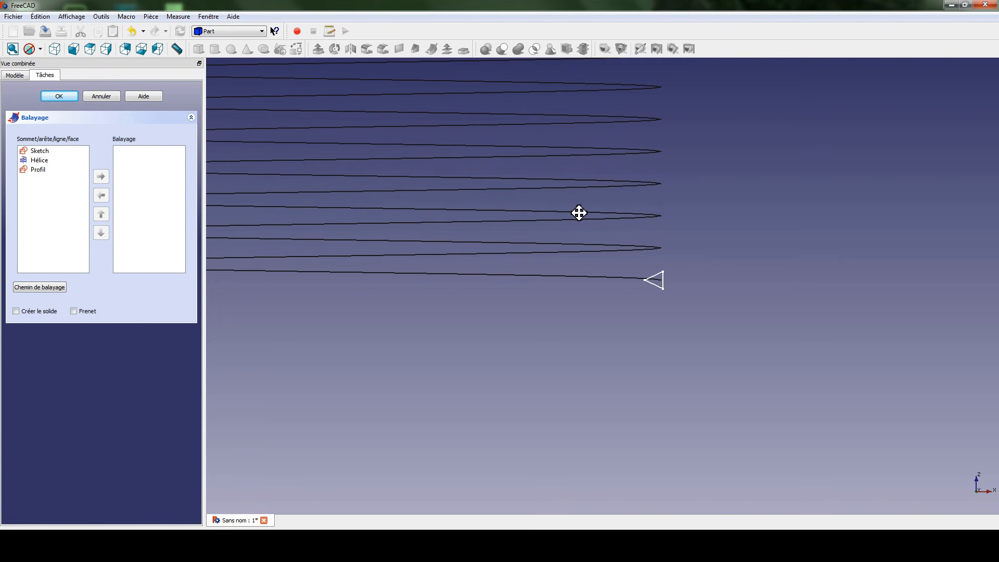
{"action": "middle_click_drag", "start_coordinate": [578, 213], "coordinate": [657, 295]}
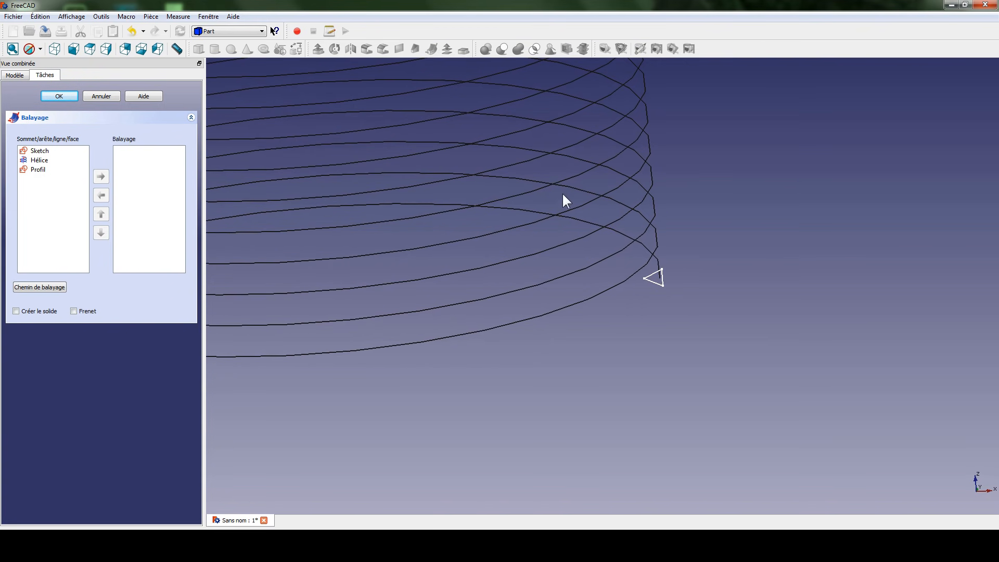
{"action": "middle_click_drag", "start_coordinate": [476, 177], "coordinate": [489, 210]}
{"action": "middle_click_drag", "start_coordinate": [488, 279], "coordinate": [686, 375]}
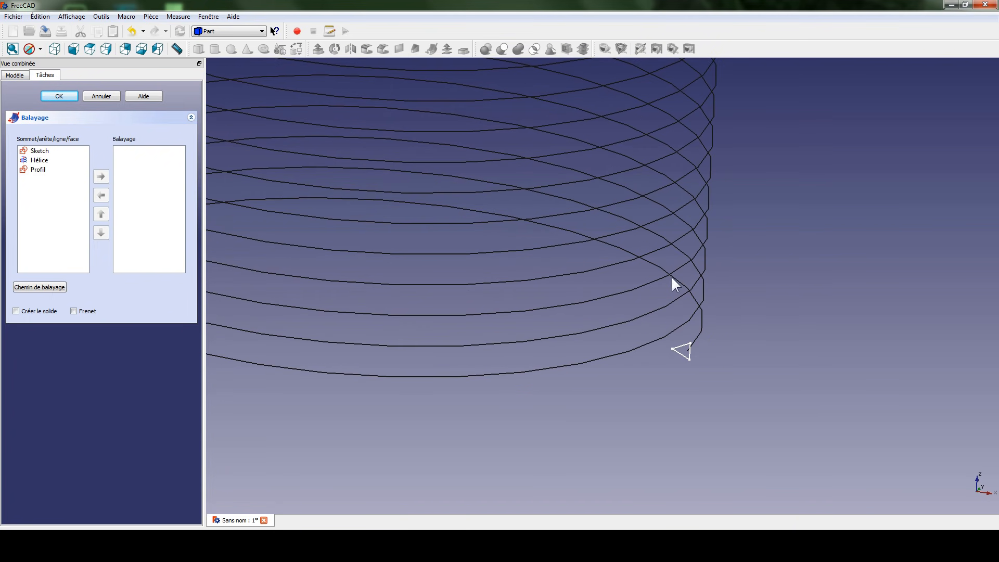
{"action": "middle_click_drag", "start_coordinate": [446, 219], "coordinate": [455, 338]}
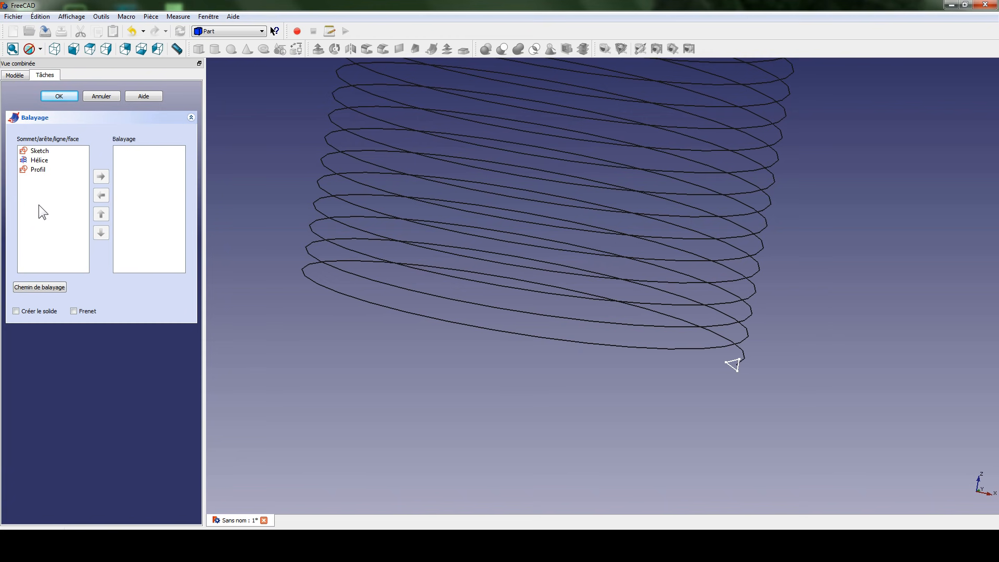
{"action": "left_click", "coordinate": [38, 171]}
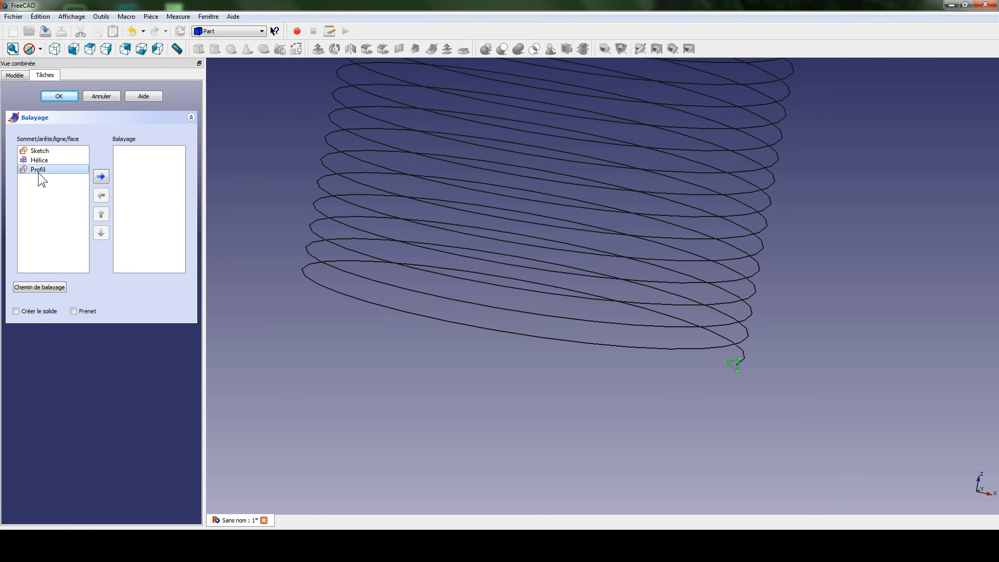
{"action": "left_click", "coordinate": [100, 178]}
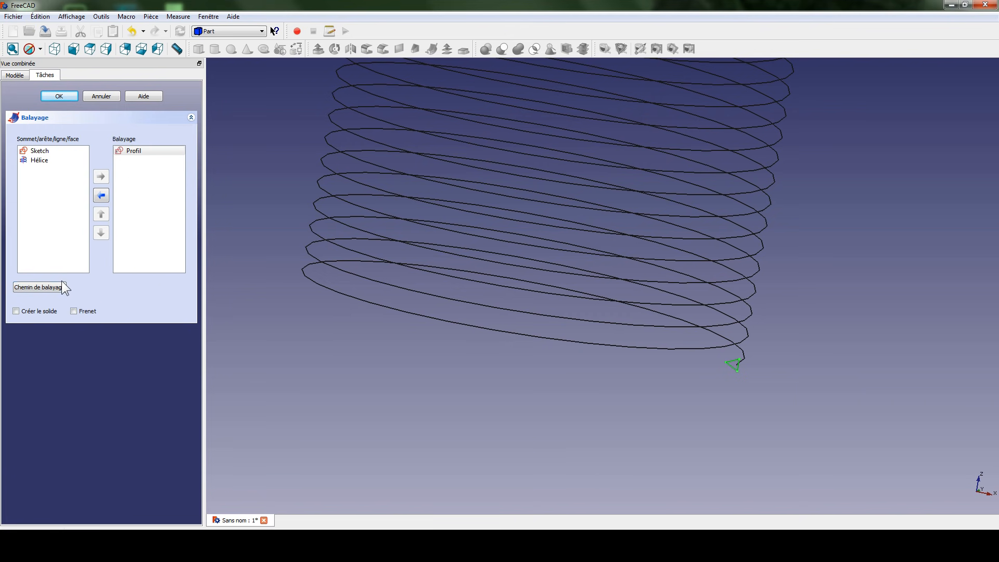
{"action": "left_click", "coordinate": [48, 286]}
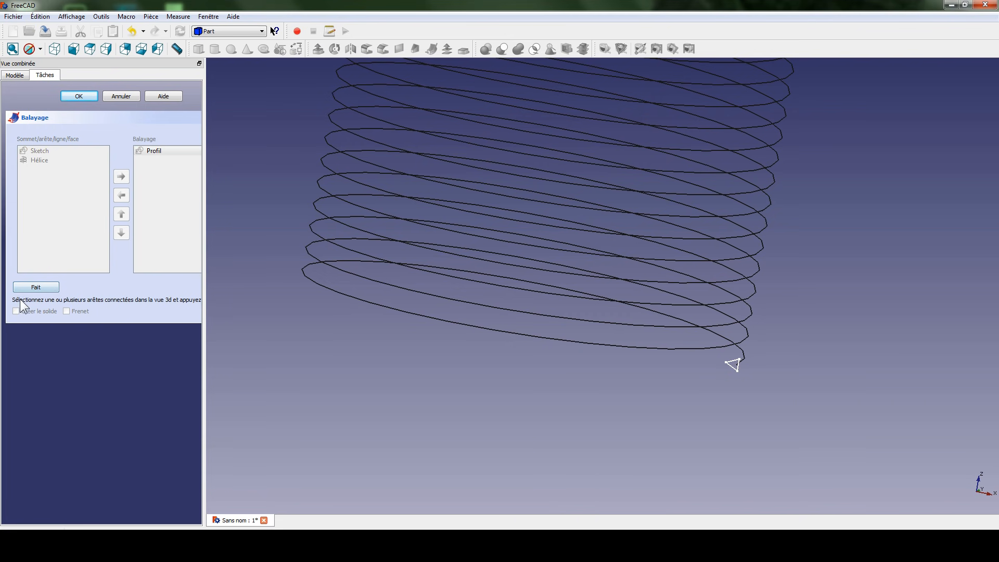
{"action": "left_click_drag", "start_coordinate": [205, 298], "coordinate": [258, 291]}
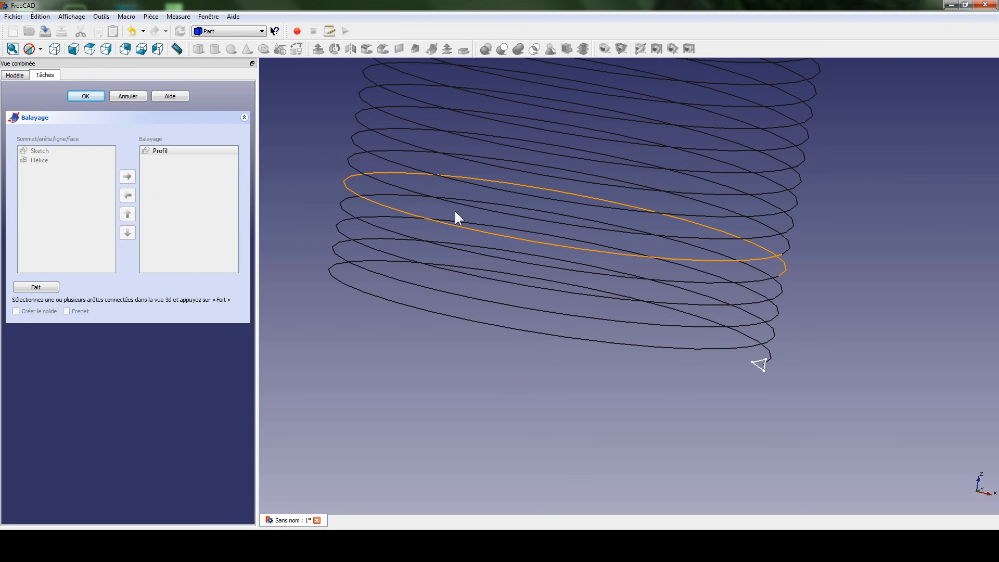
{"action": "left_click", "coordinate": [419, 307]}
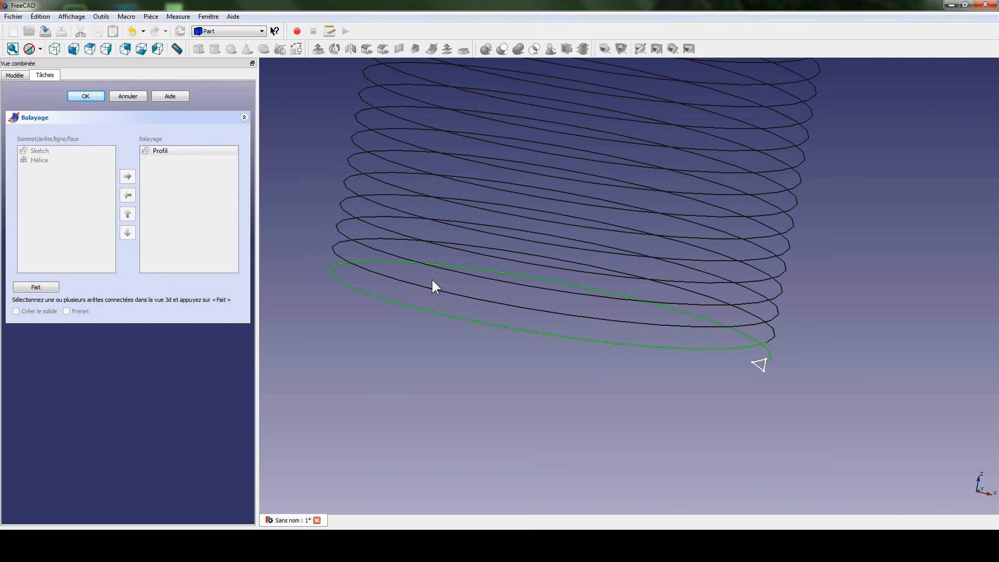
{"action": "left_click", "coordinate": [425, 283]}
{"action": "left_click", "coordinate": [446, 268]}
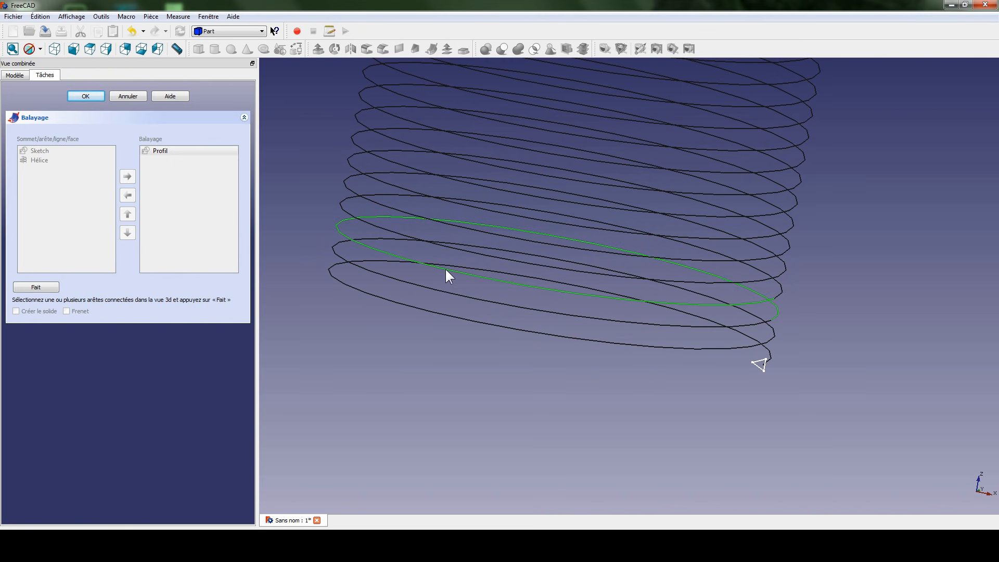
{"action": "left_click", "coordinate": [451, 293], "text": "ctrl"}
{"action": "left_click", "coordinate": [446, 312], "text": "ctrl"}
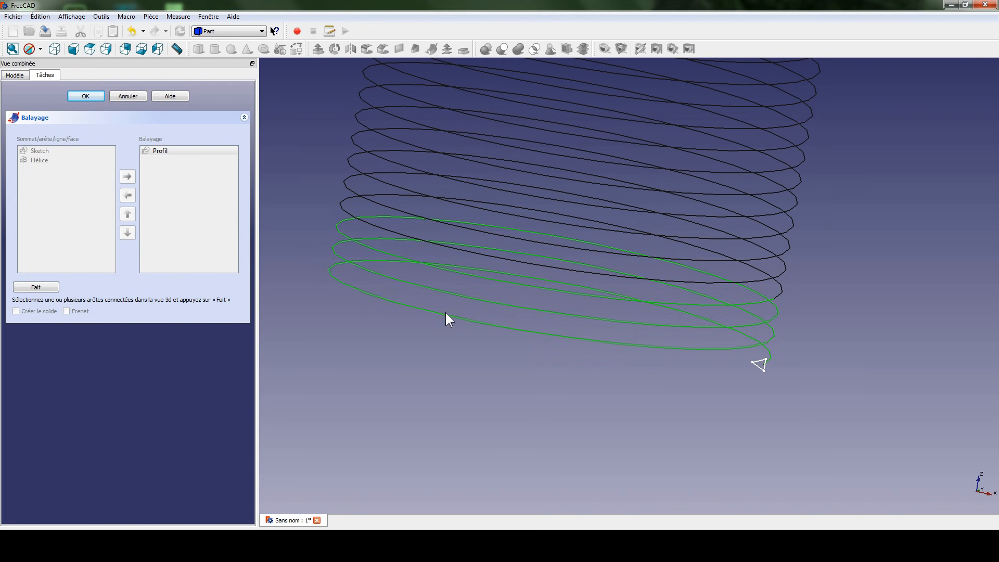
{"action": "left_click", "coordinate": [310, 180]}
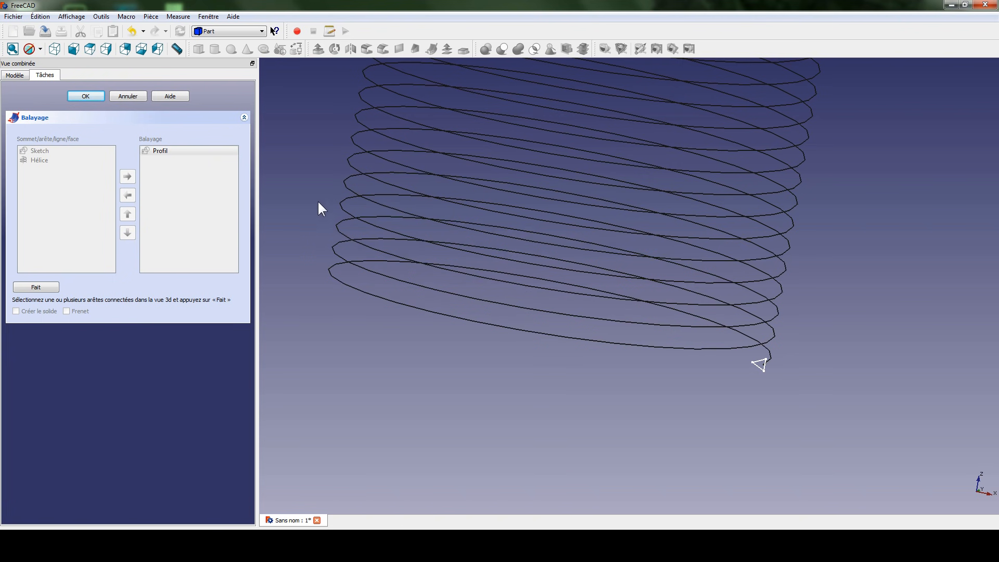
- Use the entire Hélice as the sweep path and create the sweep with the solid and Frenet options enabled
{"action": "left_click", "coordinate": [10, 76]}
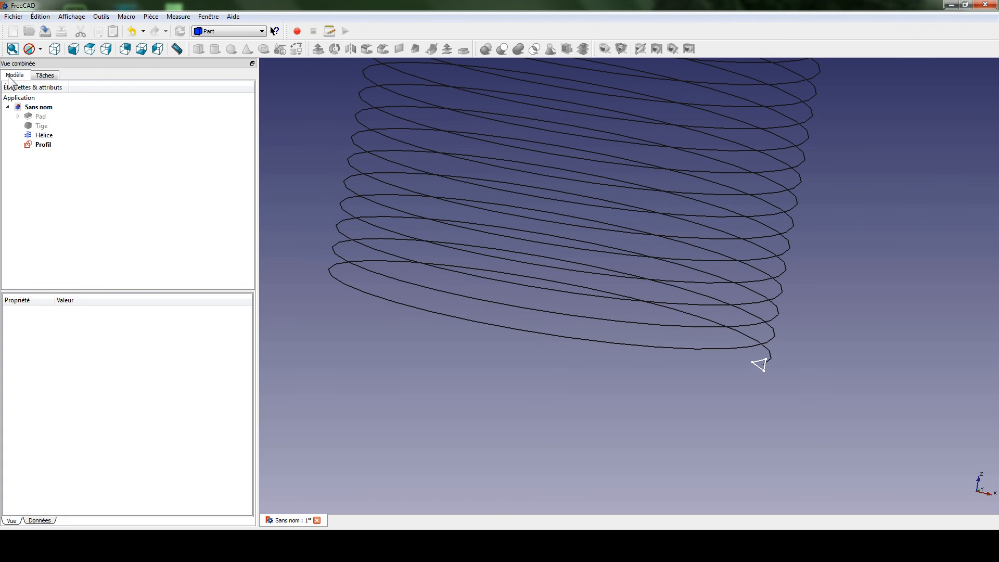
{"action": "left_click", "coordinate": [38, 135]}
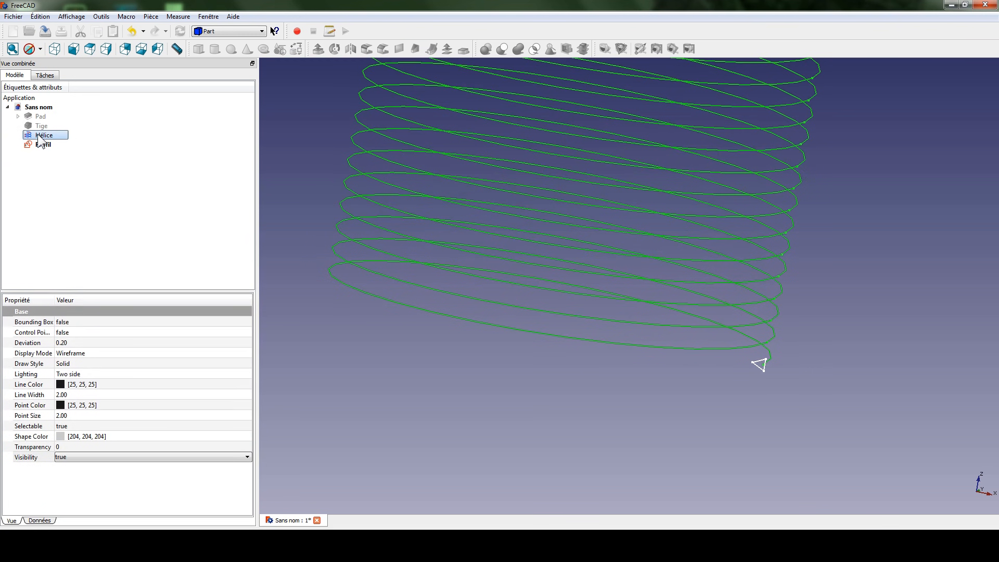
{"action": "left_click", "coordinate": [44, 75]}
{"action": "left_click", "coordinate": [36, 286]}
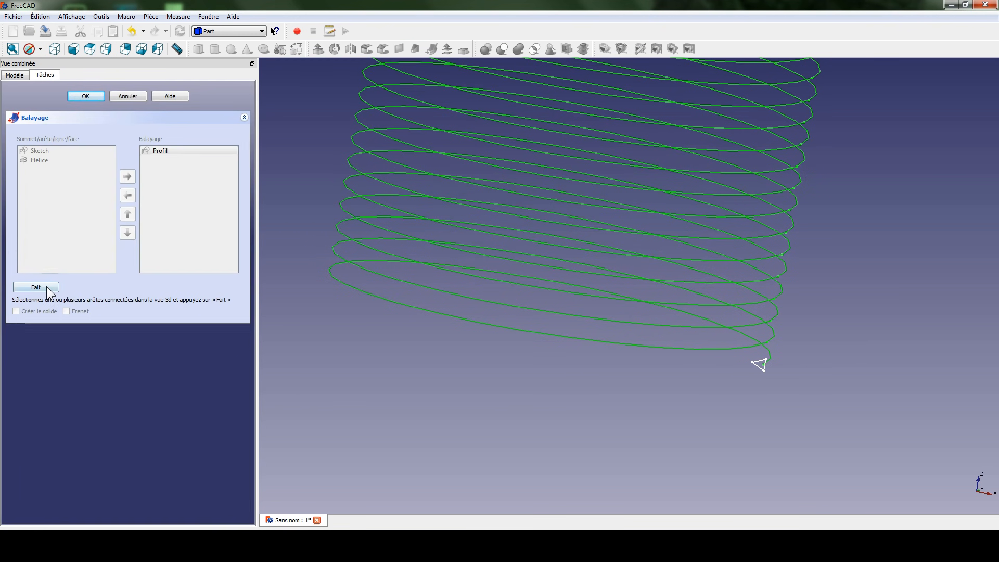
{"action": "middle_click_drag", "start_coordinate": [331, 197], "coordinate": [334, 274], "text": "ctrl"}
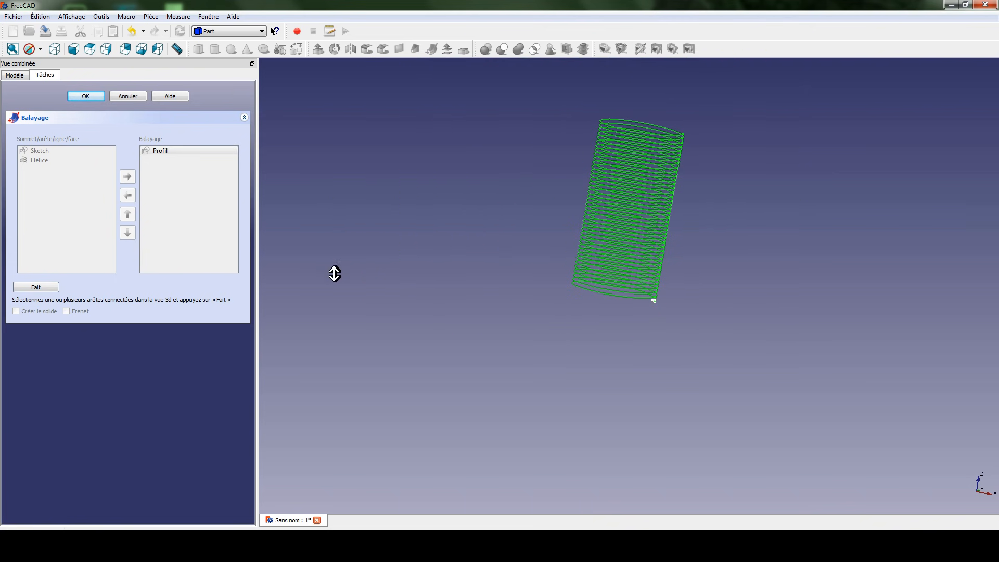
{"action": "middle_click_drag", "start_coordinate": [482, 199], "coordinate": [453, 226]}
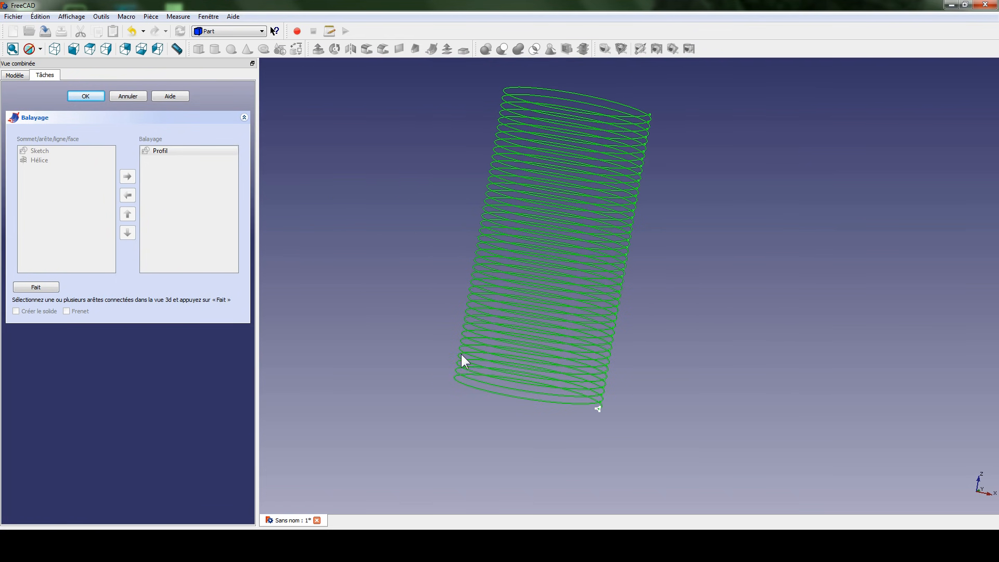
{"action": "left_click", "coordinate": [36, 287]}
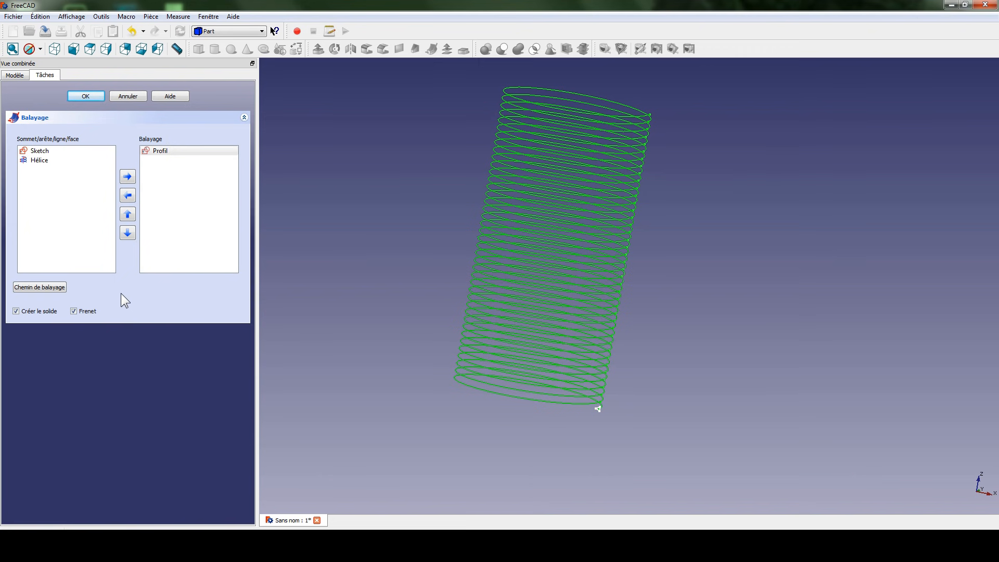
{"action": "left_click", "coordinate": [89, 95]}
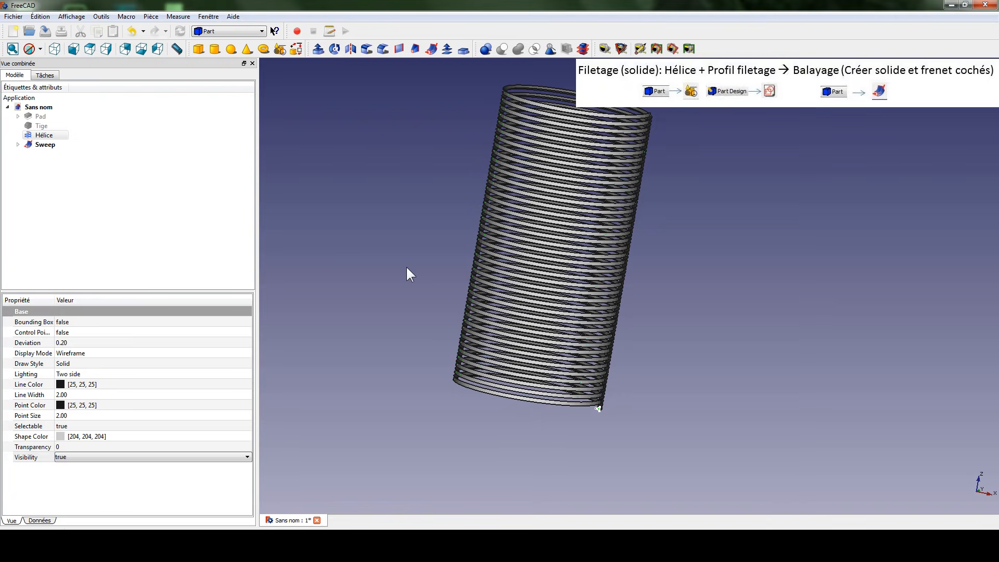
- Rename the swept thread solid as Filetage in the model tree
{"action": "scroll", "coordinate": [409, 274], "scroll_direction": "up", "scroll_amount": 10}
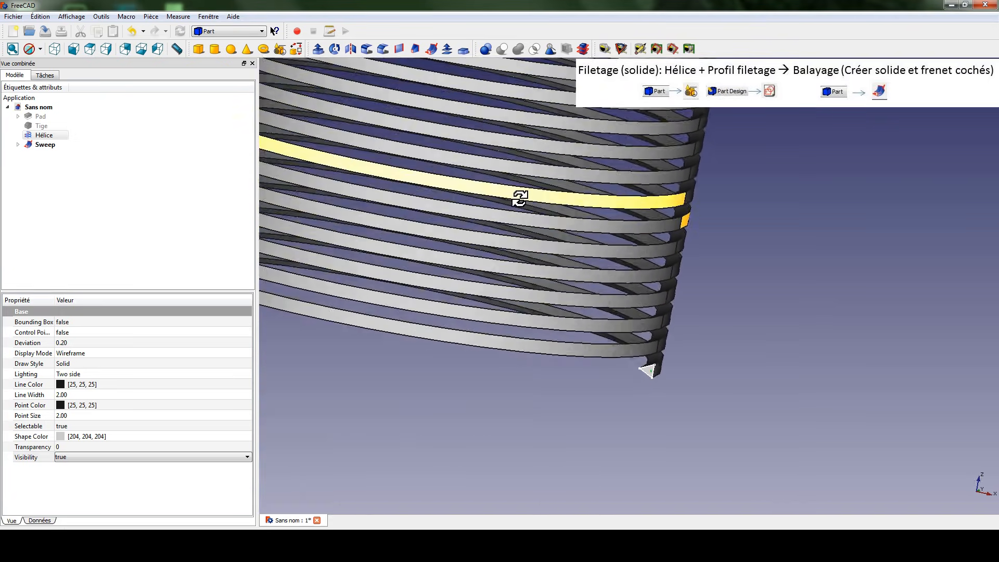
{"action": "mouse_move", "coordinate": [520, 198]}
{"action": "middle_mouse_down"}
{"action": "mouse_move", "coordinate": [521, 181]}
{"action": "mouse_move", "coordinate": [494, 192]}
{"action": "mouse_move", "coordinate": [522, 188]}
{"action": "middle_mouse_up"}
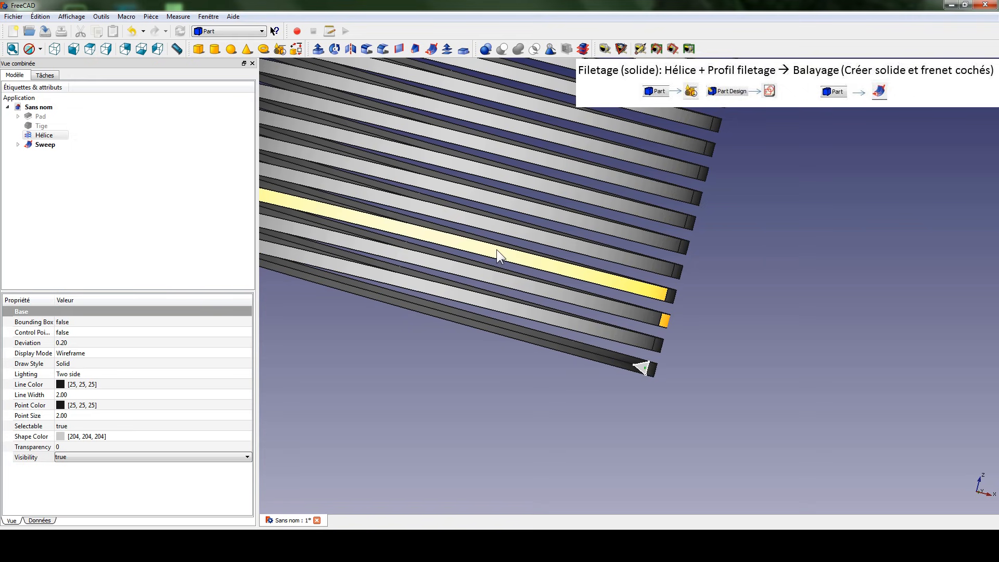
{"action": "scroll", "coordinate": [496, 249], "scroll_direction": "down", "scroll_amount": 10}
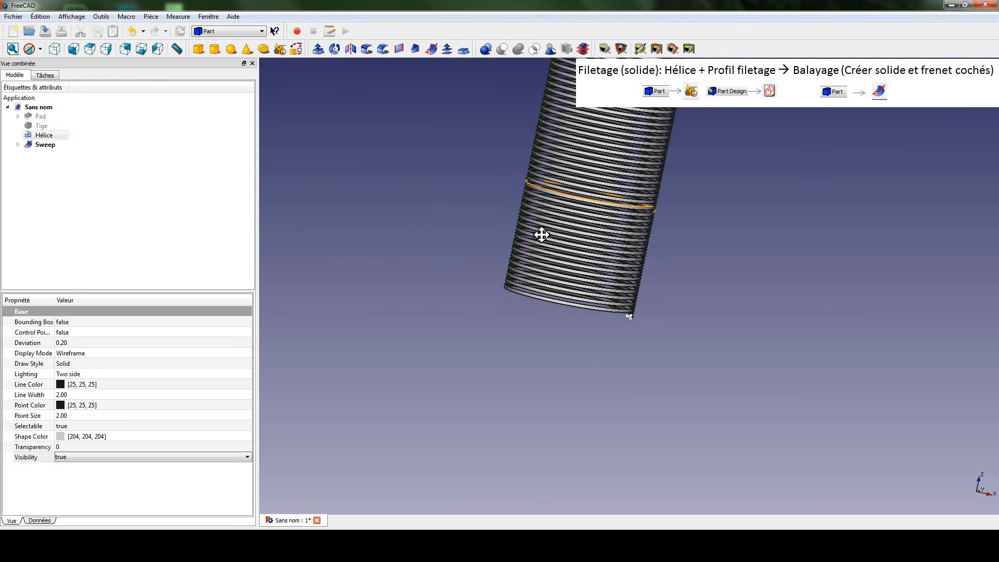
{"action": "middle_click_drag", "start_coordinate": [541, 235], "coordinate": [517, 289]}
{"action": "left_click", "coordinate": [448, 265]}
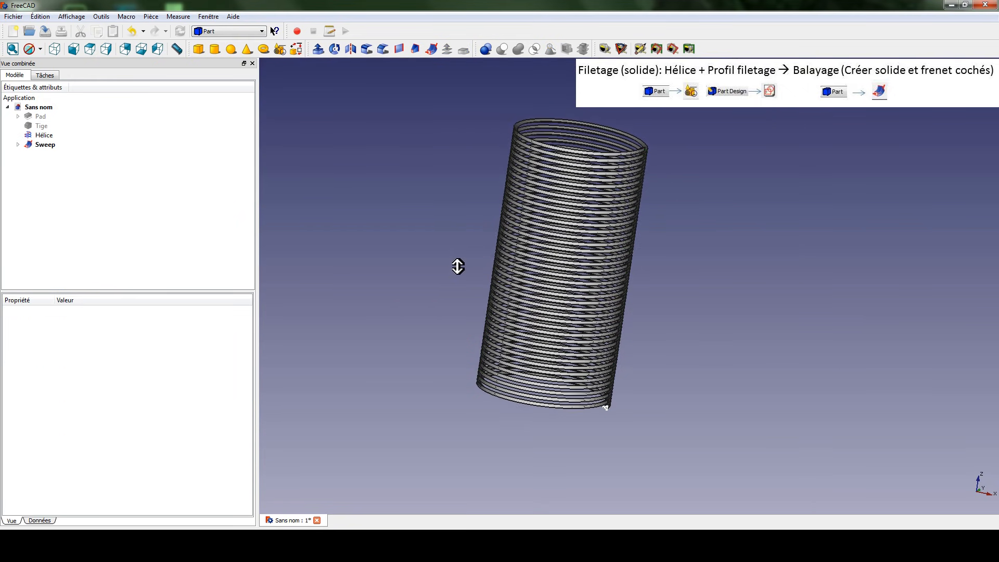
{"action": "scroll", "coordinate": [457, 266], "scroll_direction": "up", "scroll_amount": 2}
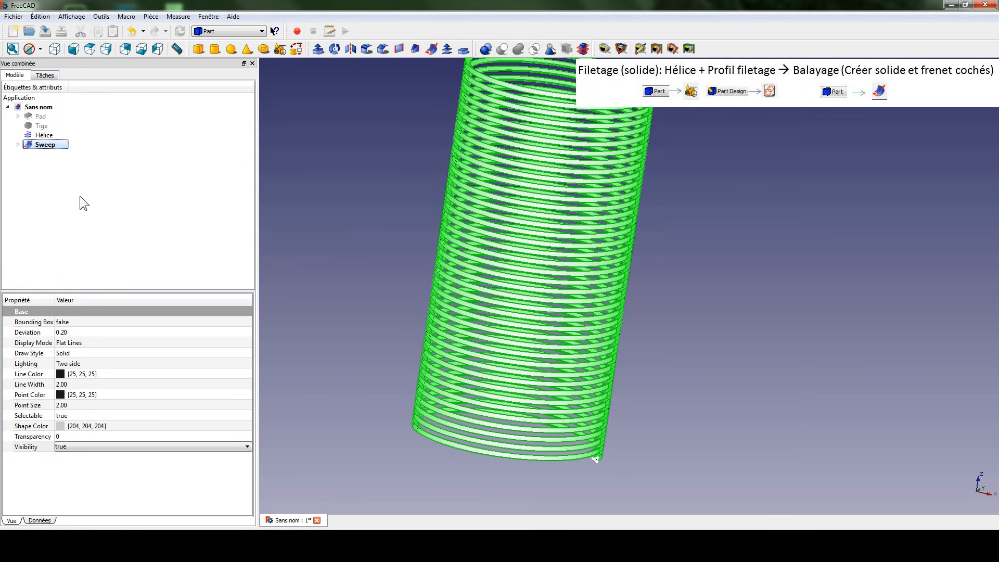
{"action": "key", "text": "F2"}
{"action": "type", "text": "Filetage"}
{"action": "left_click", "coordinate": [79, 195]}
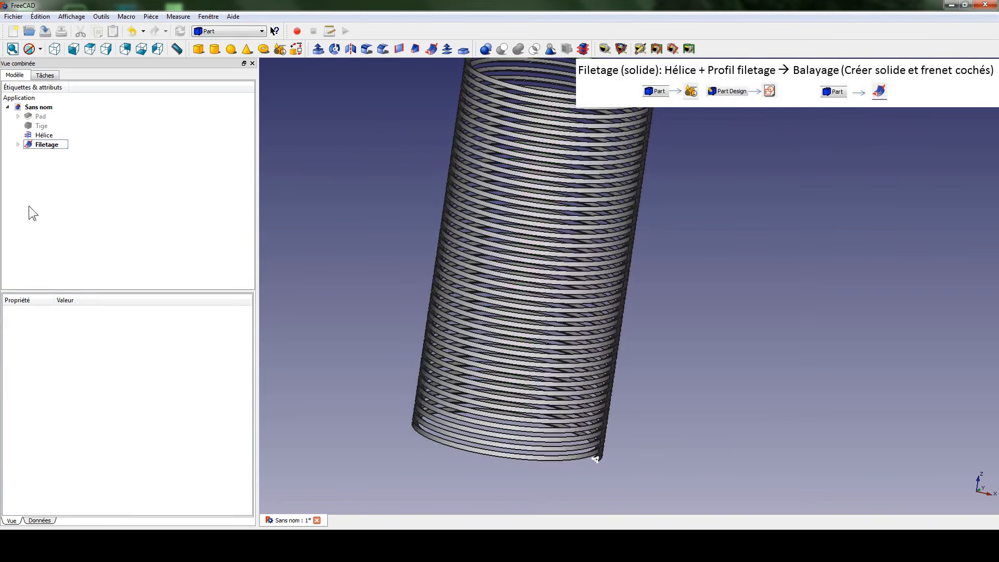
- Show the hidden Tige shank and subtract Filetage from it with a Boolean difference
{"action": "left_click", "coordinate": [42, 125]}
{"action": "key", "text": "space"}
{"action": "middle_click_drag", "start_coordinate": [359, 211], "coordinate": [369, 176]}
{"action": "middle_click_drag", "start_coordinate": [415, 251], "coordinate": [415, 245]}
{"action": "left_click", "coordinate": [413, 171]}
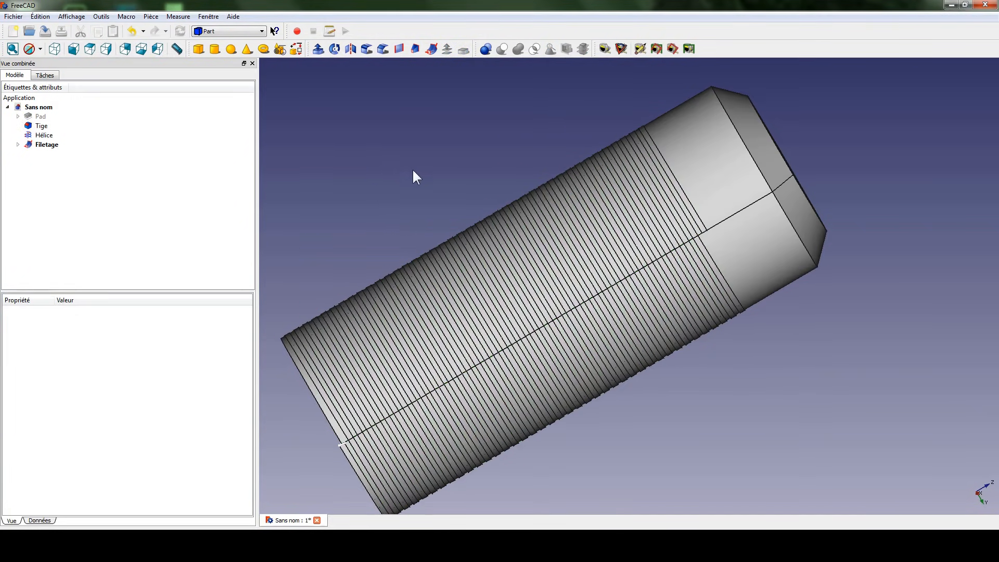
{"action": "left_click", "coordinate": [485, 50]}
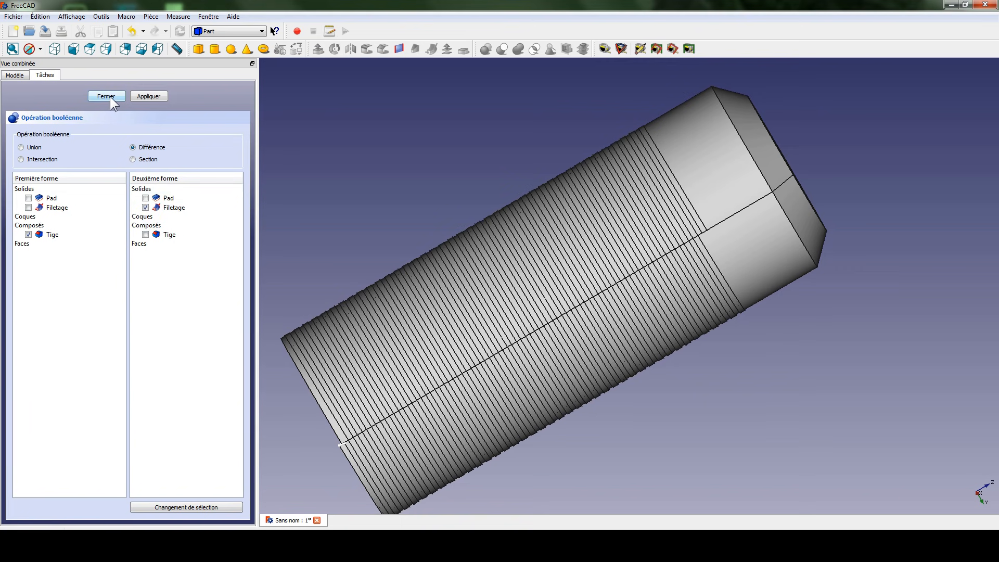
{"action": "left_click", "coordinate": [147, 95]}
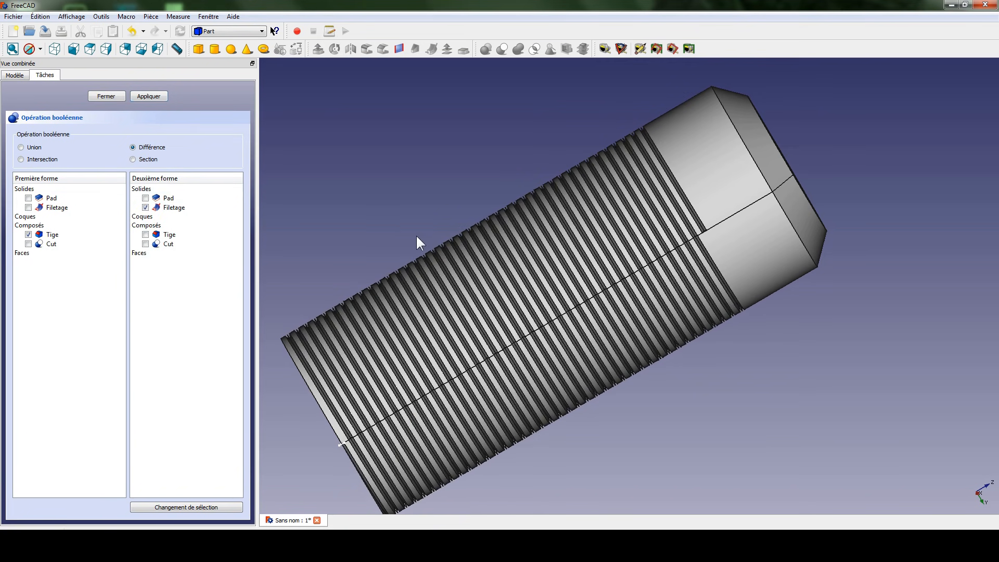
- Examine the thread grooves cut into the shank, both close up near the unthreaded end and along its full length
{"action": "middle_click_drag", "start_coordinate": [415, 230], "coordinate": [467, 201]}
{"action": "middle_click_drag", "start_coordinate": [358, 193], "coordinate": [529, 158]}
{"action": "scroll", "coordinate": [663, 189], "scroll_direction": "up", "scroll_amount": 6}
{"action": "middle_click_drag", "start_coordinate": [666, 243], "coordinate": [453, 232]}
{"action": "mouse_move", "coordinate": [665, 271]}
{"action": "middle_mouse_down"}
{"action": "mouse_move", "coordinate": [698, 288]}
{"action": "mouse_move", "coordinate": [669, 256]}
{"action": "middle_mouse_up"}
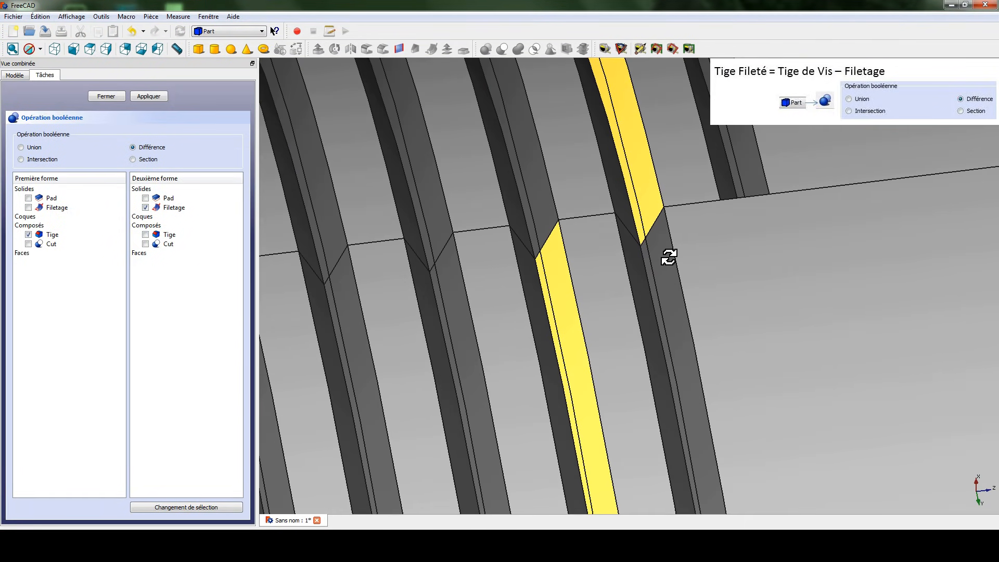
{"action": "scroll", "coordinate": [730, 148], "scroll_direction": "down", "scroll_amount": 8}
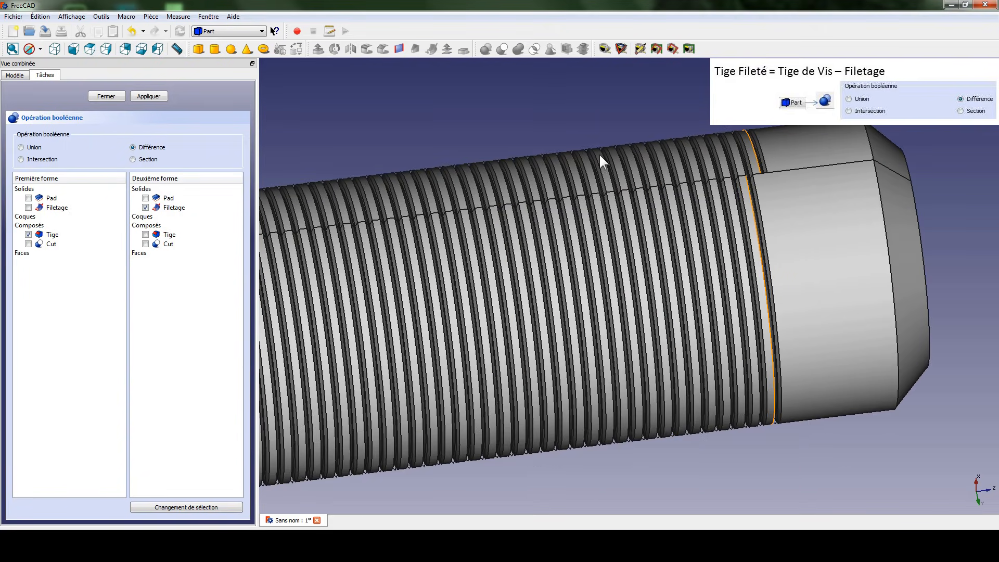
{"action": "middle_click_drag", "start_coordinate": [522, 158], "coordinate": [639, 157]}
{"action": "middle_click_drag", "start_coordinate": [448, 132], "coordinate": [467, 190]}
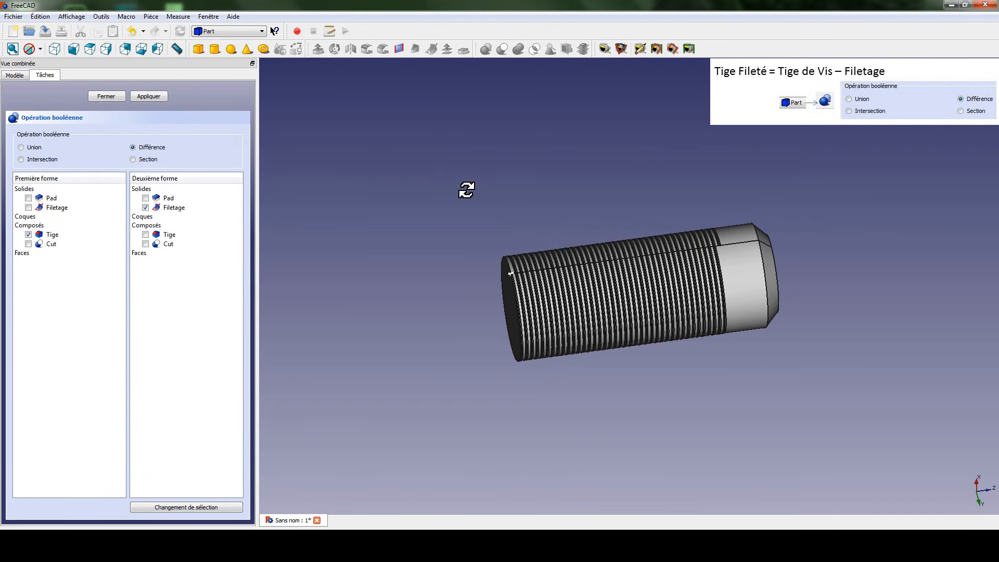
{"action": "middle_click_drag", "start_coordinate": [569, 221], "coordinate": [569, 185]}
{"action": "middle_click_drag", "start_coordinate": [674, 163], "coordinate": [642, 169]}
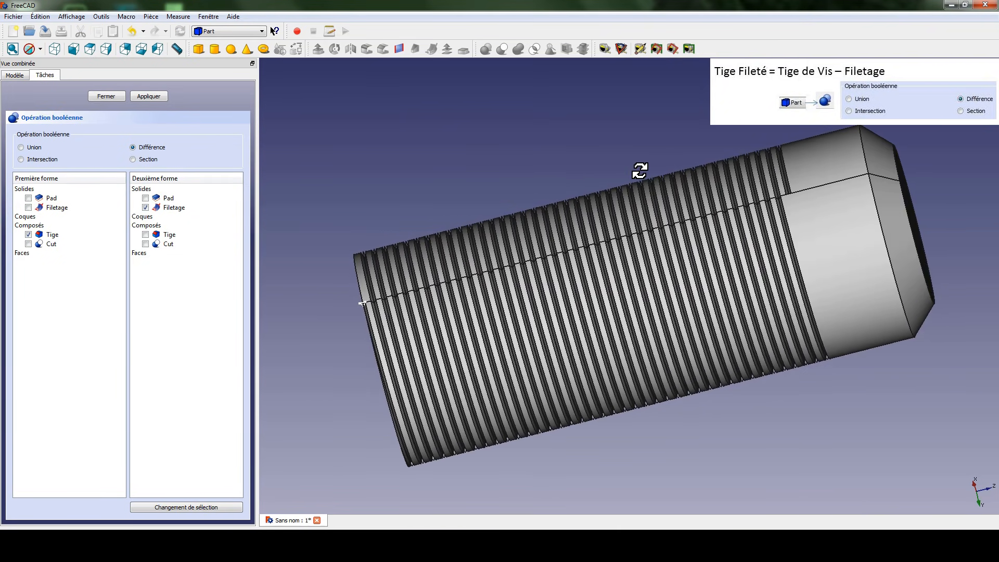
- Close the Boolean operation and create a Part Design sketch on the threaded shank's flat, unchamfered end face
{"action": "middle_click_drag", "start_coordinate": [484, 169], "coordinate": [630, 154]}
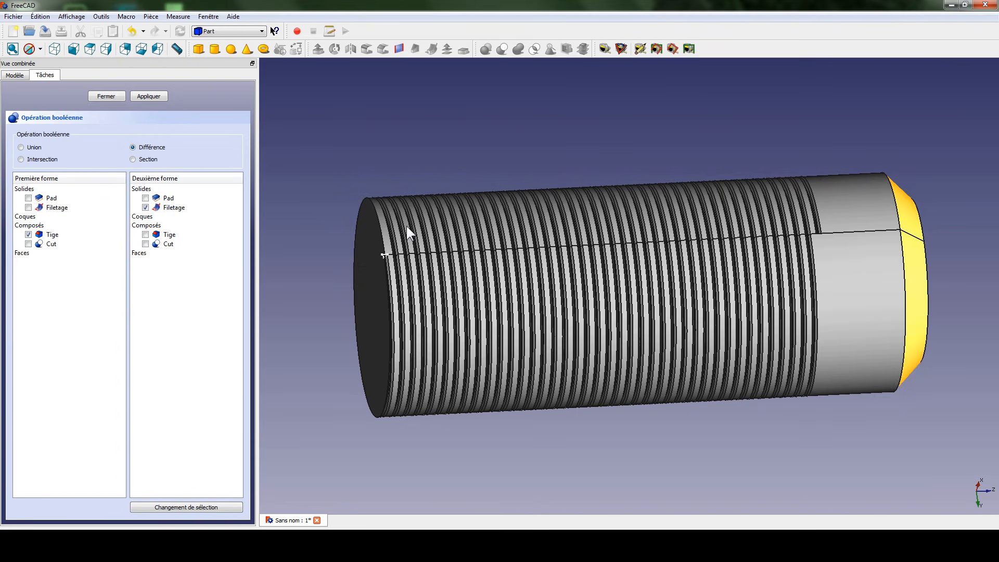
{"action": "middle_click_drag", "start_coordinate": [316, 224], "coordinate": [454, 160]}
{"action": "left_click", "coordinate": [393, 204]}
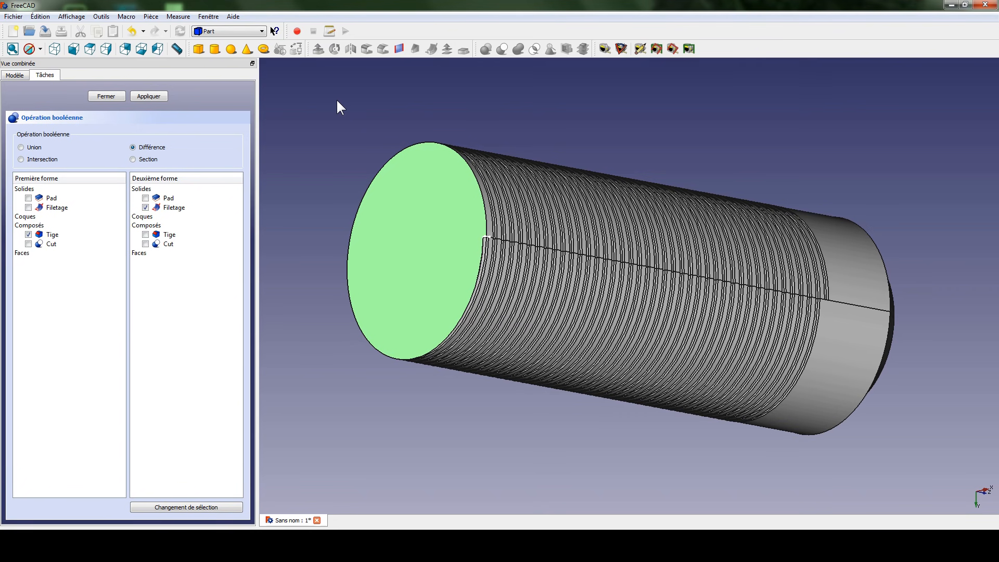
{"action": "left_click", "coordinate": [399, 207]}
{"action": "left_click", "coordinate": [108, 95]}
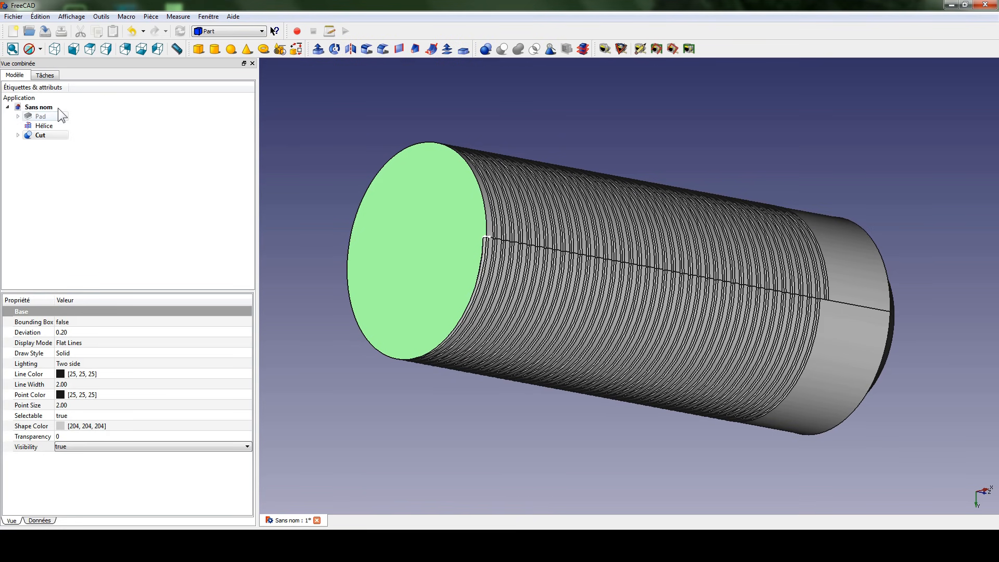
{"action": "left_click", "coordinate": [240, 31]}
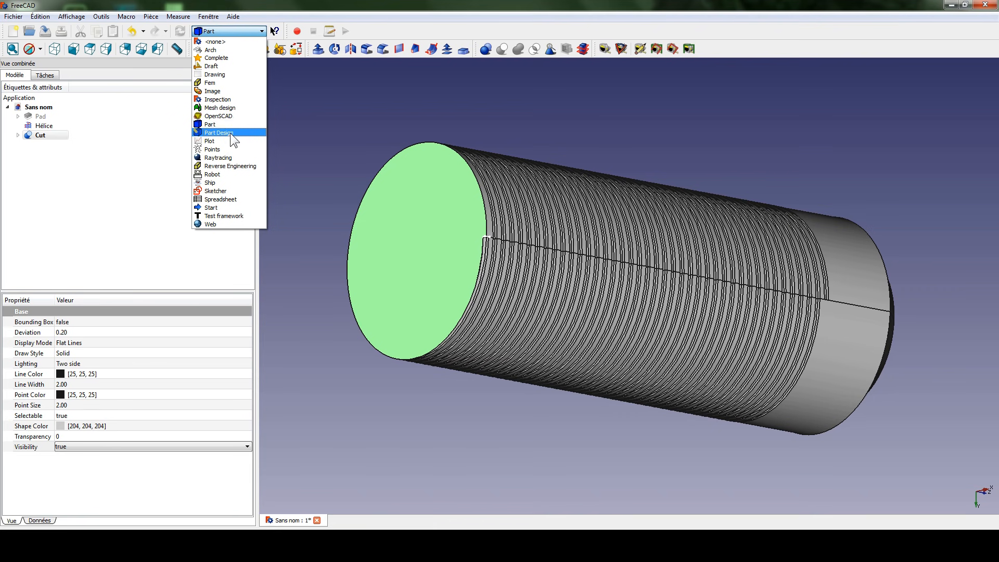
{"action": "left_click", "coordinate": [230, 133]}
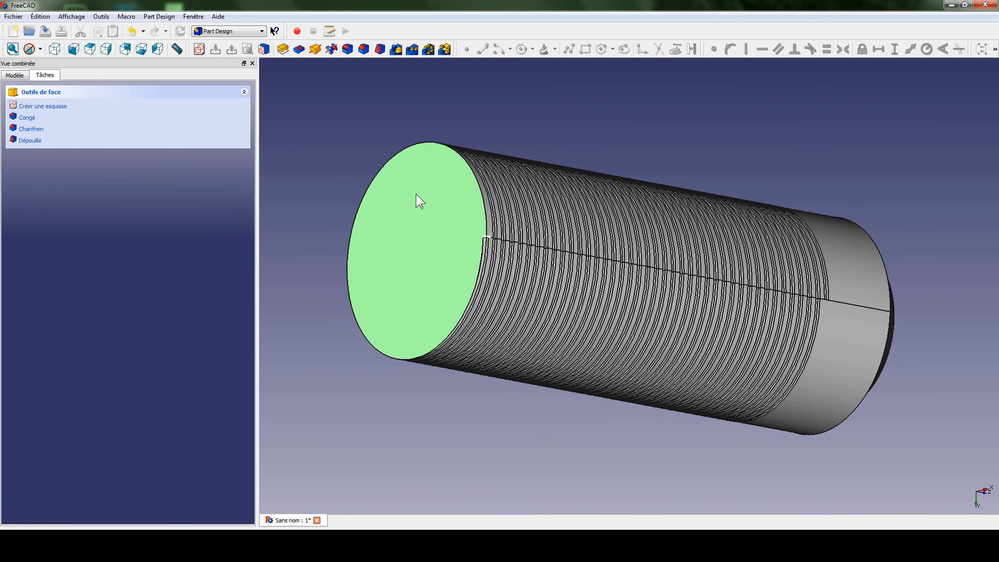
{"action": "left_click", "coordinate": [199, 51]}
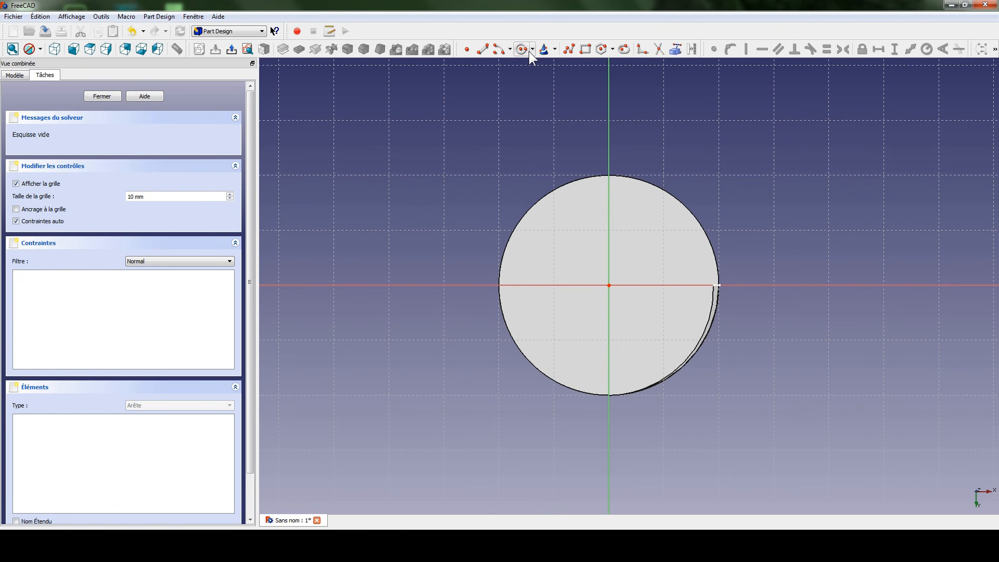
- Draw a hexagon with a radius of about 32 mm around the shank's circular end
{"action": "left_click", "coordinate": [613, 49]}
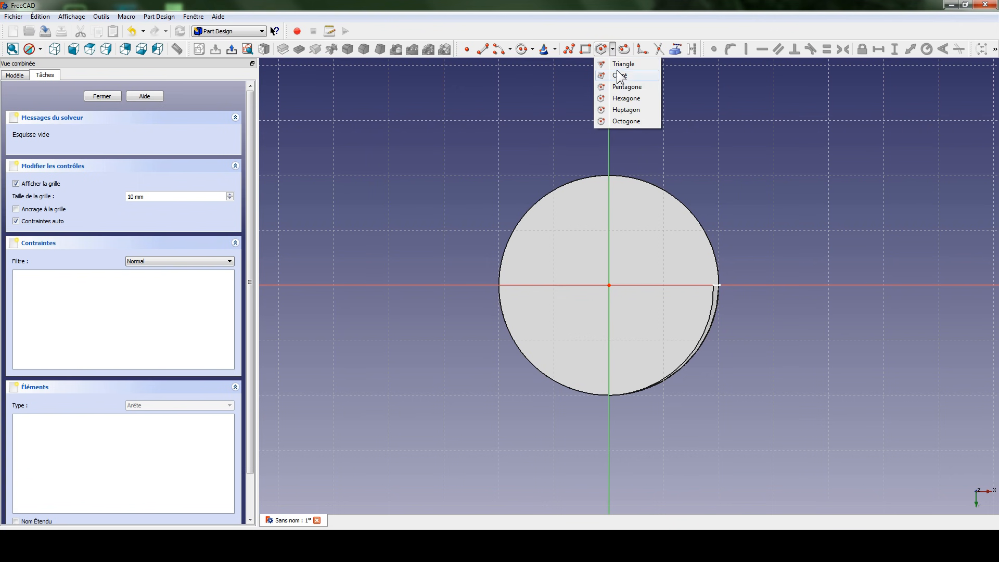
{"action": "left_click", "coordinate": [625, 99]}
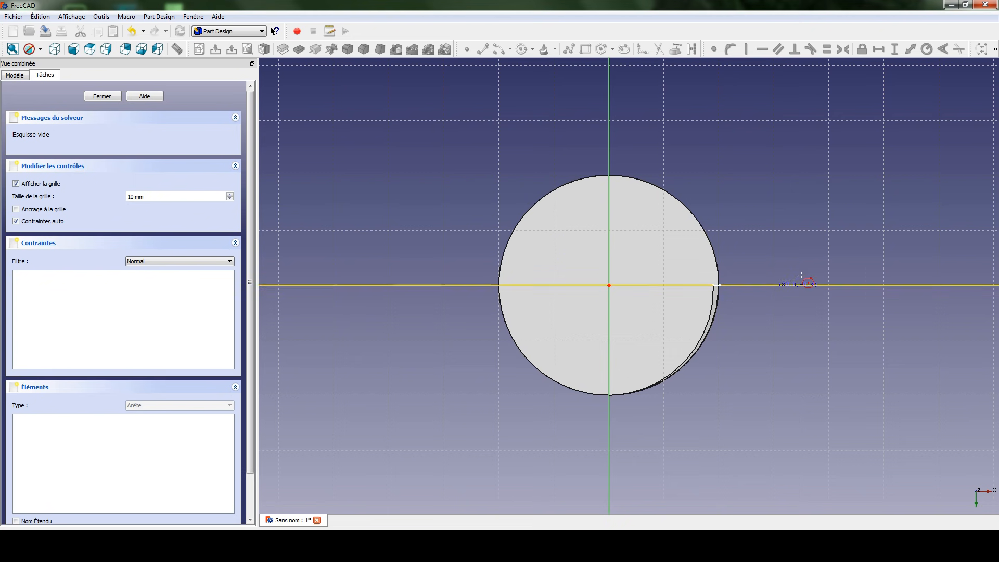
{"action": "left_click", "coordinate": [624, 273]}
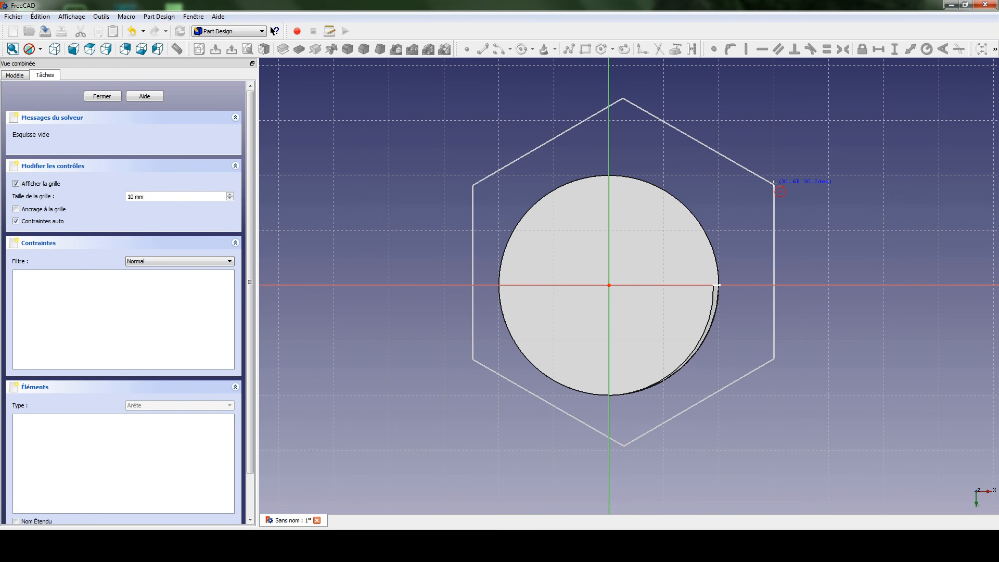
{"action": "left_click", "coordinate": [773, 185]}
- Constrain the hexagon's centre to the sketch origin and its upper vertex onto the vertical axis
{"action": "left_click", "coordinate": [623, 272]}
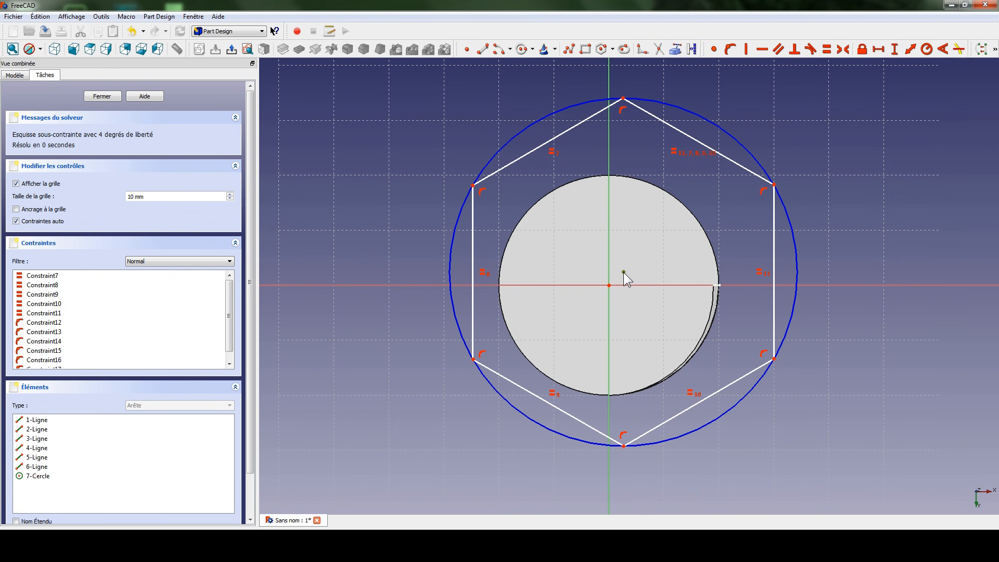
{"action": "left_click", "coordinate": [714, 49]}
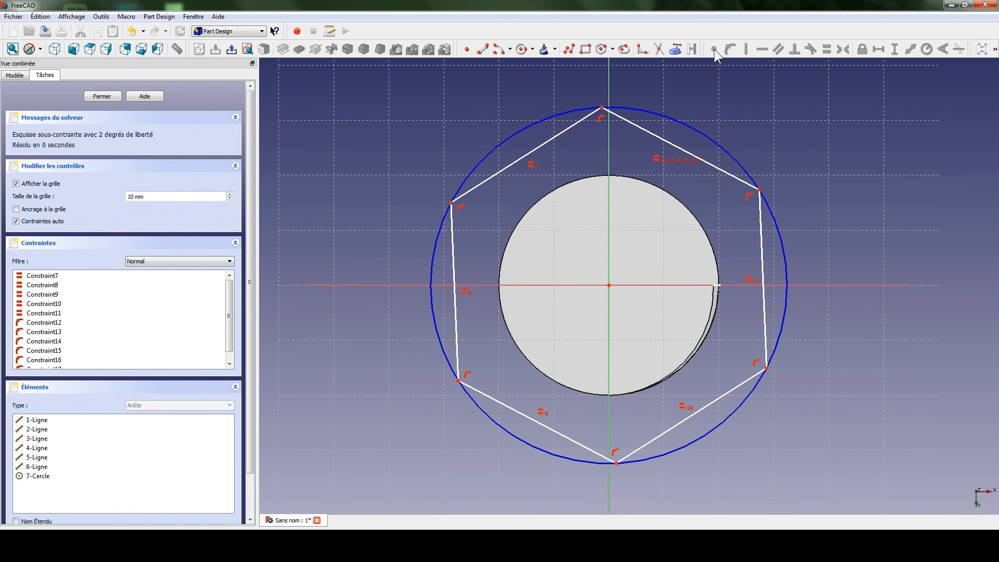
{"action": "left_click", "coordinate": [602, 108]}
{"action": "left_click", "coordinate": [608, 97]}
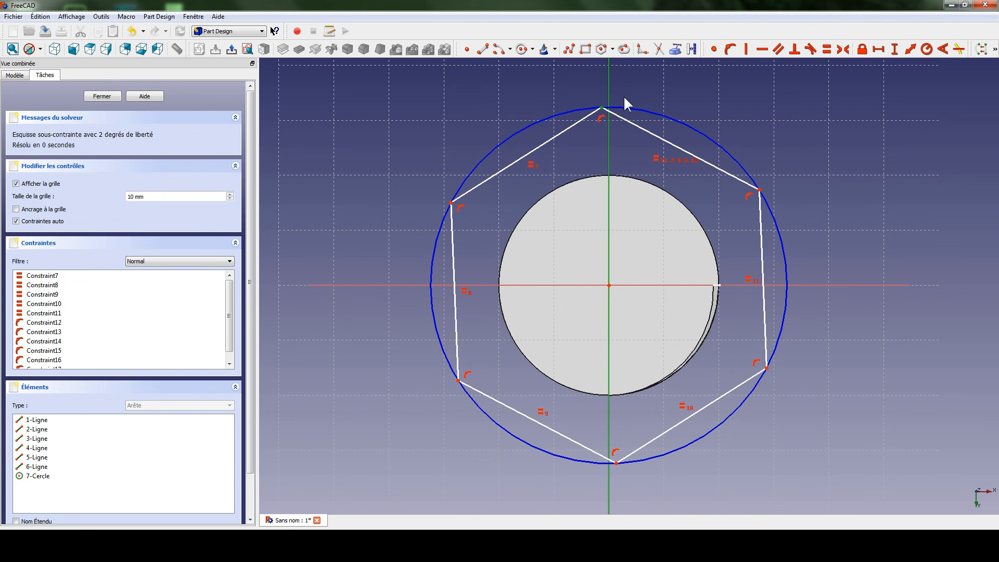
{"action": "left_click", "coordinate": [730, 50]}
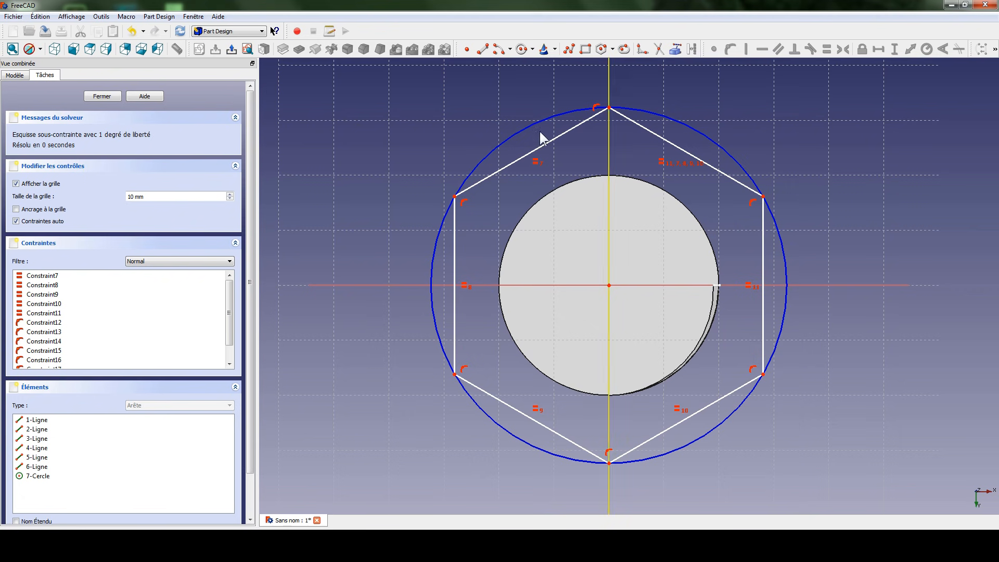
- Set the horizontal distance between the hexagon's two lower side vertices to 50 mm
{"action": "mouse_move", "coordinate": [763, 196]}
{"action": "left_mouse_down"}
{"action": "mouse_move", "coordinate": [729, 217]}
{"action": "mouse_move", "coordinate": [753, 216]}
{"action": "mouse_move", "coordinate": [749, 204]}
{"action": "left_mouse_up"}
{"action": "left_click", "coordinate": [469, 366]}
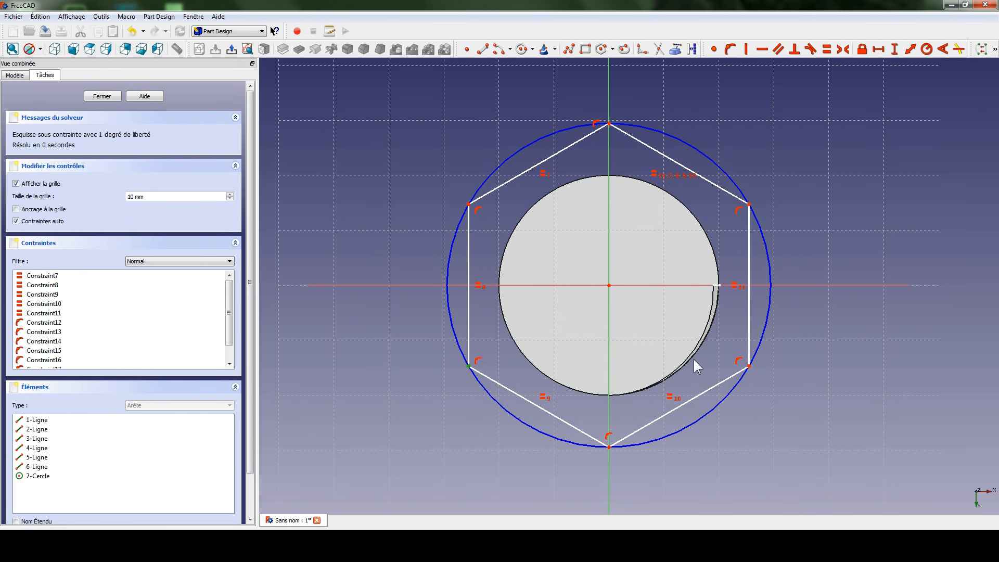
{"action": "left_click", "coordinate": [748, 366]}
{"action": "left_click", "coordinate": [879, 51]}
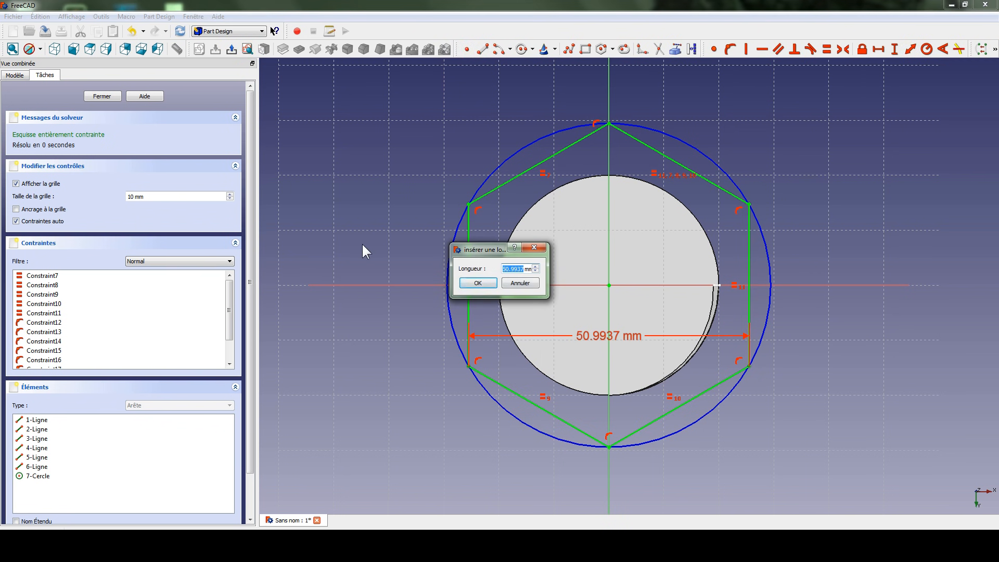
{"action": "type", "text": "50"}
{"action": "key", "text": "Return"}
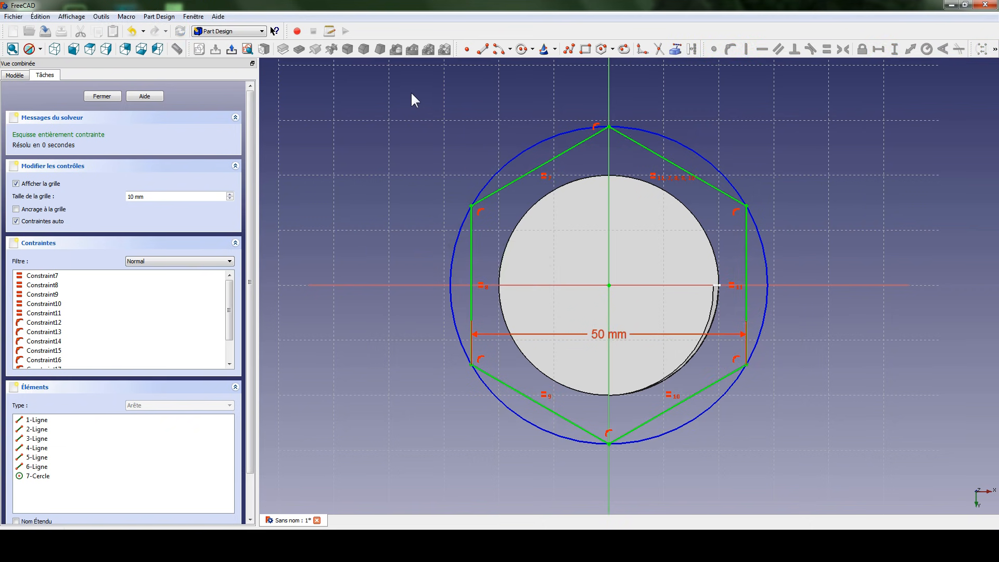
- Close the hexagon sketch and pad it 20 mm outward from the shank's end to form the screw head
{"action": "left_click", "coordinate": [231, 50]}
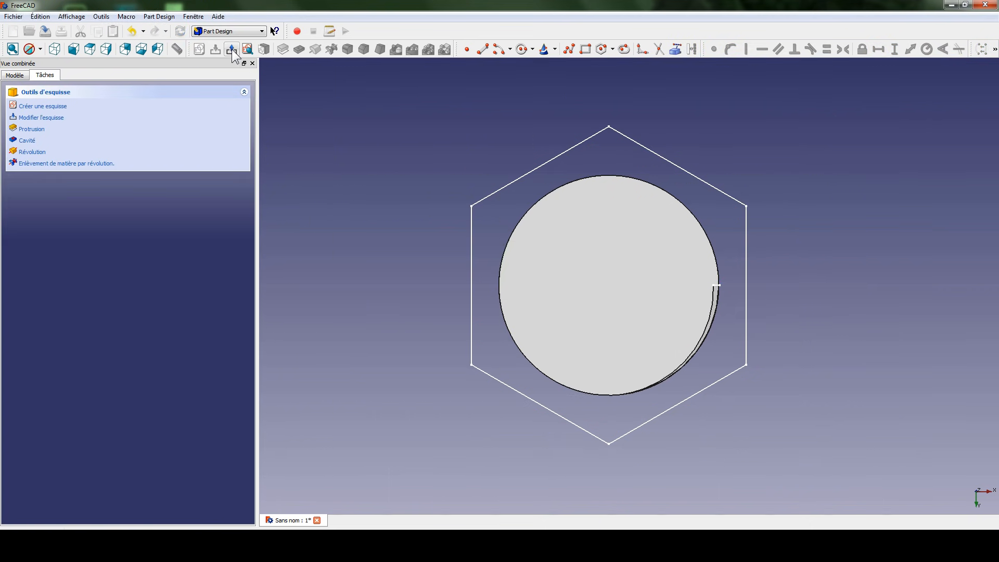
{"action": "mouse_move", "coordinate": [550, 270]}
{"action": "middle_mouse_down"}
{"action": "mouse_move", "coordinate": [577, 202]}
{"action": "mouse_move", "coordinate": [568, 206]}
{"action": "middle_mouse_up"}
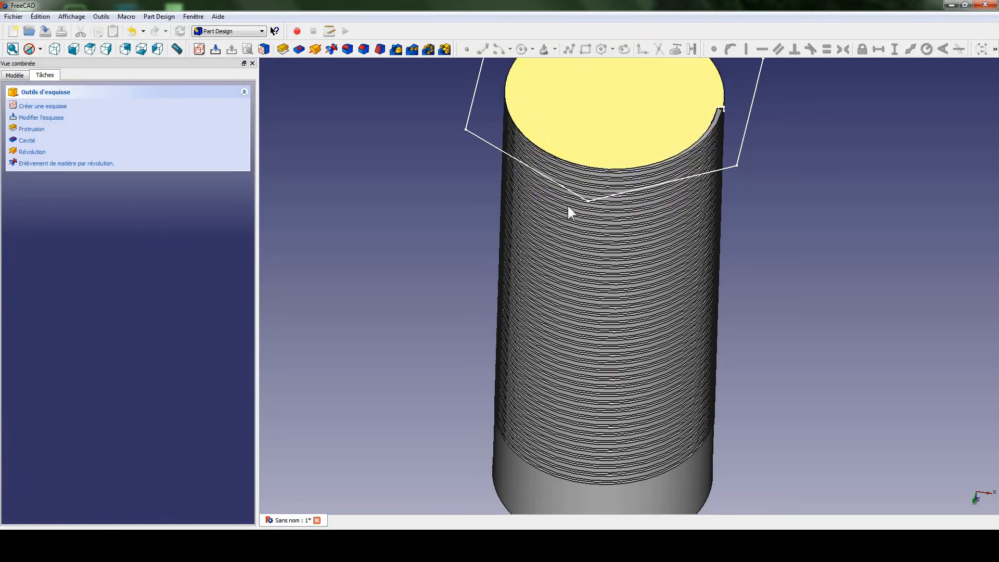
{"action": "middle_click_drag", "start_coordinate": [473, 198], "coordinate": [470, 260]}
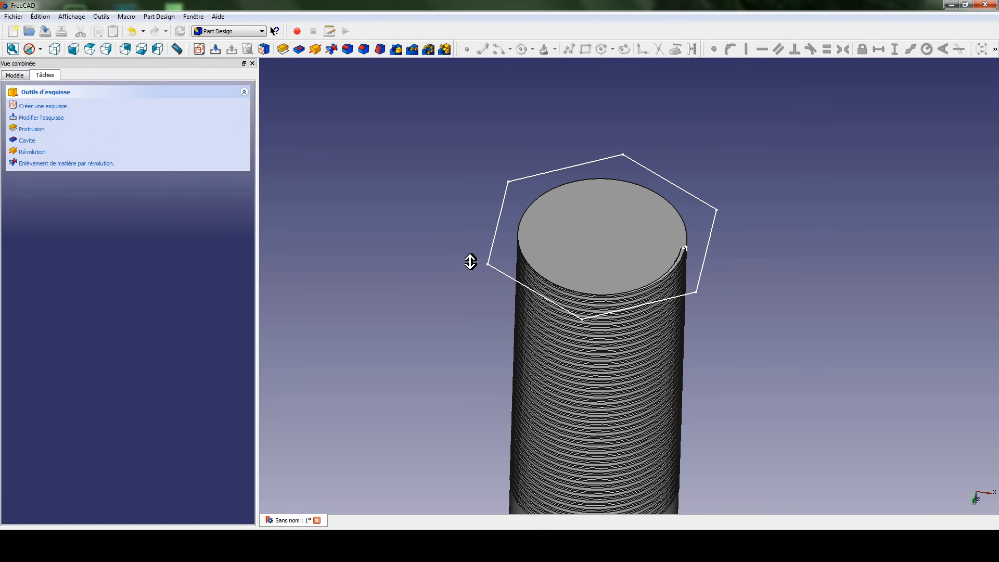
{"action": "left_click", "coordinate": [283, 49]}
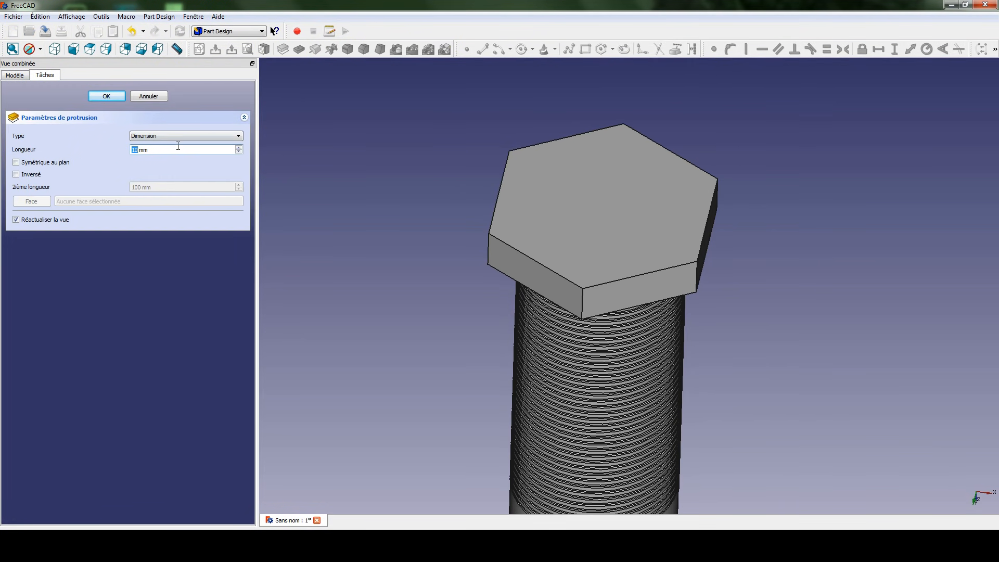
{"action": "left_click", "coordinate": [238, 148]}
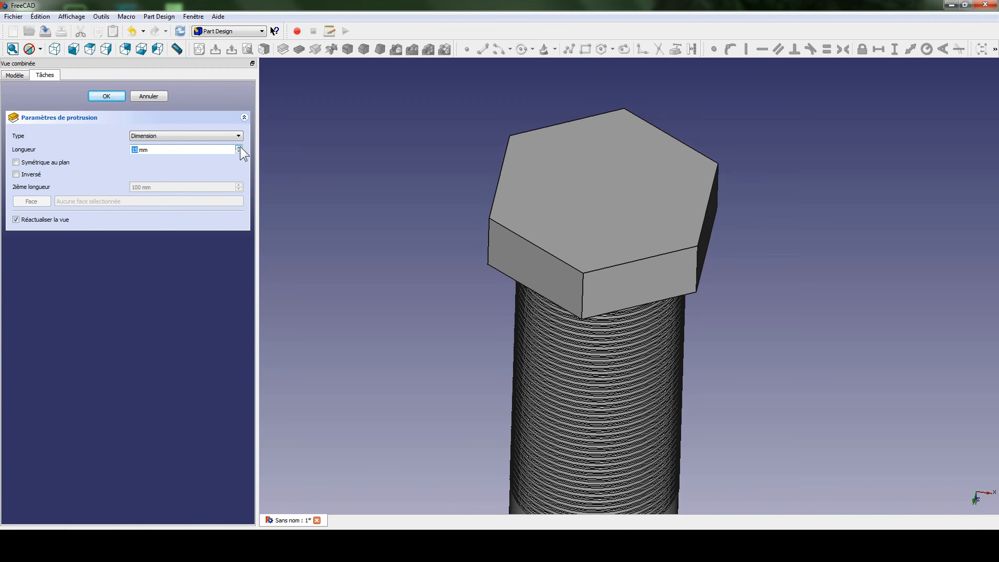
{"action": "left_click", "coordinate": [239, 147]}
{"action": "key", "text": "Return"}
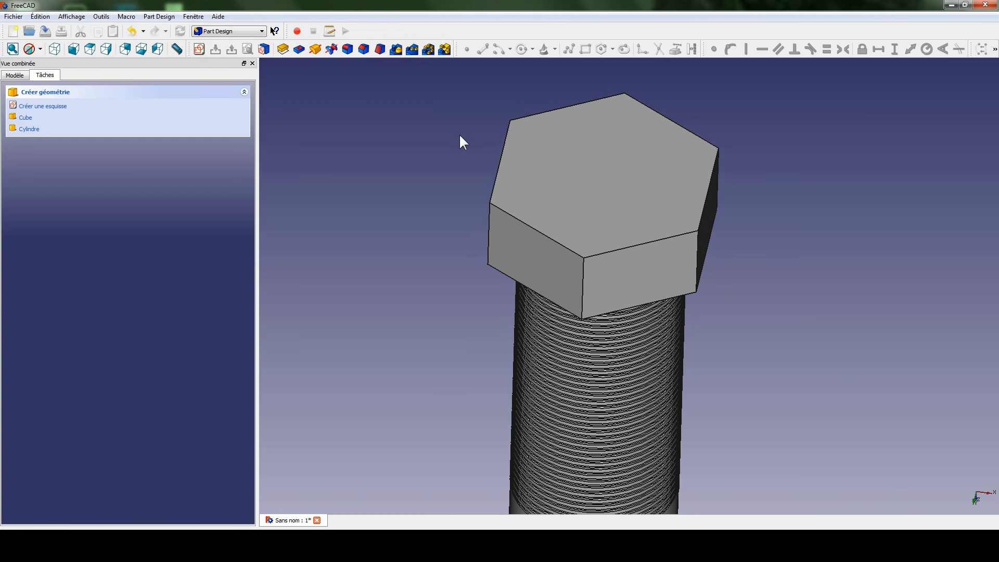
- Examine the hexagonal head and its junction with the threaded shank from several angles
{"action": "middle_click_drag", "start_coordinate": [472, 139], "coordinate": [452, 144]}
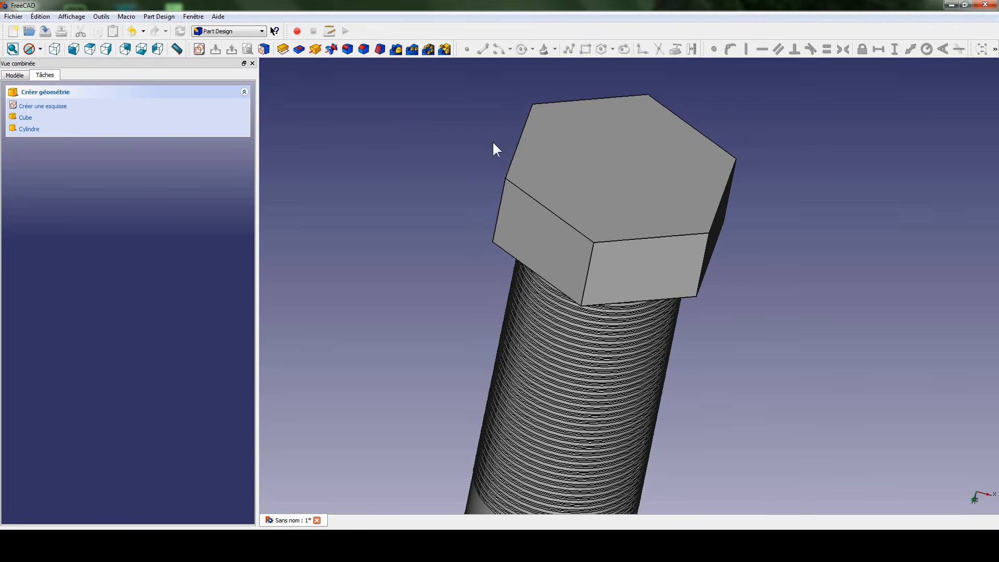
{"action": "left_click", "coordinate": [648, 196]}
{"action": "middle_click_drag", "start_coordinate": [648, 196], "coordinate": [639, 150]}
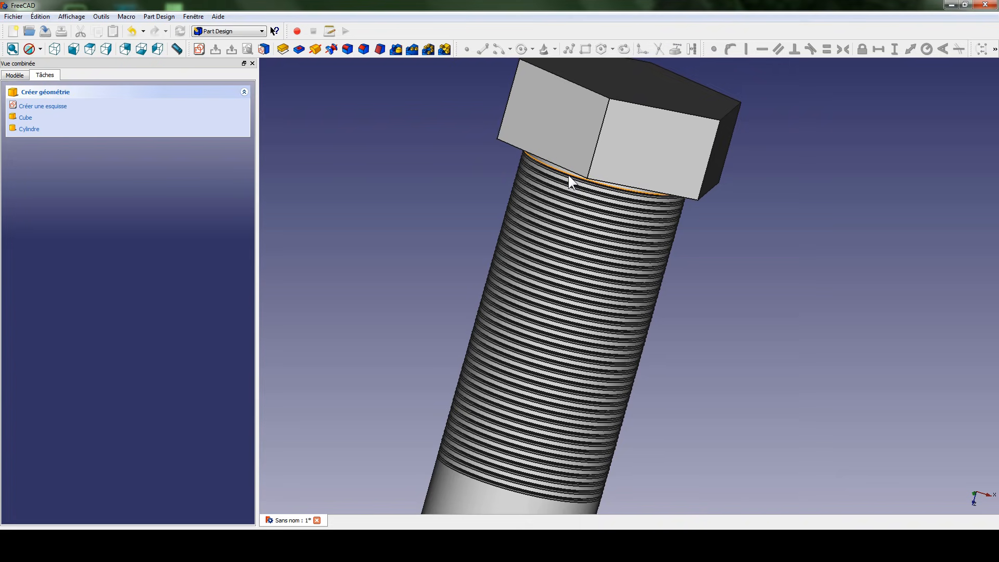
{"action": "middle_click_drag", "start_coordinate": [588, 224], "coordinate": [773, 402]}
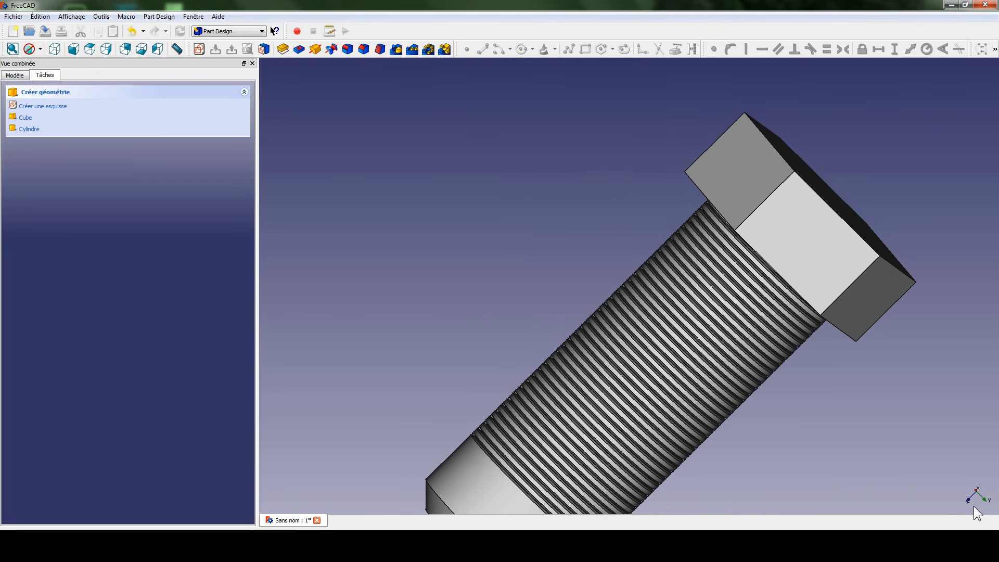
{"action": "middle_click_drag", "start_coordinate": [850, 299], "coordinate": [681, 267]}
{"action": "middle_click_drag", "start_coordinate": [757, 263], "coordinate": [723, 252]}
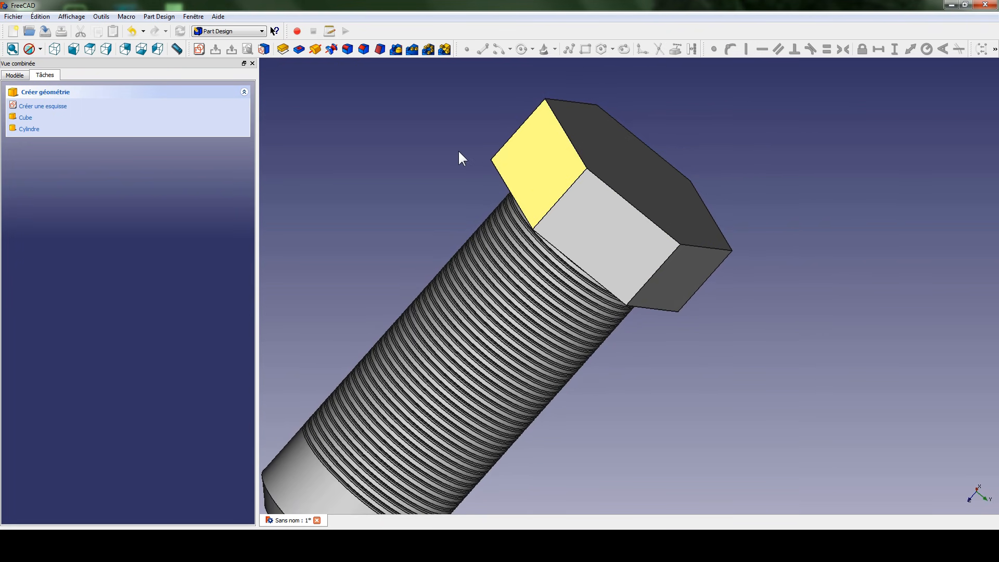
{"action": "middle_click_drag", "start_coordinate": [479, 194], "coordinate": [544, 204]}
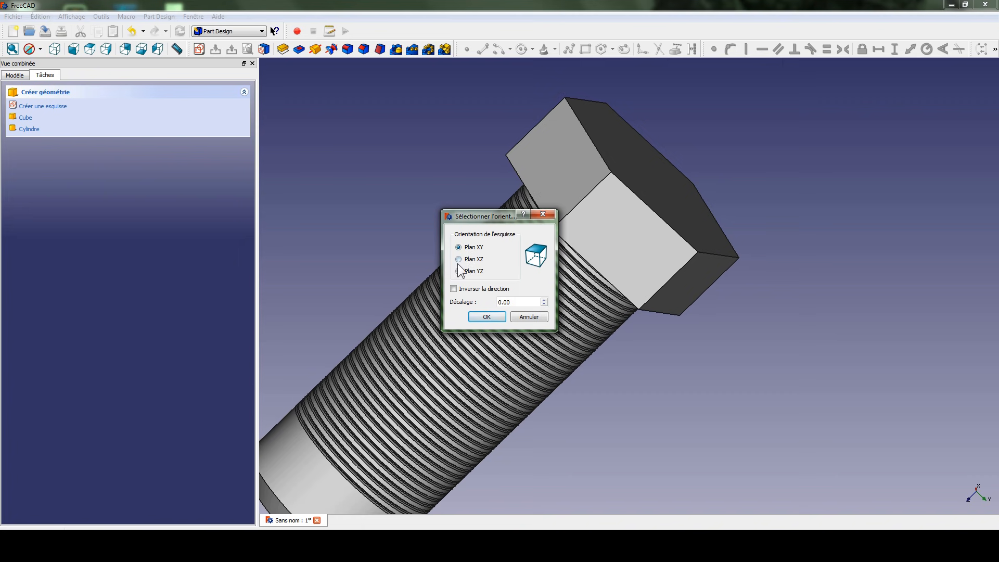
- Create a new sketch on the YZ plane with zero offset, framed on the hexagonal head
{"action": "left_click", "coordinate": [458, 270]}
{"action": "left_click", "coordinate": [482, 315]}
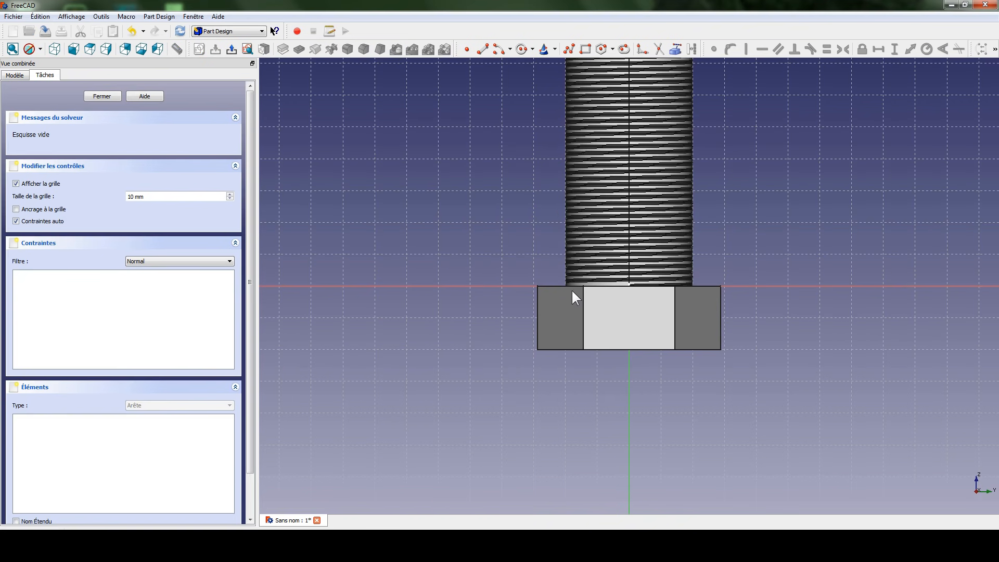
{"action": "middle_click_drag", "start_coordinate": [695, 245], "coordinate": [596, 214]}
{"action": "scroll", "coordinate": [595, 184], "scroll_direction": "up", "scroll_amount": 3}
{"action": "middle_click_drag", "start_coordinate": [592, 251], "coordinate": [585, 226]}
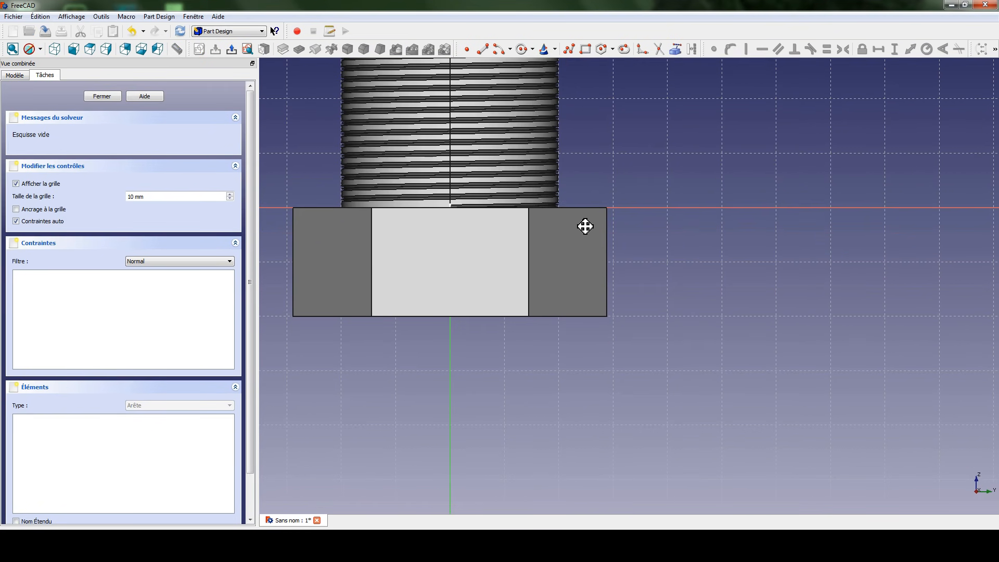
- Sketch a closed five-sided profile about 12 mm high across the hexagonal head's lower outer corner, with one slanted edge crossing the corner
{"action": "left_click", "coordinate": [569, 48]}
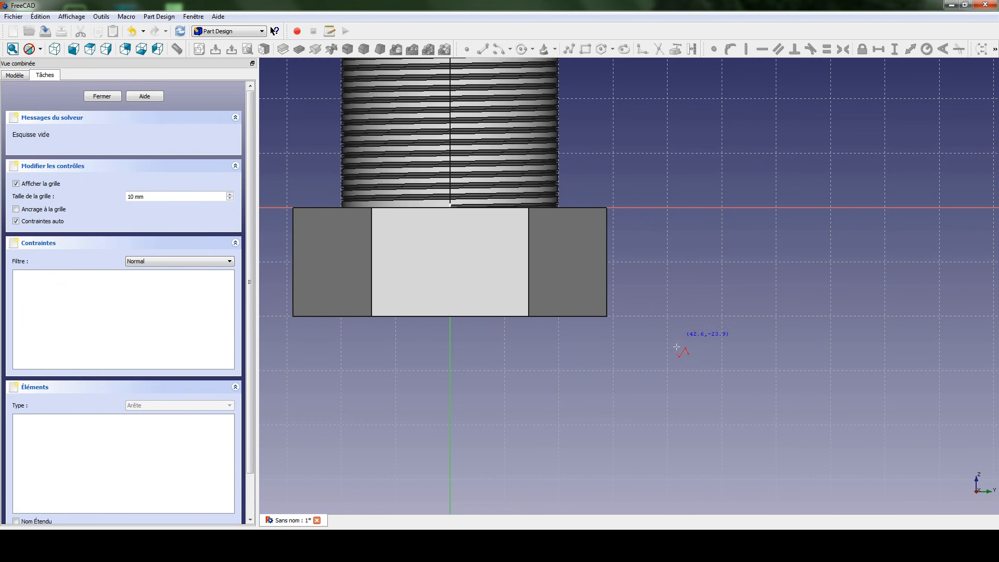
{"action": "middle_click_drag", "start_coordinate": [665, 347], "coordinate": [663, 346]}
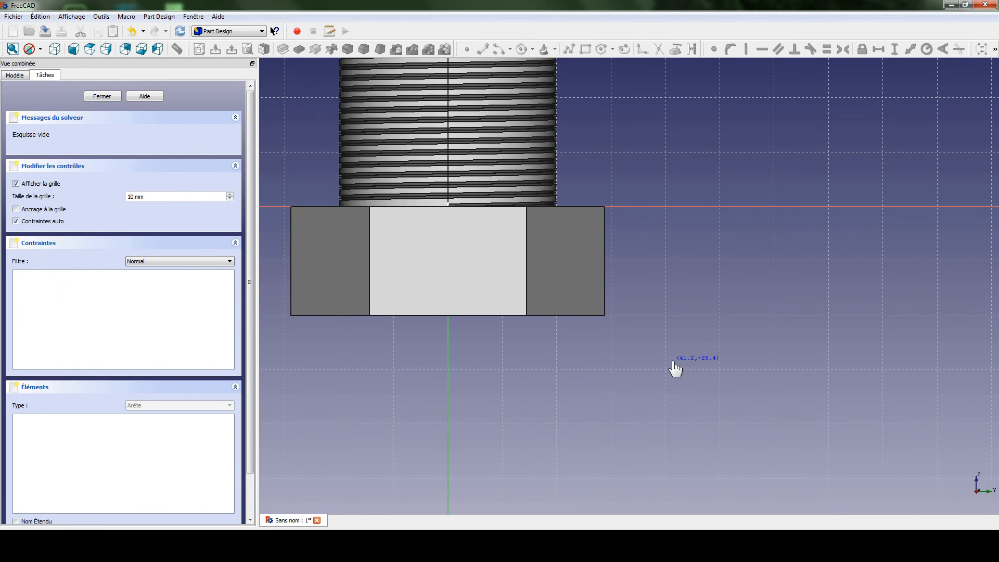
{"action": "left_click", "coordinate": [671, 361]}
{"action": "left_click", "coordinate": [572, 361]}
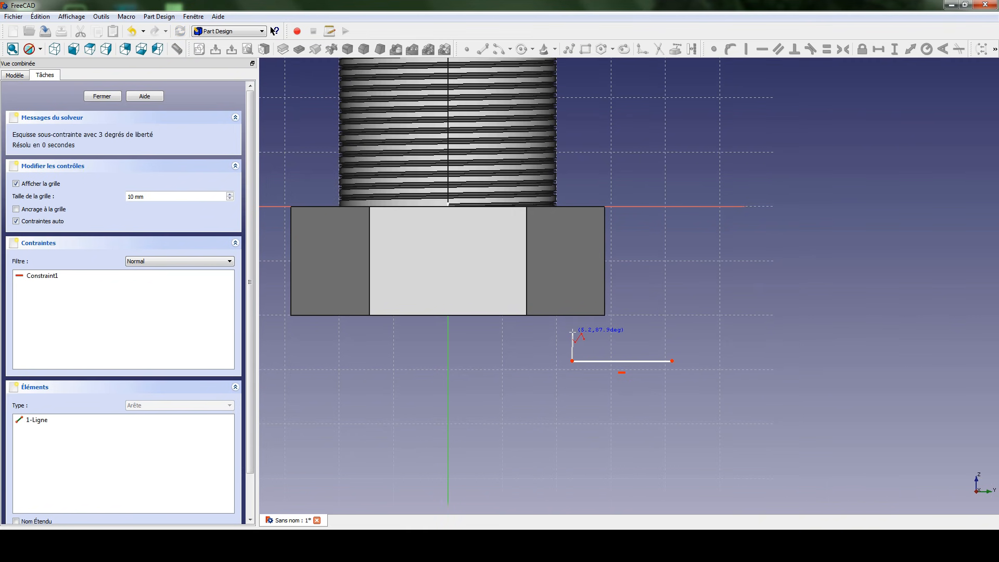
{"action": "left_click", "coordinate": [572, 332]}
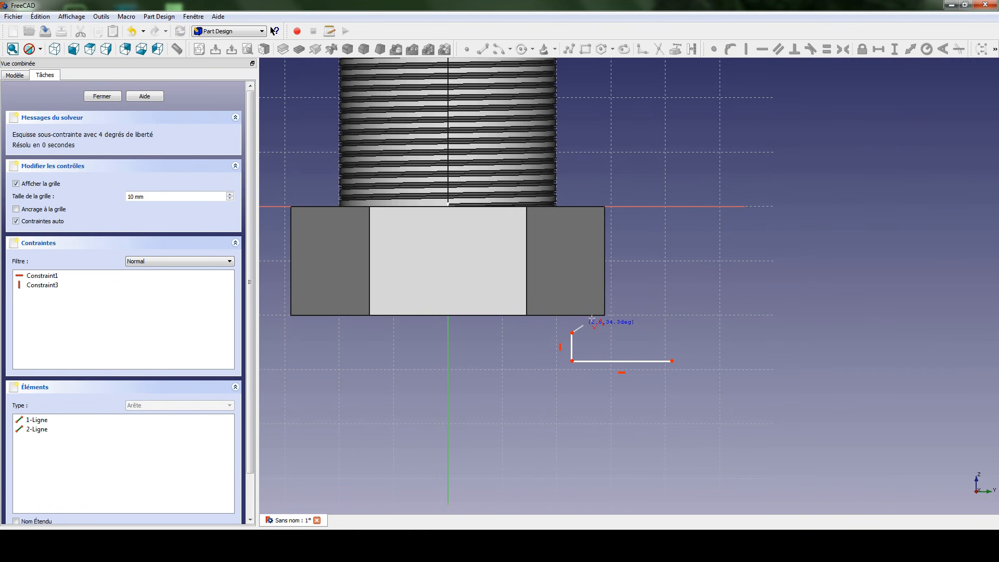
{"action": "left_click", "coordinate": [618, 294]}
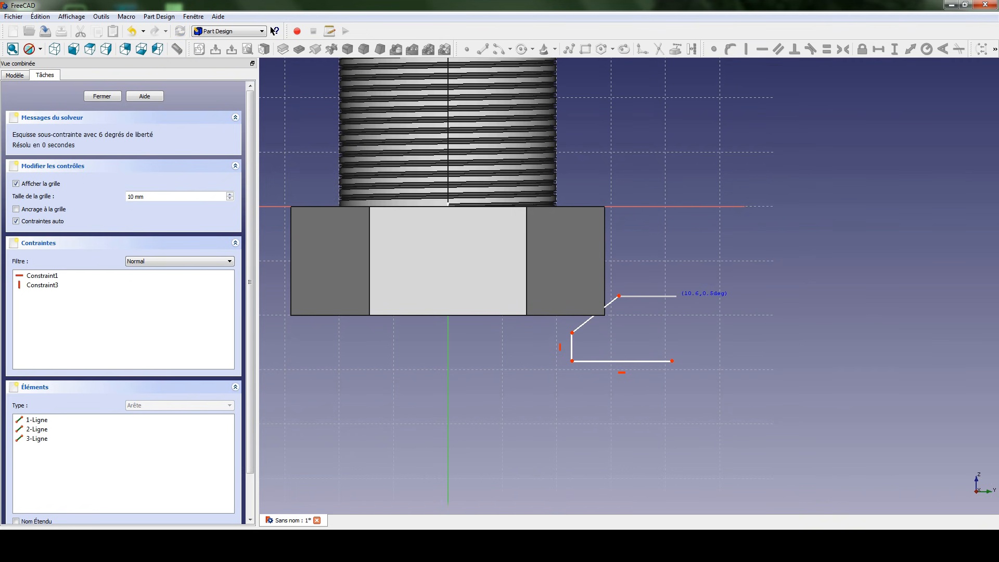
{"action": "left_click", "coordinate": [671, 296]}
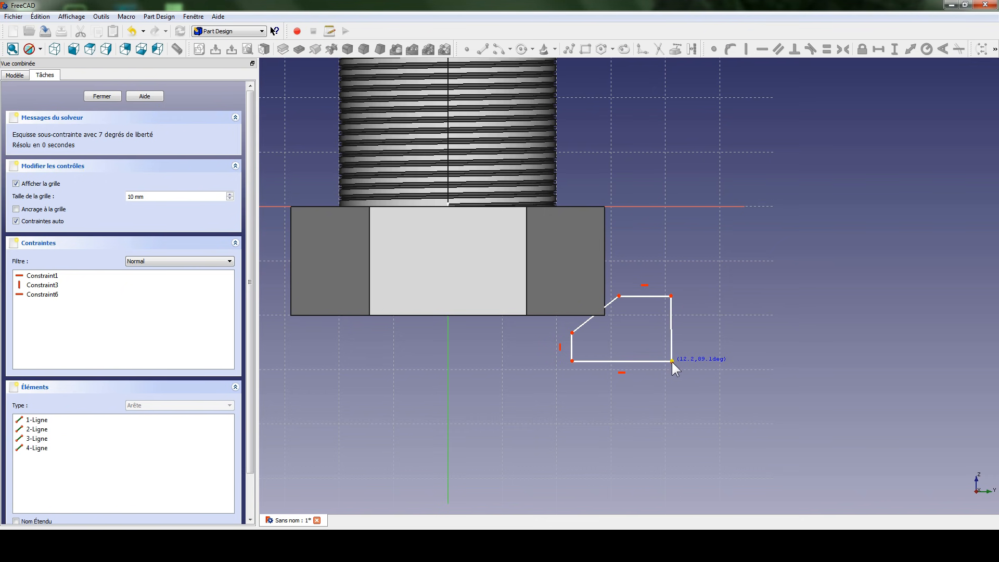
{"action": "left_click", "coordinate": [672, 360]}
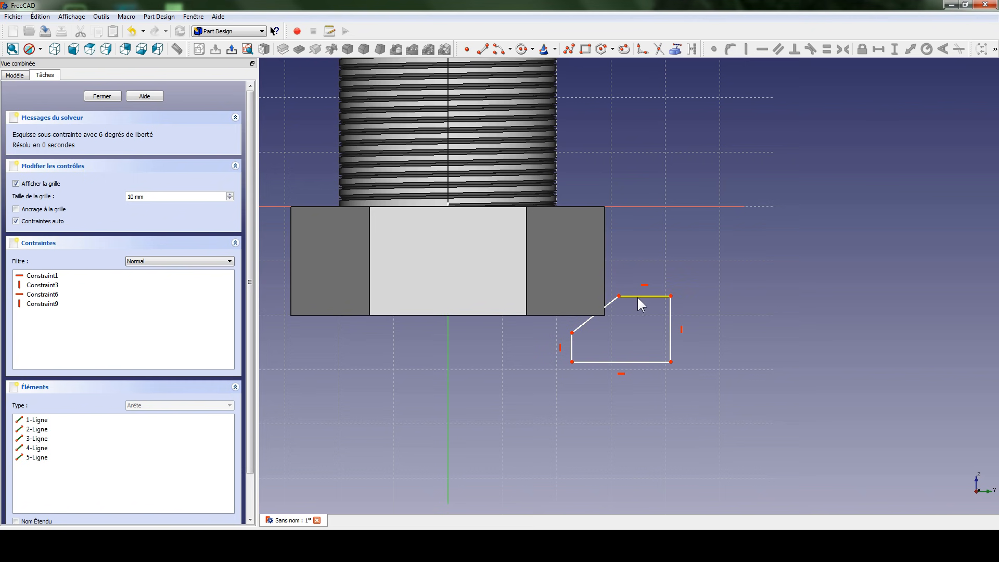
- Raise the profile's upper horizontal edge, shift its short vertical edge up and outward, and close the sketch
{"action": "left_click_drag", "start_coordinate": [638, 297], "coordinate": [635, 283]}
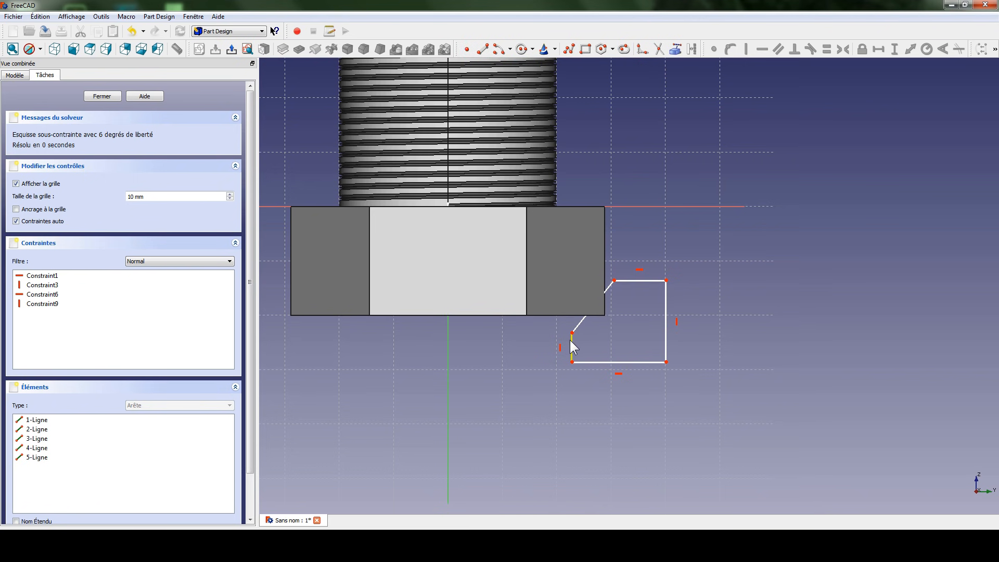
{"action": "left_click_drag", "start_coordinate": [570, 340], "coordinate": [577, 339]}
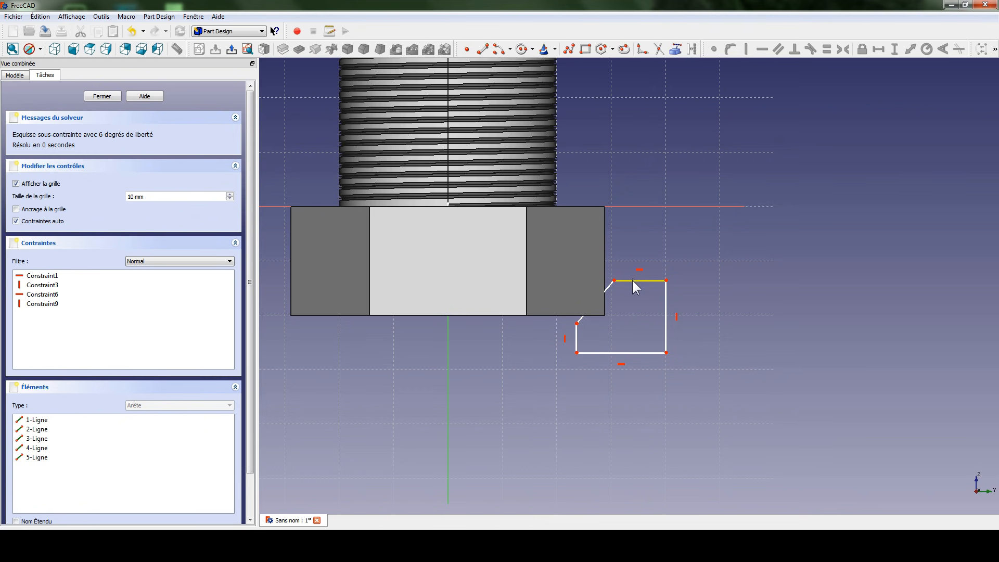
{"action": "left_click", "coordinate": [231, 49]}
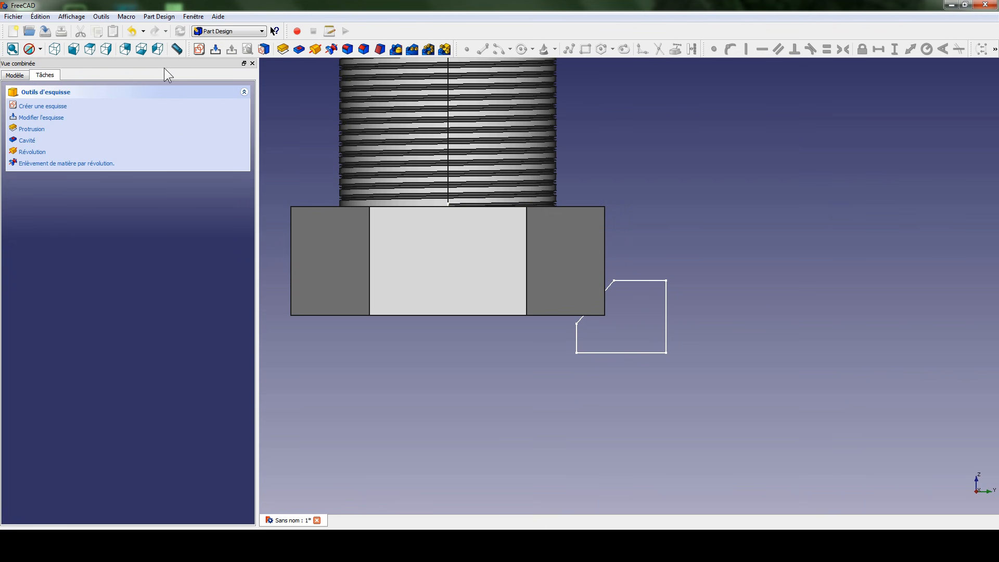
- Revolve the corner profile 360° around the vertical sketch axis with the reversed direction on
{"action": "left_click", "coordinate": [314, 48]}
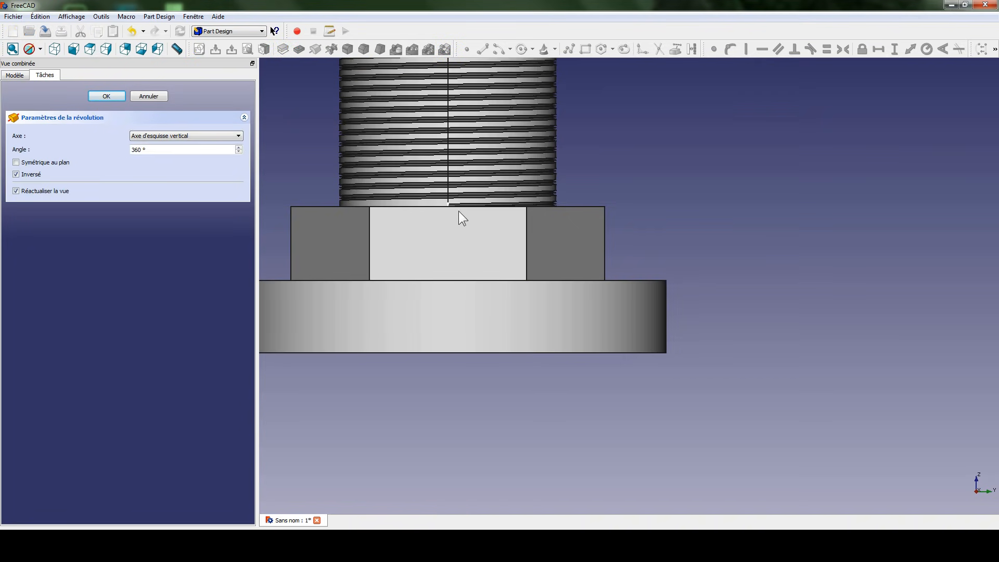
{"action": "middle_click_drag", "start_coordinate": [458, 214], "coordinate": [665, 26]}
{"action": "mouse_move", "coordinate": [570, 114]}
{"action": "middle_mouse_down"}
{"action": "mouse_move", "coordinate": [573, 127]}
{"action": "mouse_move", "coordinate": [575, 107]}
{"action": "middle_mouse_up"}
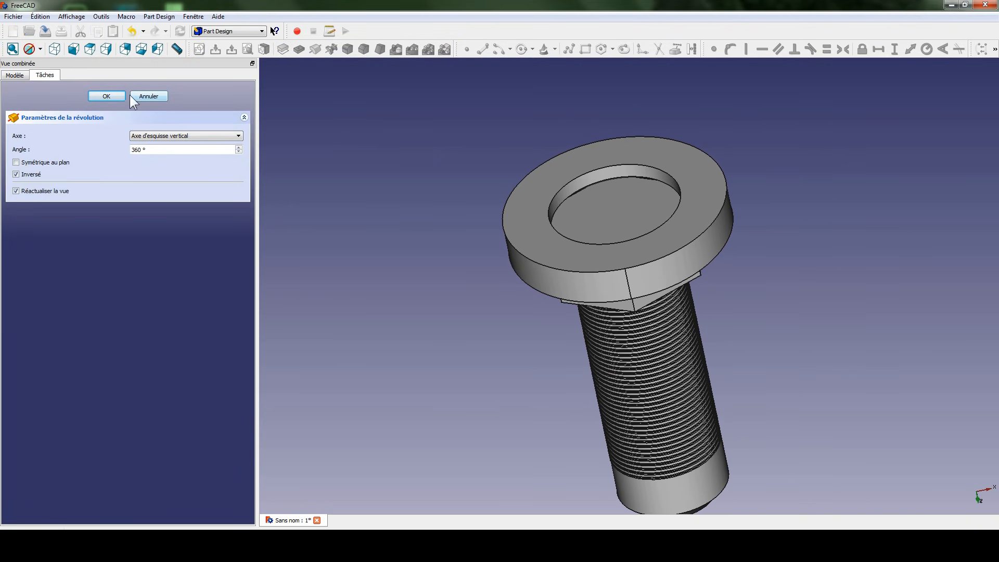
{"action": "left_click", "coordinate": [108, 95]}
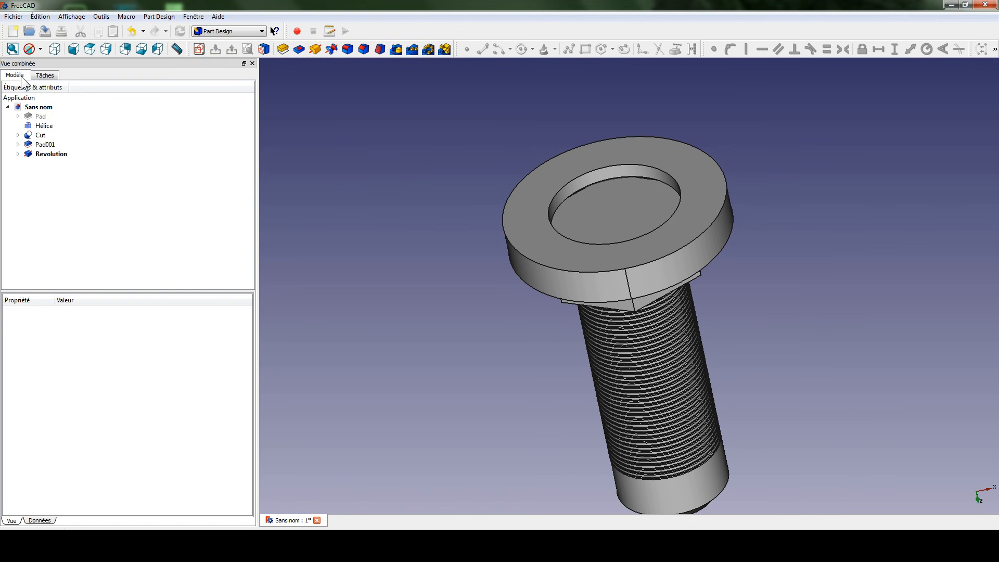
- In the Part workbench, apply a Boolean difference that subtracts Revolution from Pad001 to bevel the head's corners
{"action": "left_click", "coordinate": [245, 32]}
{"action": "left_click", "coordinate": [214, 124]}
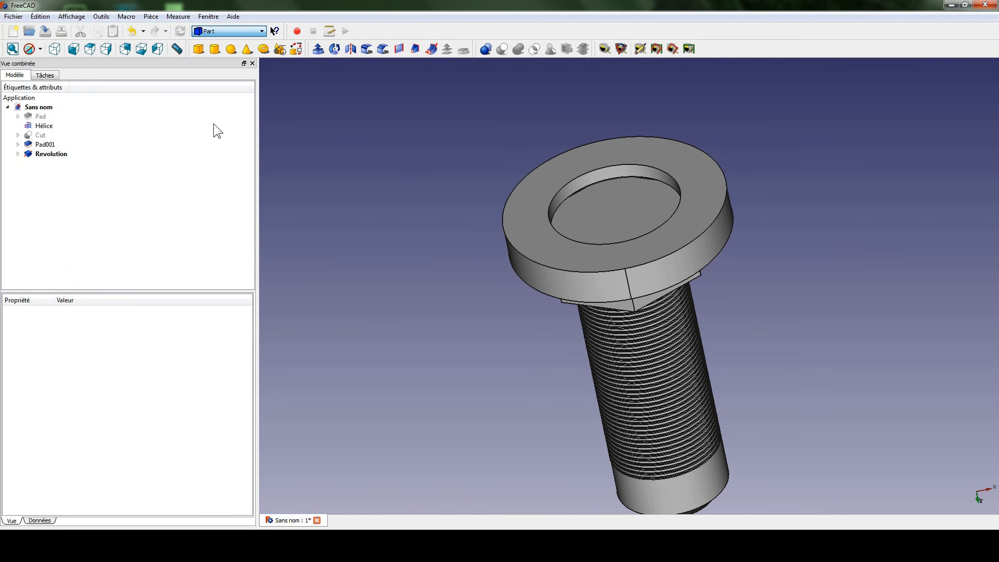
{"action": "left_click", "coordinate": [486, 49]}
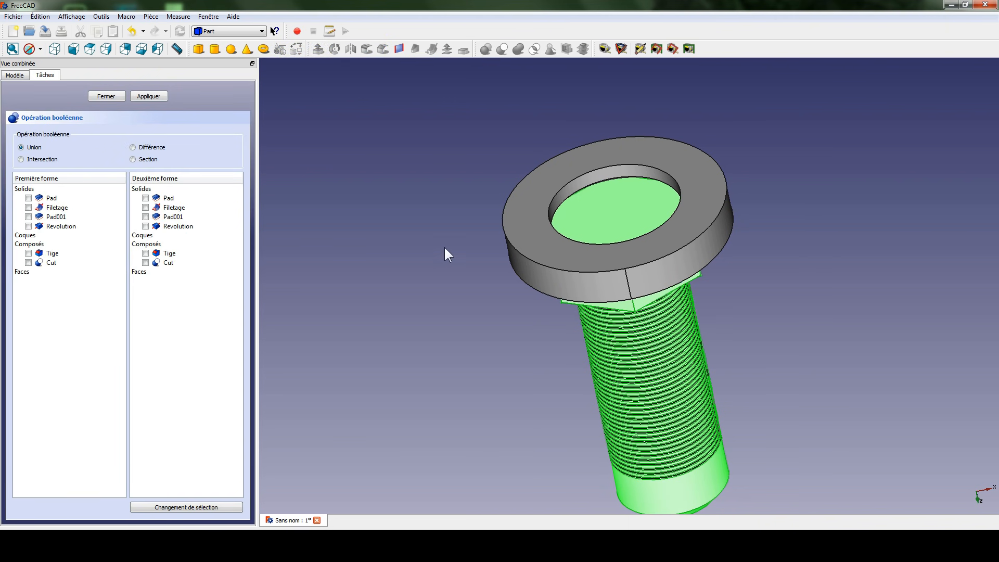
{"action": "left_click", "coordinate": [28, 217]}
{"action": "left_click", "coordinate": [132, 147]}
{"action": "left_click", "coordinate": [145, 226]}
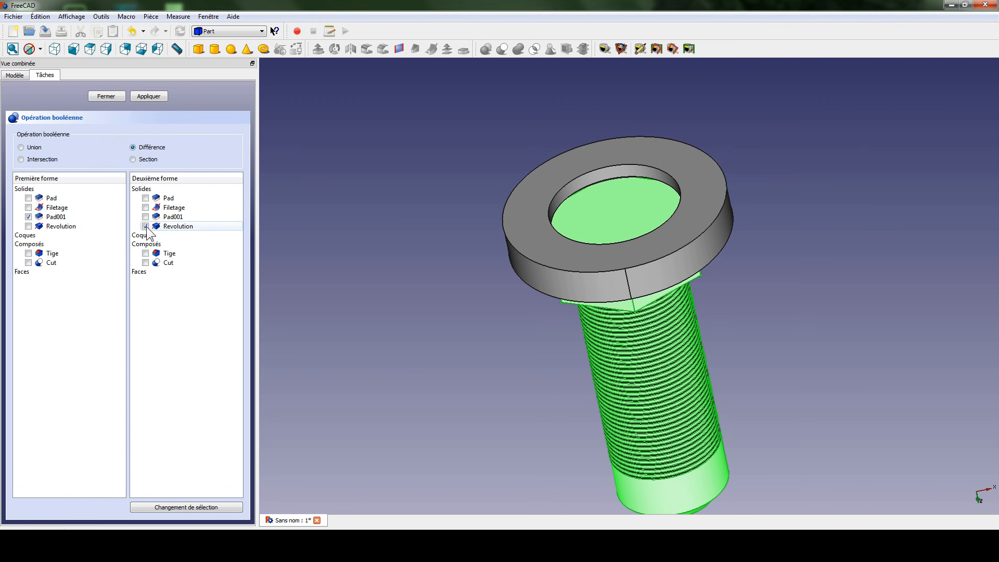
{"action": "left_click", "coordinate": [149, 96]}
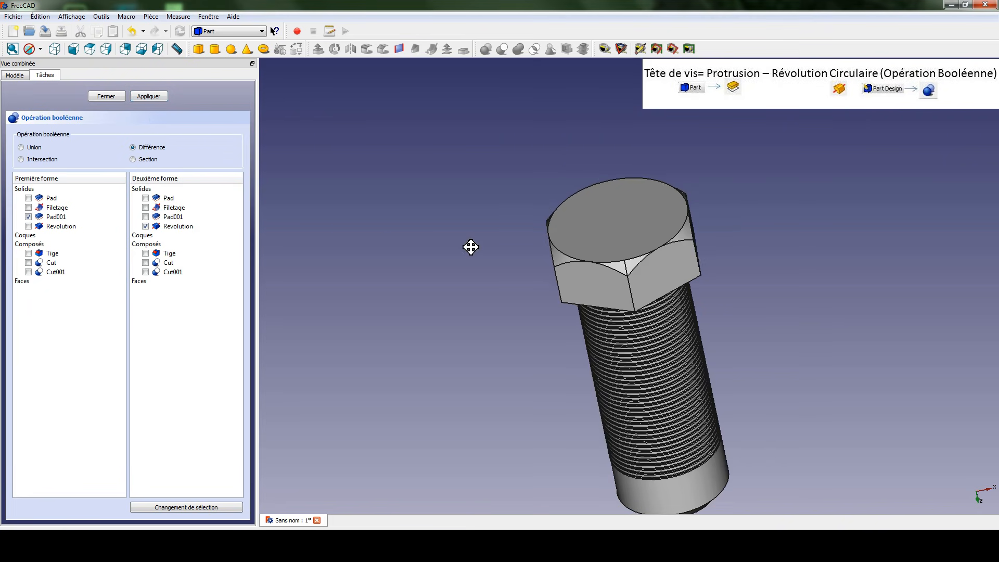
- Examine the bevelled hexagonal head and threaded shank from several angles
{"action": "middle_click_drag", "start_coordinate": [471, 247], "coordinate": [526, 316]}
{"action": "middle_click_drag", "start_coordinate": [546, 247], "coordinate": [553, 149]}
{"action": "middle_click_drag", "start_coordinate": [568, 211], "coordinate": [640, 258]}
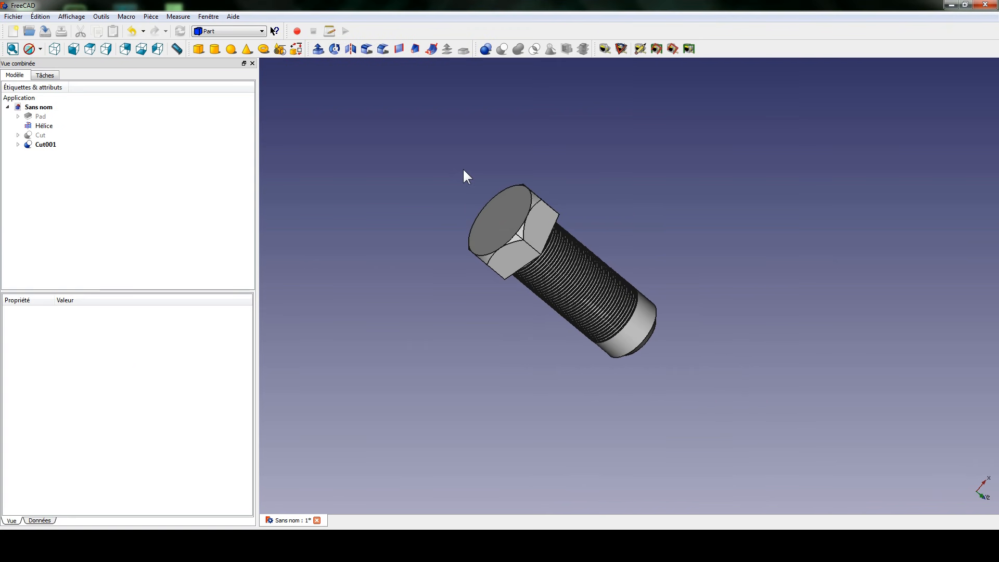
{"action": "middle_click_drag", "start_coordinate": [464, 174], "coordinate": [591, 319]}
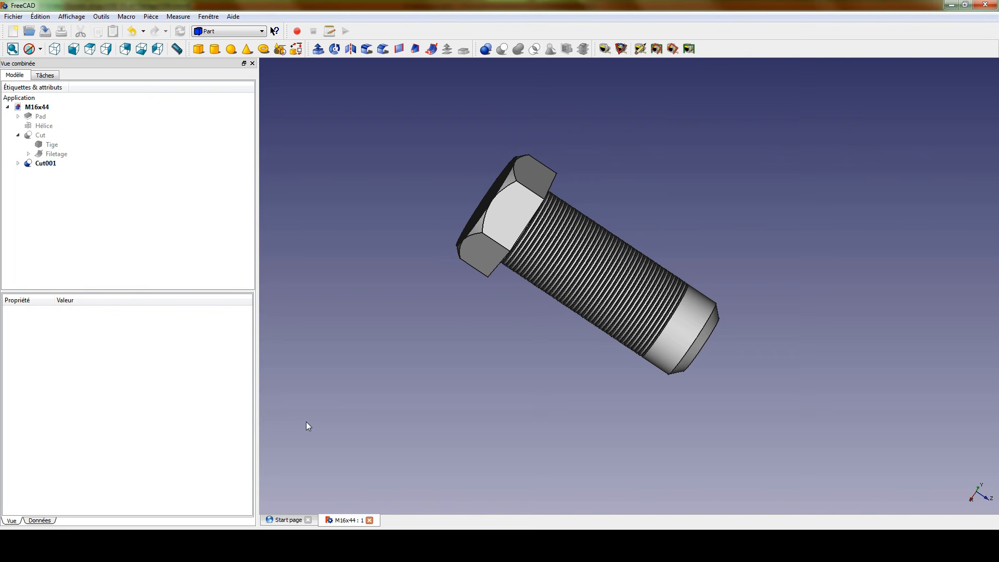
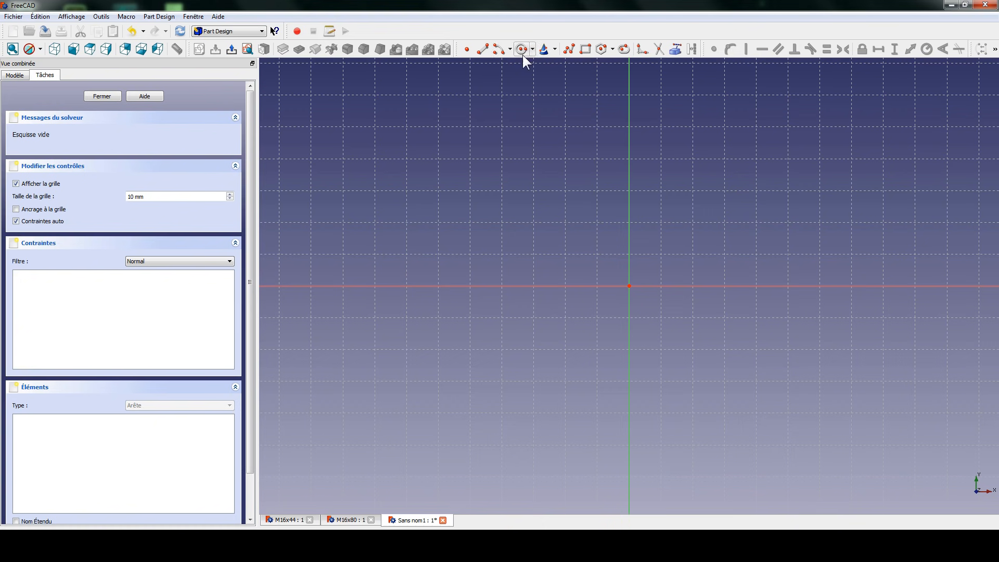
- In the new document's sketch, draw a circle centred on the origin, constrain its radius to 8 mm and close the sketch
{"action": "left_click", "coordinate": [629, 286]}
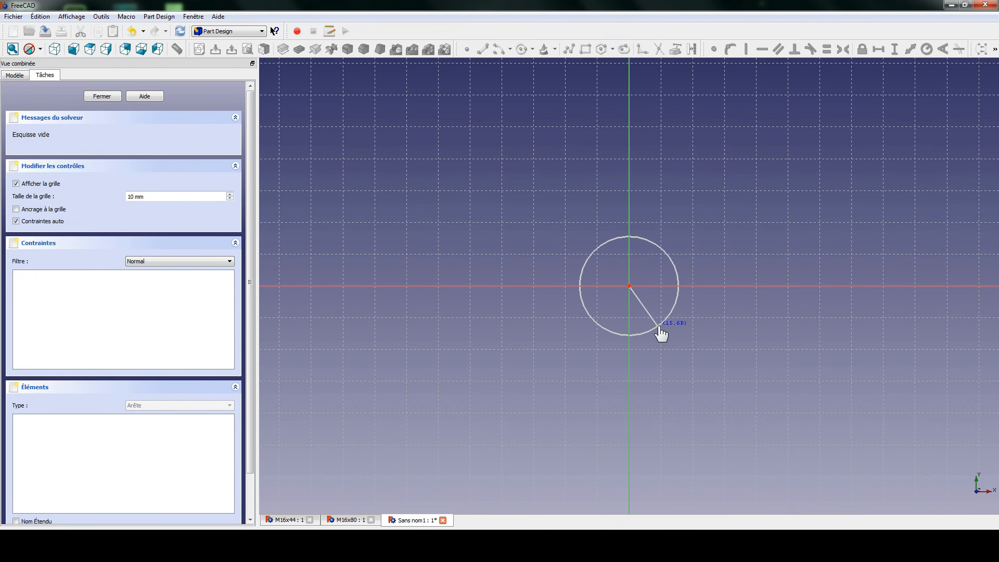
{"action": "left_click", "coordinate": [664, 320]}
{"action": "left_click", "coordinate": [663, 251]}
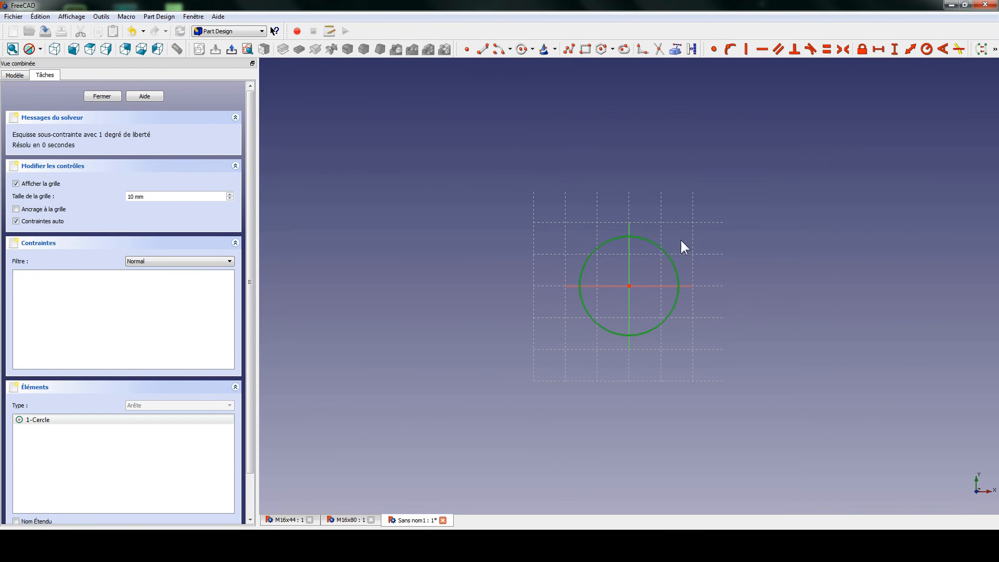
{"action": "left_click", "coordinate": [925, 49]}
{"action": "left_click_drag", "start_coordinate": [480, 252], "coordinate": [435, 234]}
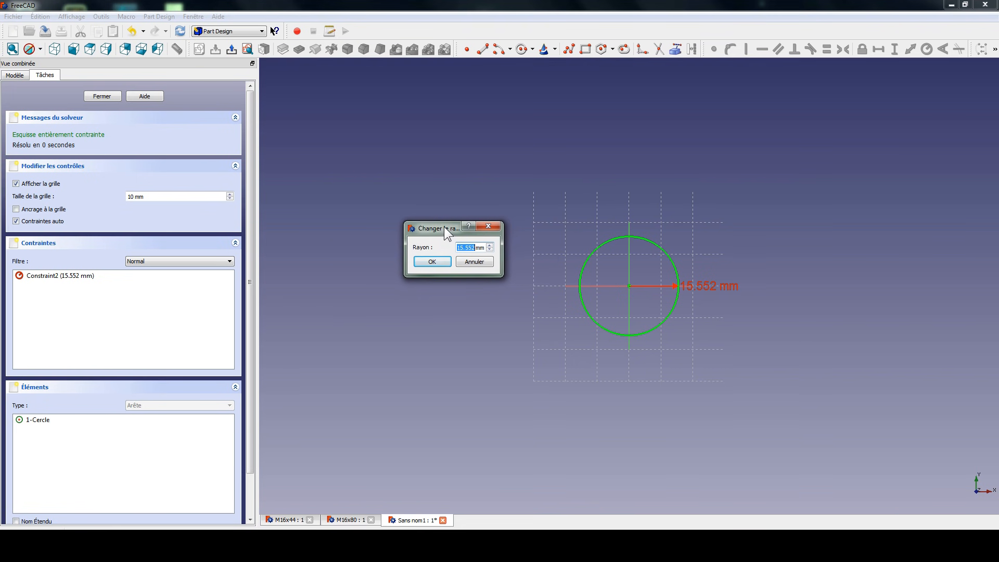
{"action": "type", "text": "8"}
{"action": "key", "text": "Return"}
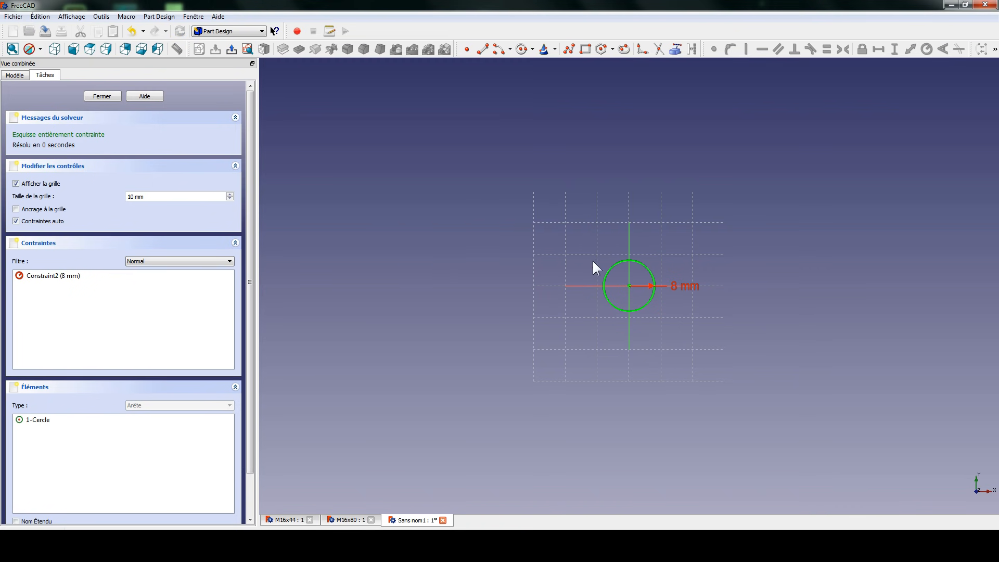
{"action": "left_click", "coordinate": [92, 96]}
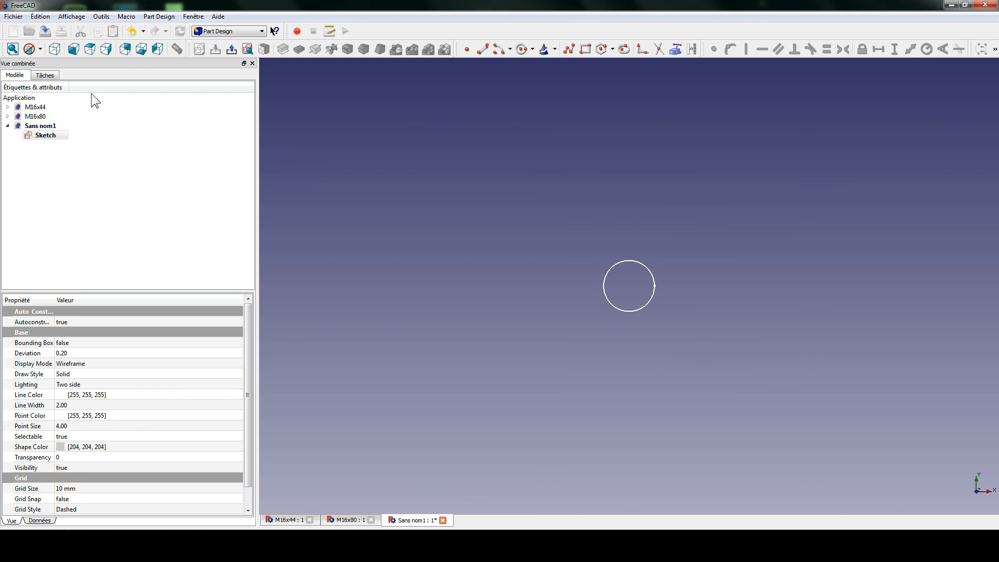
- Pad the circle 80 mm to form a cylindrical shank
{"action": "left_click", "coordinate": [282, 49]}
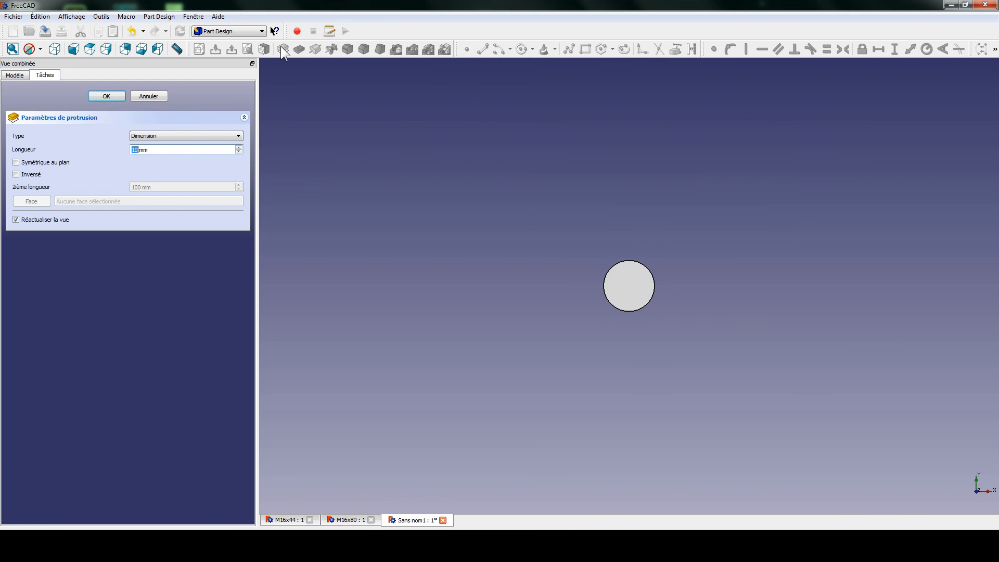
{"action": "middle_click_drag", "start_coordinate": [399, 241], "coordinate": [513, 262]}
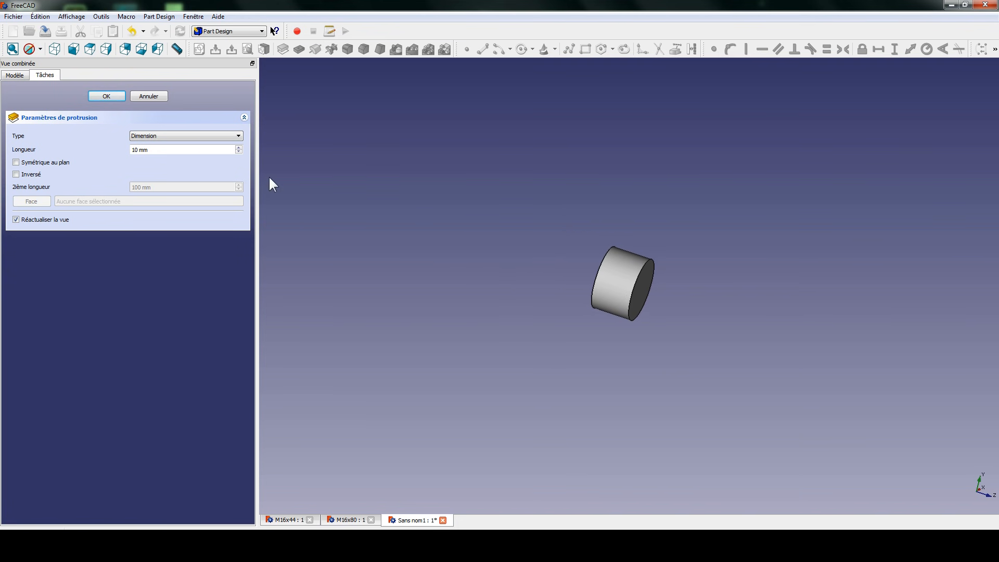
{"action": "double_click", "coordinate": [137, 150]}
{"action": "type", "text": "80"}
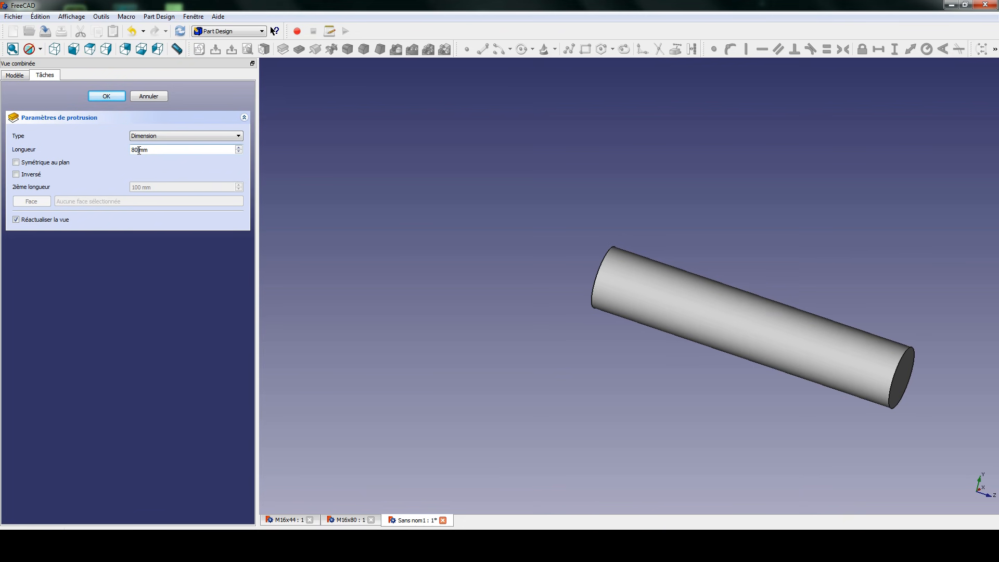
{"action": "left_click", "coordinate": [106, 96]}
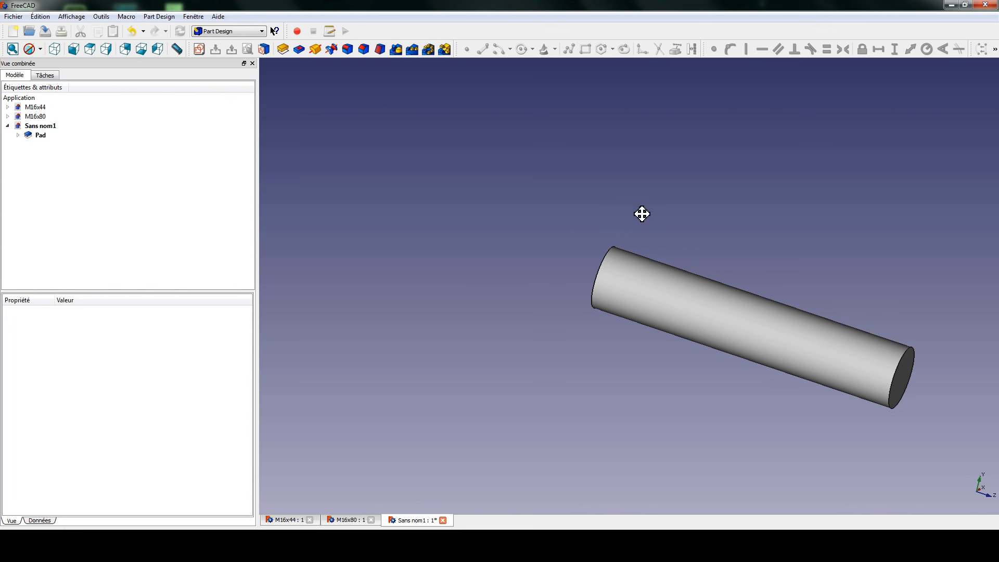
- Chamfer the circular edge at the shank's sketch-plane end by 5 mm
{"action": "middle_click_drag", "start_coordinate": [642, 212], "coordinate": [592, 202]}
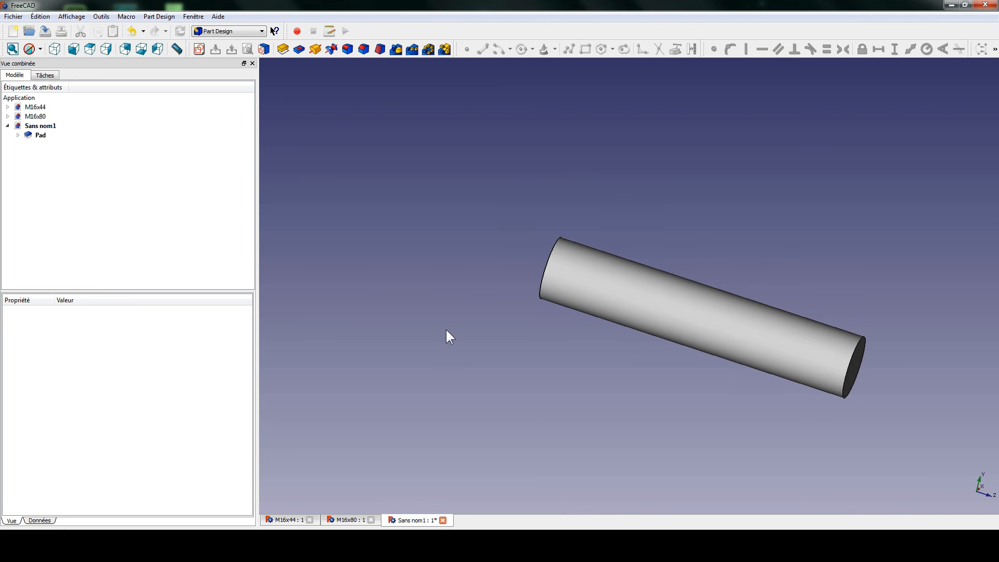
{"action": "middle_click_drag", "start_coordinate": [492, 301], "coordinate": [499, 272]}
{"action": "left_click", "coordinate": [555, 271]}
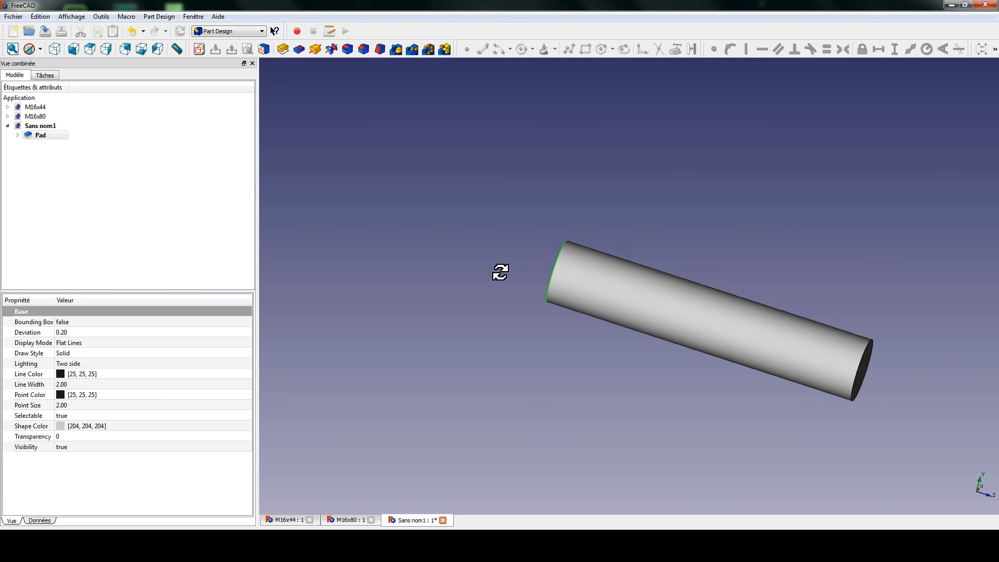
{"action": "left_click", "coordinate": [500, 268]}
{"action": "left_click", "coordinate": [550, 271]}
{"action": "left_click", "coordinate": [363, 49]}
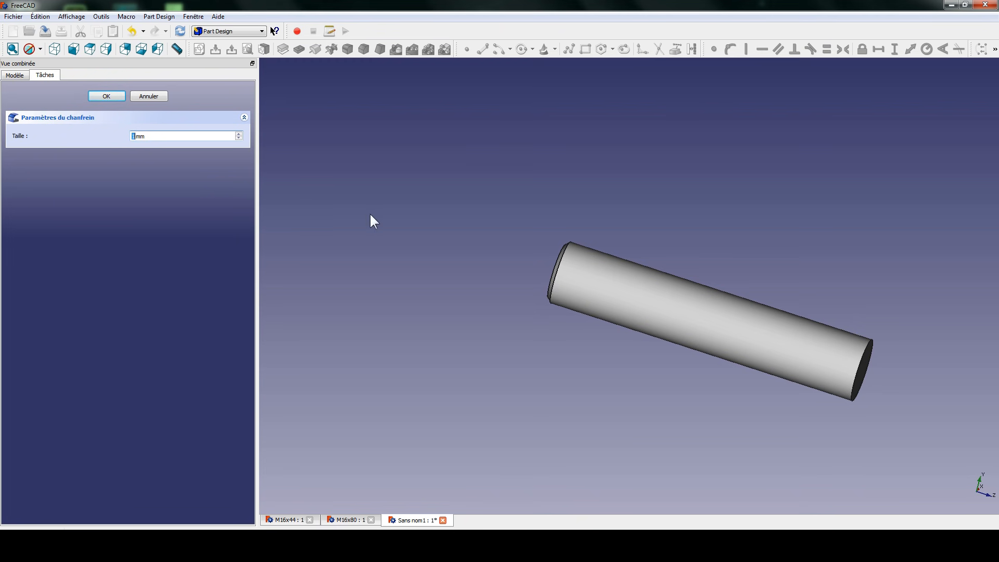
{"action": "type", "text": "5"}
{"action": "key", "text": "Return"}
{"action": "middle_click_drag", "start_coordinate": [588, 200], "coordinate": [630, 197]}
{"action": "scroll", "coordinate": [630, 198], "scroll_direction": "up", "scroll_amount": 1}
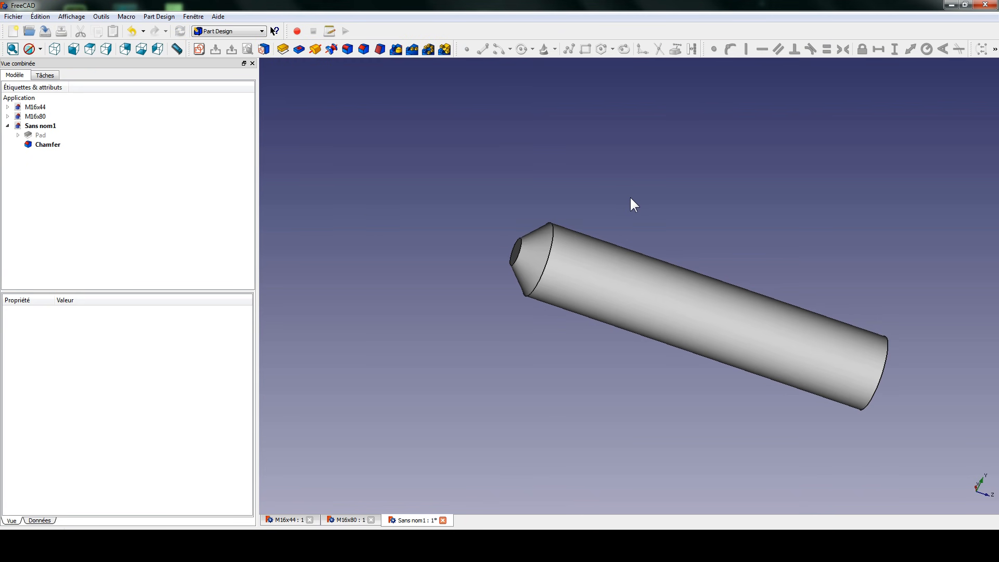
- In the Part workbench, create a helix primitive with a 2 mm pitch, 38 mm height and 8 mm radius
{"action": "left_click", "coordinate": [238, 30]}
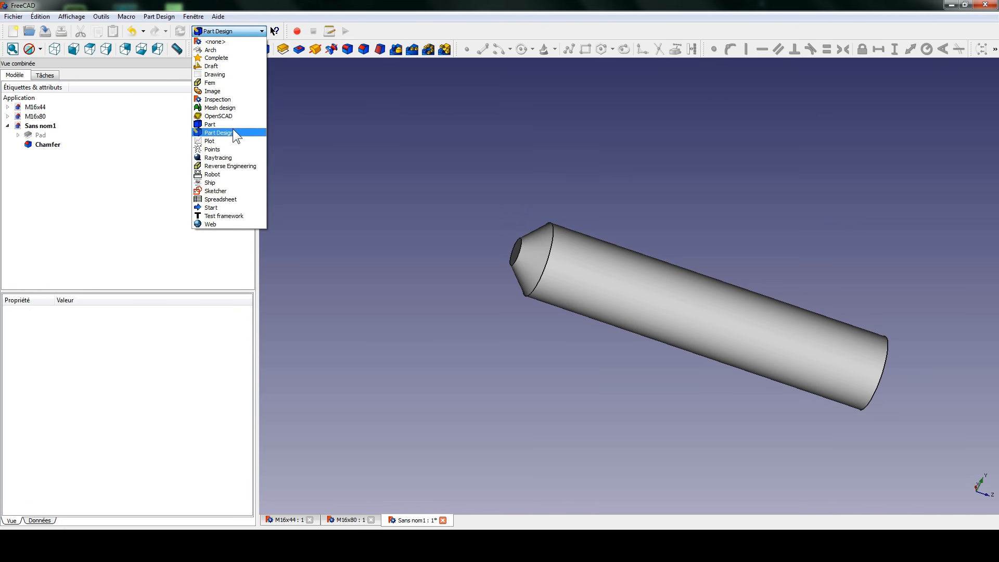
{"action": "left_click", "coordinate": [215, 126]}
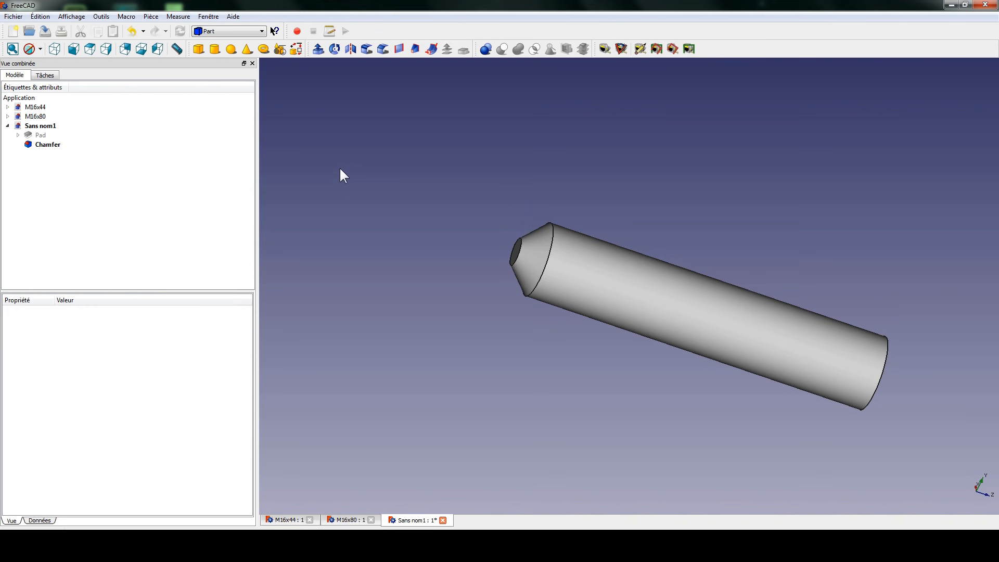
{"action": "middle_click_drag", "start_coordinate": [411, 211], "coordinate": [553, 205]}
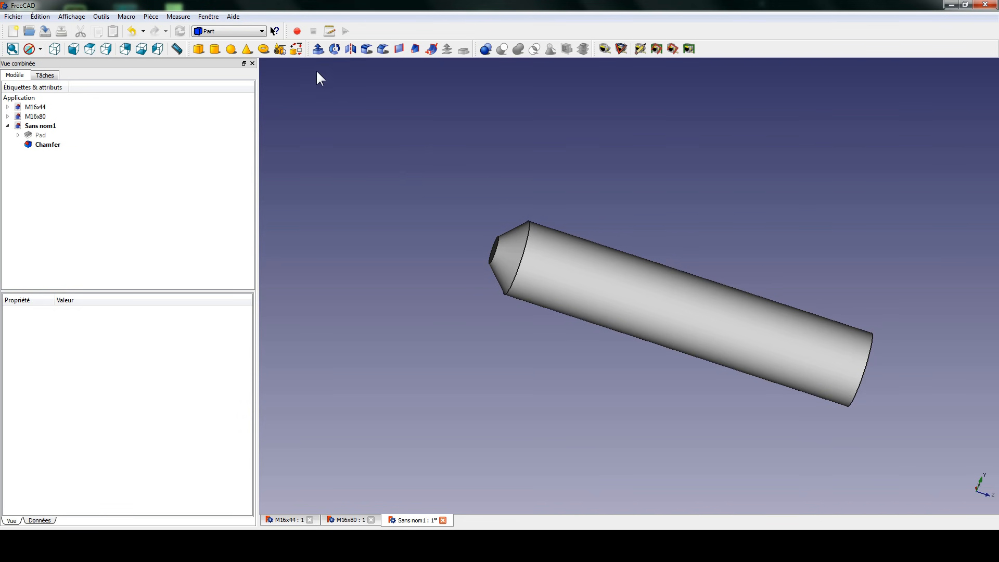
{"action": "left_click", "coordinate": [281, 47]}
{"action": "left_click", "coordinate": [90, 137]}
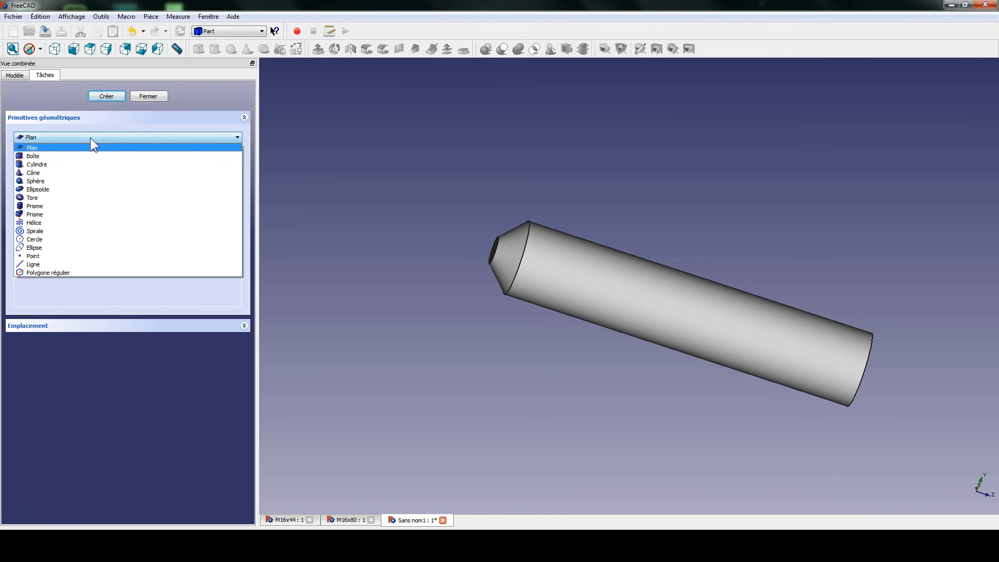
{"action": "left_click", "coordinate": [51, 223]}
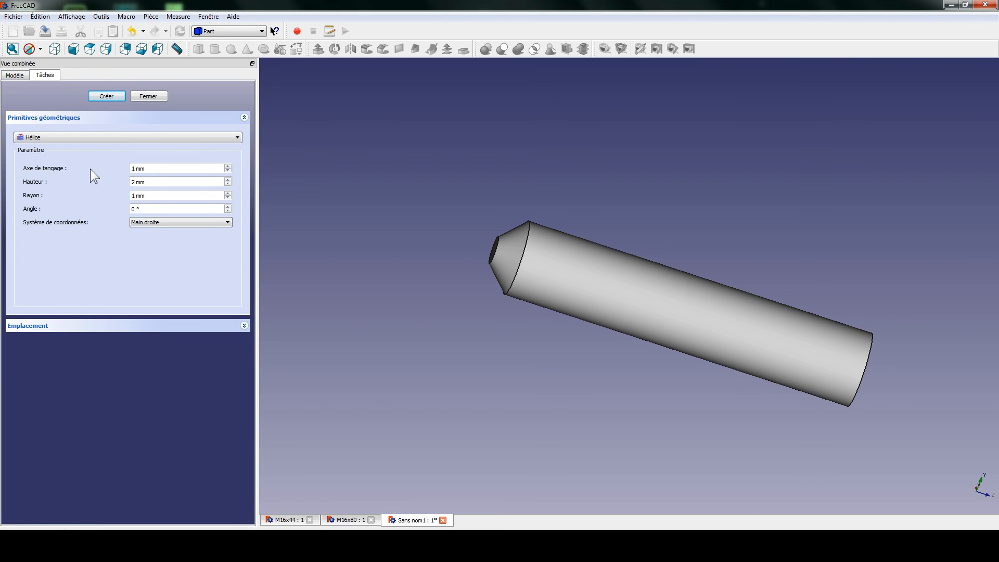
{"action": "left_click", "coordinate": [134, 168]}
{"action": "key", "text": "BackSpace"}
{"action": "left_click_drag", "start_coordinate": [131, 183], "coordinate": [134, 183]}
{"action": "type", "text": "38"}
{"action": "left_click_drag", "start_coordinate": [131, 196], "coordinate": [135, 197]}
{"action": "type", "text": "8"}
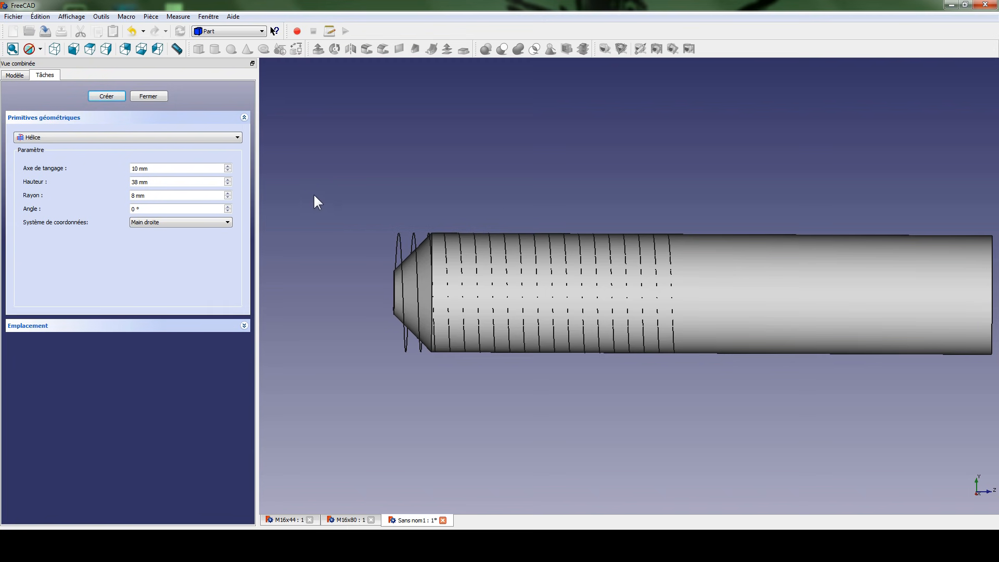
- Hide the first helix and create a second one with a 10 mm pitch, 38 mm height and 10 mm radius
{"action": "left_click", "coordinate": [14, 75]}
{"action": "left_click", "coordinate": [45, 154]}
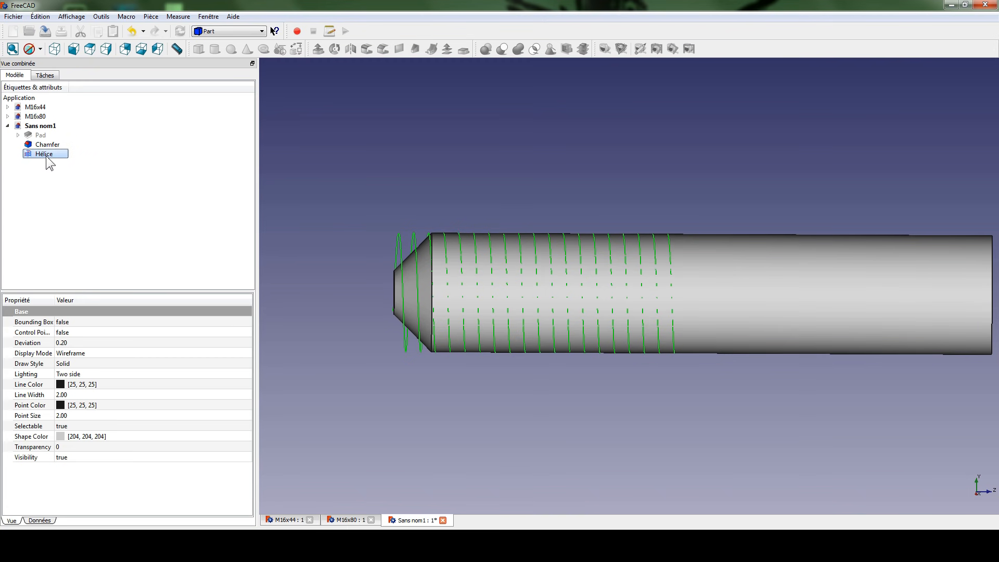
{"action": "key", "text": "space"}
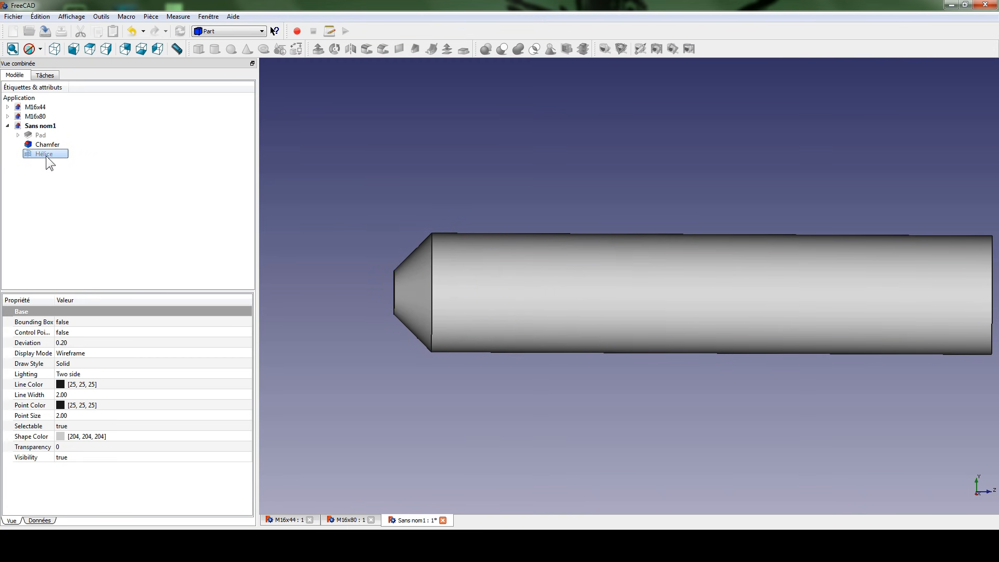
{"action": "left_click", "coordinate": [40, 76]}
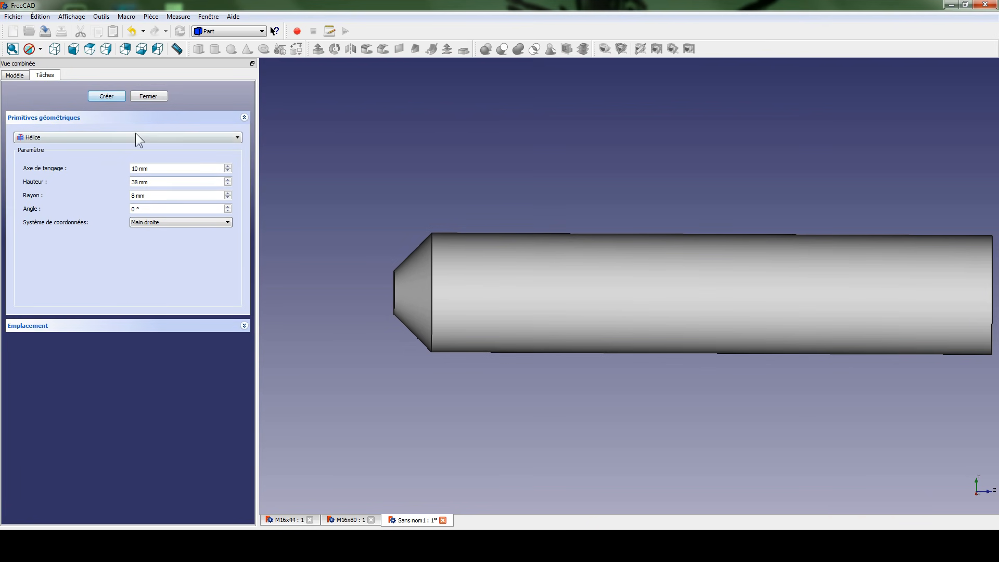
{"action": "left_click", "coordinate": [227, 193]}
{"action": "left_click", "coordinate": [228, 193]}
{"action": "left_click", "coordinate": [107, 96]}
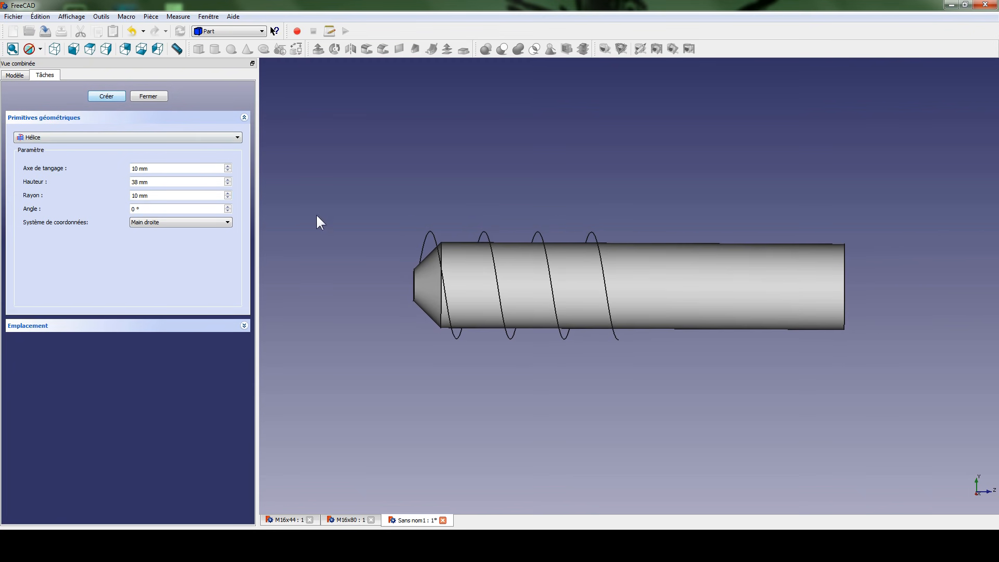
{"action": "mouse_move", "coordinate": [440, 230]}
{"action": "middle_mouse_down"}
{"action": "mouse_move", "coordinate": [441, 209]}
{"action": "mouse_move", "coordinate": [437, 229]}
{"action": "middle_mouse_up"}
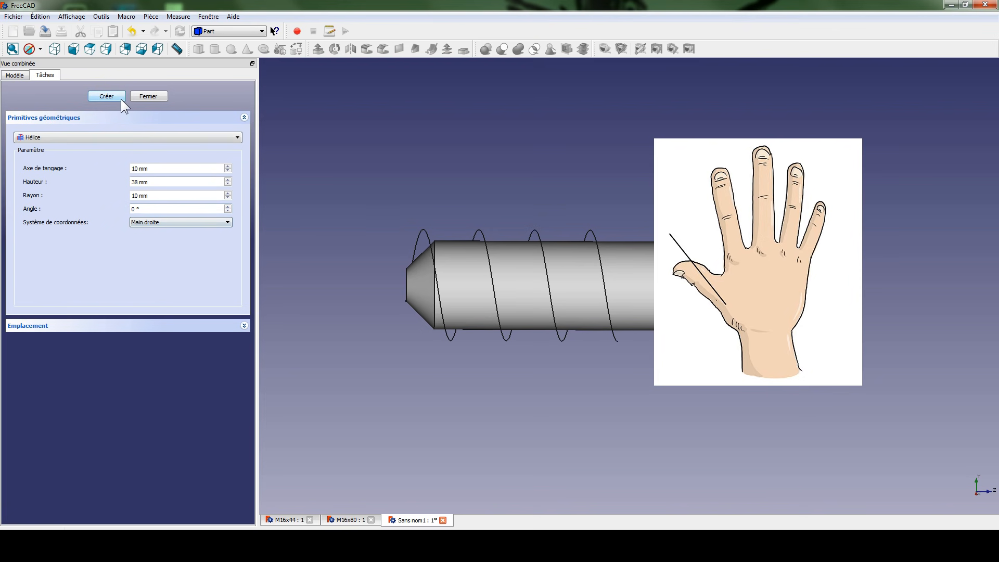
- Delete the second helix with the 10 mm pitch and show the first helix again
{"action": "left_click", "coordinate": [139, 94]}
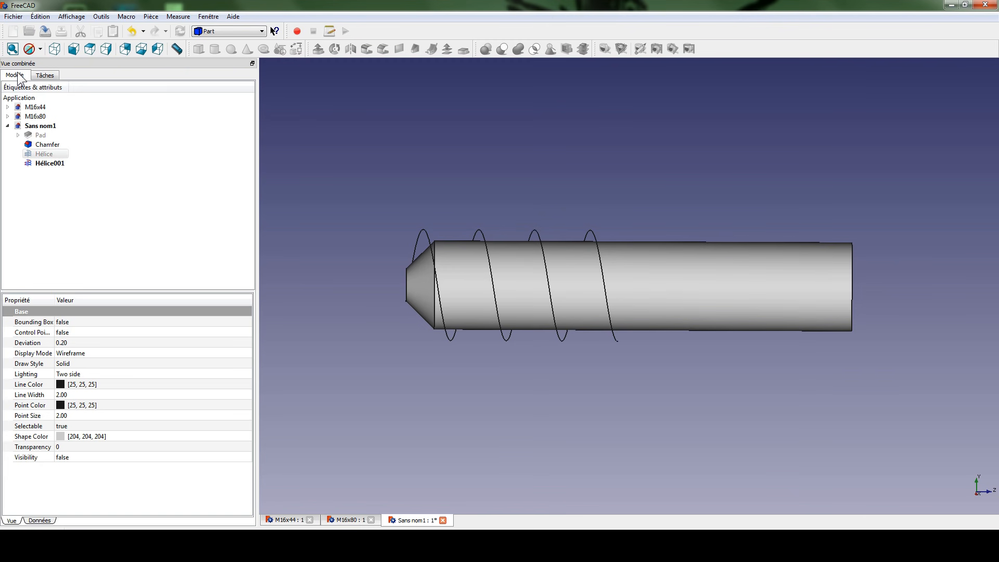
{"action": "left_click", "coordinate": [44, 165]}
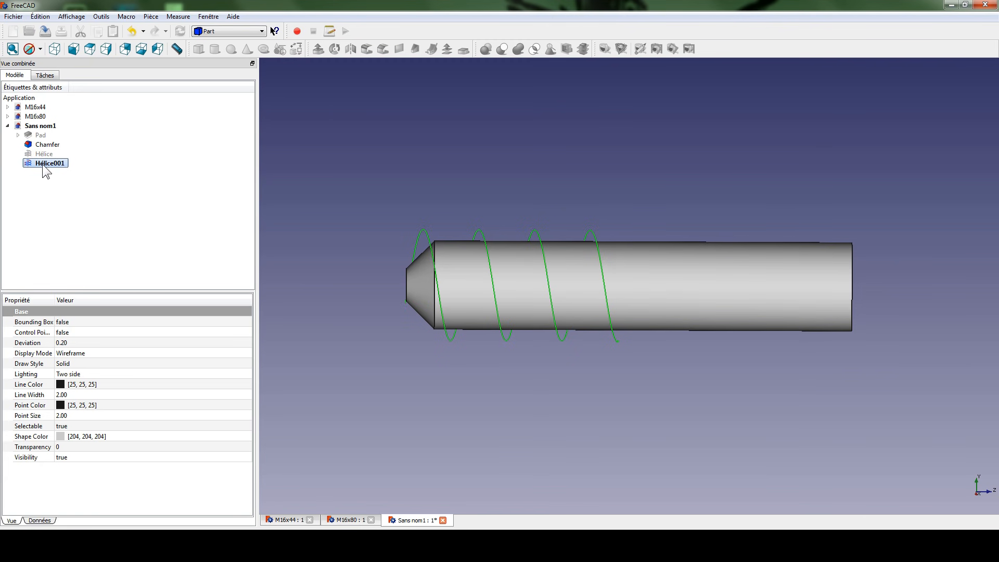
{"action": "key", "text": "Delete"}
{"action": "left_click", "coordinate": [45, 152]}
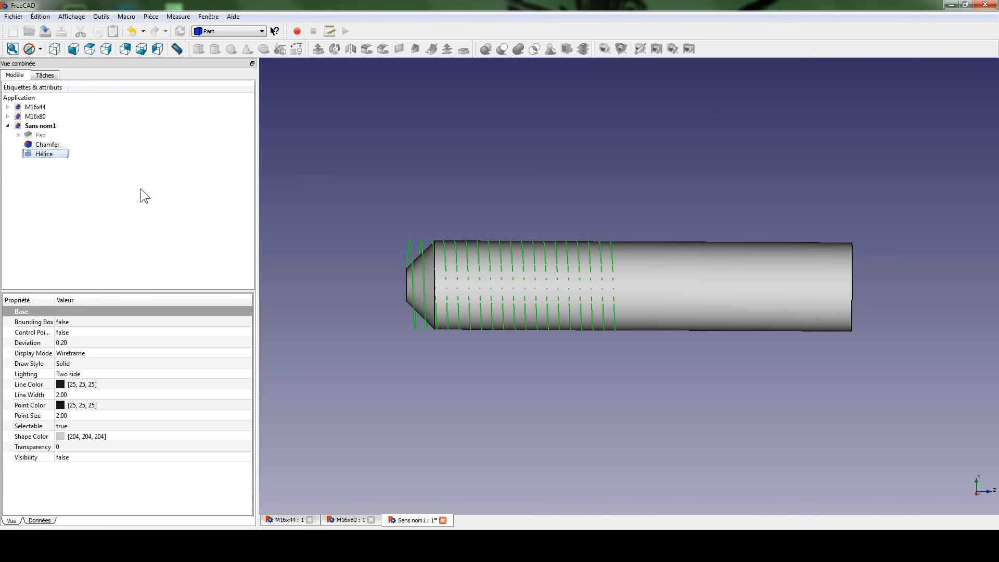
- Open the Transform manipulator on the helix and end the editing without moving it
{"action": "double_click", "coordinate": [46, 147]}
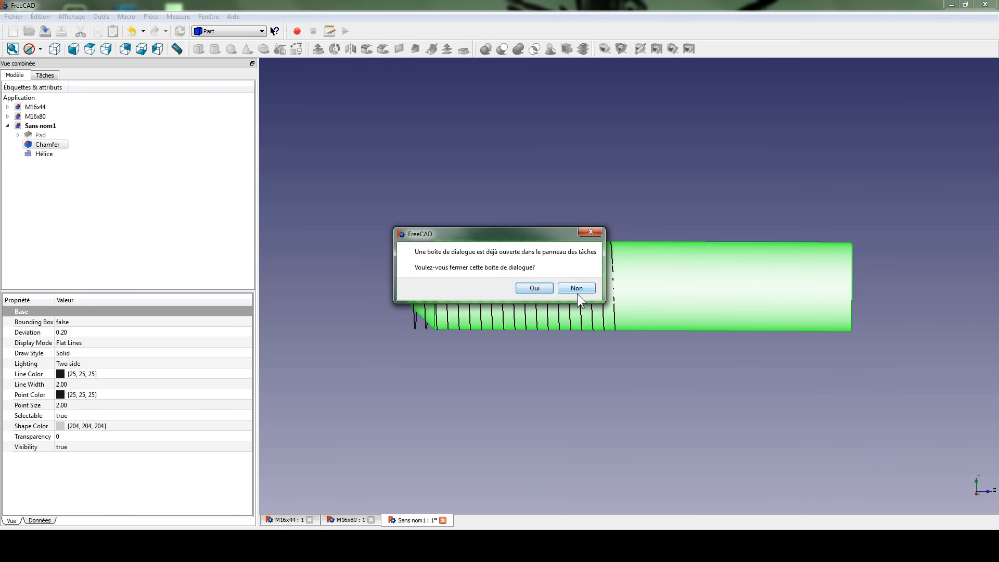
{"action": "left_click", "coordinate": [576, 287]}
{"action": "left_click", "coordinate": [51, 177]}
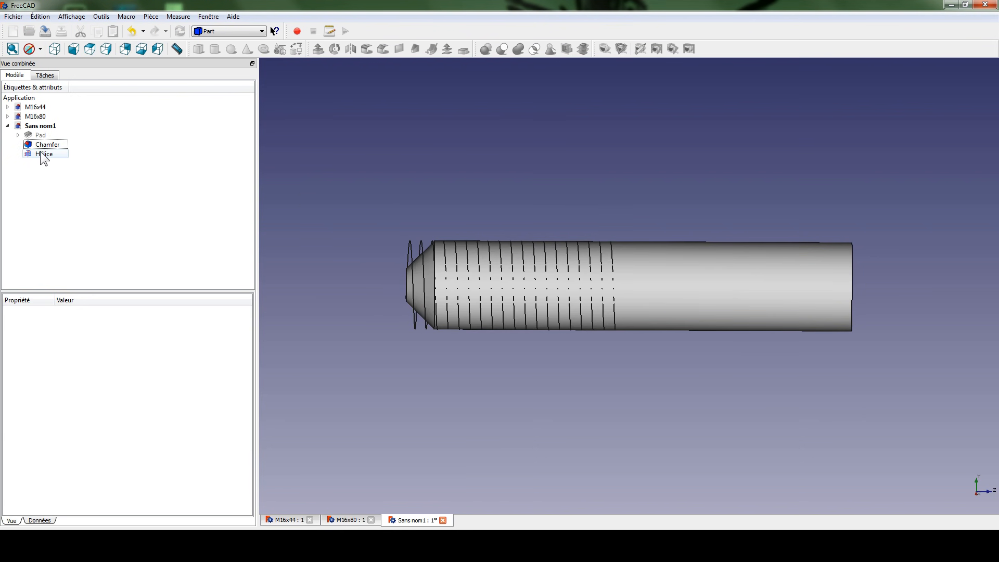
{"action": "left_click", "coordinate": [41, 154]}
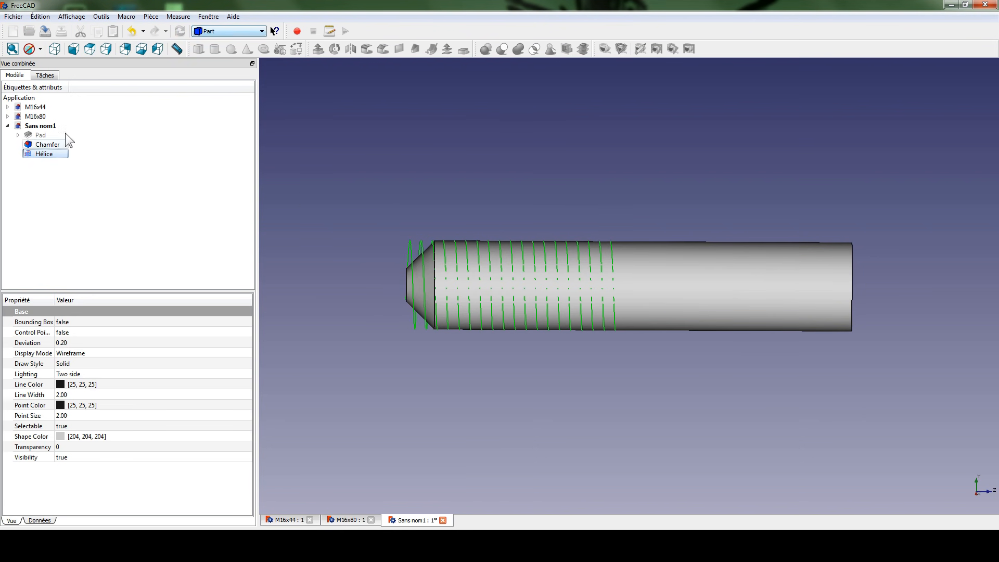
{"action": "double_click", "coordinate": [40, 154]}
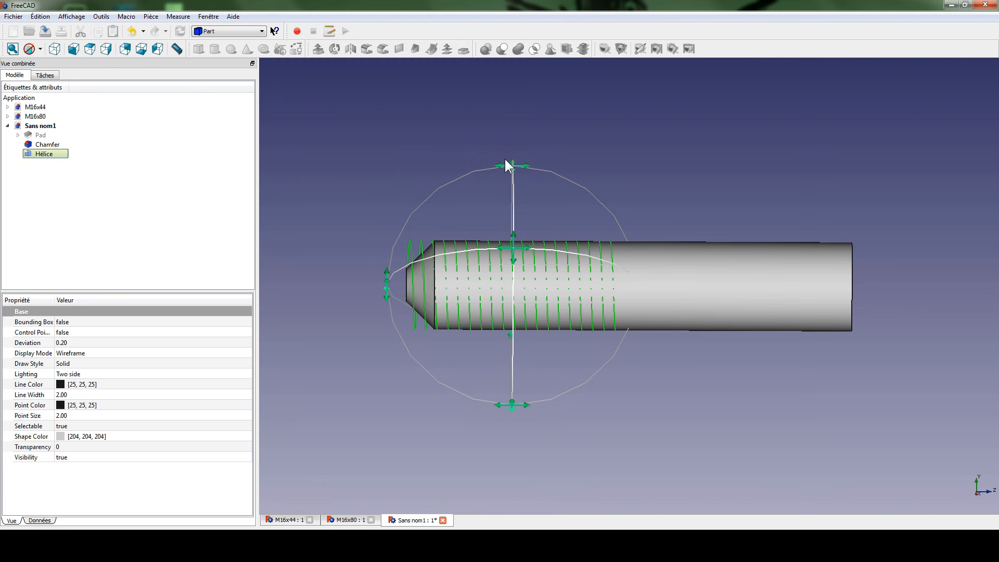
{"action": "middle_click_drag", "start_coordinate": [417, 215], "coordinate": [406, 178]}
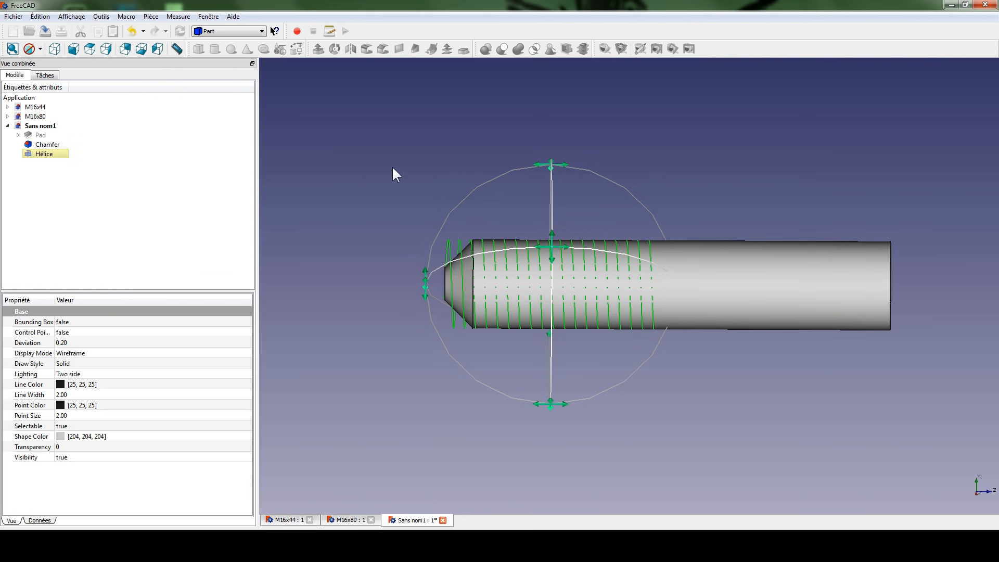
{"action": "left_click", "coordinate": [201, 136]}
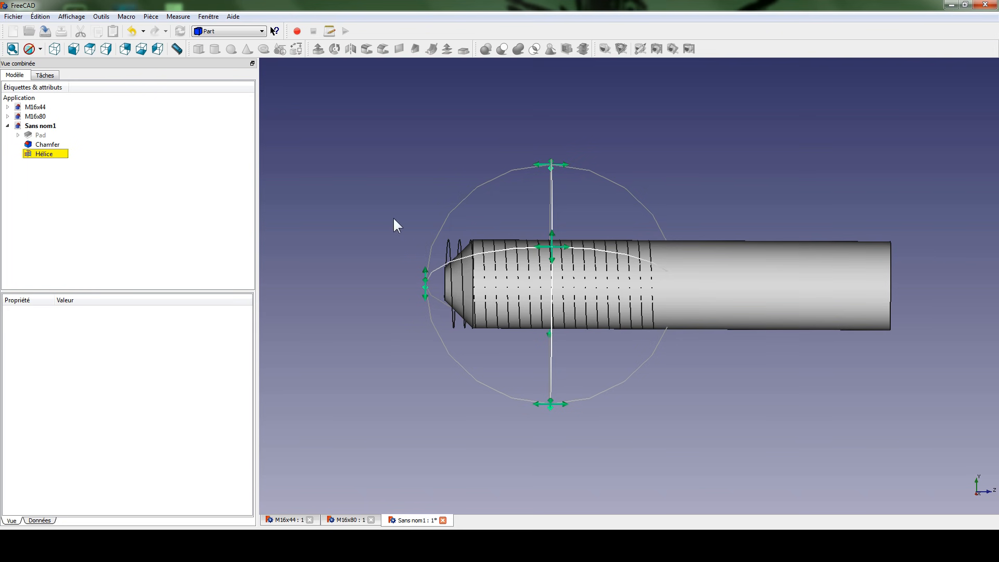
{"action": "right_click", "coordinate": [44, 157]}
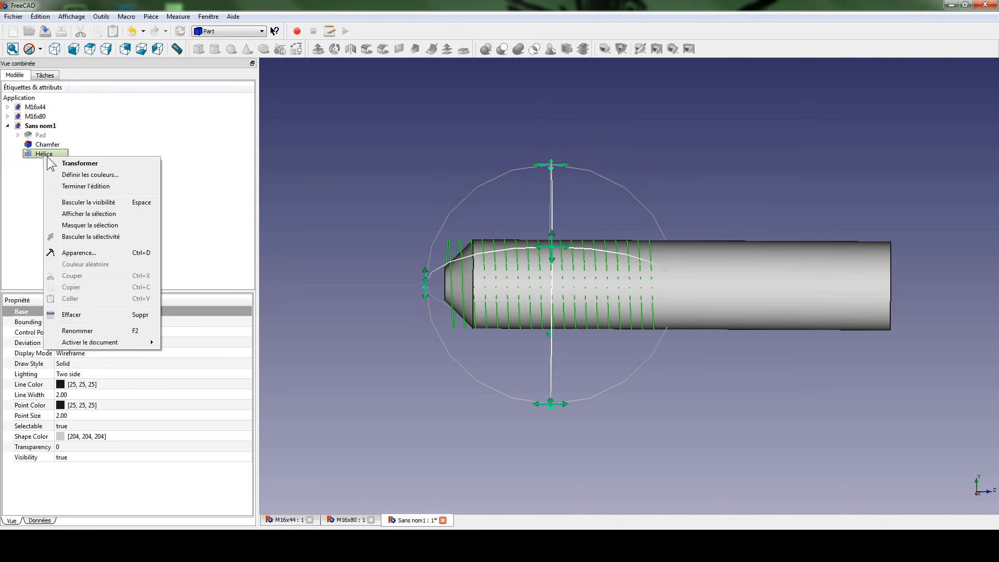
{"action": "left_click", "coordinate": [71, 186]}
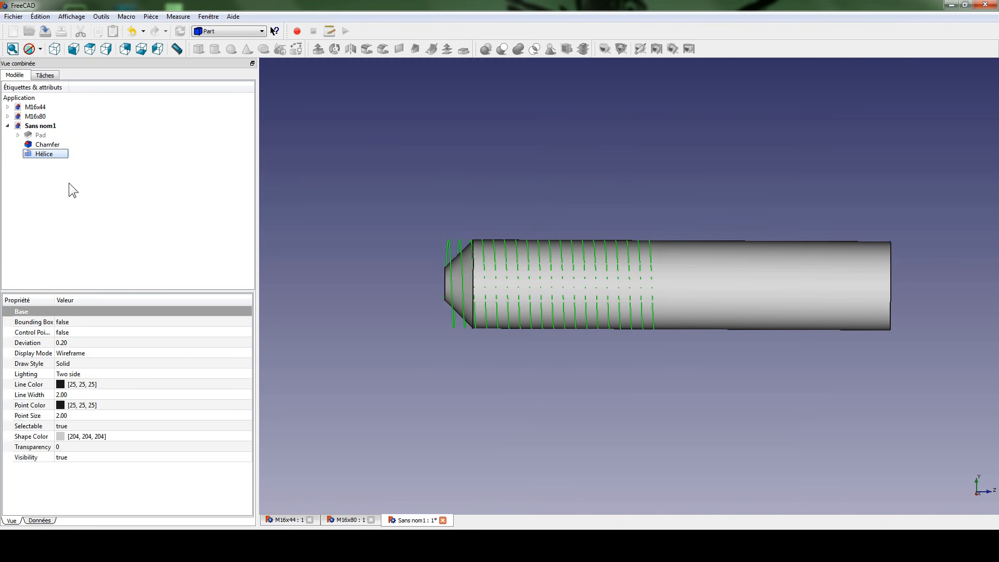
{"action": "left_click", "coordinate": [412, 197]}
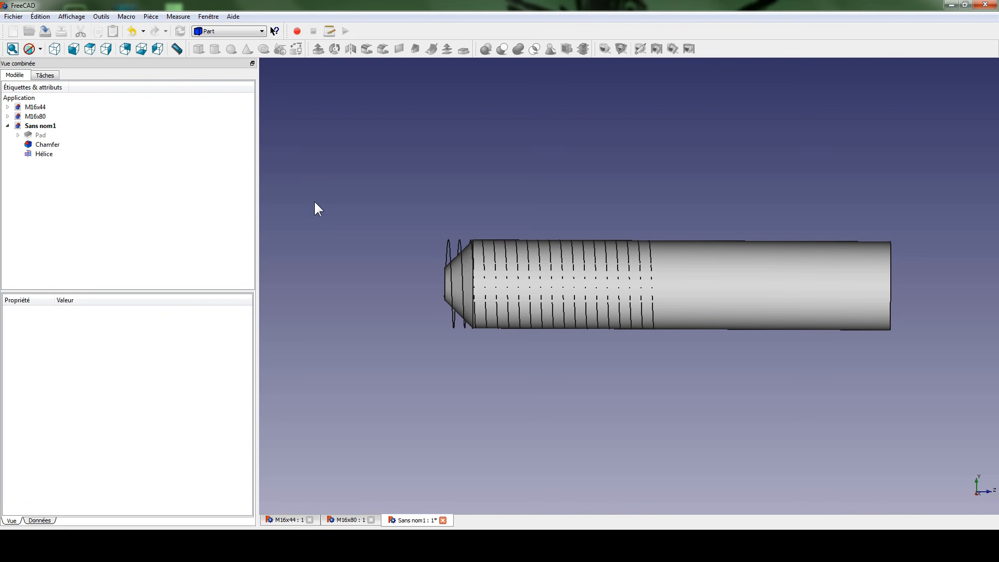
- Examine the helix's view properties, toggle its visibility off and on, and display its data properties
{"action": "left_click", "coordinate": [36, 154]}
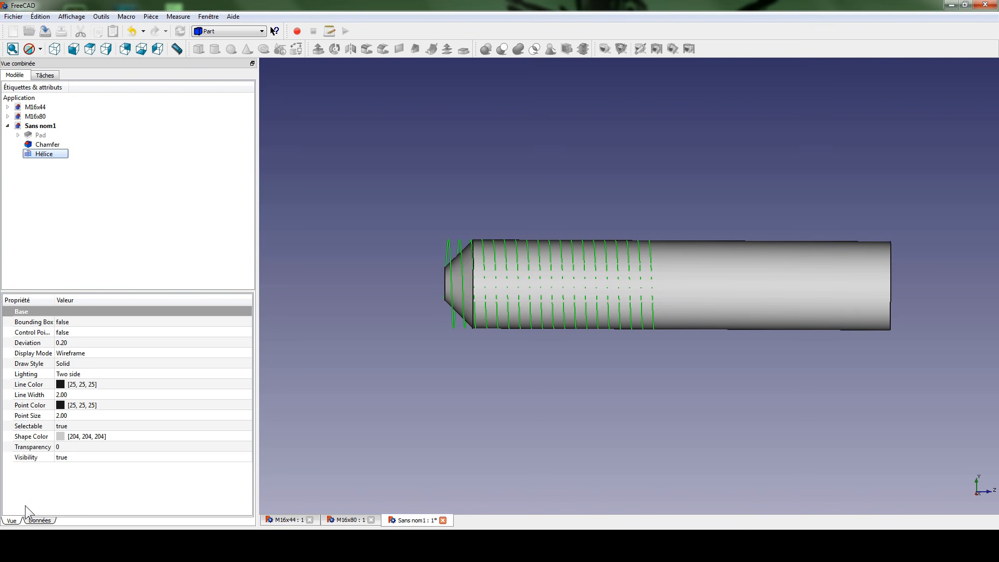
{"action": "left_click_drag", "start_coordinate": [53, 304], "coordinate": [67, 300]}
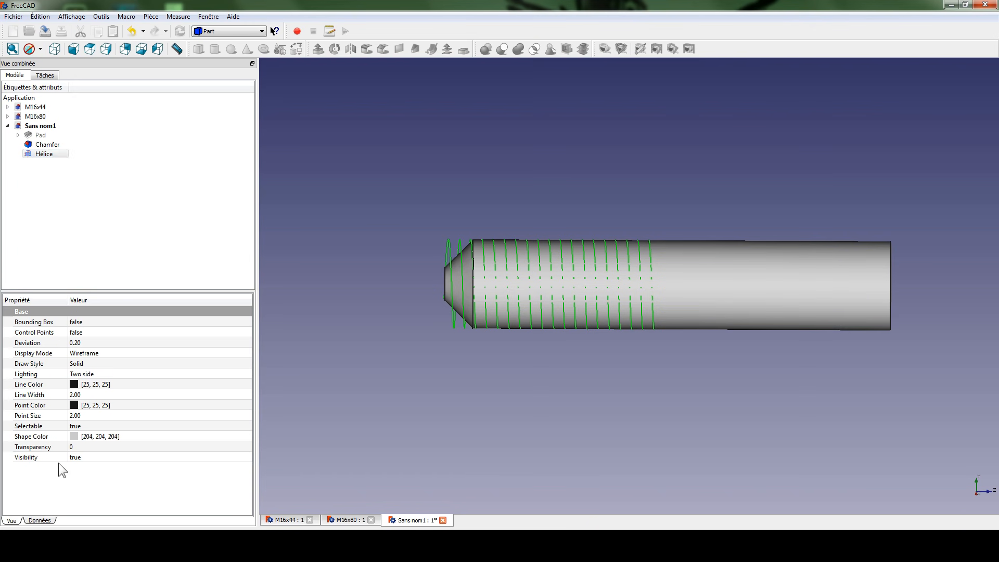
{"action": "left_click", "coordinate": [34, 153]}
{"action": "key", "text": "space"}
{"action": "key", "text": "space"}
{"action": "left_click", "coordinate": [73, 462]}
{"action": "left_click", "coordinate": [42, 520]}
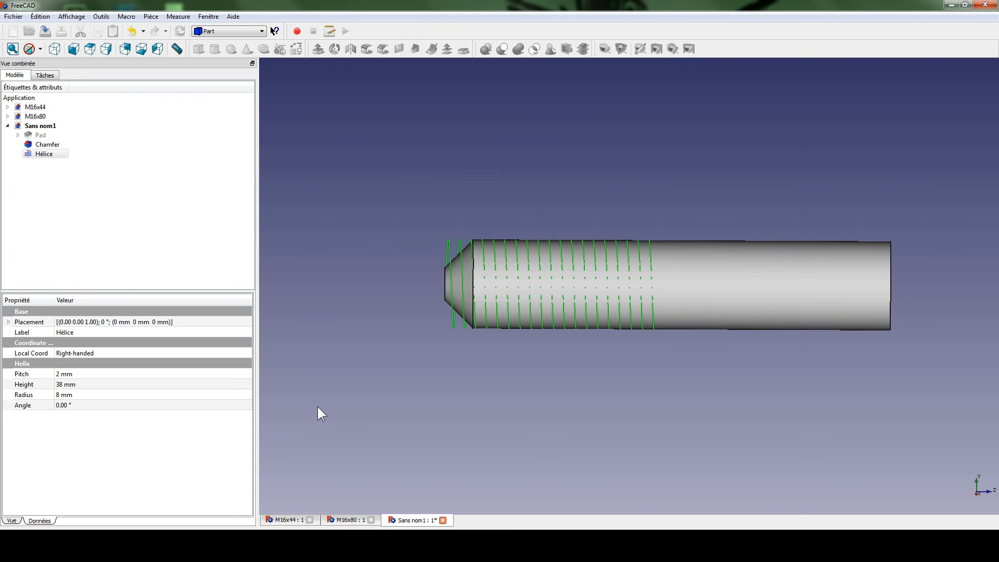
- Open the helix's placement settings and apply them with a zero translation and rotation
{"action": "left_click", "coordinate": [87, 323]}
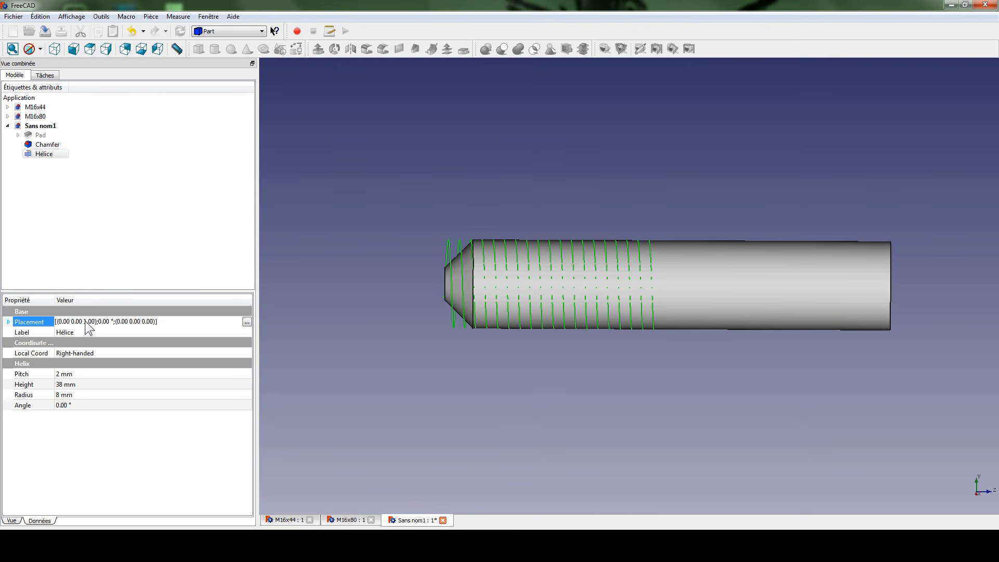
{"action": "left_click", "coordinate": [246, 322]}
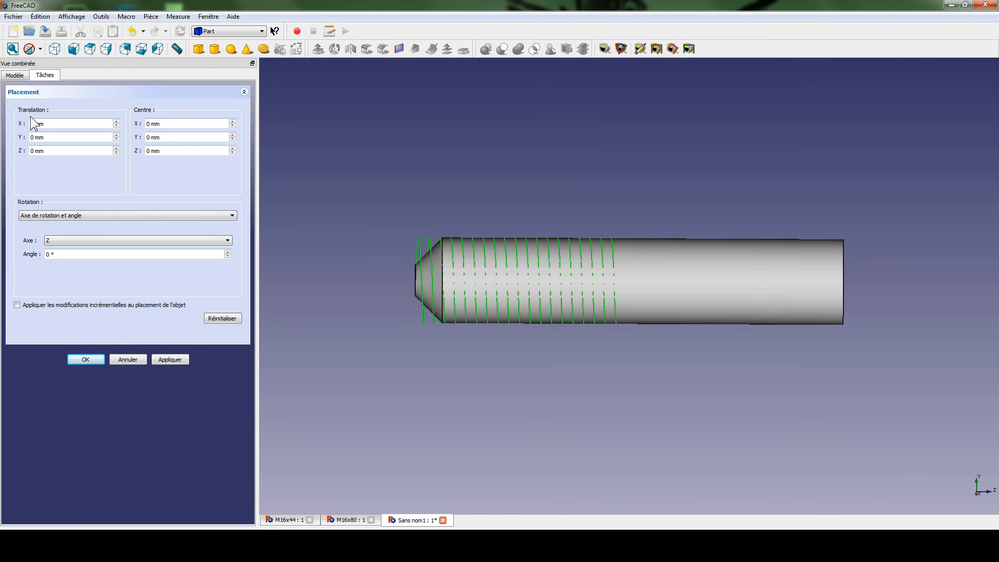
{"action": "scroll", "coordinate": [117, 148], "scroll_direction": "down", "scroll_amount": 5}
{"action": "scroll", "coordinate": [118, 148], "scroll_direction": "up", "scroll_amount": 5}
{"action": "left_click", "coordinate": [169, 359]}
{"action": "left_click", "coordinate": [90, 359]}
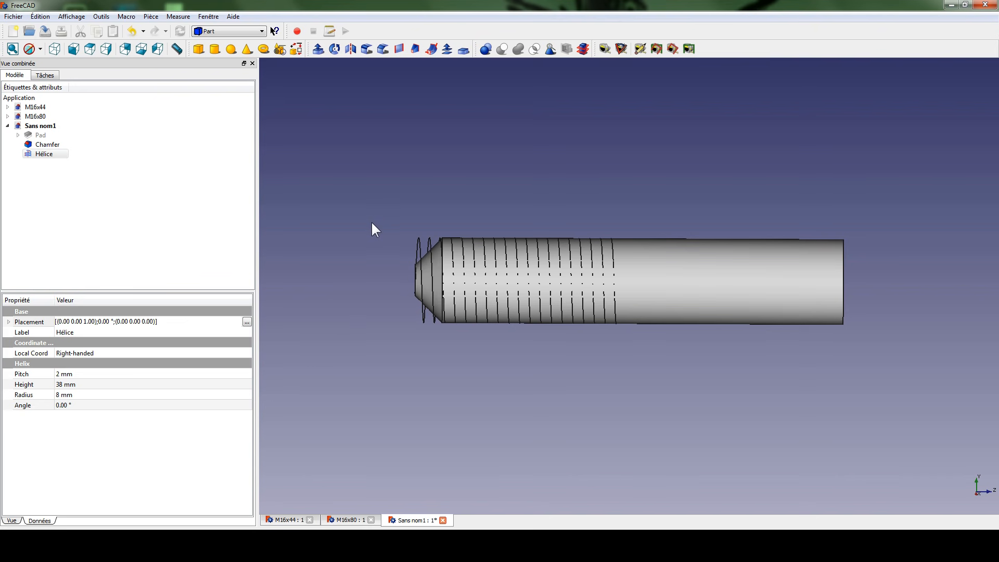
- Examine the helix's start at the shank's chamfered end and the triangular thread profile at the thread's edge in the M16x44 document
{"action": "middle_click_drag", "start_coordinate": [371, 271], "coordinate": [532, 249]}
{"action": "middle_click_drag", "start_coordinate": [567, 219], "coordinate": [575, 192]}
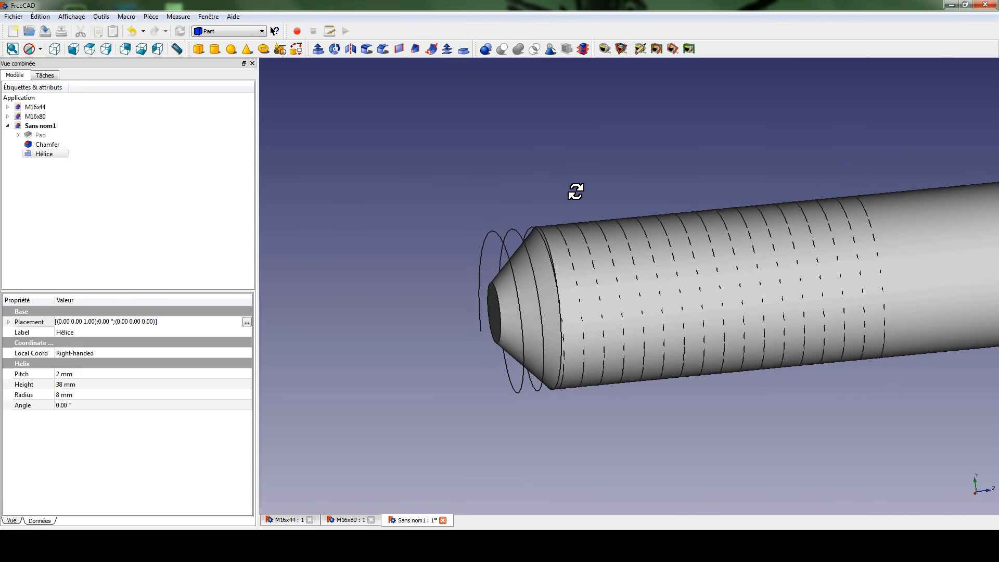
{"action": "middle_click_drag", "start_coordinate": [705, 229], "coordinate": [701, 260]}
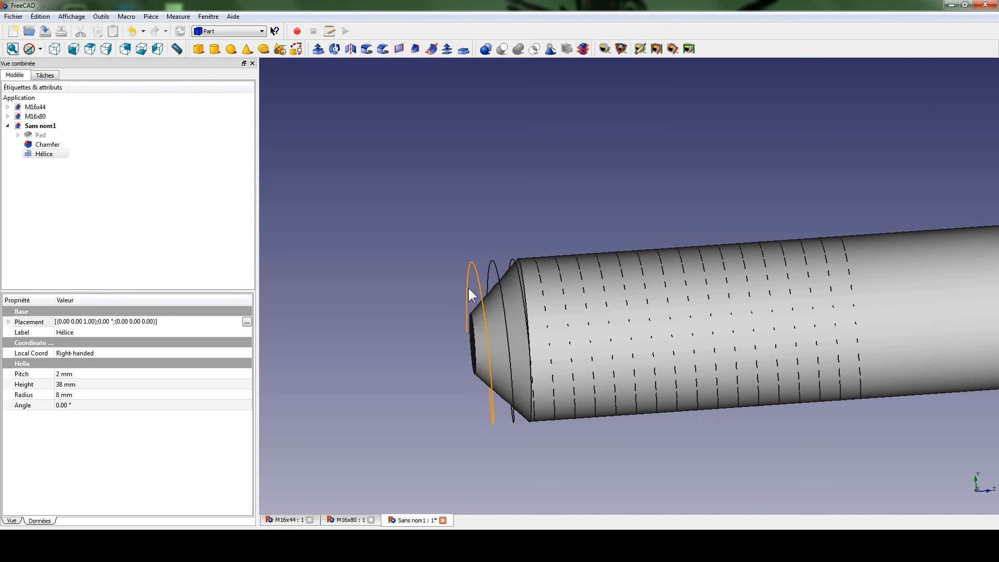
{"action": "middle_click_drag", "start_coordinate": [430, 332], "coordinate": [446, 316]}
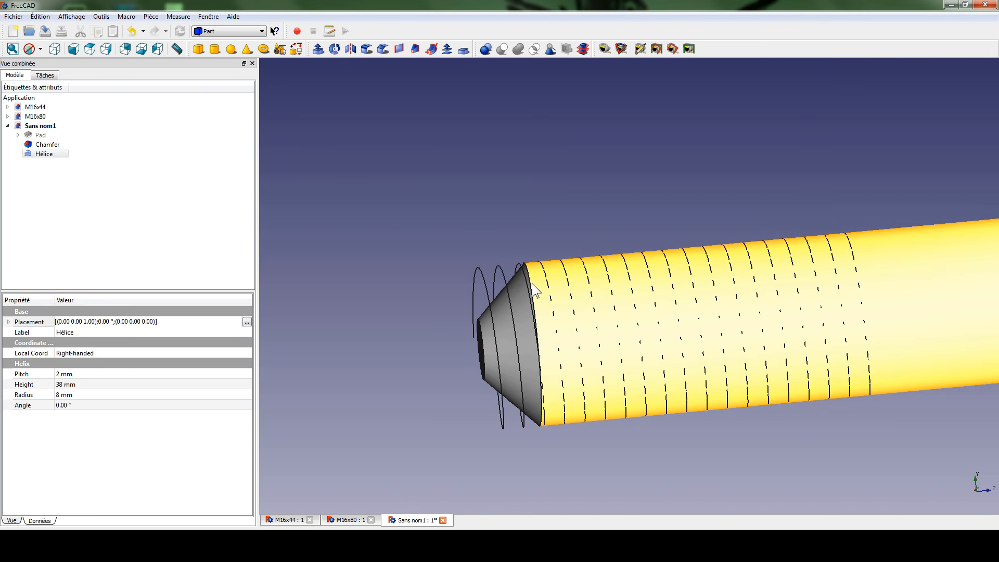
{"action": "left_click", "coordinate": [285, 521]}
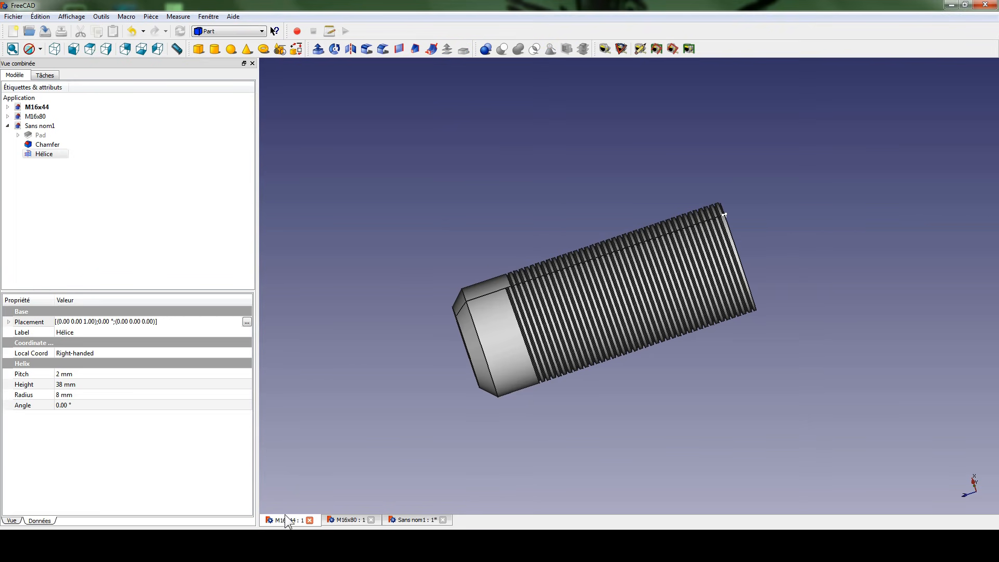
{"action": "scroll", "coordinate": [396, 274], "scroll_direction": "up", "scroll_amount": 8}
{"action": "scroll", "coordinate": [396, 275], "scroll_direction": "down", "scroll_amount": 8}
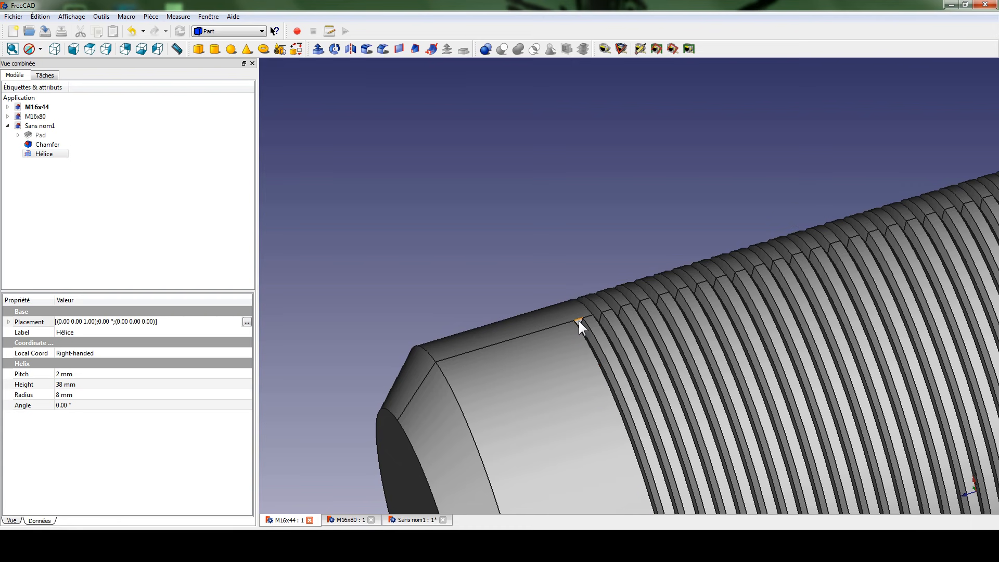
{"action": "scroll", "coordinate": [580, 312], "scroll_direction": "up", "scroll_amount": 4}
{"action": "scroll", "coordinate": [578, 312], "scroll_direction": "down", "scroll_amount": 2}
{"action": "scroll", "coordinate": [582, 326], "scroll_direction": "up", "scroll_amount": 2}
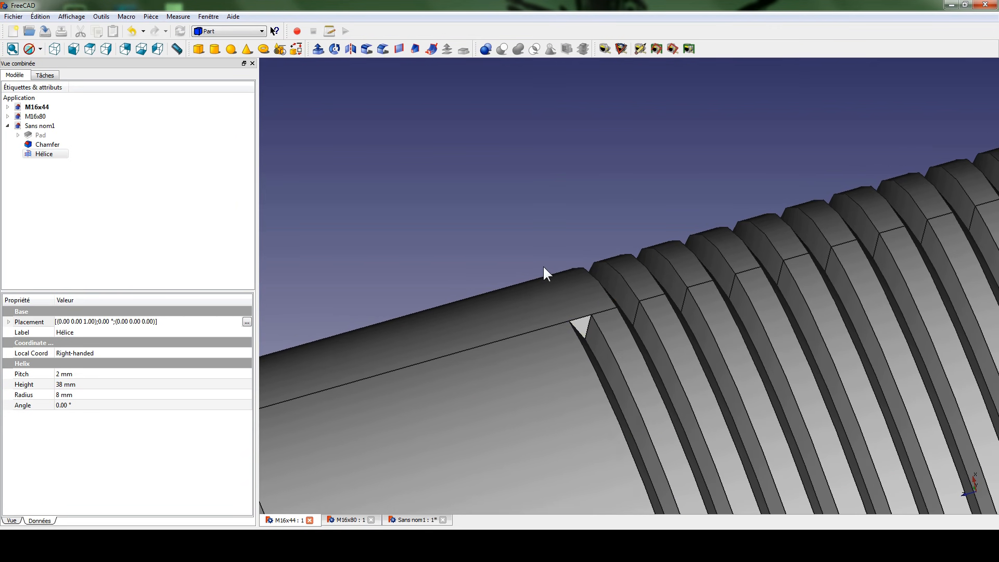
- Examine the thread's start beside the chamfered tip in M16x44, then the tip threads and thread run-out on the shank in M16x80
{"action": "middle_click_drag", "start_coordinate": [579, 325], "coordinate": [582, 338]}
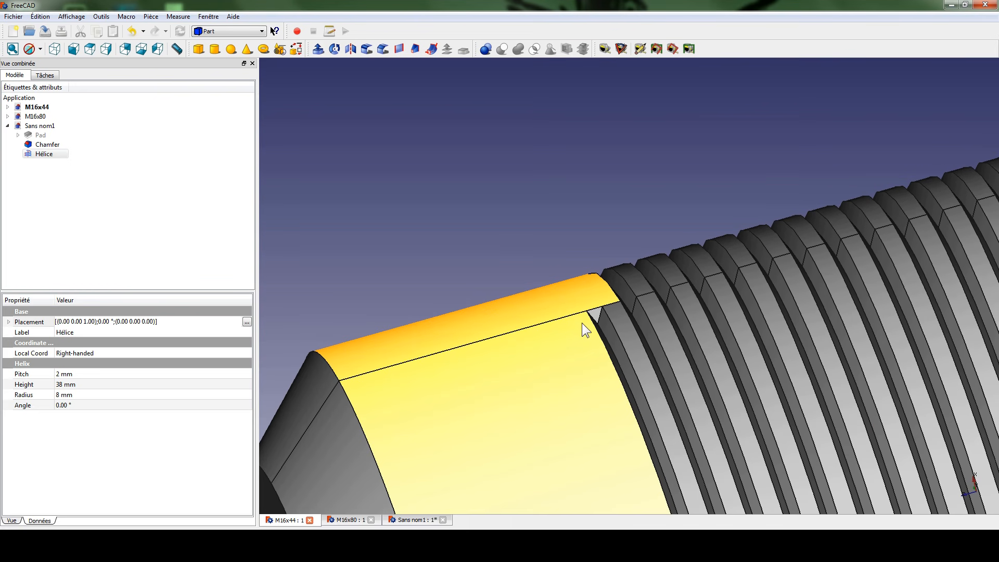
{"action": "middle_click_drag", "start_coordinate": [588, 298], "coordinate": [600, 312]}
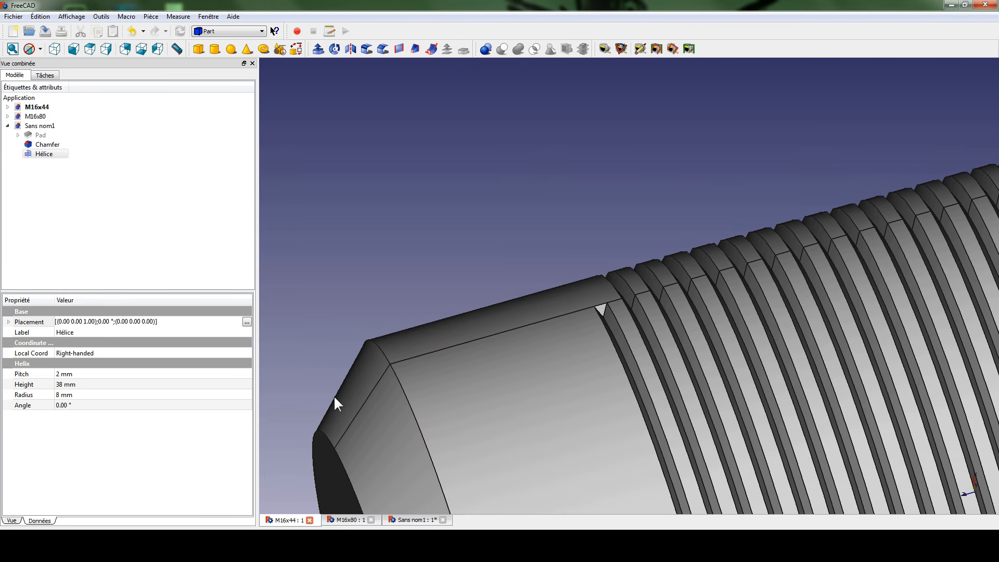
{"action": "left_click", "coordinate": [349, 520]}
{"action": "middle_click_drag", "start_coordinate": [411, 340], "coordinate": [488, 216]}
{"action": "middle_click_drag", "start_coordinate": [447, 411], "coordinate": [557, 359]}
{"action": "scroll", "coordinate": [551, 292], "scroll_direction": "up", "scroll_amount": 6}
{"action": "middle_click_drag", "start_coordinate": [549, 256], "coordinate": [526, 266]}
{"action": "middle_click_drag", "start_coordinate": [560, 431], "coordinate": [524, 348]}
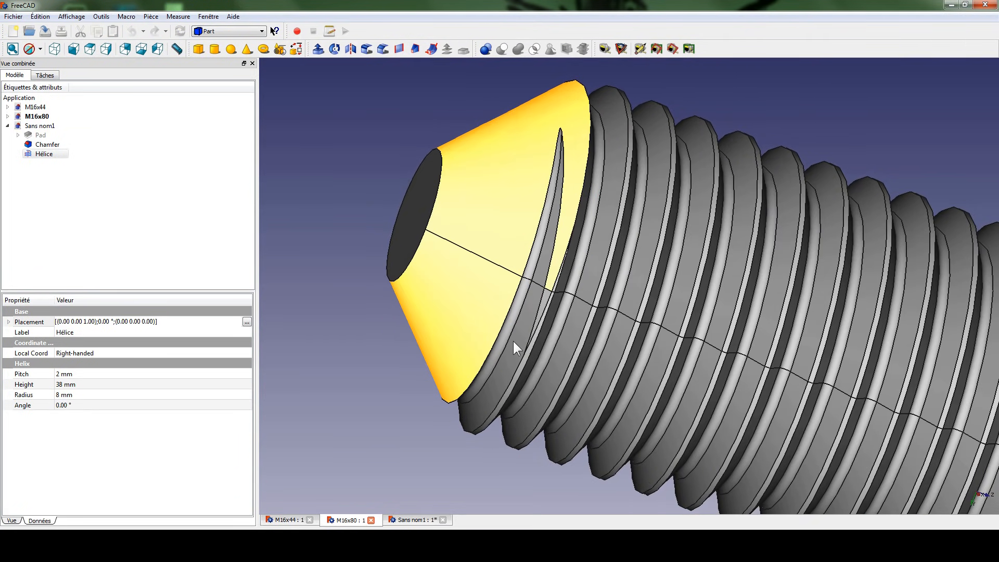
{"action": "scroll", "coordinate": [685, 174], "scroll_direction": "down", "scroll_amount": 6}
{"action": "middle_click_drag", "start_coordinate": [685, 232], "coordinate": [598, 289]}
{"action": "middle_click_drag", "start_coordinate": [724, 261], "coordinate": [598, 297]}
{"action": "middle_click_drag", "start_coordinate": [555, 261], "coordinate": [615, 342]}
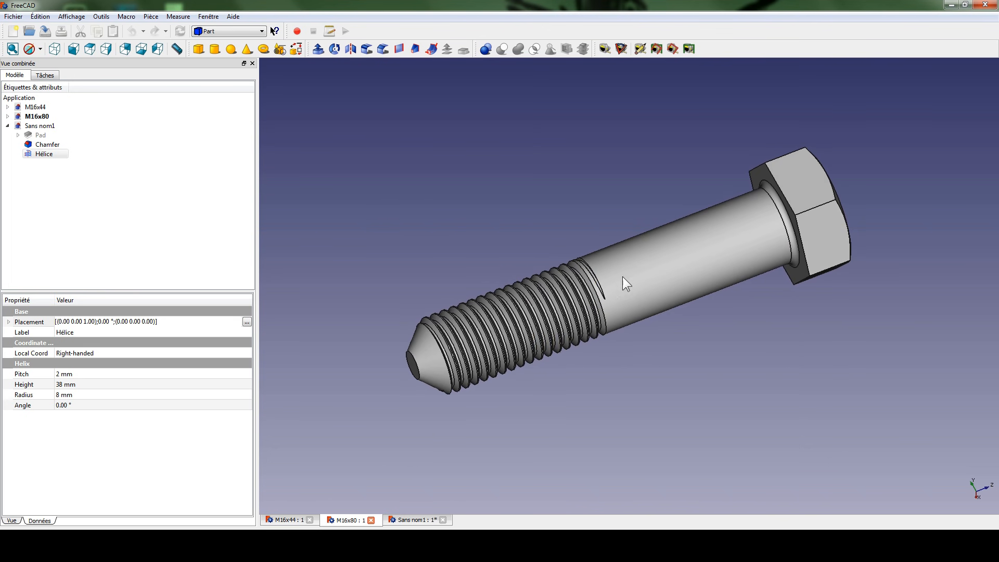
- Return to the unsaved screw document, hide the chamfered shank and select the helix
{"action": "left_click", "coordinate": [403, 517]}
{"action": "middle_click_drag", "start_coordinate": [591, 247], "coordinate": [534, 254]}
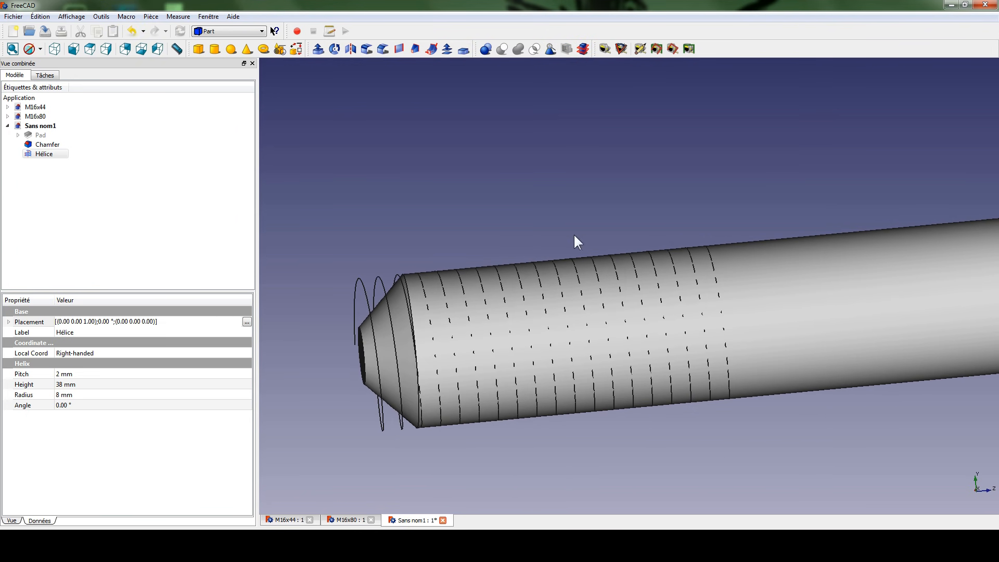
{"action": "left_click", "coordinate": [45, 147]}
{"action": "key", "text": "space"}
{"action": "left_click", "coordinate": [46, 154]}
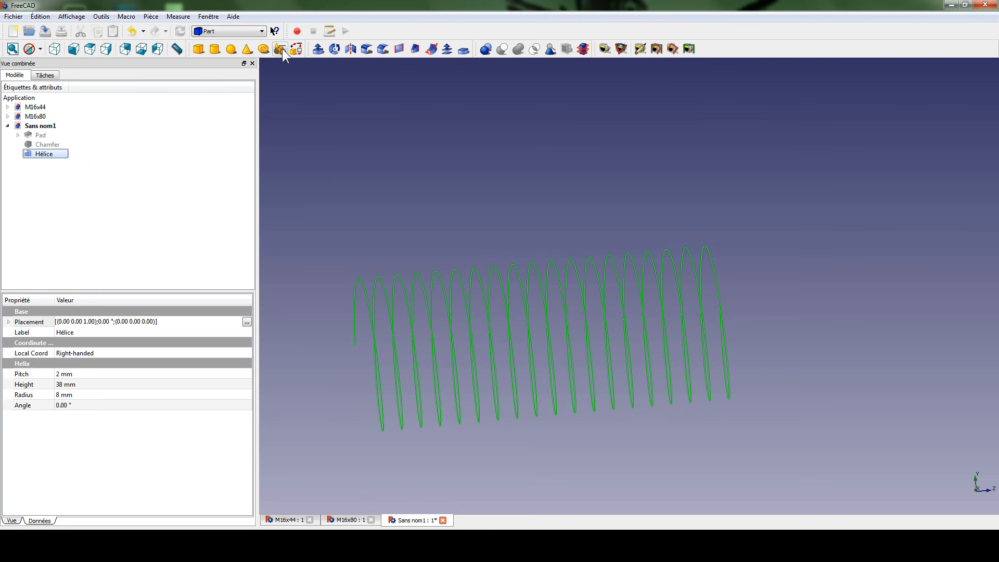
- Define a second helix primitive with 2 mm pitch, 3 mm height, 8 mm radius, a 45° angle and right-handed coordinates
{"action": "left_click", "coordinate": [281, 49]}
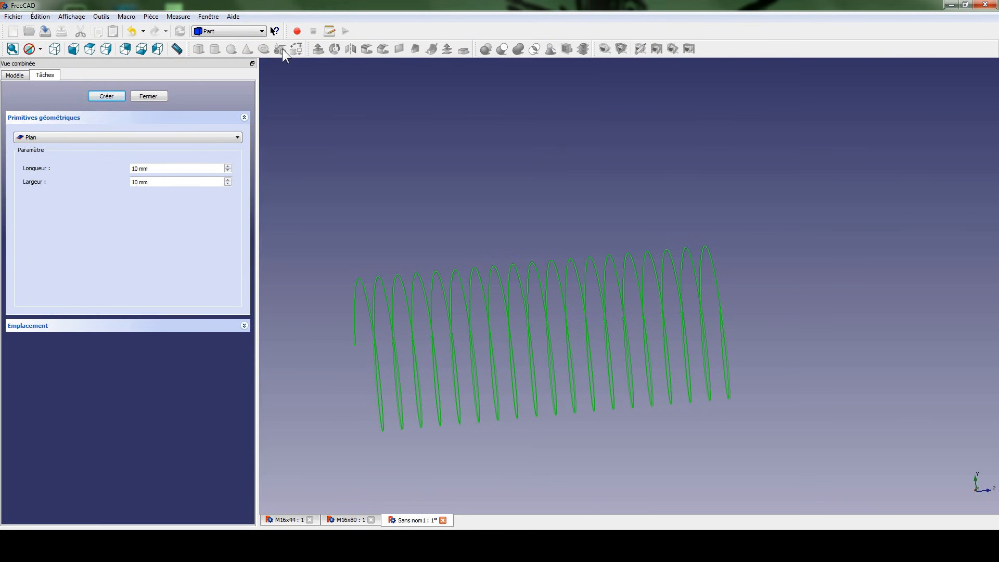
{"action": "left_click", "coordinate": [103, 135]}
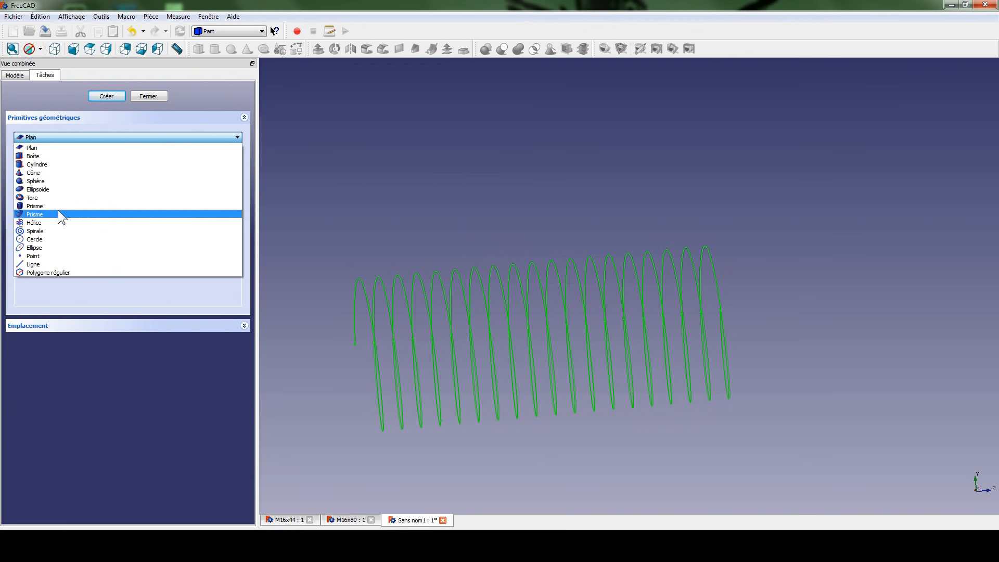
{"action": "left_click", "coordinate": [51, 223]}
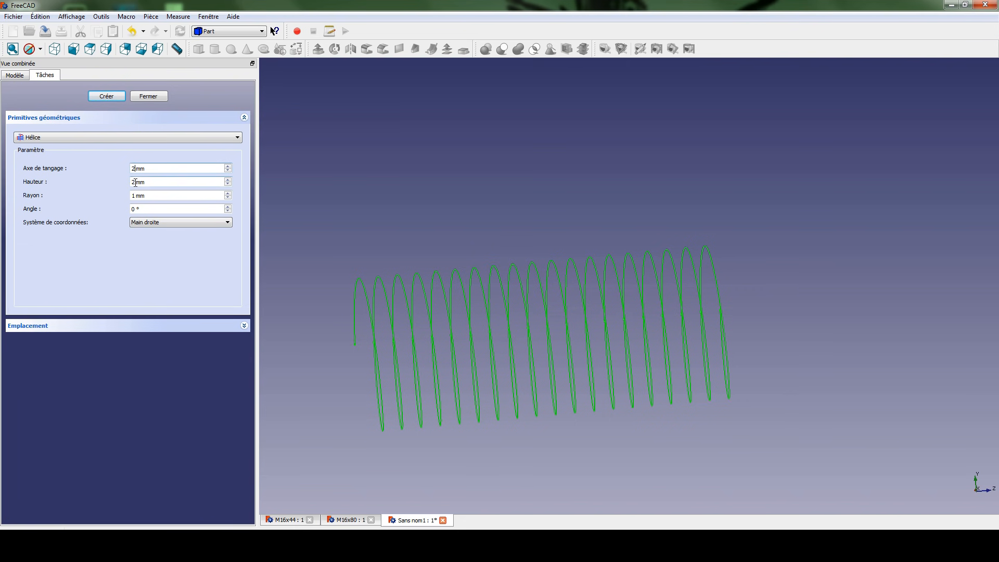
{"action": "left_click", "coordinate": [136, 182]}
{"action": "left_click", "coordinate": [133, 194]}
{"action": "double_click", "coordinate": [133, 195]}
{"action": "type", "text": "8"}
{"action": "double_click", "coordinate": [134, 209]}
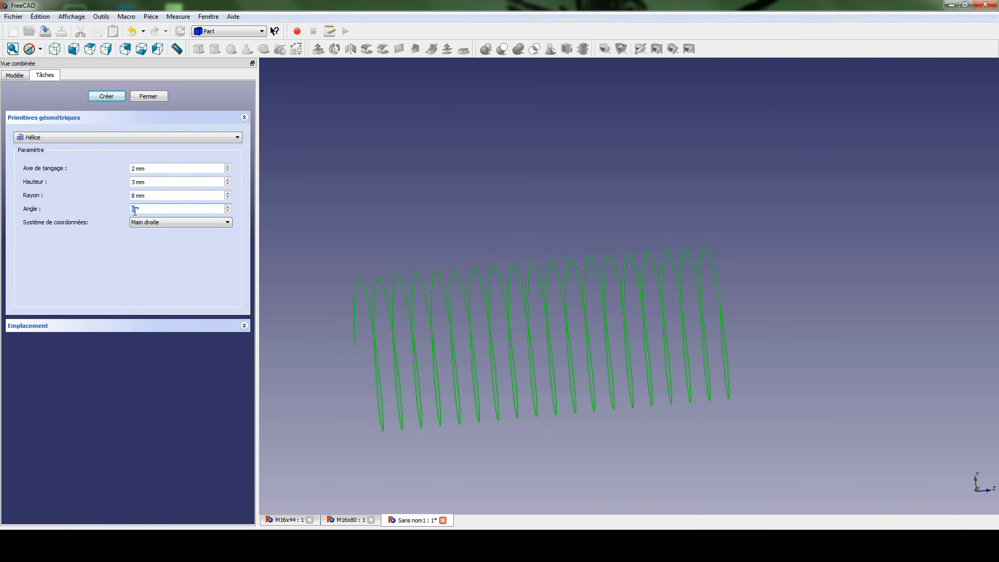
{"action": "type", "text": "45"}
- Position the conical helix at Z 38 and create it at the end of the existing helix
{"action": "left_click", "coordinate": [244, 326]}
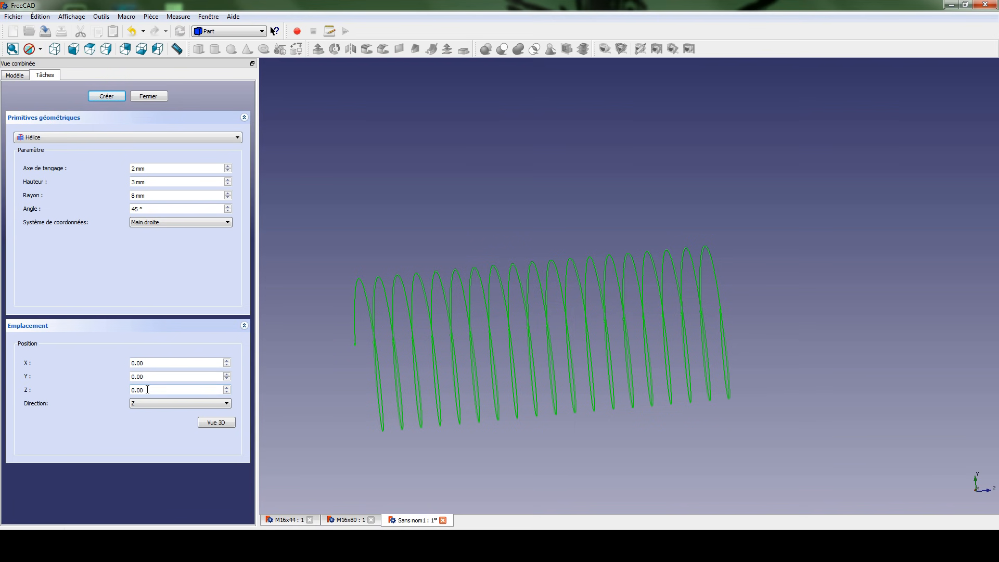
{"action": "left_click", "coordinate": [227, 387]}
{"action": "type", "text": "38"}
{"action": "left_click", "coordinate": [114, 96]}
{"action": "middle_click_drag", "start_coordinate": [732, 224], "coordinate": [688, 298]}
{"action": "middle_click_drag", "start_coordinate": [675, 264], "coordinate": [522, 192]}
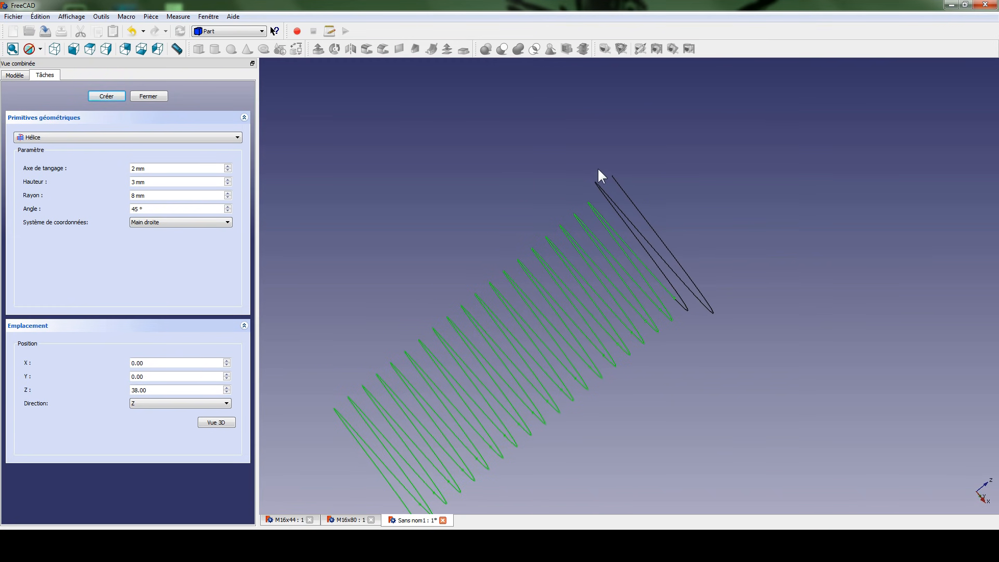
{"action": "middle_click_drag", "start_coordinate": [598, 189], "coordinate": [660, 189]}
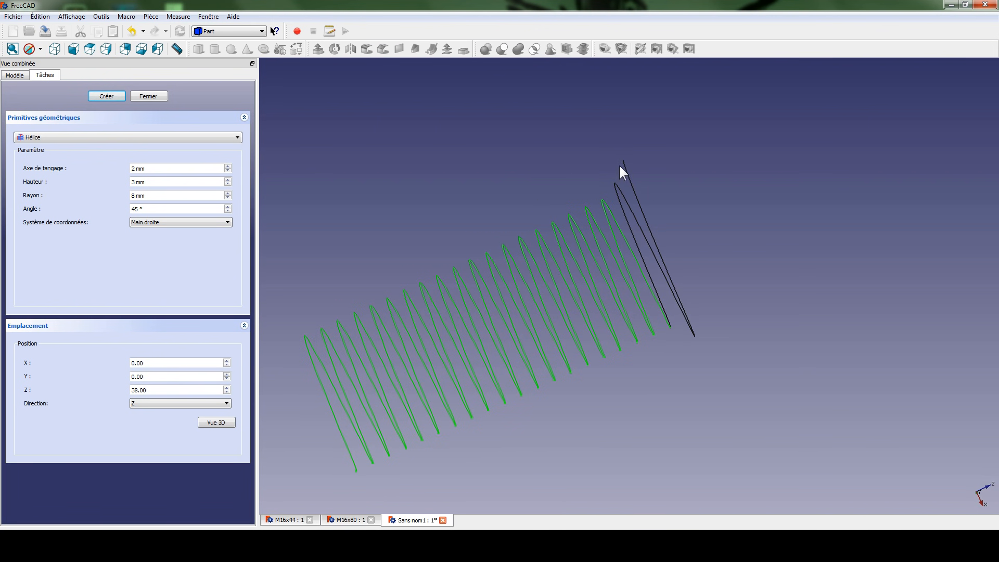
- Close the geometric primitives settings and inspect the long helix together with the conical run-out helix at its end
{"action": "left_click", "coordinate": [159, 96]}
{"action": "middle_click_drag", "start_coordinate": [436, 230], "coordinate": [480, 203]}
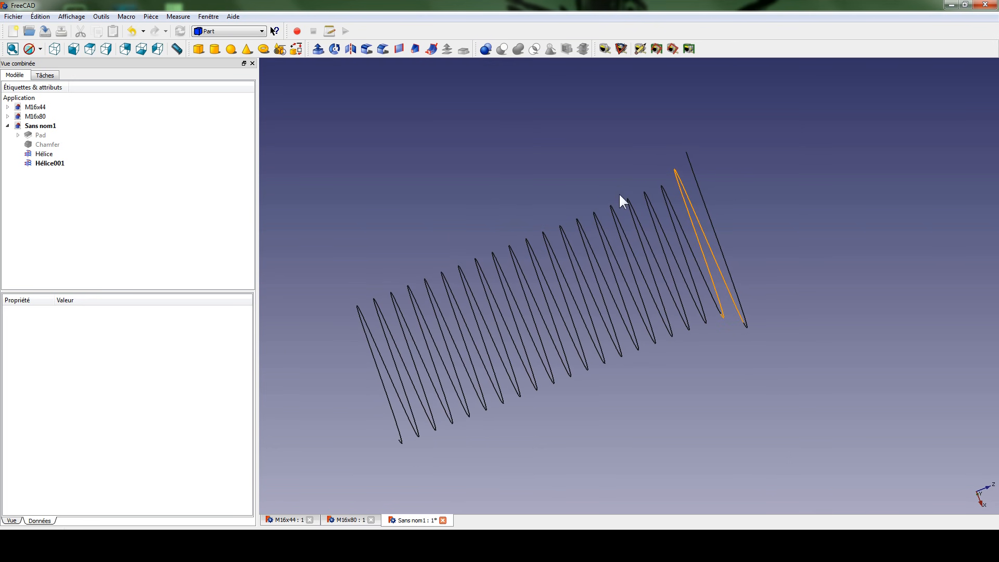
{"action": "mouse_move", "coordinate": [325, 194]}
{"action": "middle_mouse_down"}
{"action": "mouse_move", "coordinate": [345, 205]}
{"action": "mouse_move", "coordinate": [337, 201]}
{"action": "middle_mouse_up"}
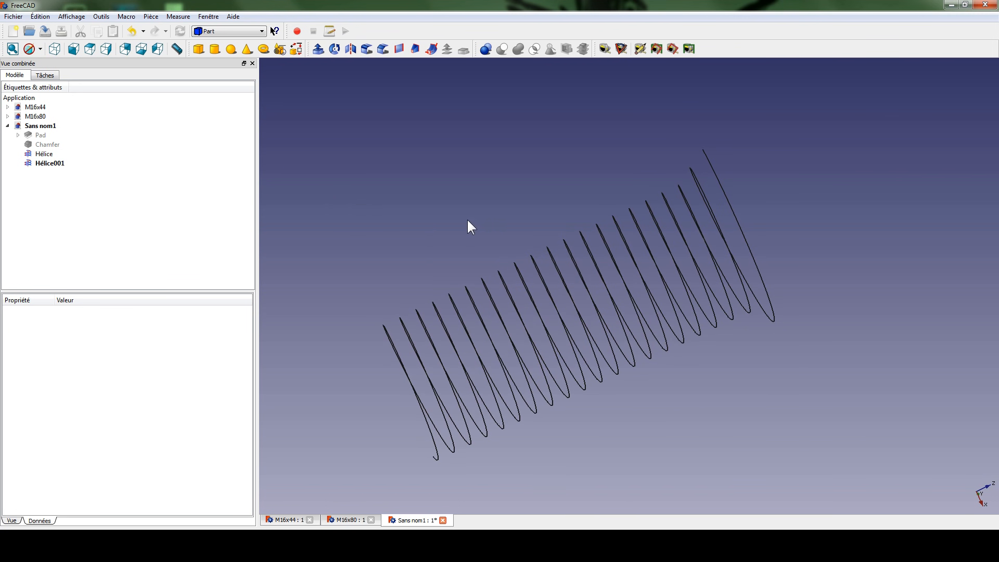
{"action": "middle_click_drag", "start_coordinate": [444, 238], "coordinate": [511, 255]}
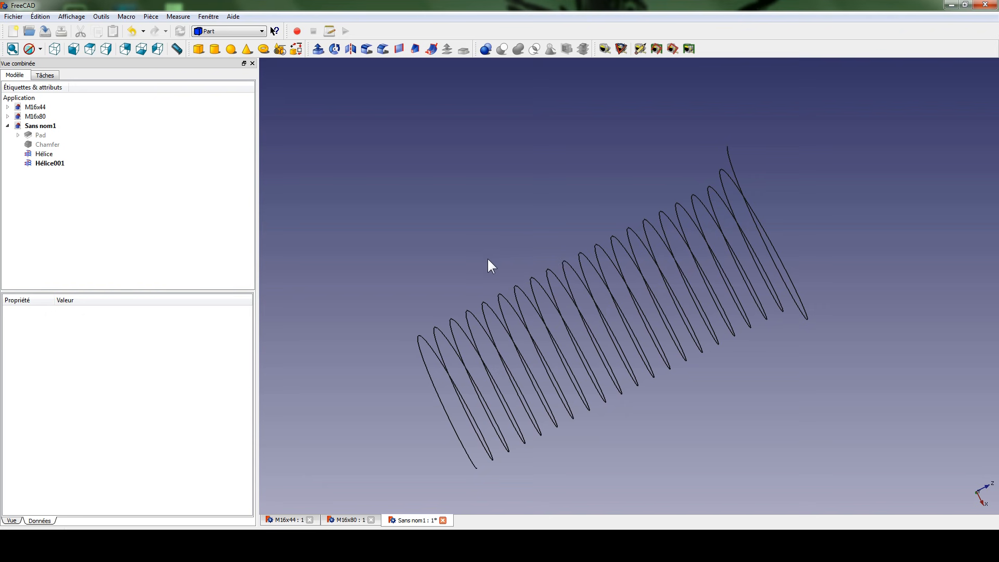
- Switch to the Part Design workbench and create a sketch on the XZ plane
{"action": "left_click", "coordinate": [230, 30]}
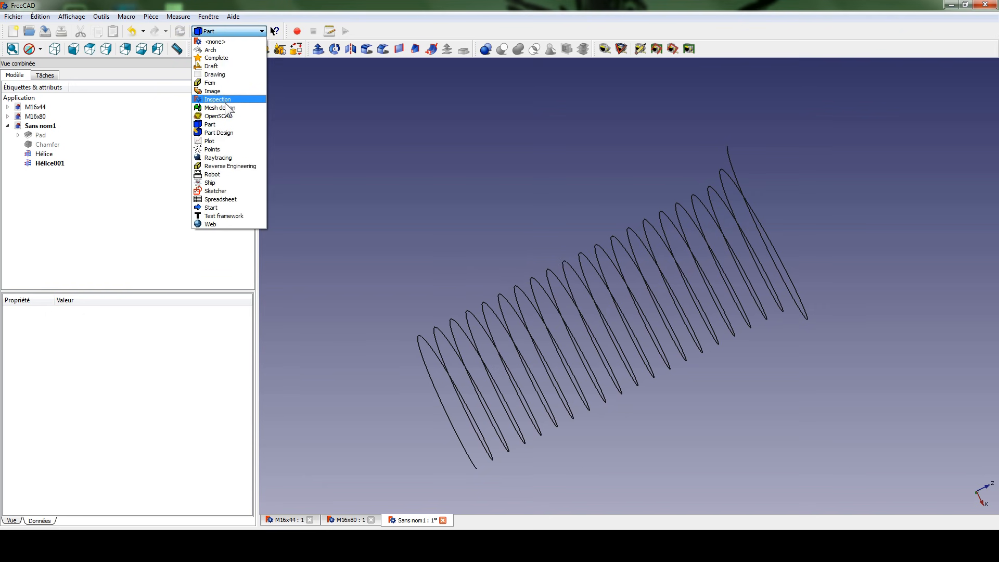
{"action": "left_click", "coordinate": [224, 133]}
{"action": "middle_click_drag", "start_coordinate": [315, 201], "coordinate": [451, 136]}
{"action": "middle_click_drag", "start_coordinate": [471, 298], "coordinate": [610, 203]}
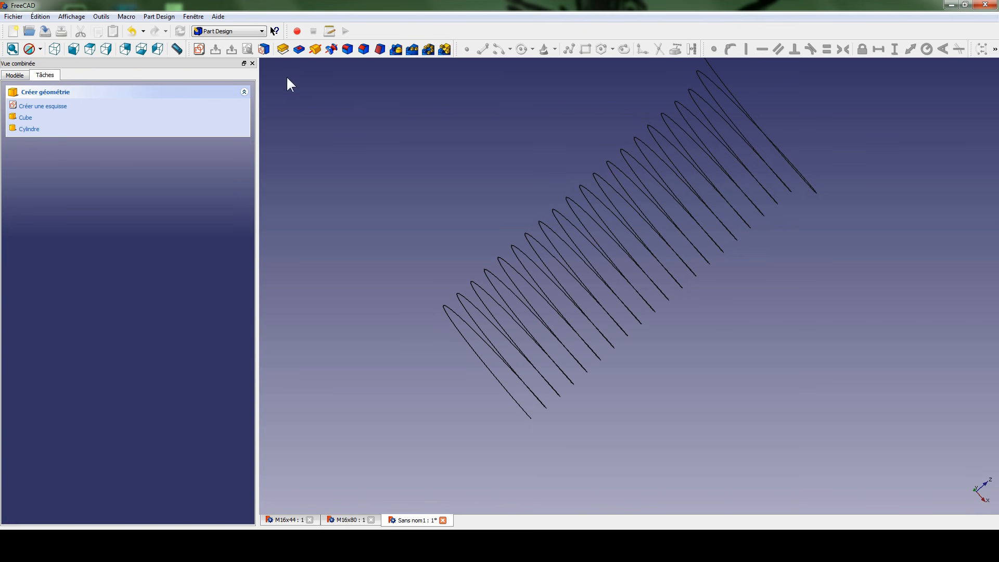
{"action": "left_click", "coordinate": [200, 49]}
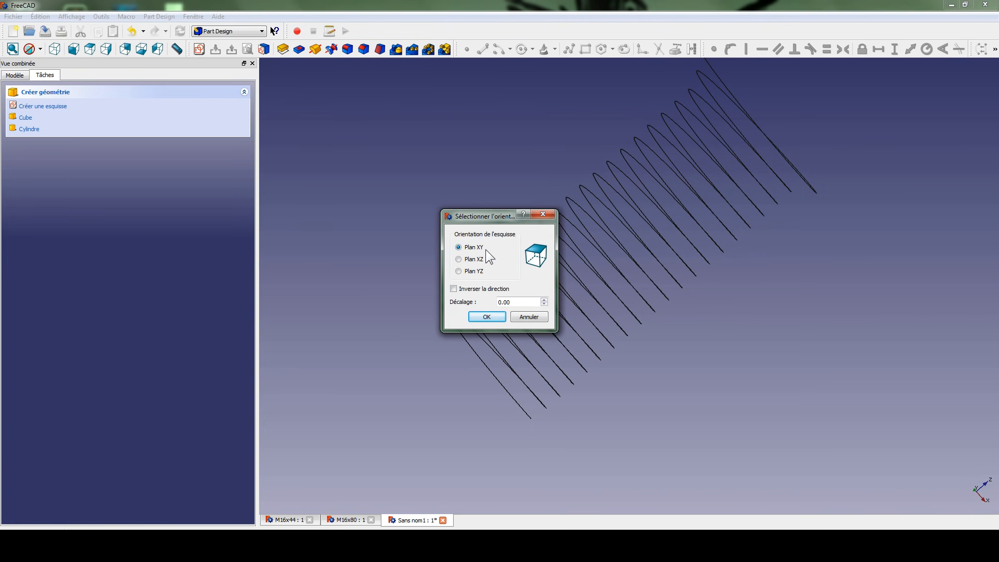
{"action": "left_click", "coordinate": [457, 259]}
{"action": "left_click", "coordinate": [482, 317]}
{"action": "scroll", "coordinate": [716, 228], "scroll_direction": "up", "scroll_amount": 5}
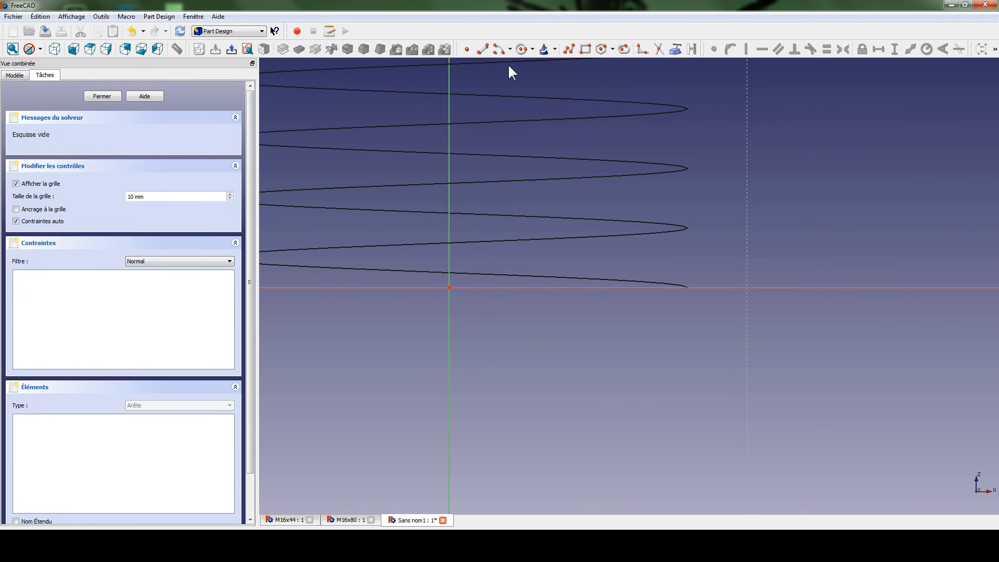
- Sketch a closed trapezoid with a polyline beside the helix's start, across the horizontal axis, with its short vertical side facing the helix
{"action": "left_click", "coordinate": [569, 45]}
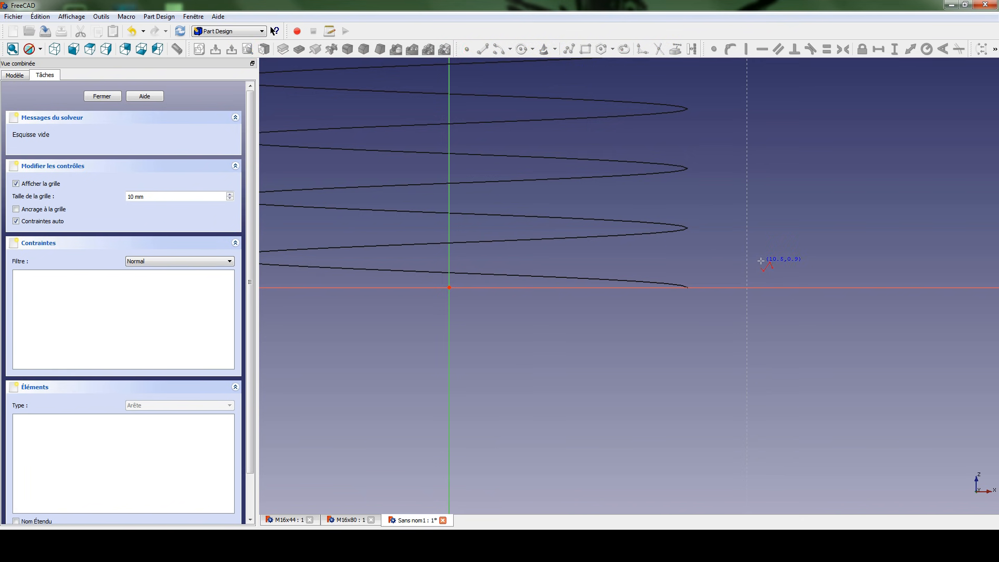
{"action": "left_click", "coordinate": [790, 259]}
{"action": "left_click", "coordinate": [791, 326]}
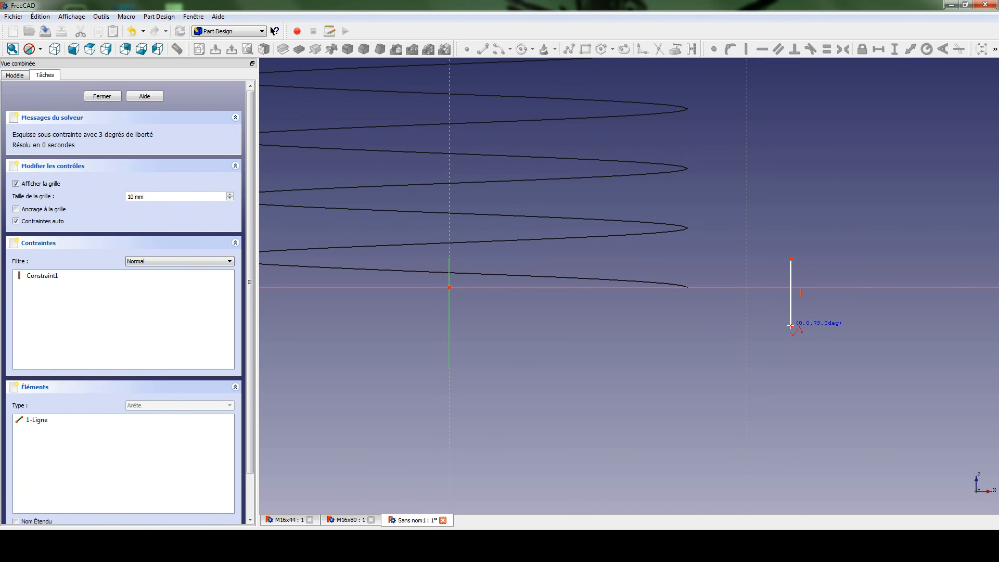
{"action": "left_click", "coordinate": [741, 299]}
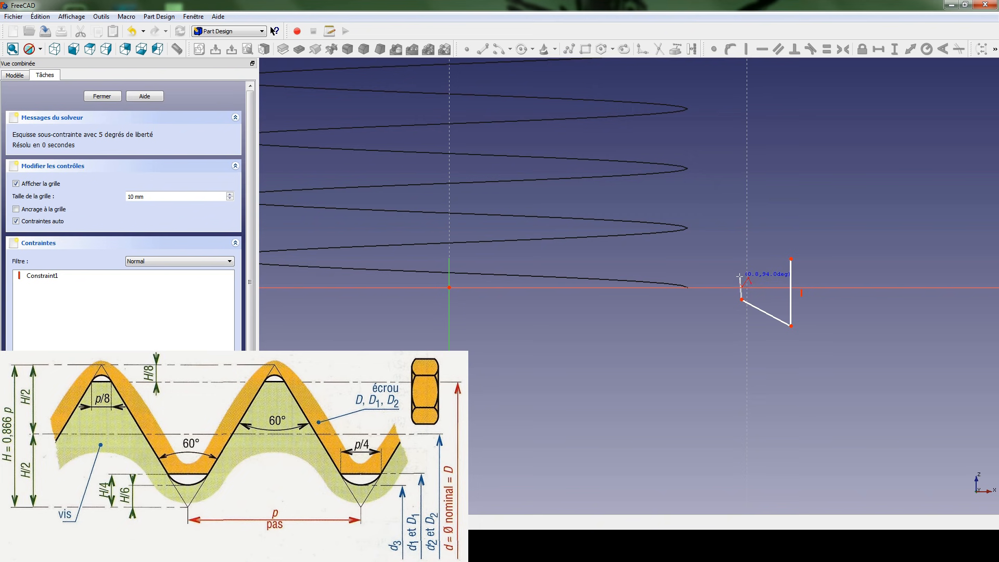
{"action": "left_click", "coordinate": [741, 277]}
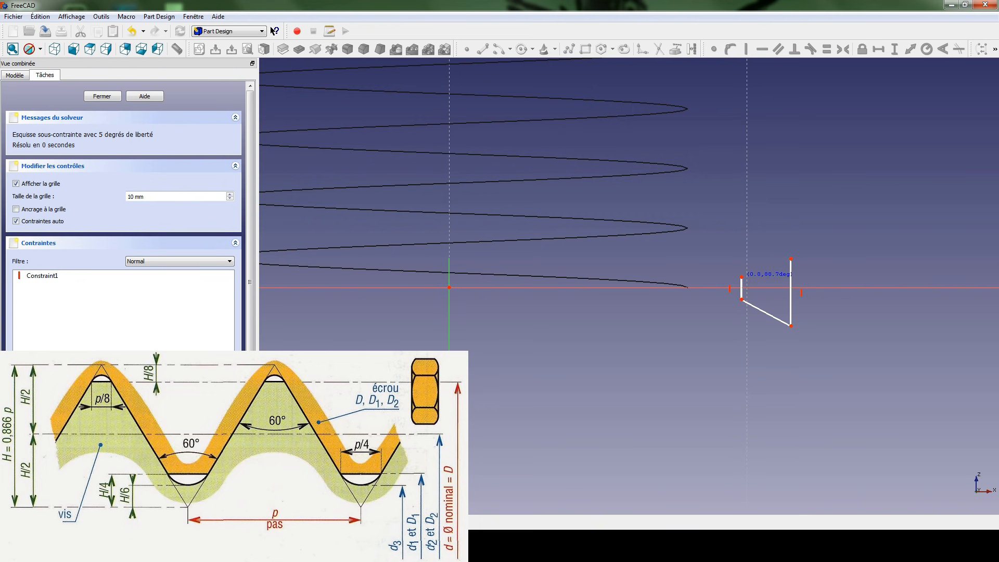
{"action": "left_click", "coordinate": [790, 258]}
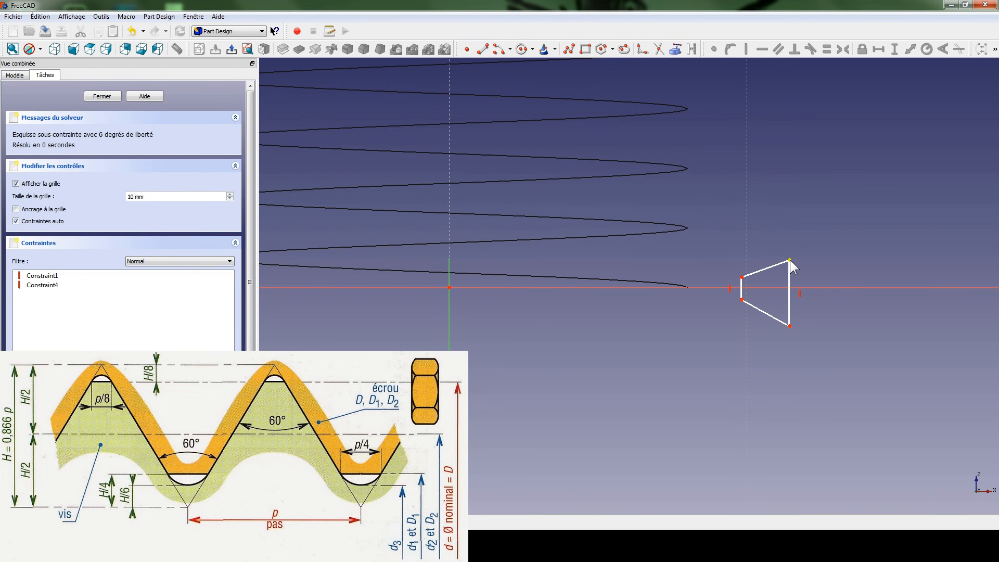
{"action": "left_click_drag", "start_coordinate": [789, 260], "coordinate": [780, 257]}
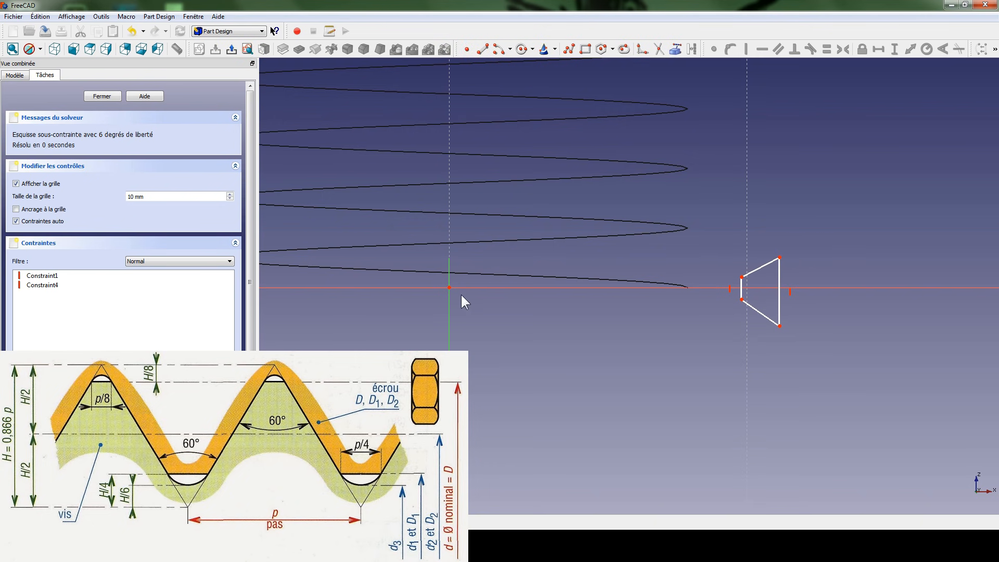
- Make the end points of both vertical sides of the trapezoid symmetric about the horizontal axis
{"action": "middle_click_drag", "start_coordinate": [803, 251], "coordinate": [719, 266]}
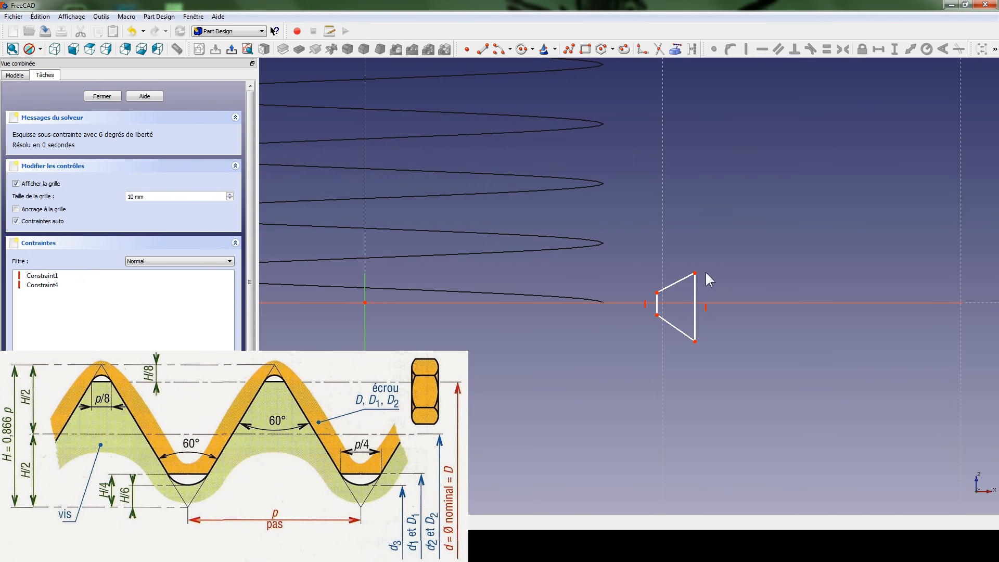
{"action": "left_click", "coordinate": [695, 272]}
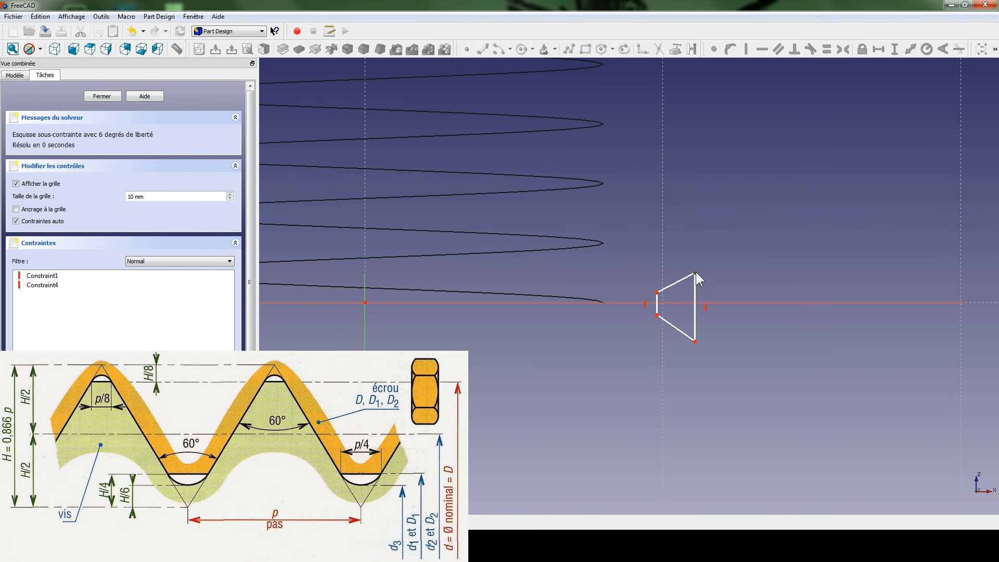
{"action": "left_click", "coordinate": [695, 342]}
{"action": "left_click", "coordinate": [726, 302]}
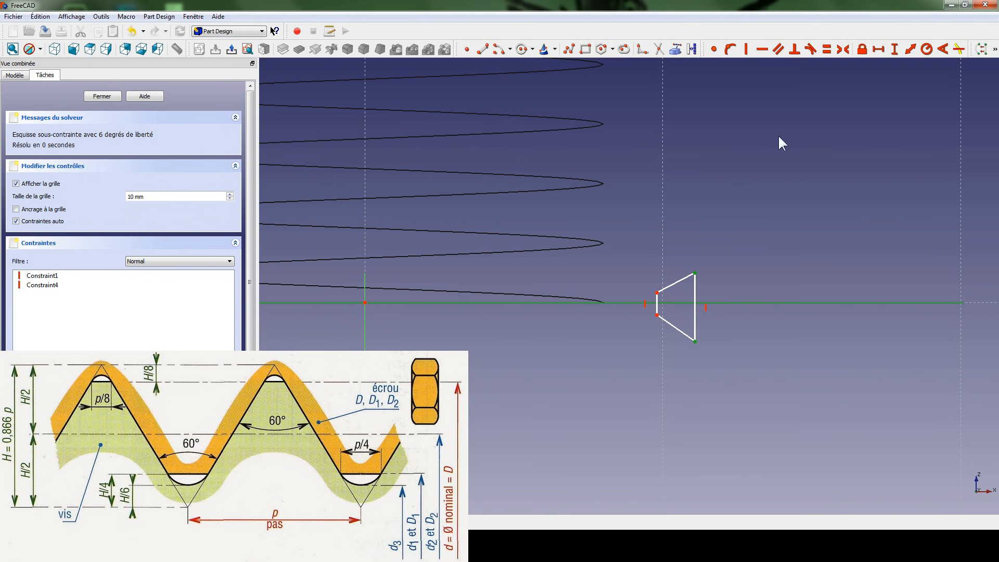
{"action": "left_click", "coordinate": [843, 49]}
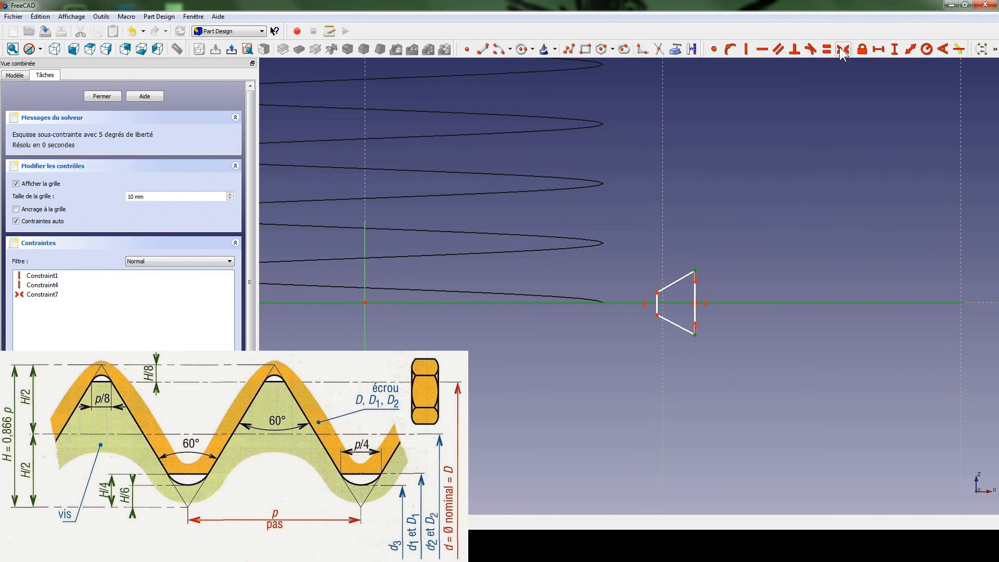
{"action": "left_click", "coordinate": [657, 293]}
{"action": "left_click", "coordinate": [657, 314]}
{"action": "left_click", "coordinate": [601, 302]}
{"action": "left_click", "coordinate": [843, 49]}
- Constrain the angle between the trapezoid's two slanted sides to 60° and move the angle label outside the profile
{"action": "scroll", "coordinate": [742, 287], "scroll_direction": "up", "scroll_amount": 5}
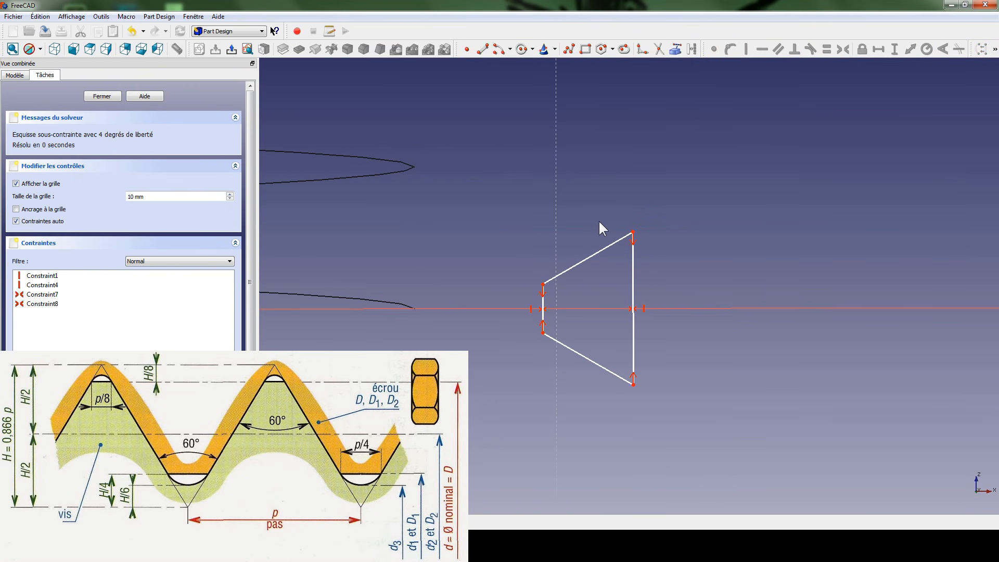
{"action": "left_click", "coordinate": [609, 246]}
{"action": "left_click", "coordinate": [585, 360]}
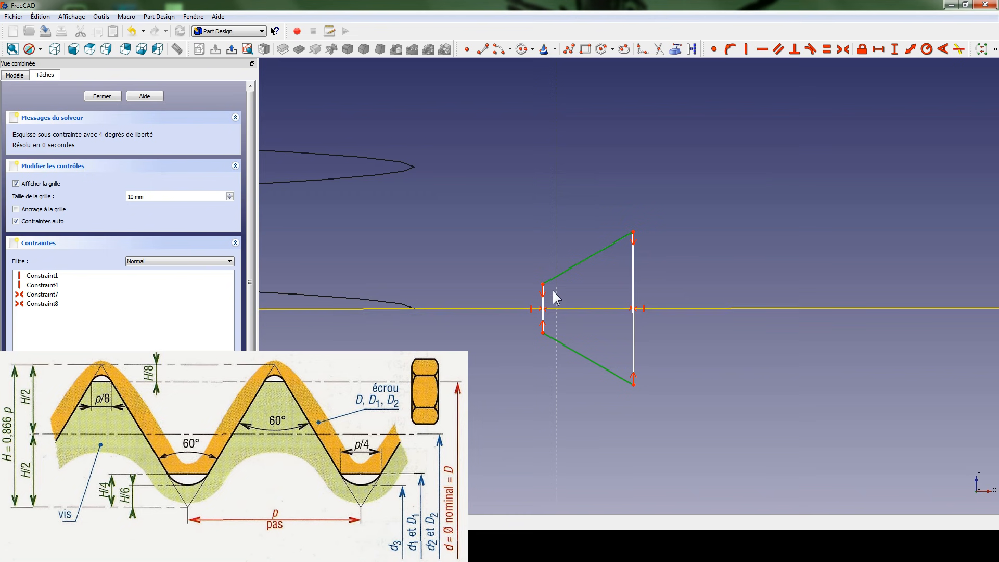
{"action": "left_click", "coordinate": [943, 49]}
{"action": "type", "text": "60"}
{"action": "key", "text": "Return"}
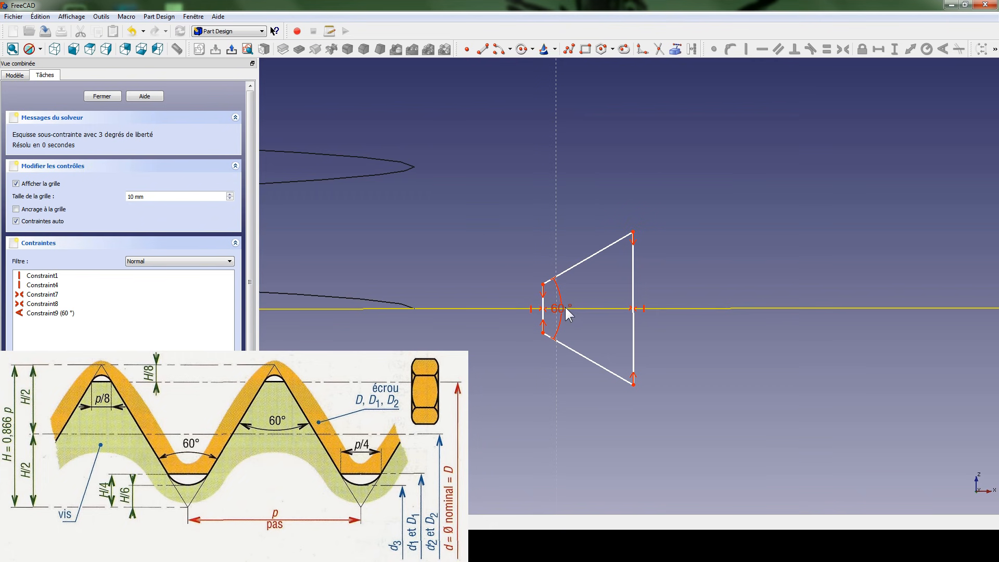
{"action": "left_click_drag", "start_coordinate": [558, 312], "coordinate": [726, 312]}
- Delete the trapezoid's short vertical side facing the helix
{"action": "scroll", "coordinate": [502, 316], "scroll_direction": "up", "scroll_amount": 3}
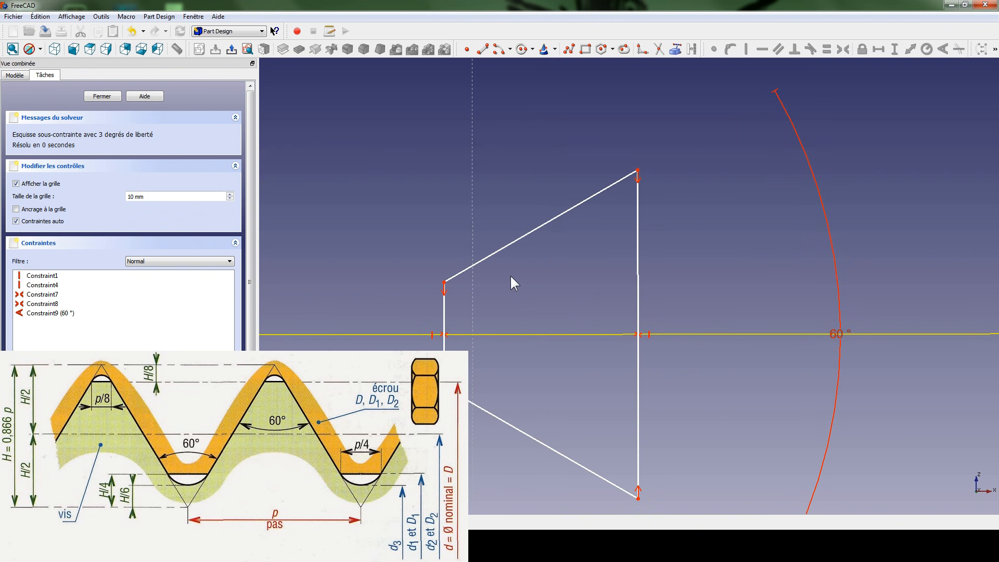
{"action": "left_click", "coordinate": [629, 313]}
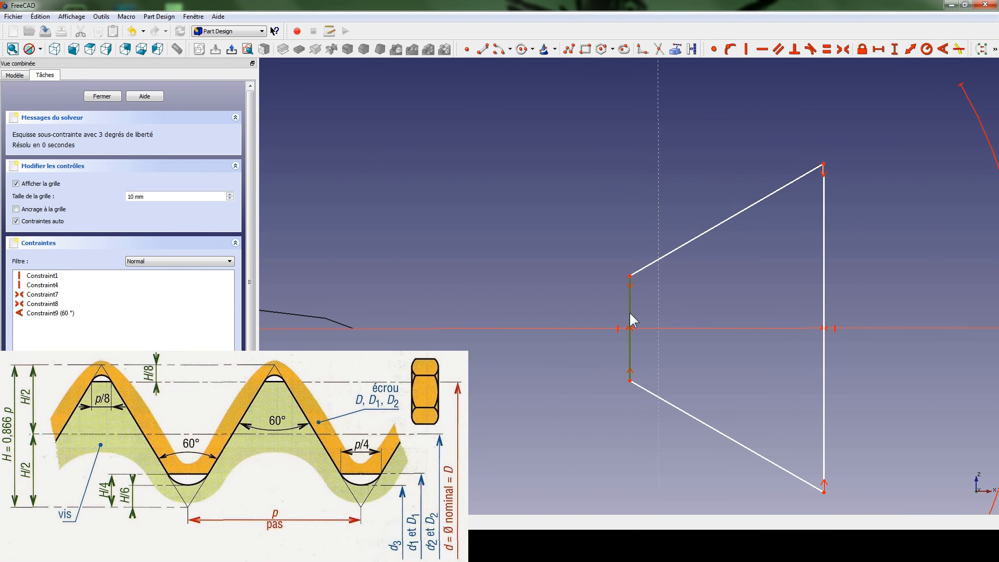
{"action": "key", "text": "Delete"}
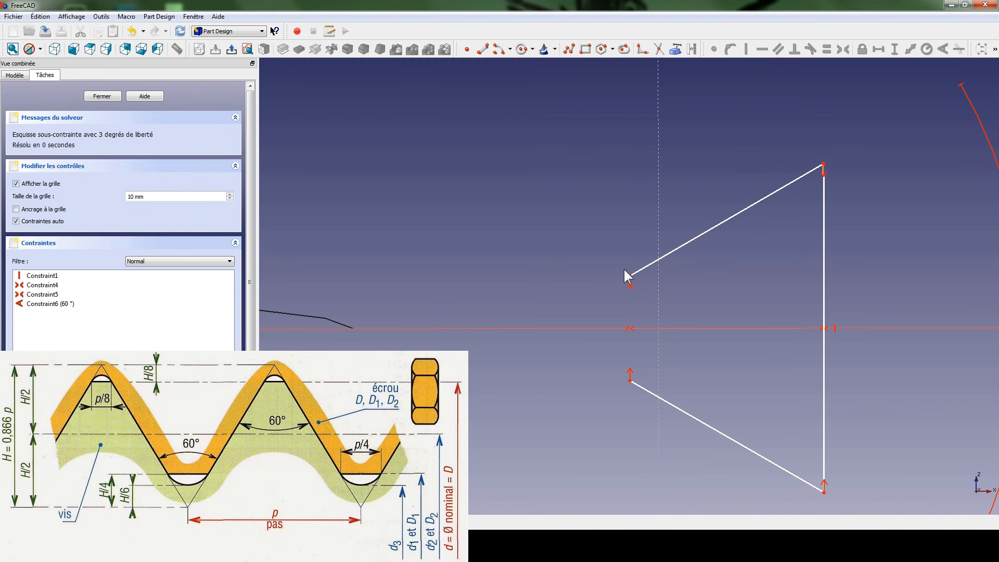
- Constrain the horizontal distance from the origin to the profile's open lower end point to 13.835/2 mm
{"action": "scroll", "coordinate": [624, 271], "scroll_direction": "down", "scroll_amount": 5}
{"action": "middle_click_drag", "start_coordinate": [580, 266], "coordinate": [669, 266]}
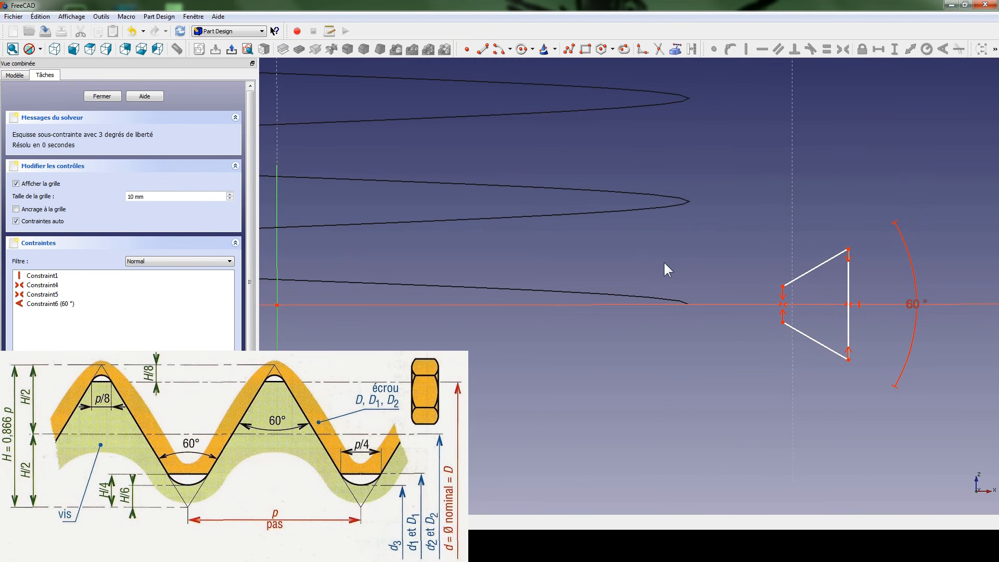
{"action": "left_click", "coordinate": [279, 245]}
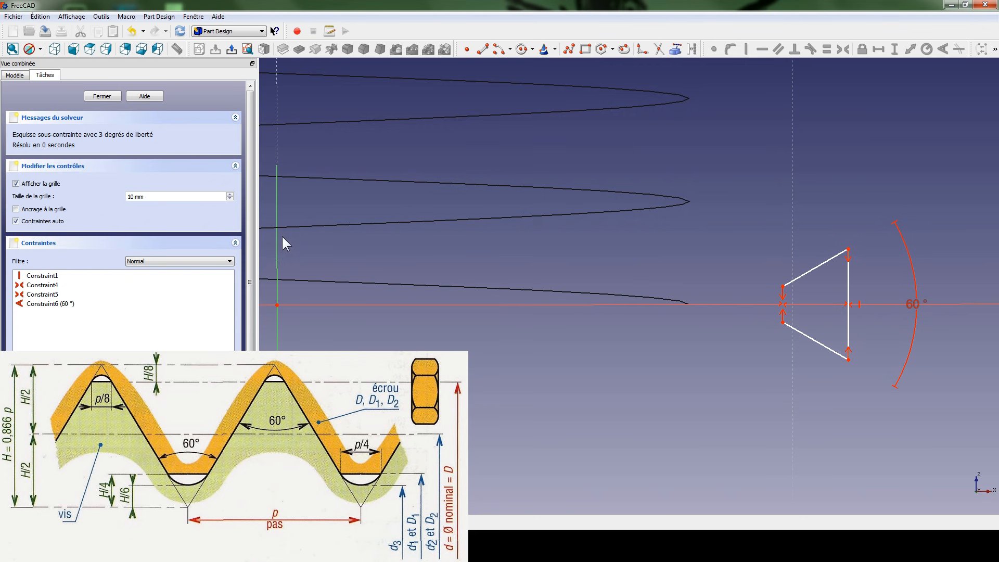
{"action": "left_click", "coordinate": [277, 304]}
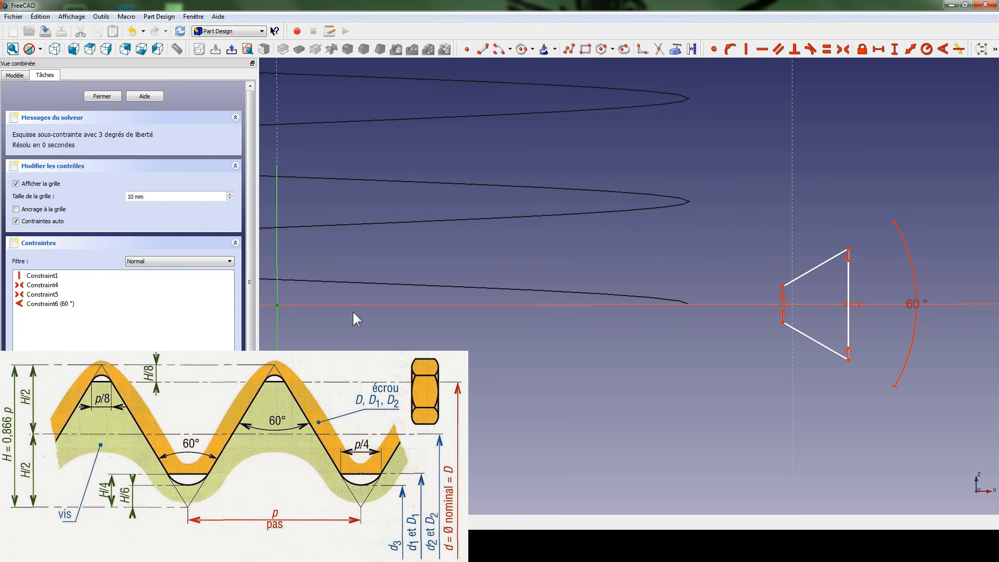
{"action": "left_click", "coordinate": [783, 323]}
{"action": "left_click", "coordinate": [878, 49]}
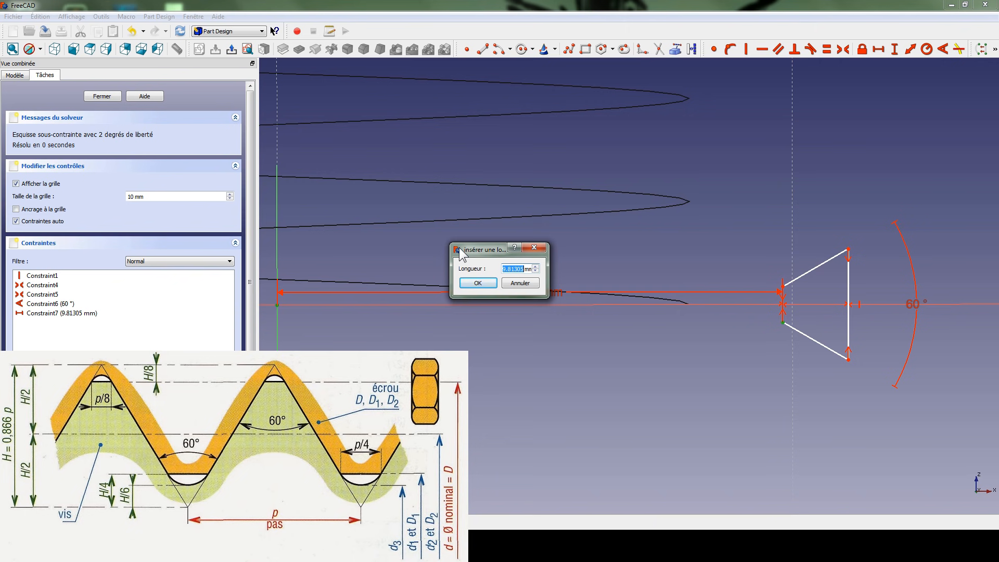
{"action": "type", "text": "13.835"}
{"action": "type", "text": "/2"}
{"action": "key", "text": "Return"}
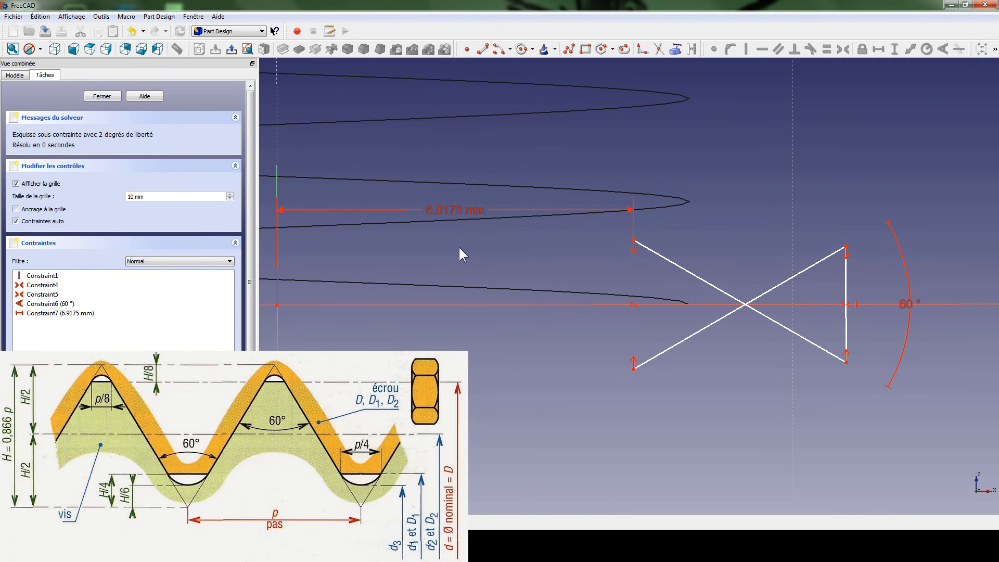
- Move the profile's open end point so the slanted lines no longer cross, and place the horizontal dimension below the profile
{"action": "mouse_move", "coordinate": [632, 366]}
{"action": "left_mouse_down"}
{"action": "mouse_move", "coordinate": [638, 266]}
{"action": "mouse_move", "coordinate": [632, 273]}
{"action": "left_mouse_up"}
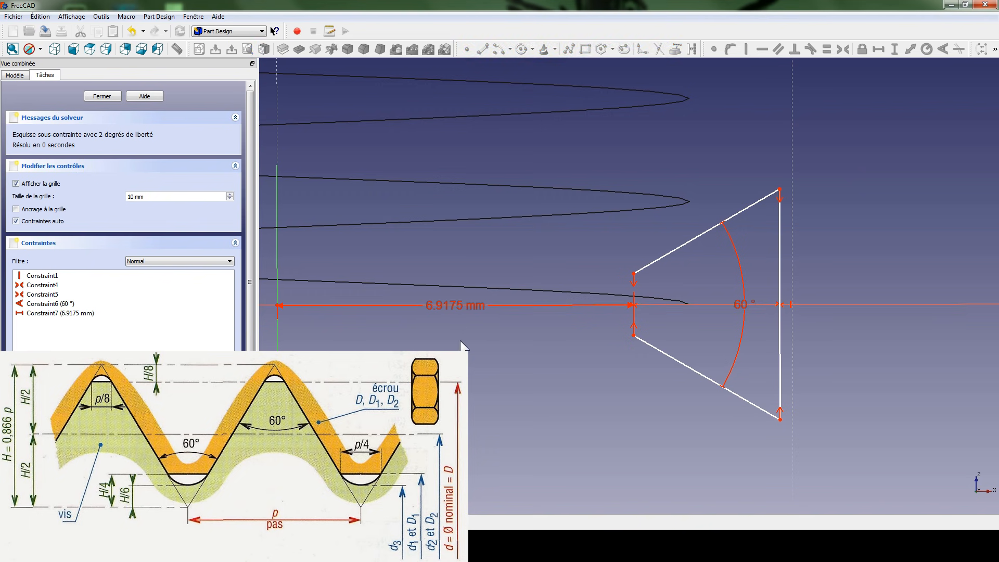
{"action": "left_click_drag", "start_coordinate": [437, 305], "coordinate": [457, 384]}
{"action": "mouse_move", "coordinate": [444, 336]}
{"action": "middle_mouse_down"}
{"action": "mouse_move", "coordinate": [602, 294]}
{"action": "mouse_move", "coordinate": [541, 317]}
{"action": "middle_mouse_up"}
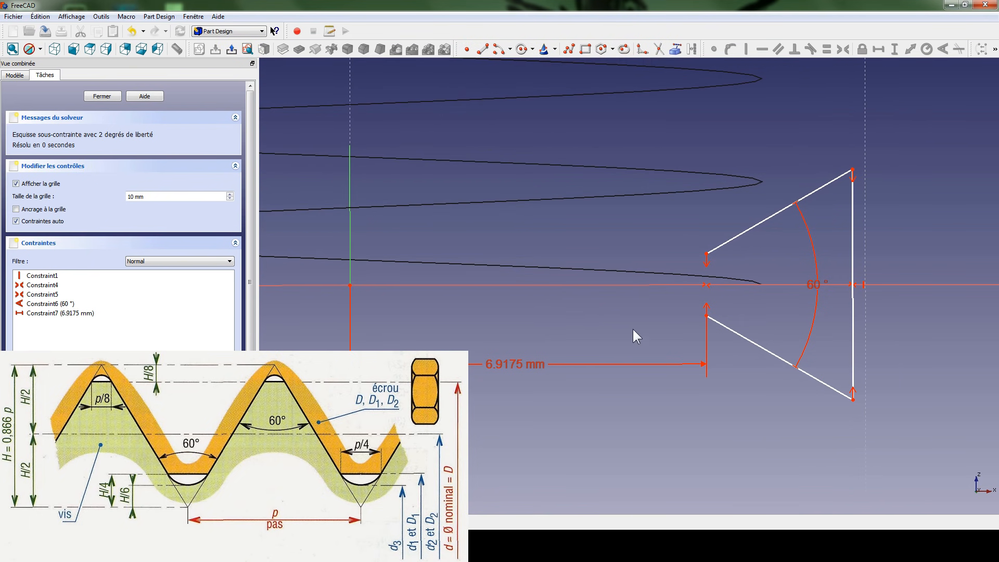
- Constrain the vertical distance between the profile's two open end points to 2/4 mm
{"action": "left_click", "coordinate": [706, 316]}
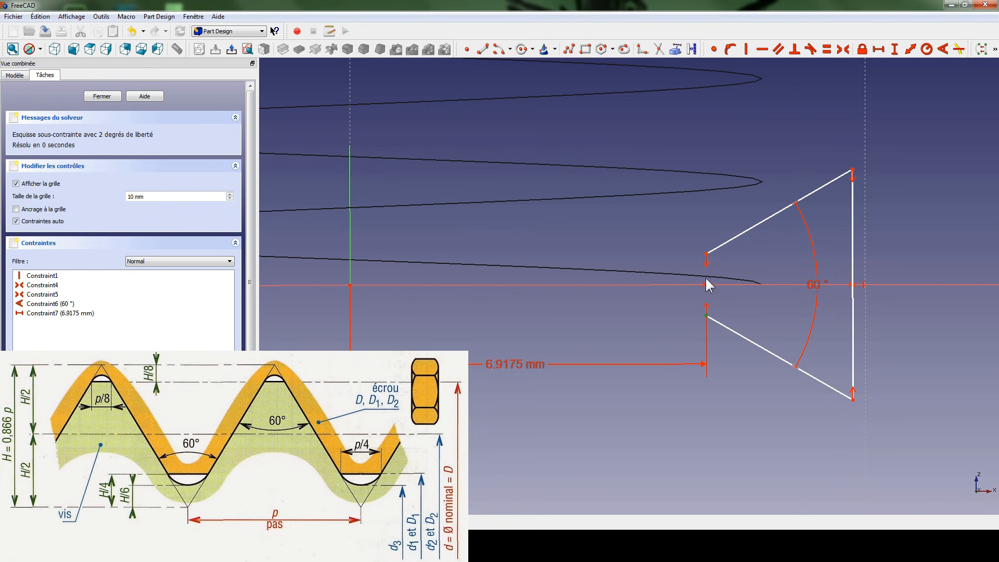
{"action": "left_click", "coordinate": [706, 253]}
{"action": "left_click", "coordinate": [896, 50]}
{"action": "type", "text": "2/4mm"}
{"action": "key", "text": "Return"}
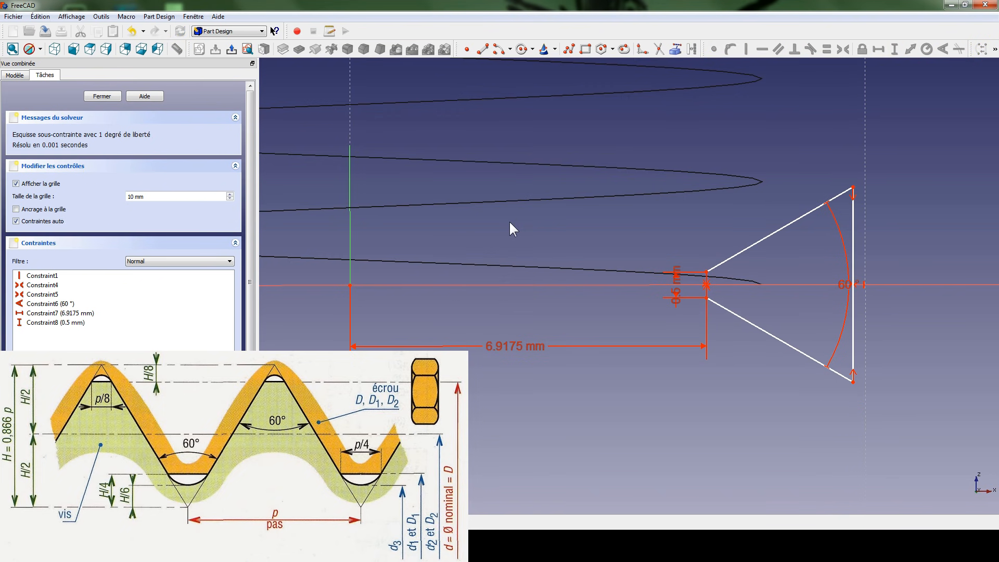
- Pull the profile's vertical side closer to the helix and constrain its upper corner's horizontal distance from the origin to 8.3 mm
{"action": "left_click_drag", "start_coordinate": [851, 196], "coordinate": [810, 262]}
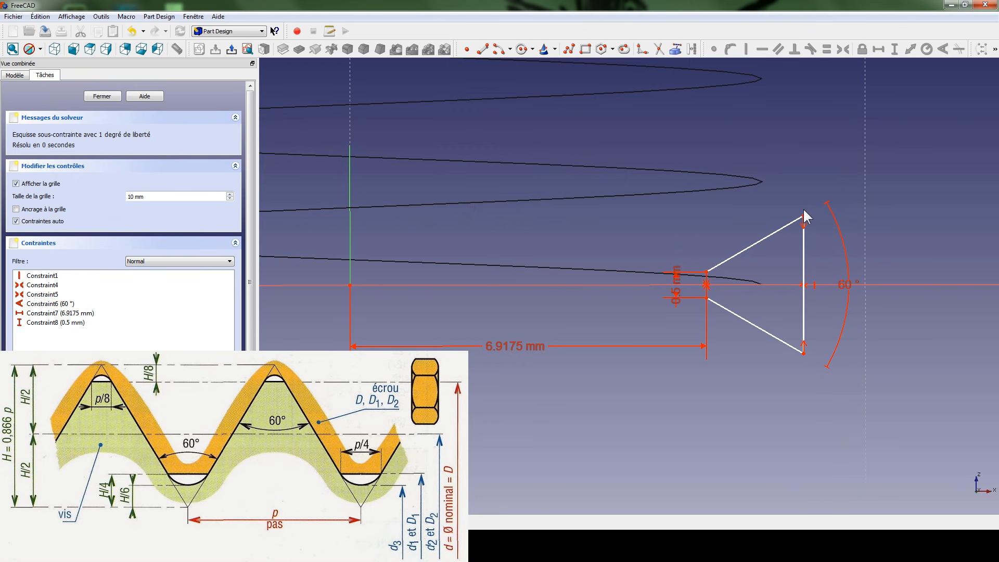
{"action": "left_click_drag", "start_coordinate": [803, 216], "coordinate": [780, 228]}
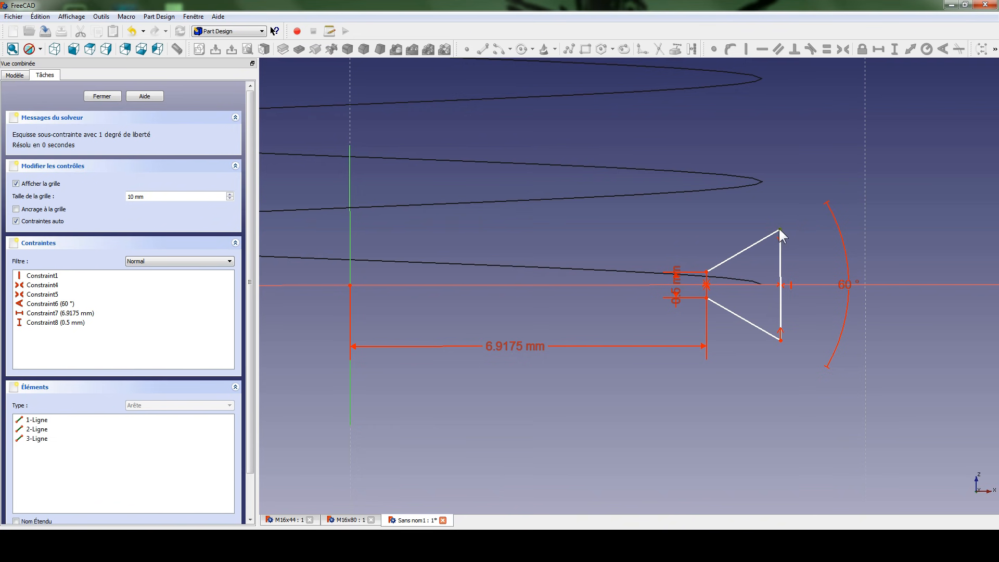
{"action": "left_click", "coordinate": [350, 285]}
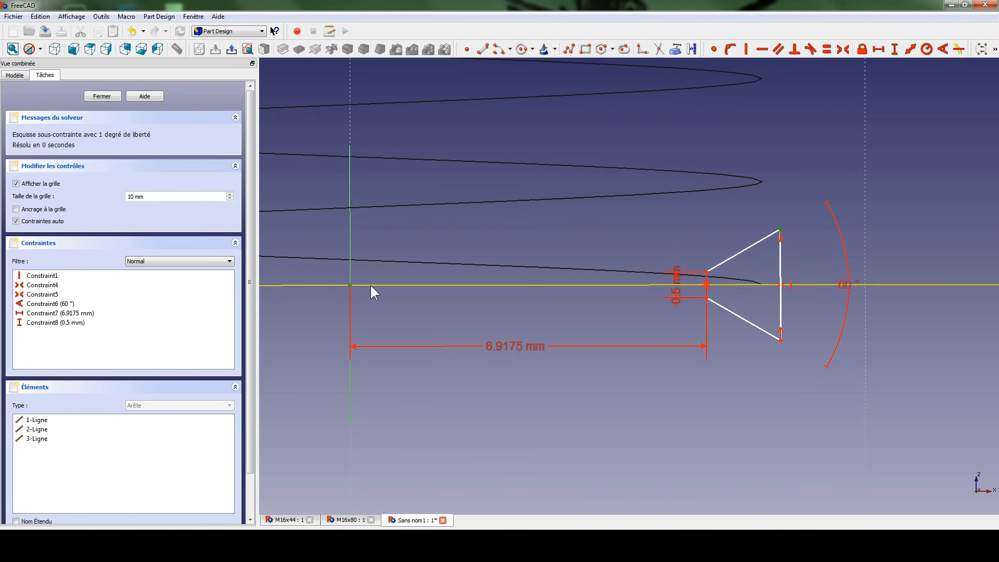
{"action": "left_click", "coordinate": [872, 56]}
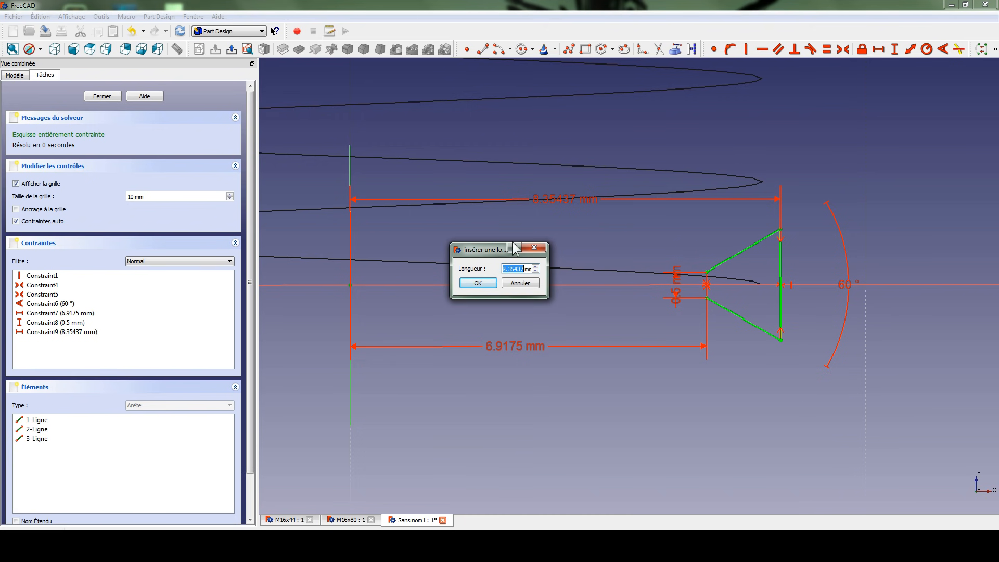
{"action": "left_click", "coordinate": [518, 268]}
{"action": "left_click_drag", "start_coordinate": [524, 269], "coordinate": [511, 269]}
{"action": "key", "text": "BackSpace"}
{"action": "key", "text": "Return"}
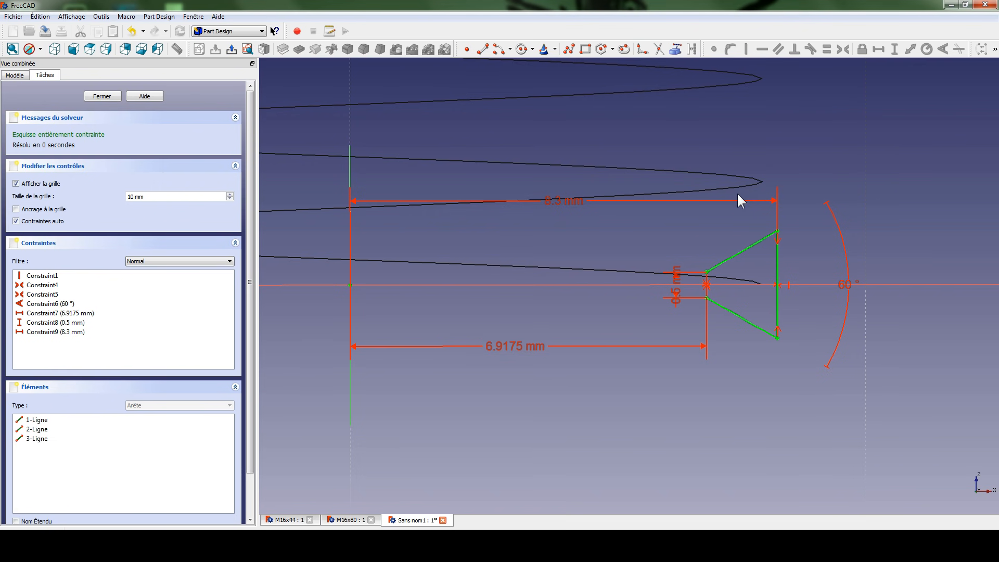
- Draw a centre-and-endpoints arc of about 0.3 mm radius, centred on the horizontal axis, bulging towards the origin between the profile's open end points
{"action": "scroll", "coordinate": [669, 266], "scroll_direction": "up", "scroll_amount": 4}
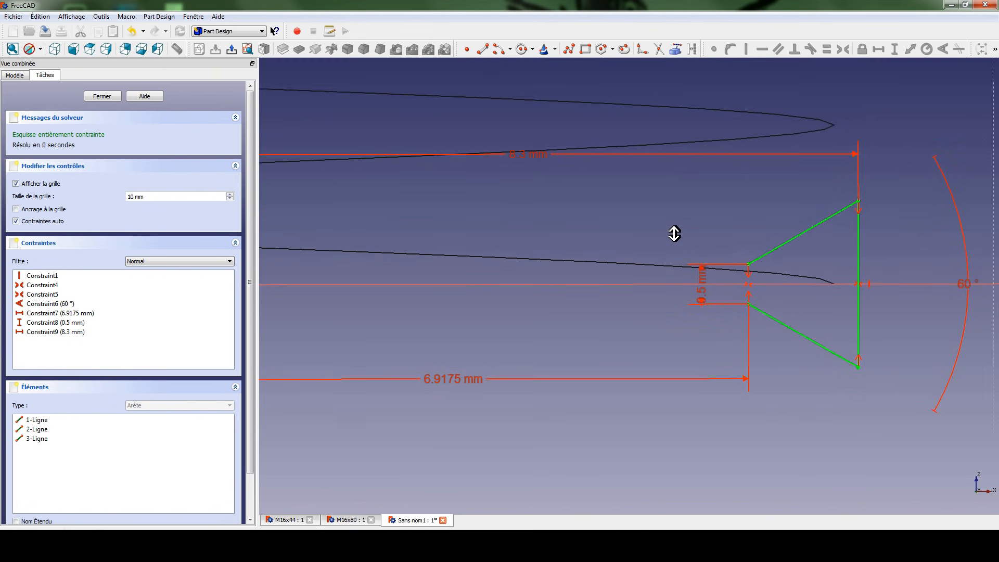
{"action": "mouse_move", "coordinate": [723, 262]}
{"action": "middle_mouse_down"}
{"action": "mouse_move", "coordinate": [685, 260]}
{"action": "mouse_move", "coordinate": [637, 225]}
{"action": "middle_mouse_up"}
{"action": "middle_click_drag", "start_coordinate": [673, 181], "coordinate": [597, 267]}
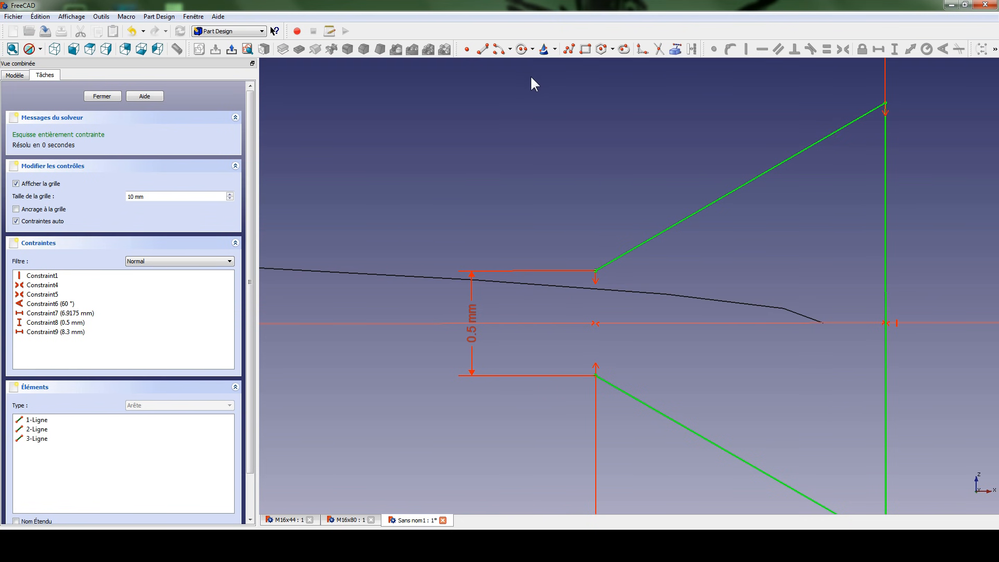
{"action": "left_click", "coordinate": [509, 49]}
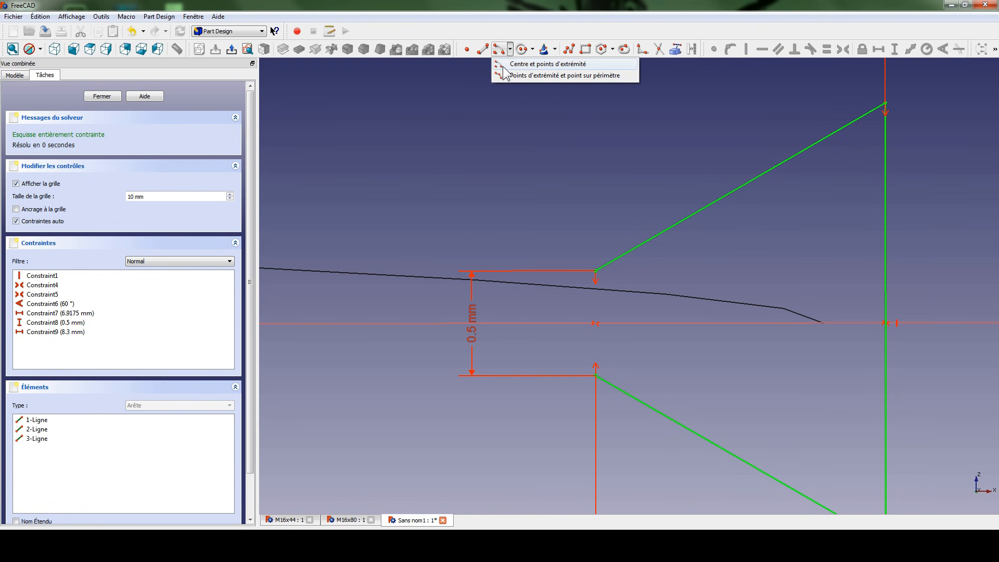
{"action": "left_click", "coordinate": [529, 63]}
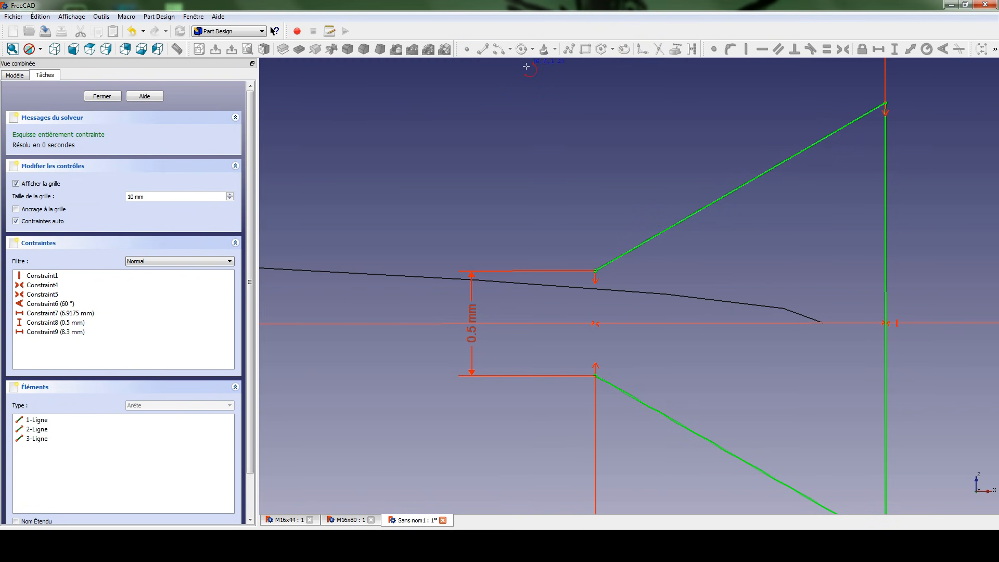
{"action": "left_click", "coordinate": [633, 322]}
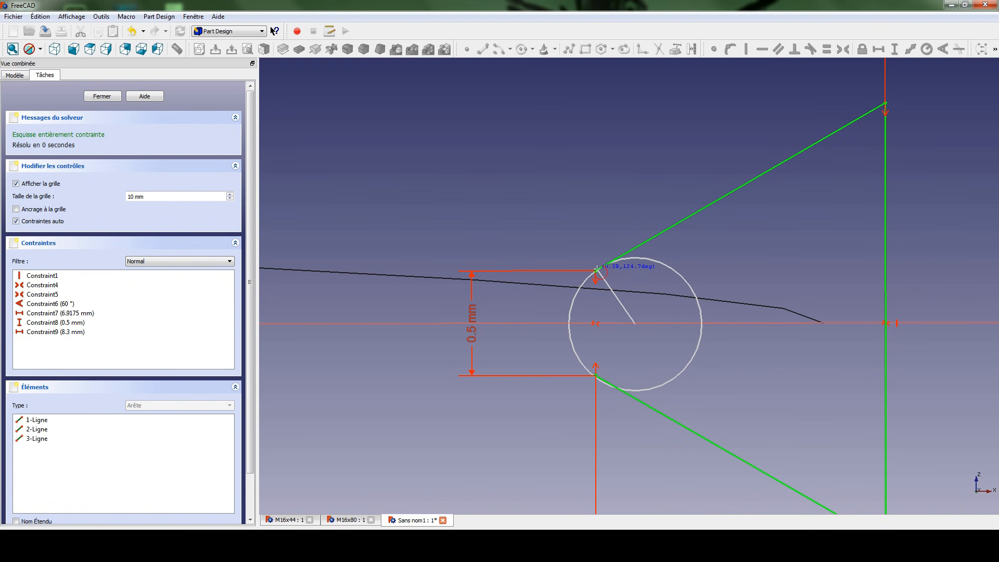
{"action": "left_click", "coordinate": [596, 271]}
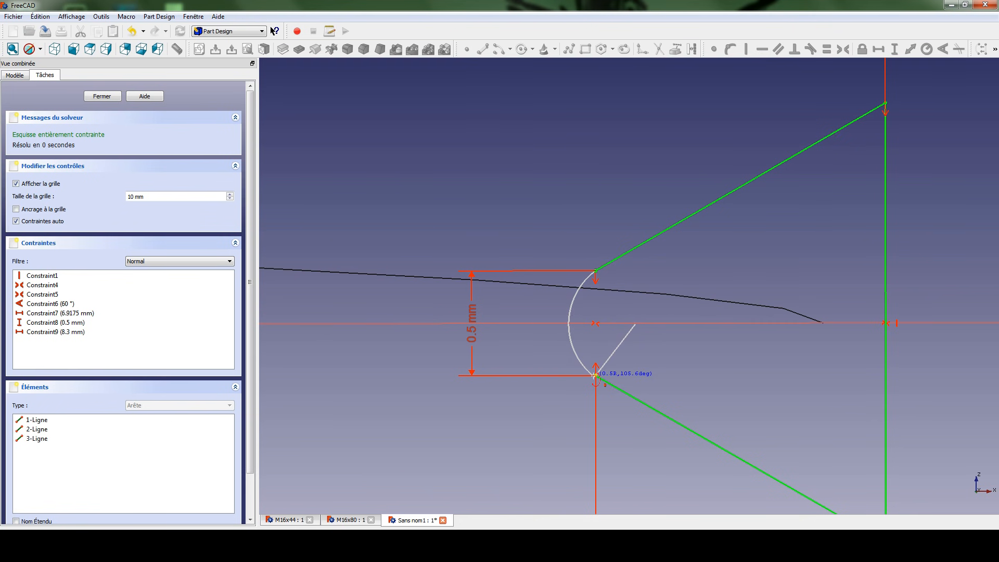
{"action": "left_click", "coordinate": [596, 374]}
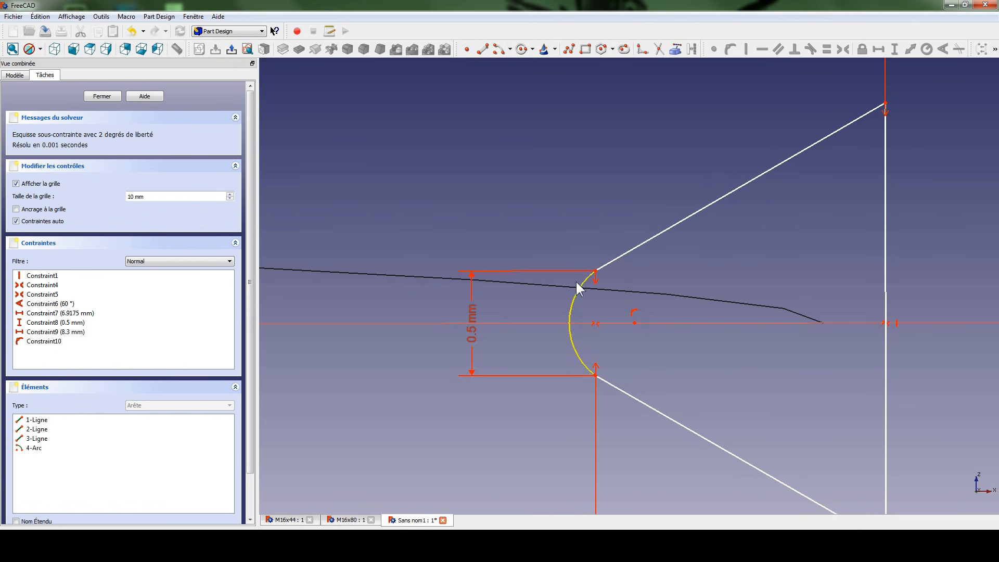
- Make the arc tangent to the profile's upper slanted line
{"action": "scroll", "coordinate": [528, 307], "scroll_direction": "down", "scroll_amount": 2}
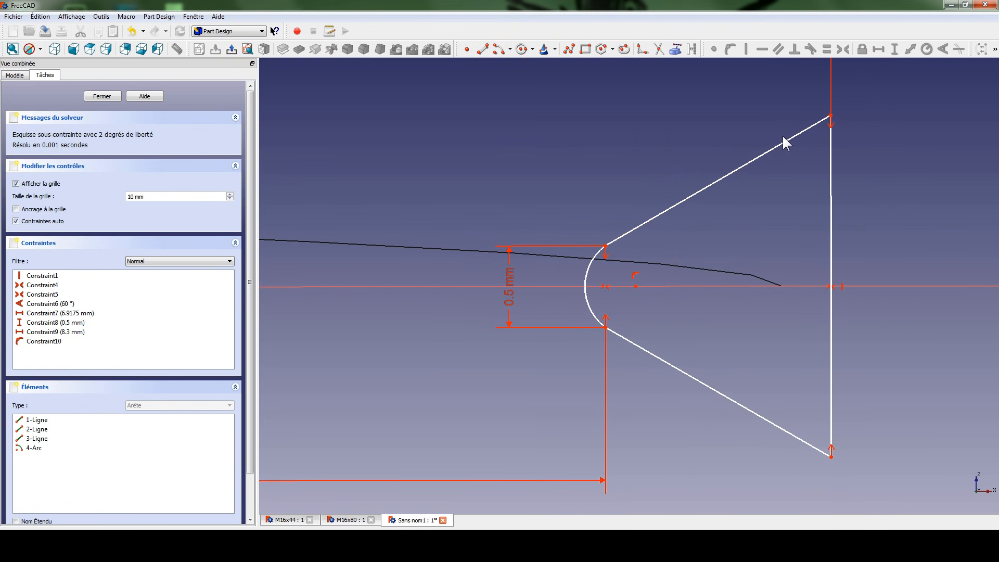
{"action": "scroll", "coordinate": [541, 260], "scroll_direction": "up", "scroll_amount": 4}
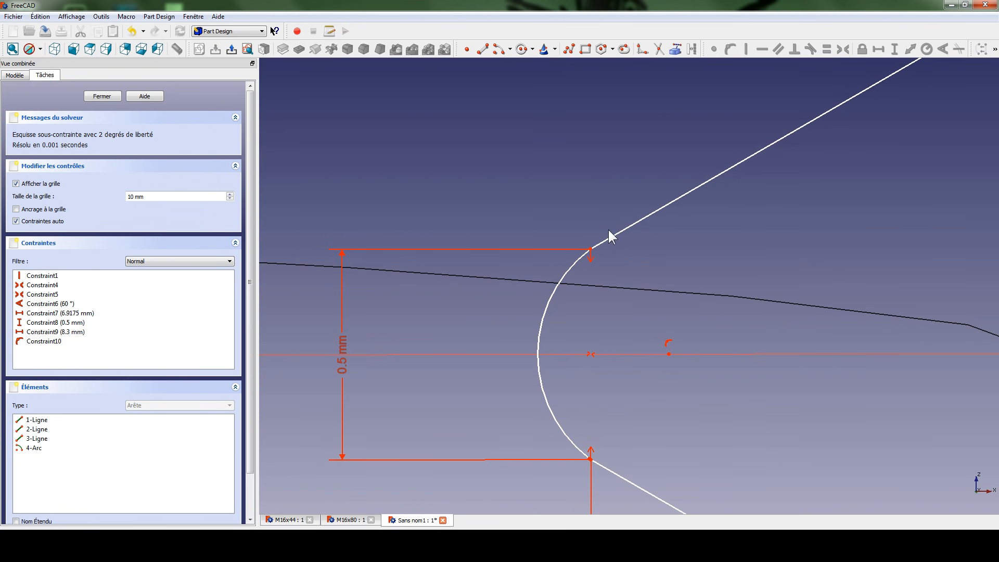
{"action": "left_click", "coordinate": [581, 255]}
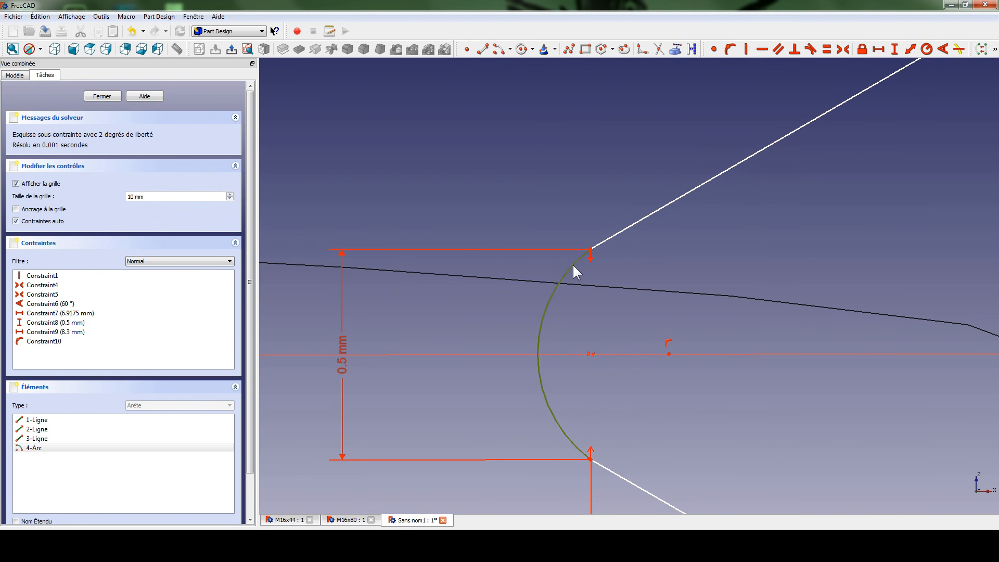
{"action": "left_click", "coordinate": [614, 235]}
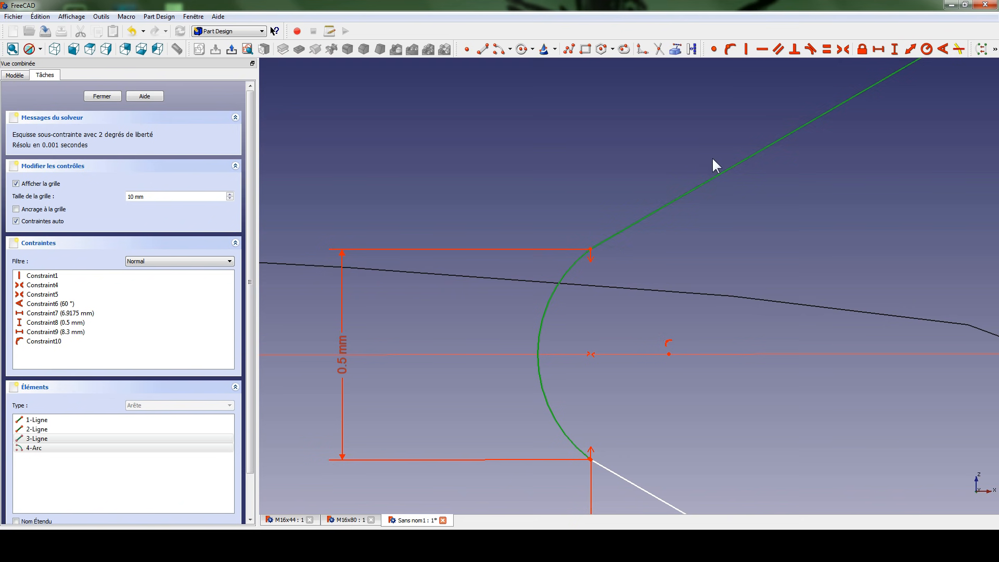
{"action": "left_click", "coordinate": [811, 50]}
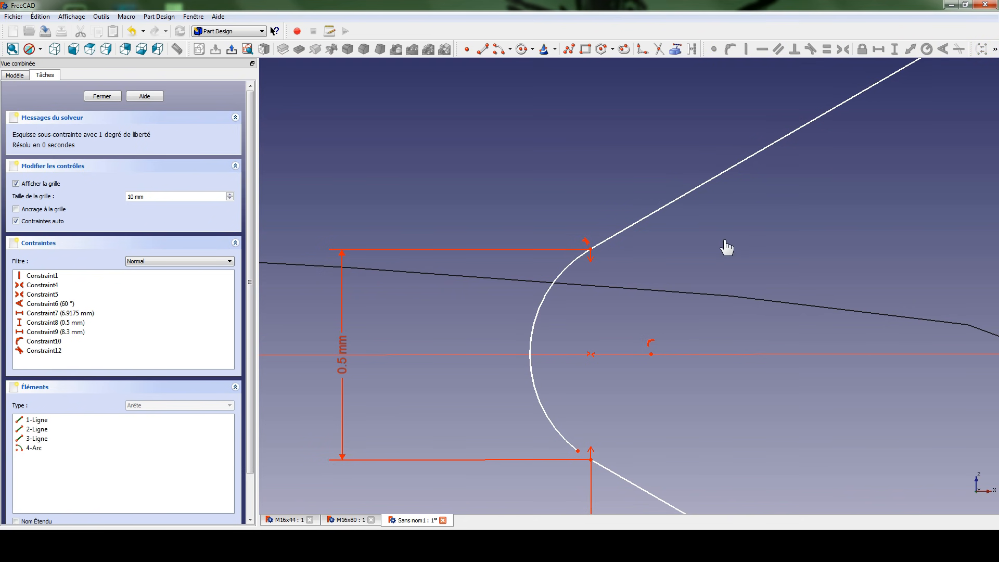
- Make the arc's lower end point coincident with the open end of the lower slanted line
{"action": "scroll", "coordinate": [663, 247], "scroll_direction": "down", "scroll_amount": 3}
{"action": "middle_click_drag", "start_coordinate": [605, 419], "coordinate": [620, 305]}
{"action": "scroll", "coordinate": [620, 305], "scroll_direction": "up", "scroll_amount": 5}
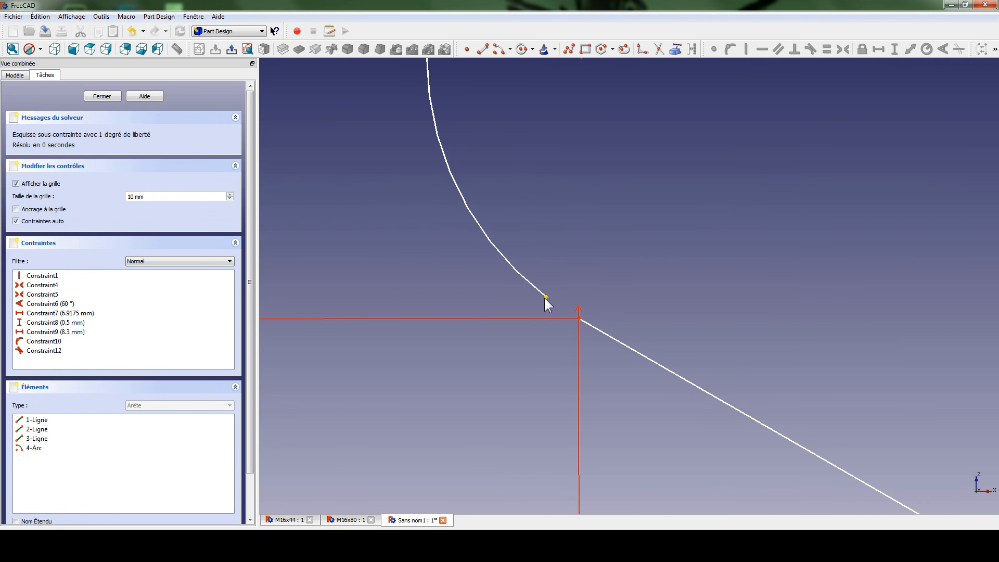
{"action": "left_click", "coordinate": [547, 297]}
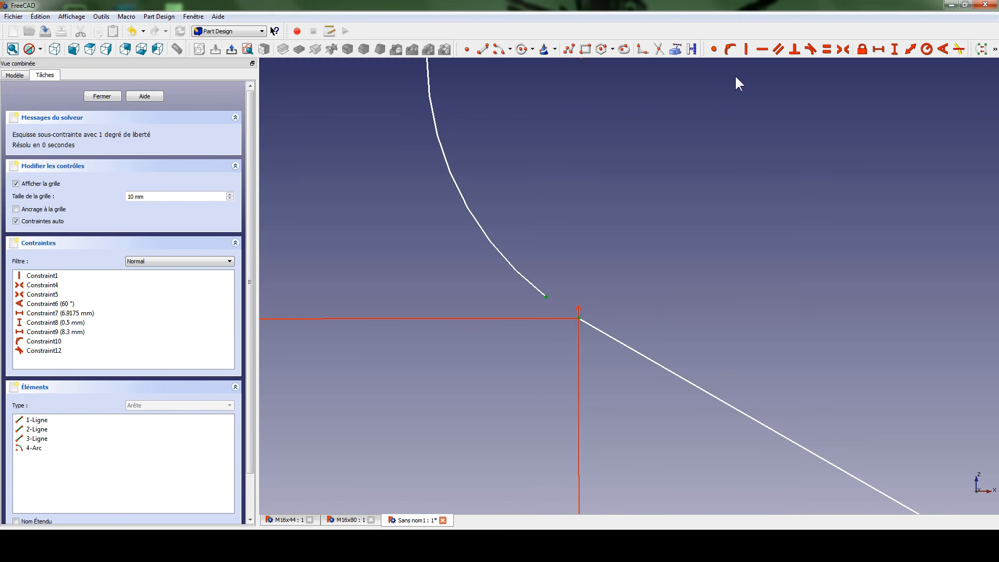
{"action": "left_click", "coordinate": [717, 51]}
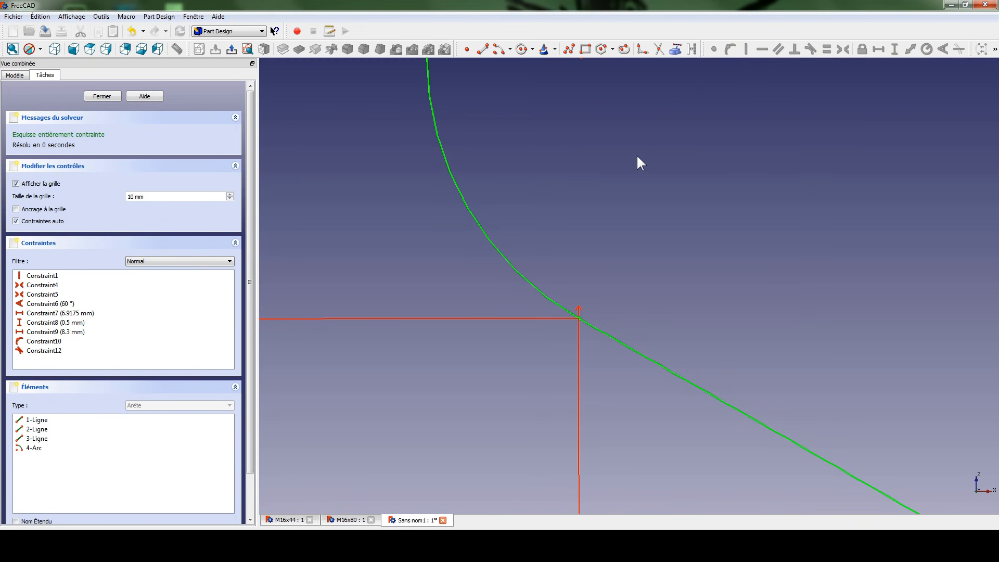
- Close the thread profile sketch and switch to the Part workbench
{"action": "scroll", "coordinate": [676, 187], "scroll_direction": "down", "scroll_amount": 5}
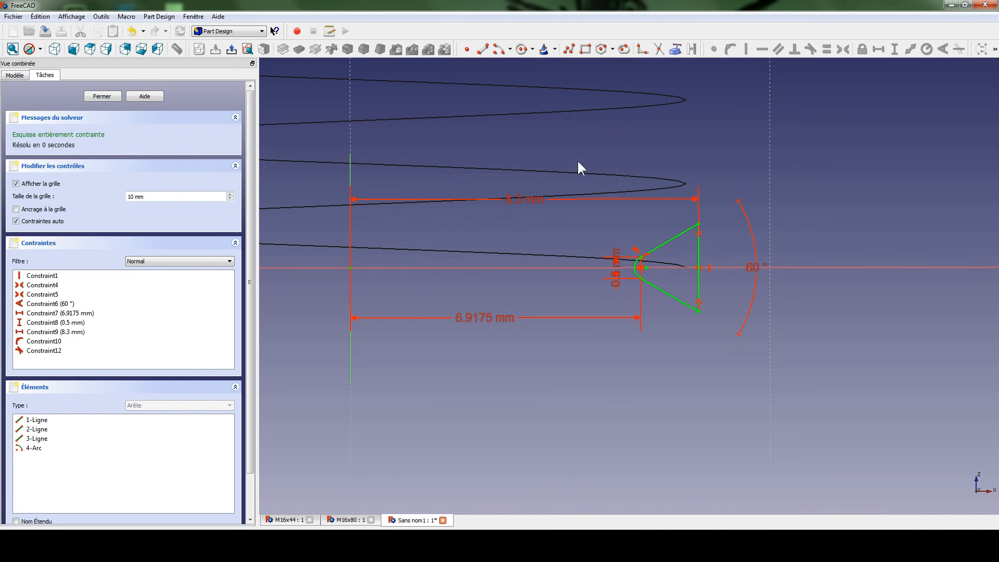
{"action": "left_click", "coordinate": [232, 49]}
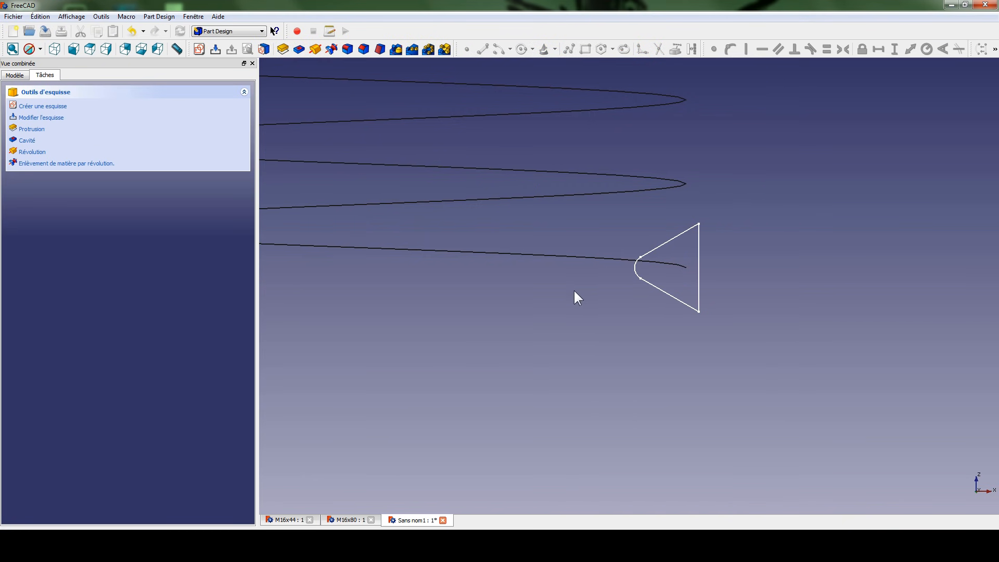
{"action": "left_click", "coordinate": [233, 32]}
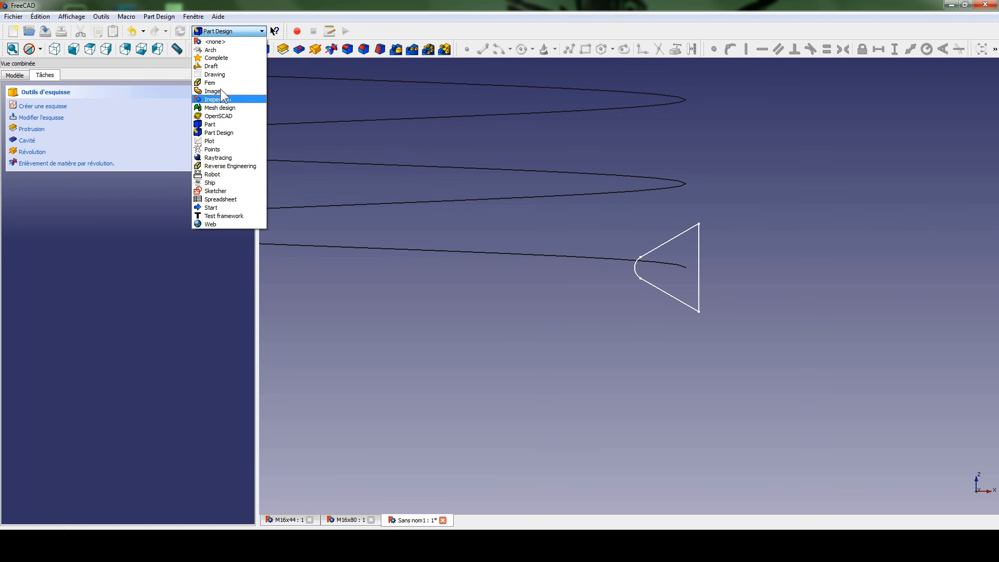
{"action": "left_click", "coordinate": [216, 124]}
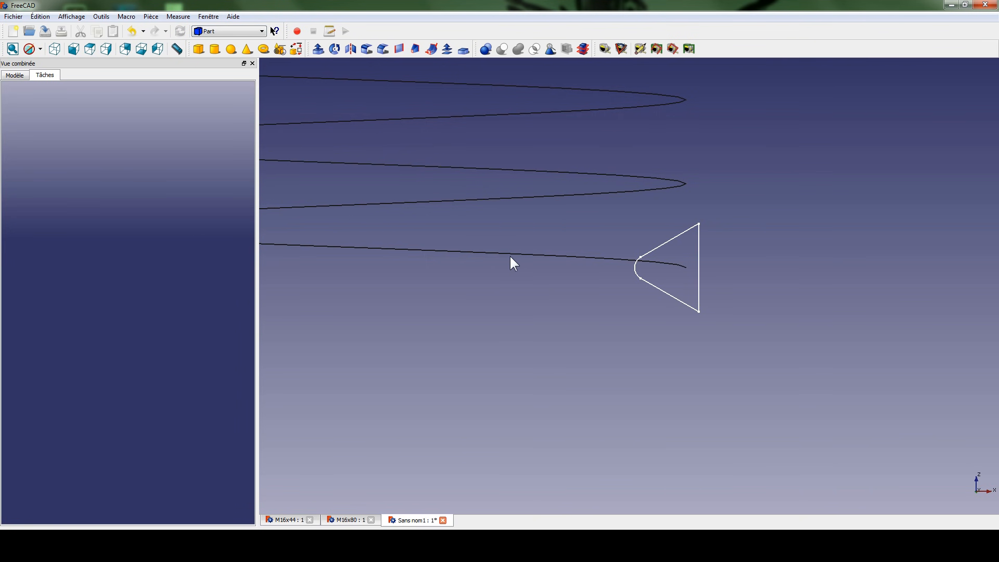
- Rename the thread profile sketch Sketch001 as "Profil" in the model tree
{"action": "middle_click_drag", "start_coordinate": [594, 229], "coordinate": [592, 363]}
{"action": "middle_click_drag", "start_coordinate": [630, 232], "coordinate": [604, 278]}
{"action": "scroll", "coordinate": [608, 281], "scroll_direction": "up", "scroll_amount": 3}
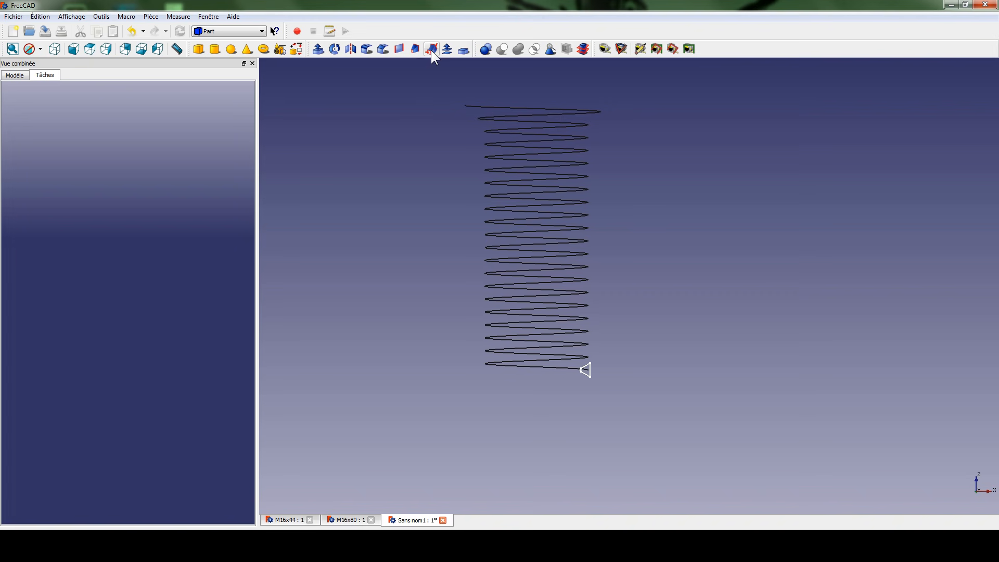
{"action": "left_click", "coordinate": [13, 76]}
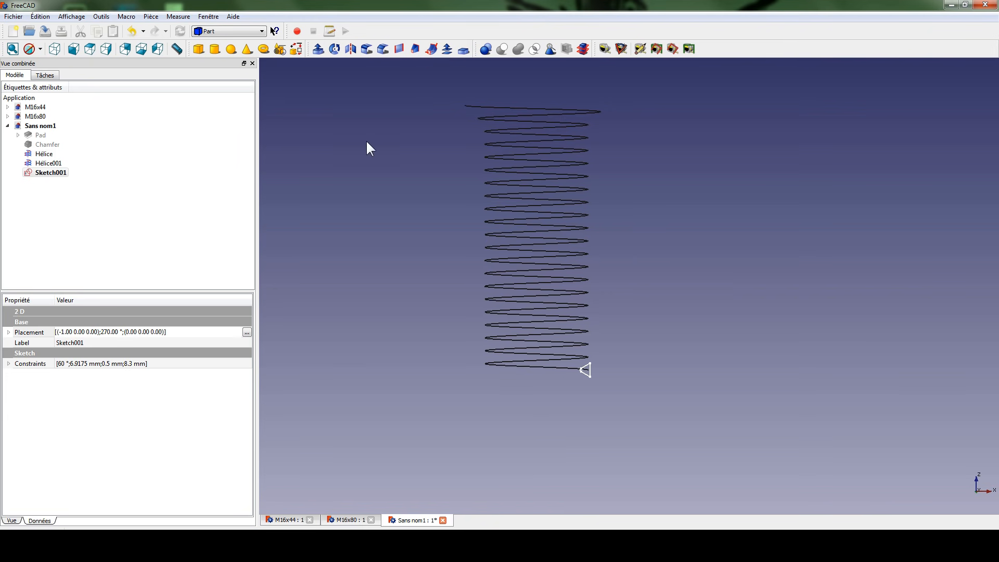
{"action": "left_click", "coordinate": [418, 219]}
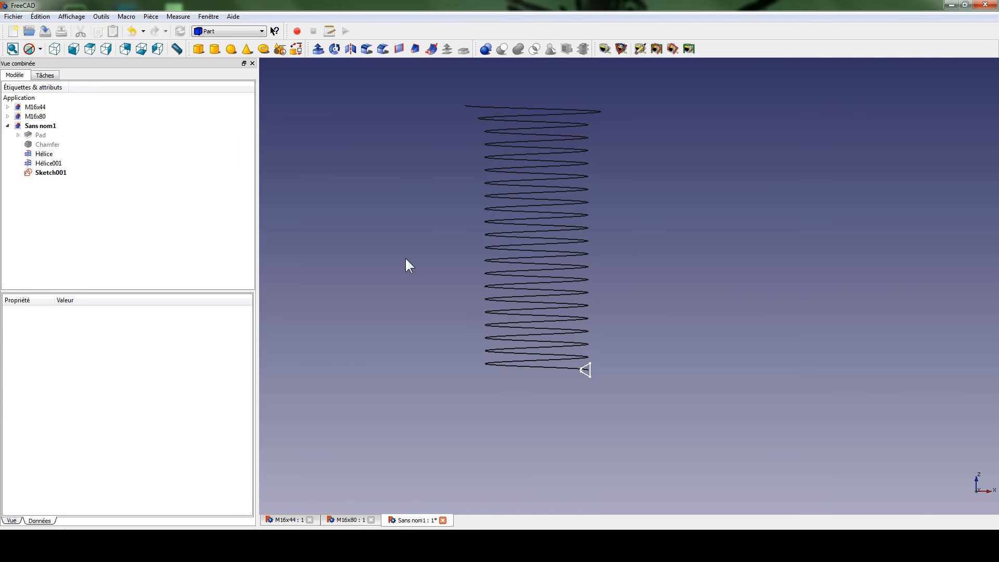
{"action": "left_click", "coordinate": [48, 163]}
{"action": "left_click", "coordinate": [46, 171]}
{"action": "left_click", "coordinate": [46, 171]}
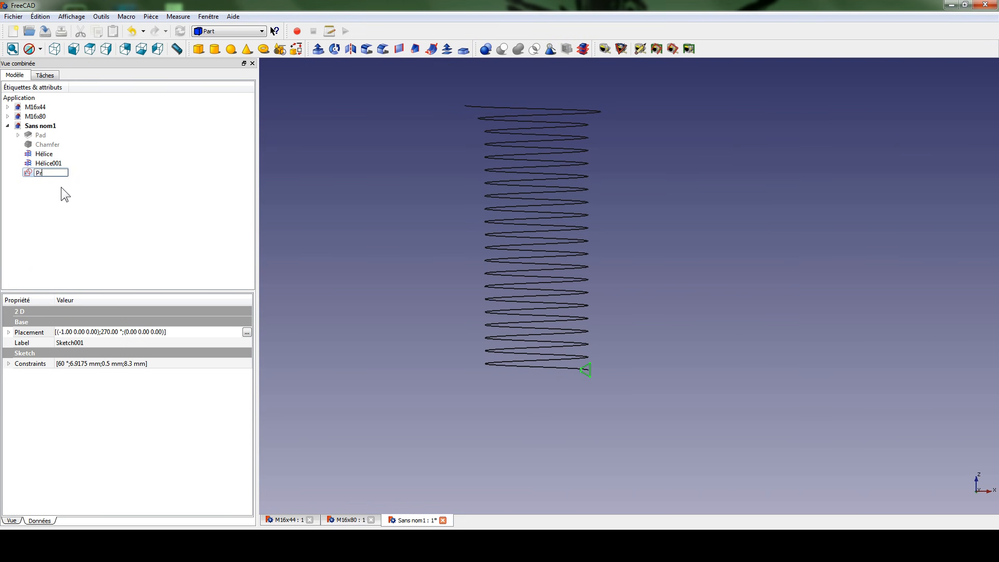
{"action": "left_click", "coordinate": [61, 186]}
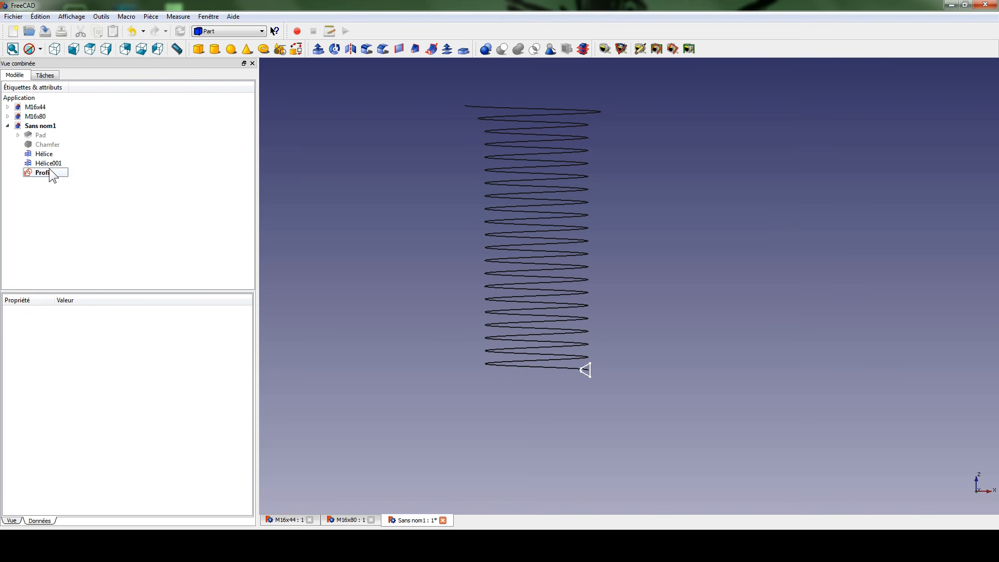
- Rename the main 38 mm high helix as "géo filetage"
{"action": "left_click", "coordinate": [49, 164]}
{"action": "left_click", "coordinate": [49, 154]}
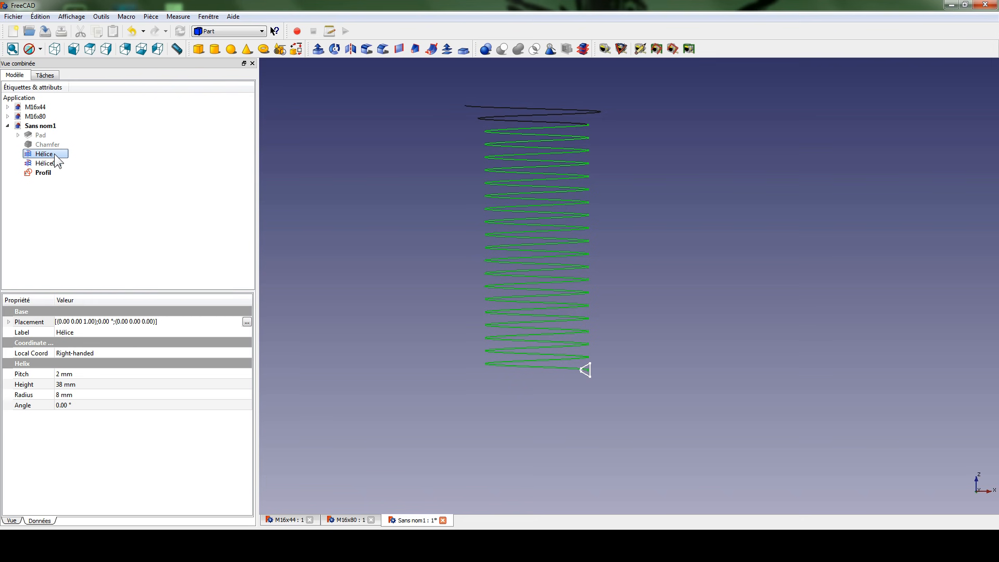
{"action": "left_click", "coordinate": [55, 155]}
{"action": "type", "text": "géo filetage"}
{"action": "key", "text": "Return"}
- Rename the upper thread run-out helix Hélice001 as "géo sortie filetage"
{"action": "left_click", "coordinate": [49, 163]}
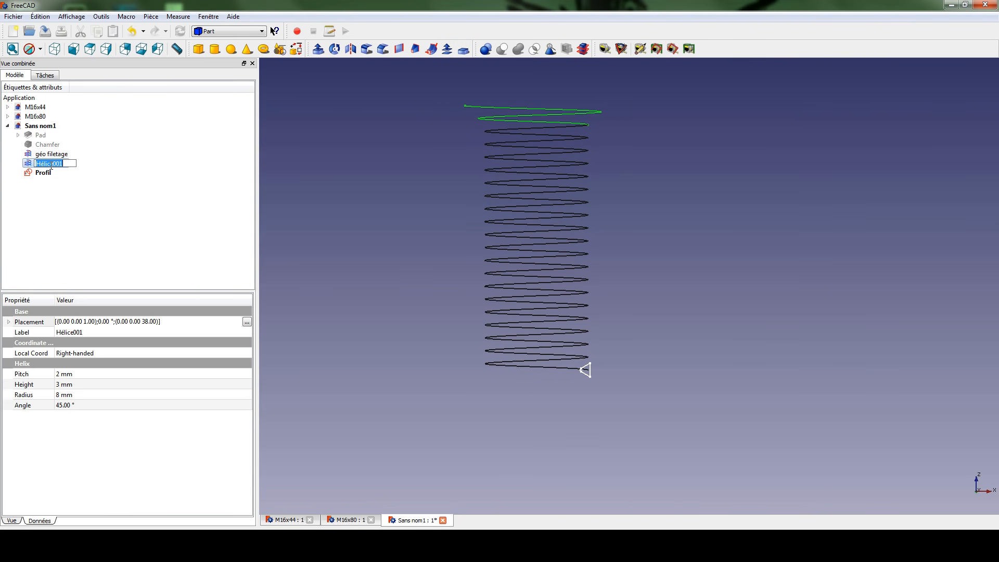
{"action": "type", "text": "géo surtie filetage"}
{"action": "key", "text": "Return"}
{"action": "left_click", "coordinate": [70, 198]}
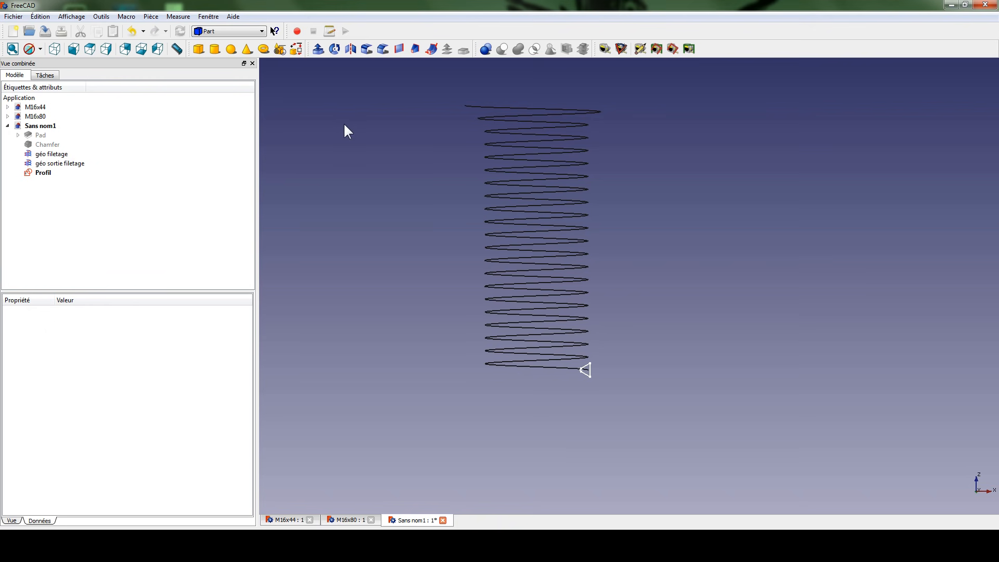
- Start a Sweep with Profil as its section, enabling solid creation and Frenet
{"action": "left_click", "coordinate": [429, 49]}
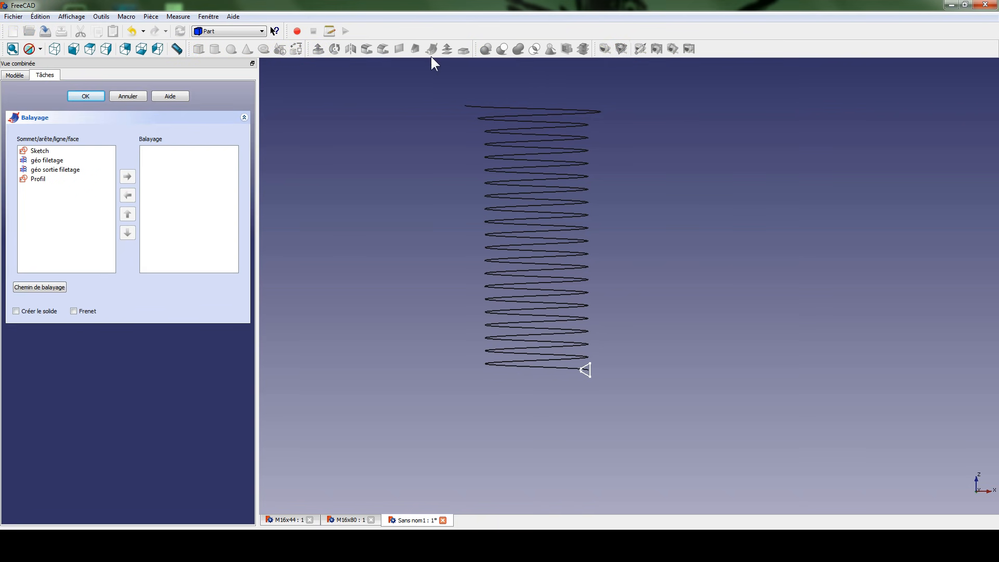
{"action": "left_click", "coordinate": [37, 179]}
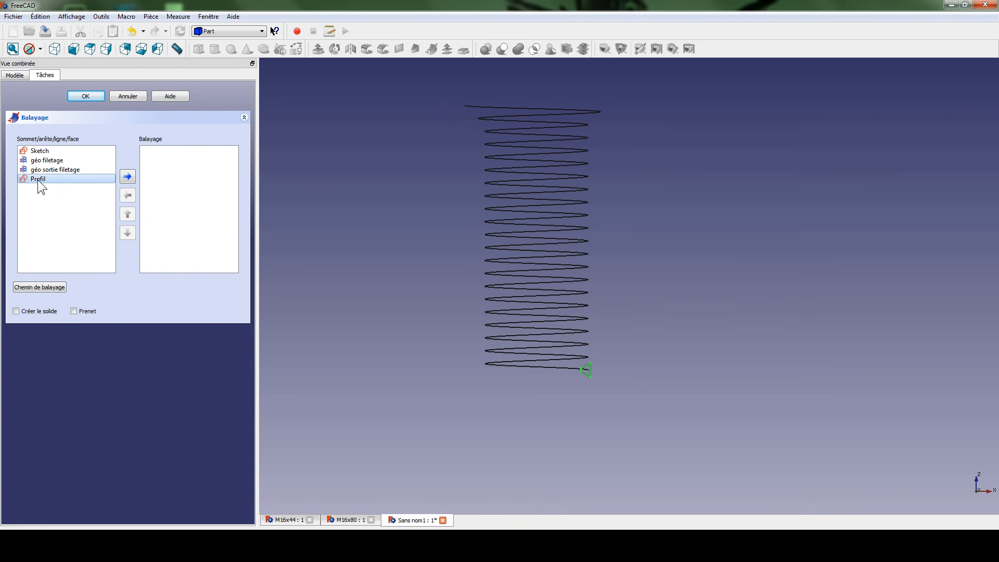
{"action": "left_click", "coordinate": [127, 177]}
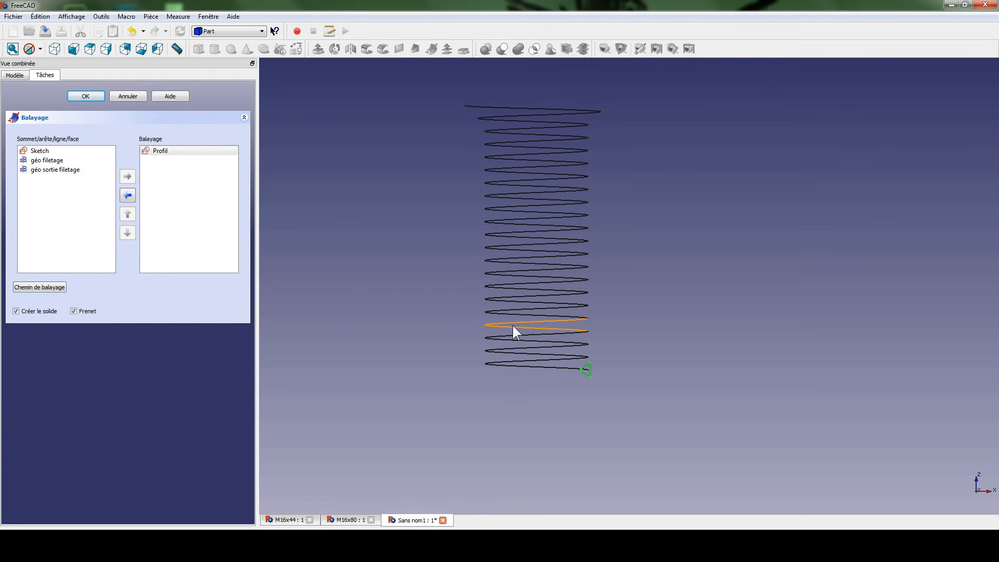
- Examine how the thread profile sits at the start of the helix and how the two helices run
{"action": "middle_click_drag", "start_coordinate": [501, 329], "coordinate": [573, 370]}
{"action": "scroll", "coordinate": [566, 312], "scroll_direction": "up", "scroll_amount": 5}
{"action": "scroll", "coordinate": [567, 314], "scroll_direction": "down", "scroll_amount": 5}
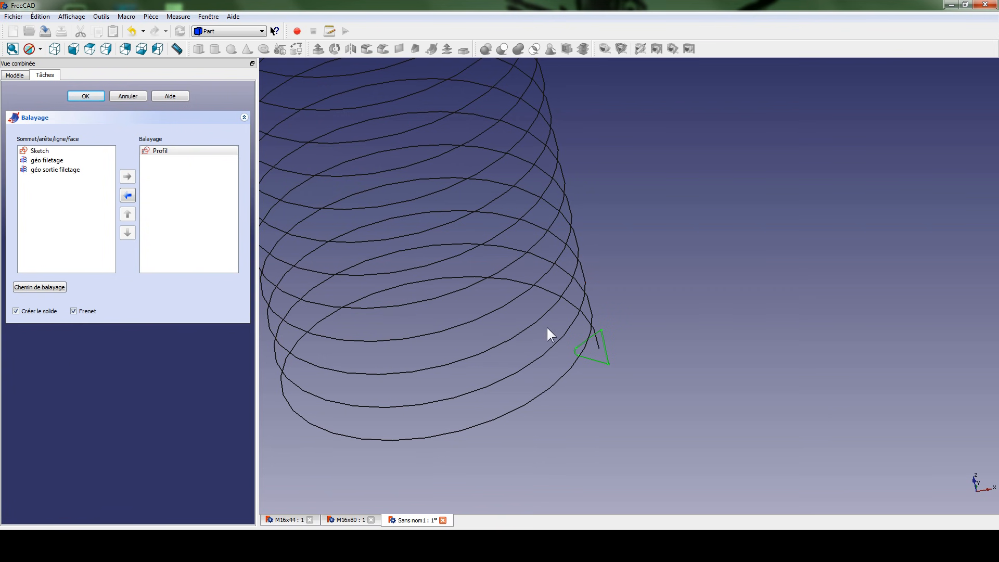
{"action": "middle_click_drag", "start_coordinate": [591, 333], "coordinate": [595, 331]}
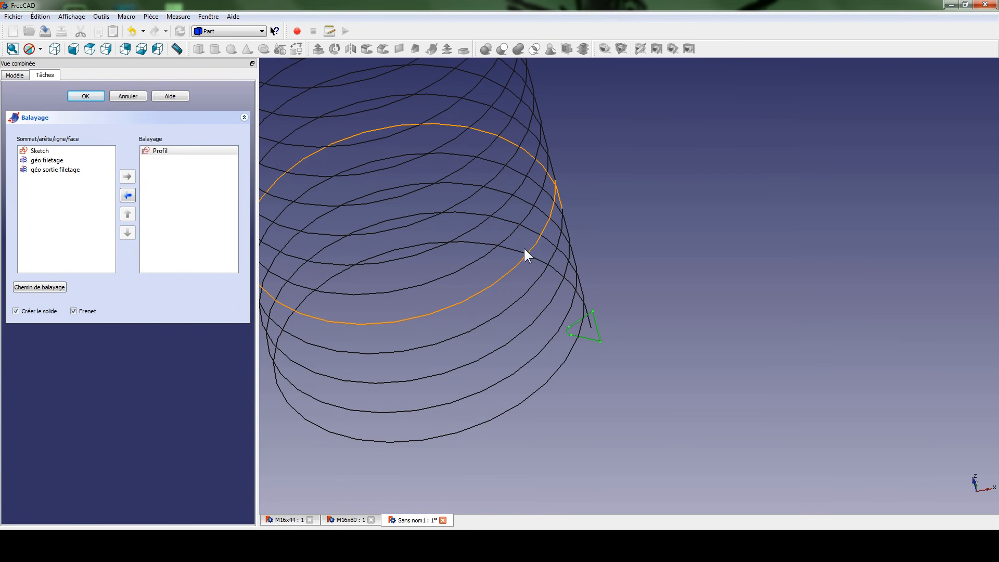
{"action": "middle_click_drag", "start_coordinate": [563, 332], "coordinate": [547, 301]}
{"action": "key", "text": "1"}
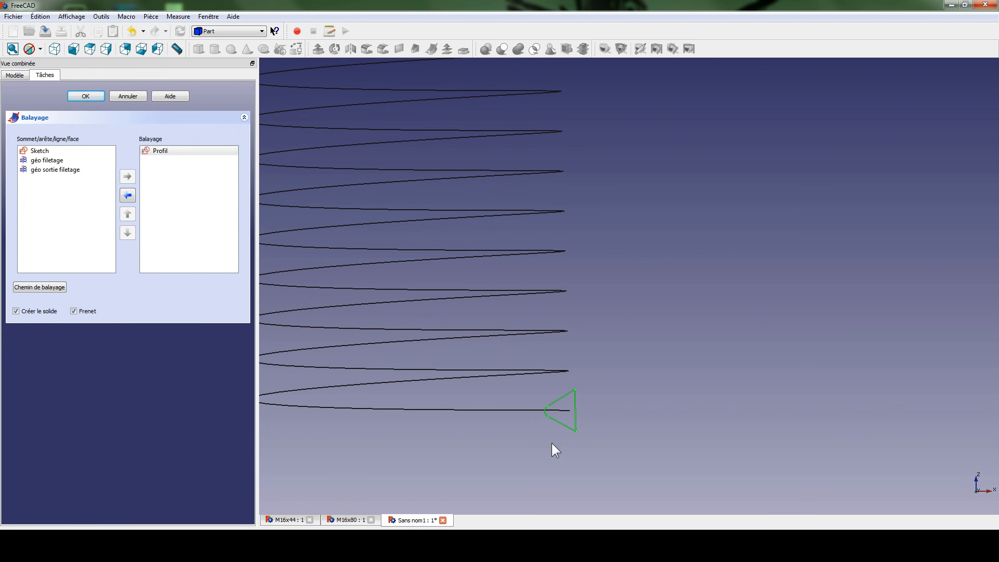
{"action": "scroll", "coordinate": [478, 286], "scroll_direction": "down", "scroll_amount": 1}
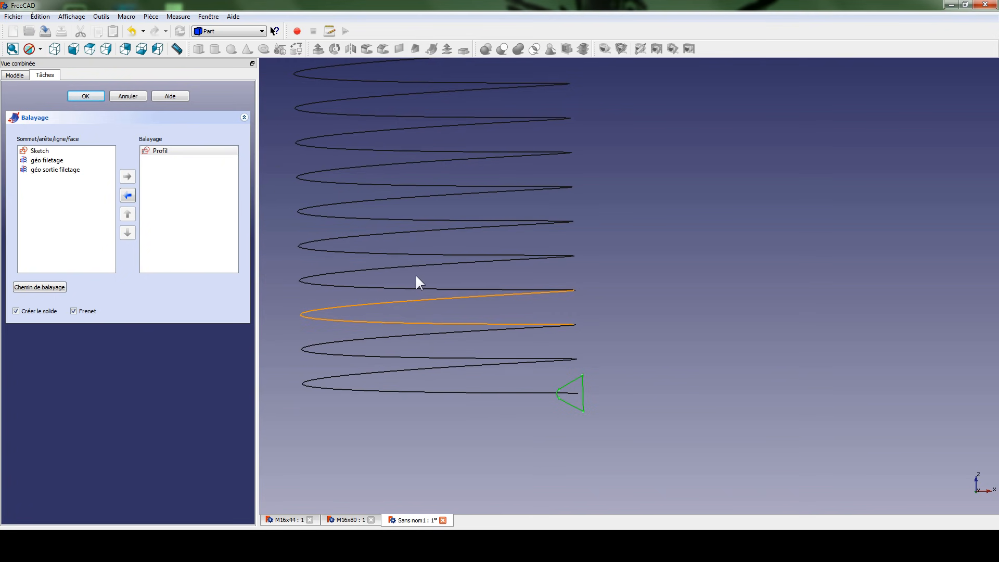
{"action": "scroll", "coordinate": [513, 217], "scroll_direction": "down", "scroll_amount": 3}
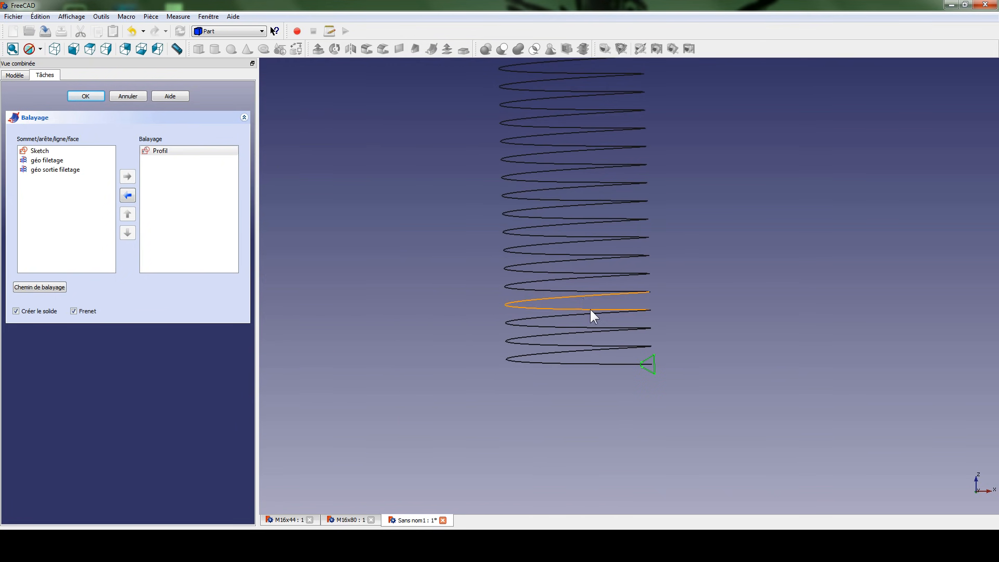
{"action": "middle_click_drag", "start_coordinate": [552, 234], "coordinate": [573, 301]}
{"action": "scroll", "coordinate": [568, 305], "scroll_direction": "down", "scroll_amount": 1}
{"action": "middle_click_drag", "start_coordinate": [624, 232], "coordinate": [612, 258]}
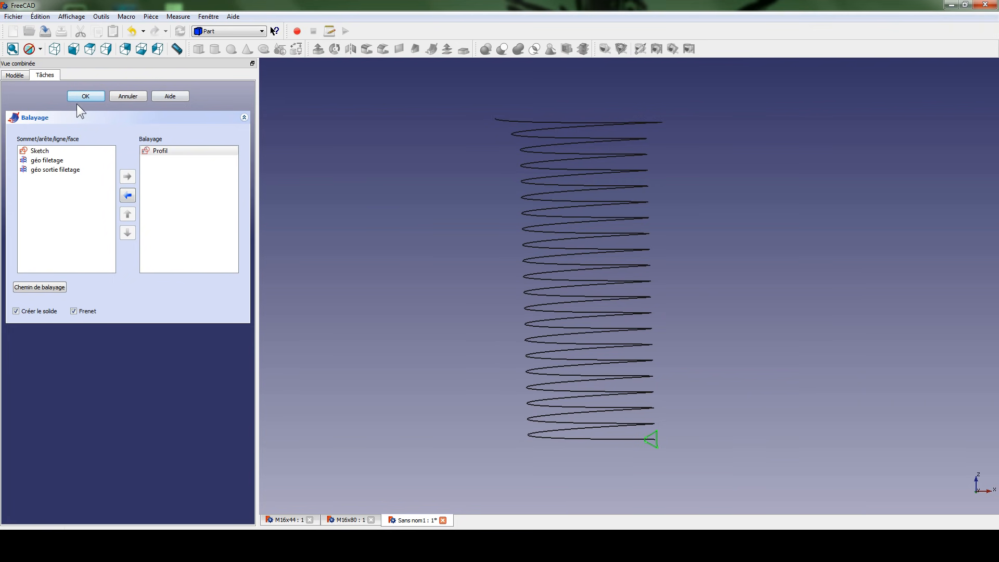
- Use the helix géo filetage as the sweep path and create the main thread solid
{"action": "left_click", "coordinate": [37, 286]}
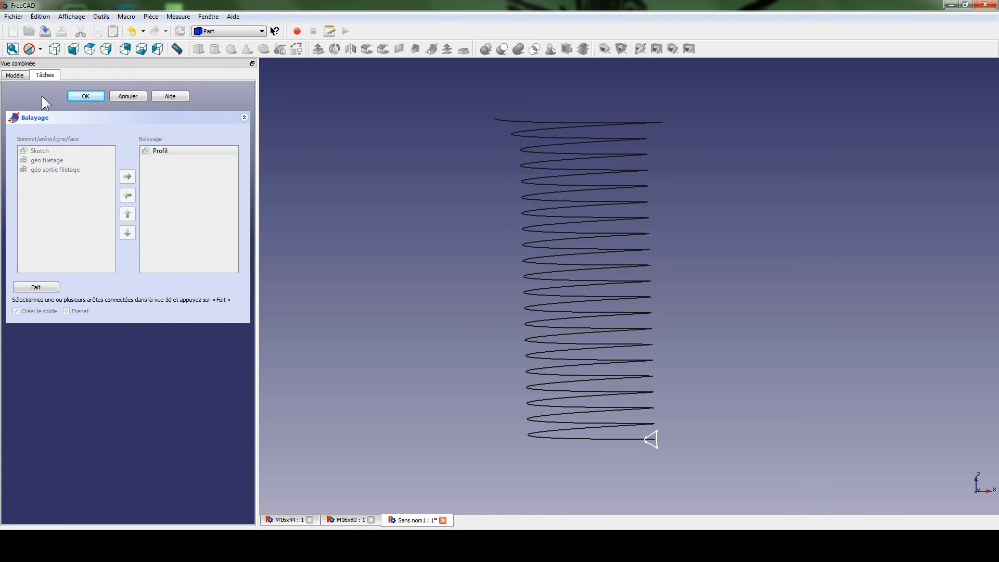
{"action": "left_click", "coordinate": [15, 75]}
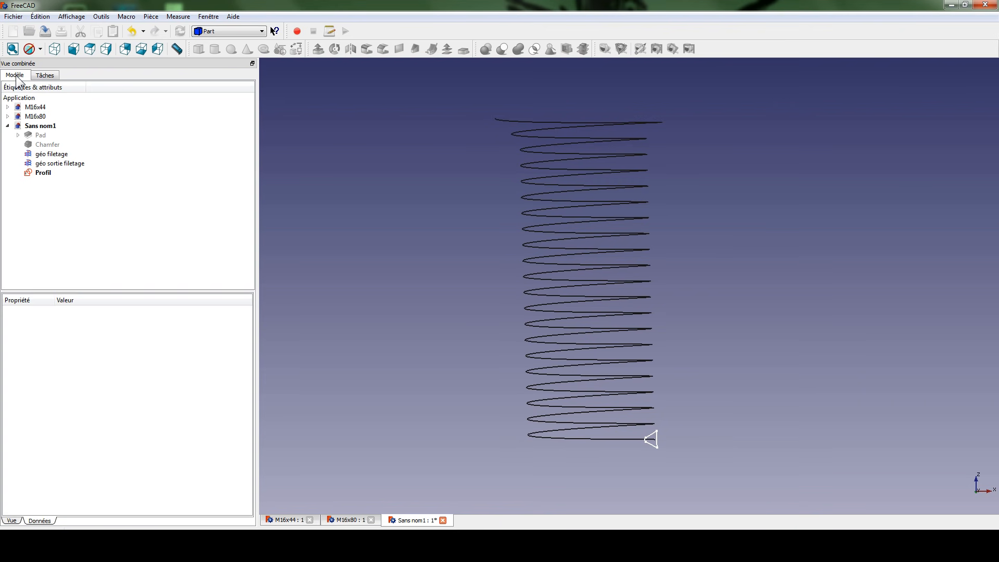
{"action": "left_click", "coordinate": [60, 155]}
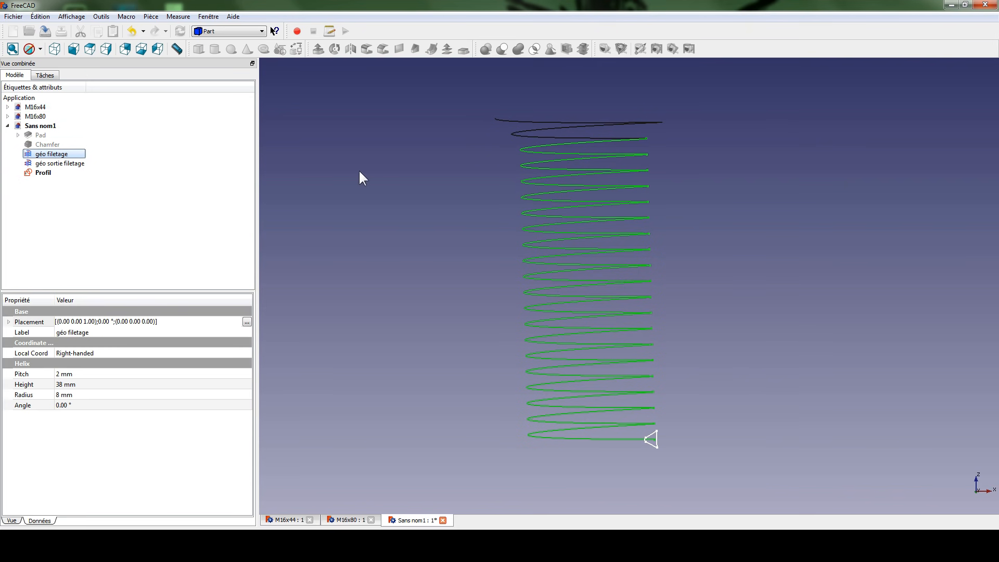
{"action": "left_click", "coordinate": [45, 76]}
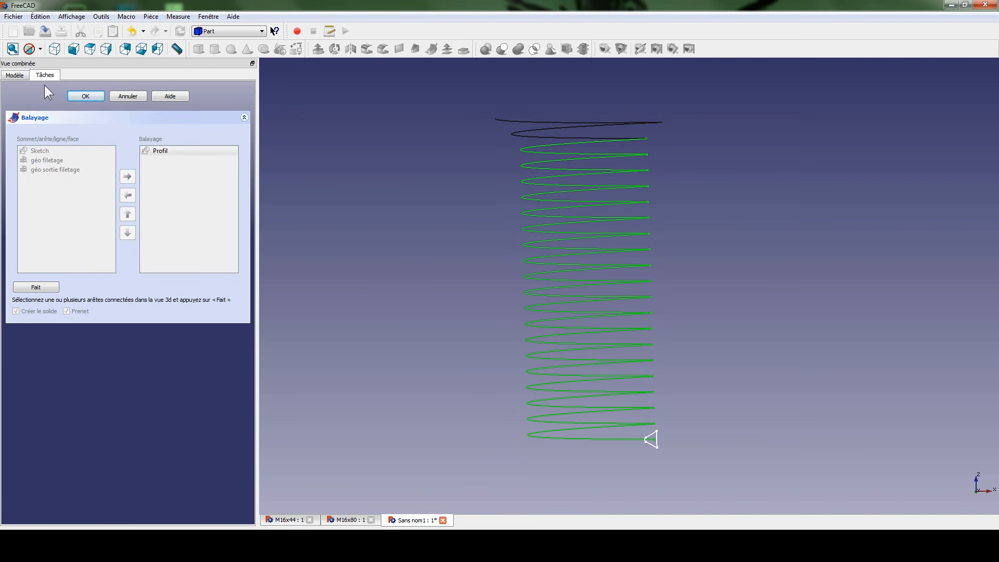
{"action": "left_click", "coordinate": [46, 286]}
{"action": "left_click", "coordinate": [96, 98]}
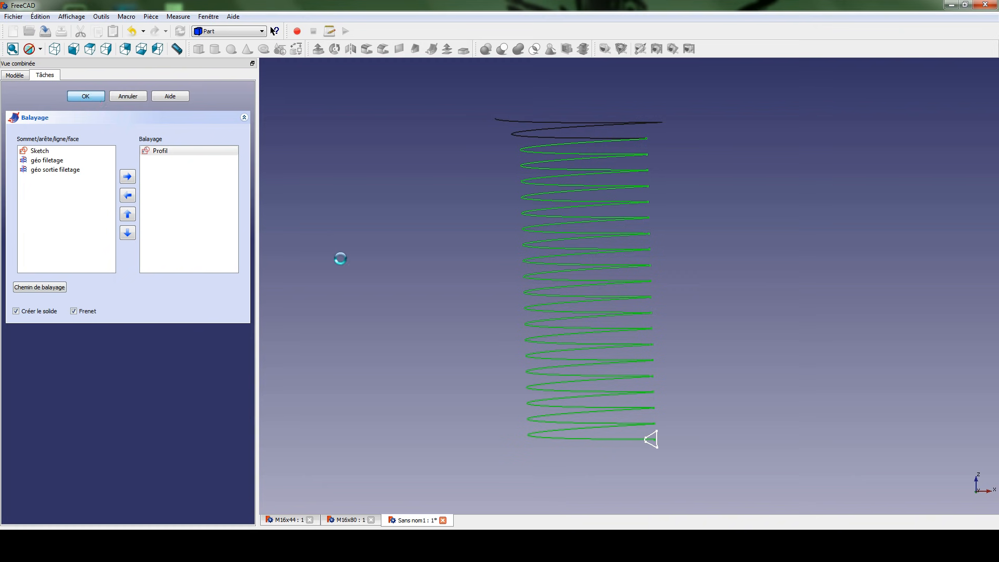
{"action": "middle_click_drag", "start_coordinate": [449, 353], "coordinate": [333, 255]}
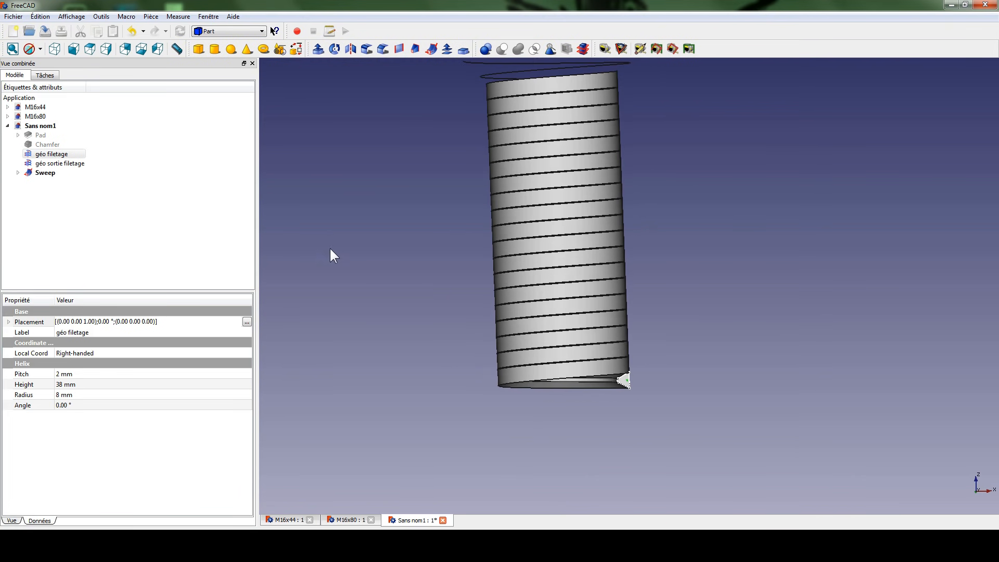
- Rename the new sweep as "Filetage solide" in the model tree
{"action": "left_click", "coordinate": [52, 173]}
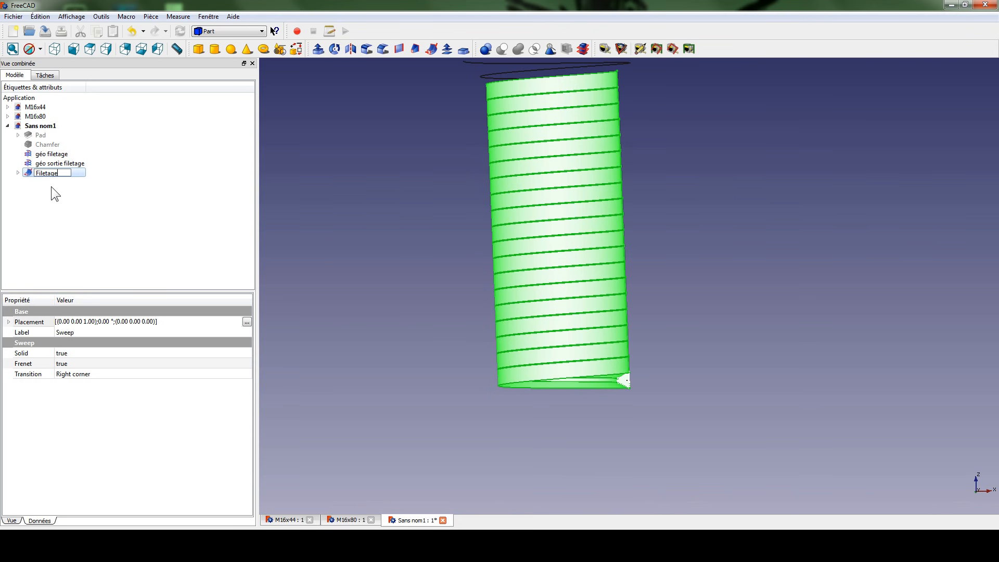
{"action": "type", "text": "Filetage solide"}
{"action": "left_click", "coordinate": [51, 187]}
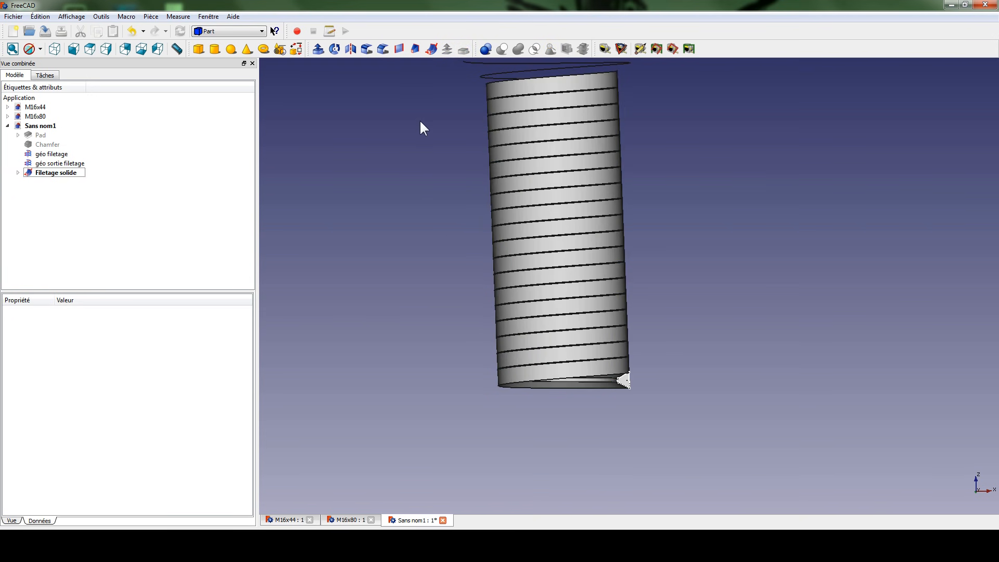
- Sweep Profil along the helix géo sortie filetage as a solid with Frenet enabled
{"action": "middle_click_drag", "start_coordinate": [420, 120], "coordinate": [457, 218]}
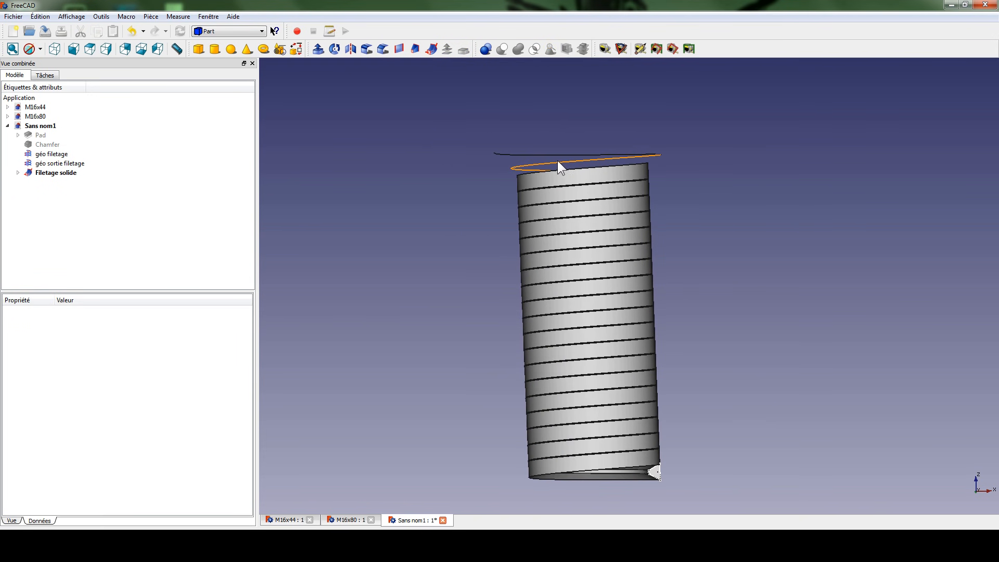
{"action": "left_click", "coordinate": [427, 54]}
{"action": "left_click", "coordinate": [39, 178]}
{"action": "left_click", "coordinate": [127, 176]}
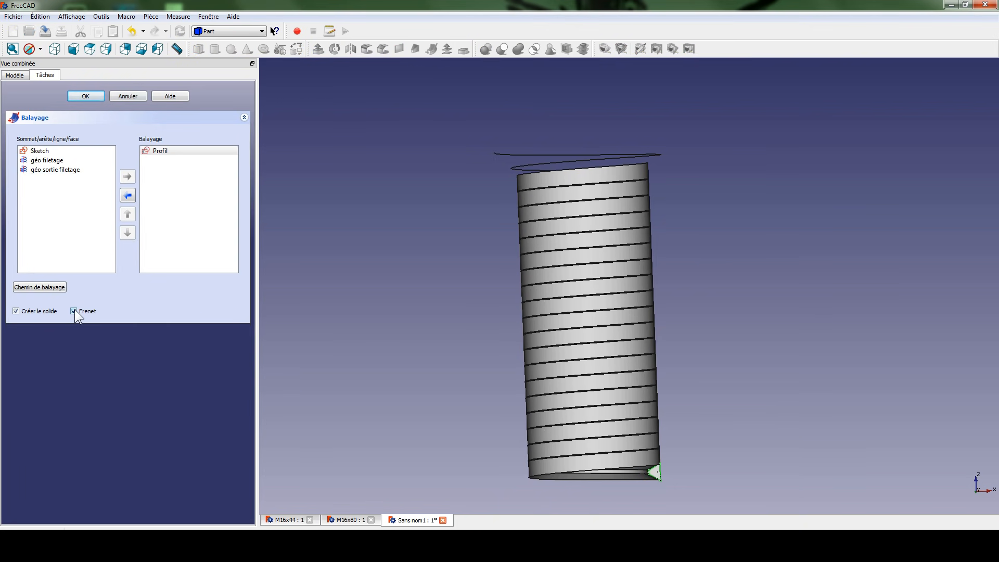
{"action": "left_click", "coordinate": [39, 288]}
{"action": "left_click", "coordinate": [16, 77]}
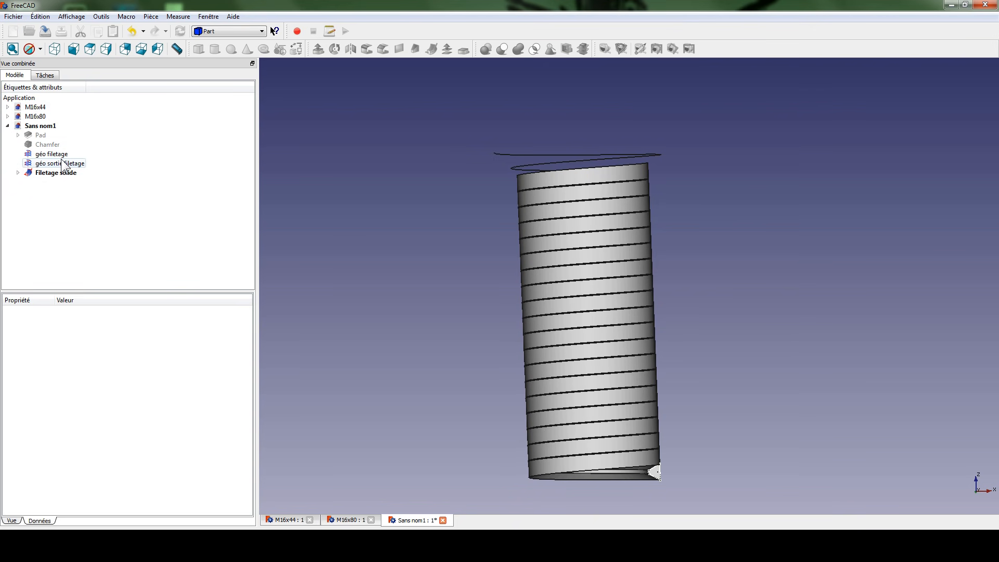
{"action": "left_click", "coordinate": [60, 164]}
{"action": "left_click", "coordinate": [37, 76]}
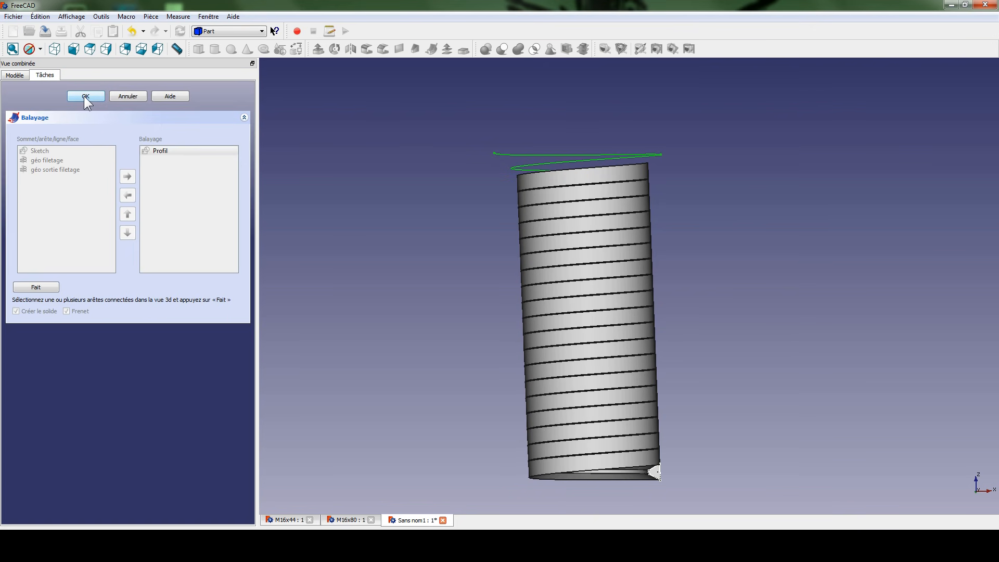
{"action": "left_click", "coordinate": [37, 287]}
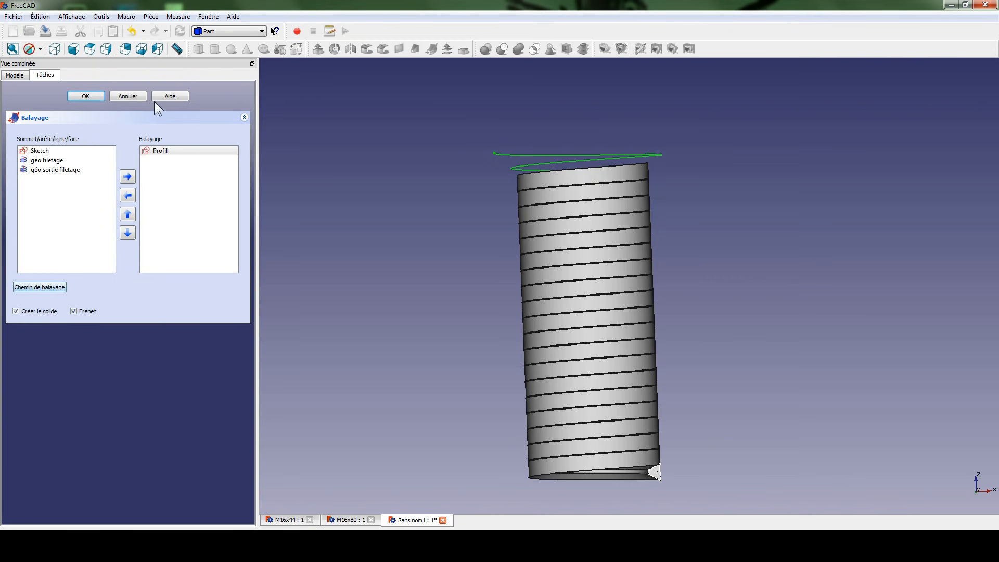
{"action": "left_click", "coordinate": [80, 98]}
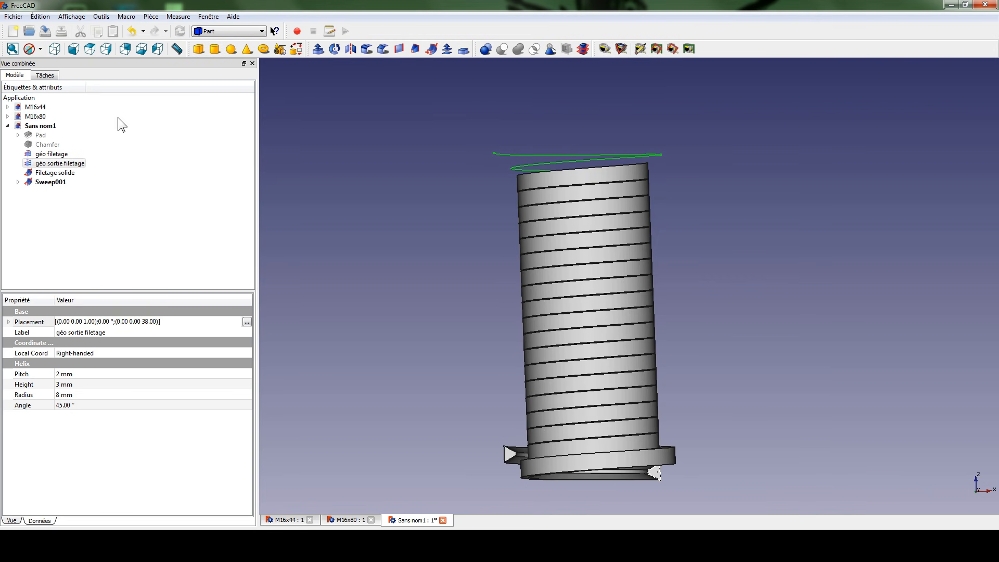
- Examine the position of the run-out sweep relative to its helix and the main thread
{"action": "middle_click_drag", "start_coordinate": [414, 277], "coordinate": [426, 219]}
{"action": "middle_click_drag", "start_coordinate": [473, 291], "coordinate": [486, 270]}
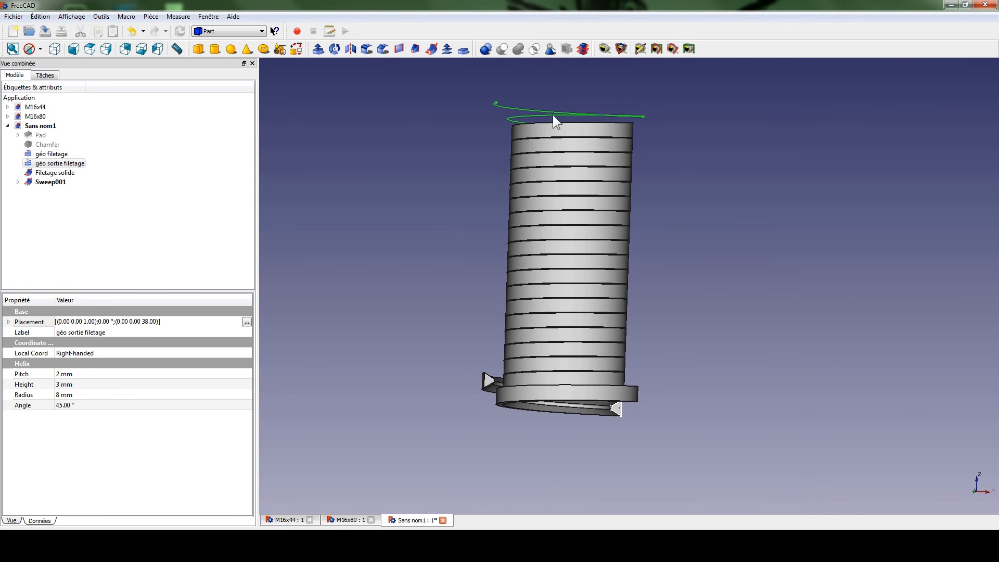
{"action": "mouse_move", "coordinate": [457, 326]}
{"action": "middle_mouse_down"}
{"action": "mouse_move", "coordinate": [458, 298]}
{"action": "mouse_move", "coordinate": [459, 307]}
{"action": "middle_mouse_up"}
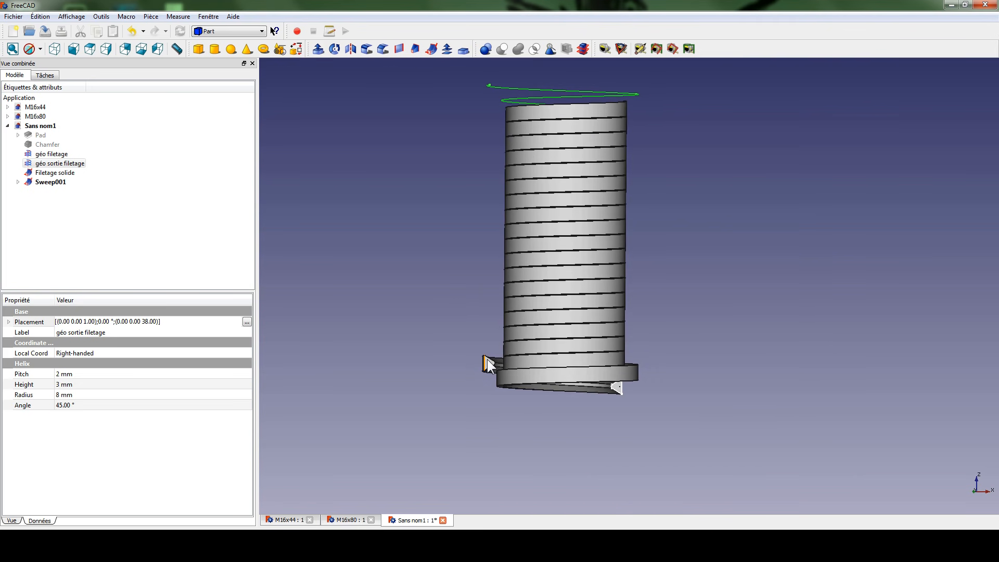
{"action": "middle_click_drag", "start_coordinate": [598, 386], "coordinate": [512, 396]}
{"action": "middle_click_drag", "start_coordinate": [490, 241], "coordinate": [615, 279]}
{"action": "middle_click_drag", "start_coordinate": [399, 199], "coordinate": [408, 248]}
{"action": "middle_click_drag", "start_coordinate": [464, 174], "coordinate": [461, 189]}
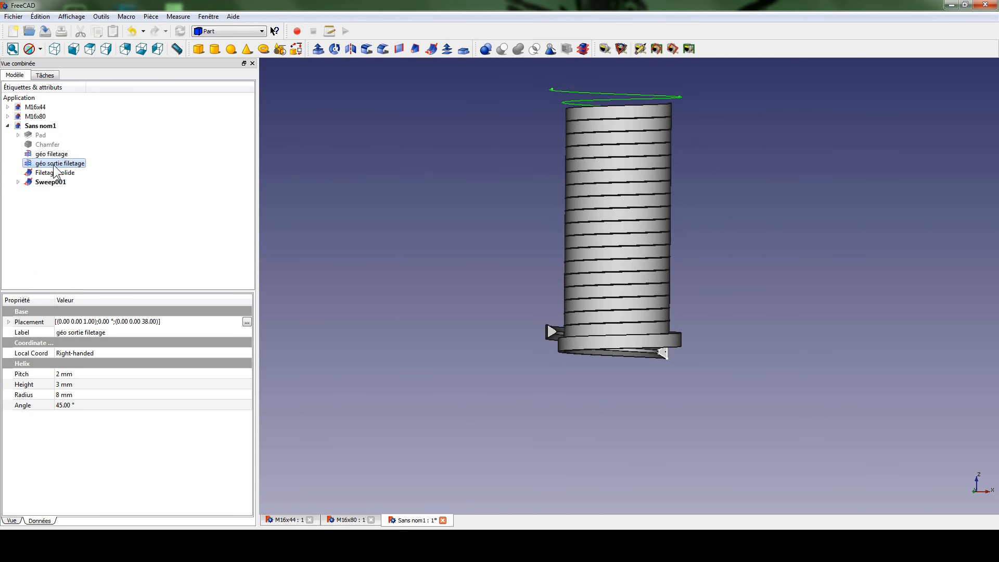
- Hide the two helices géo sortie filetage and géo filetage
{"action": "key", "text": "space"}
{"action": "left_click", "coordinate": [54, 154]}
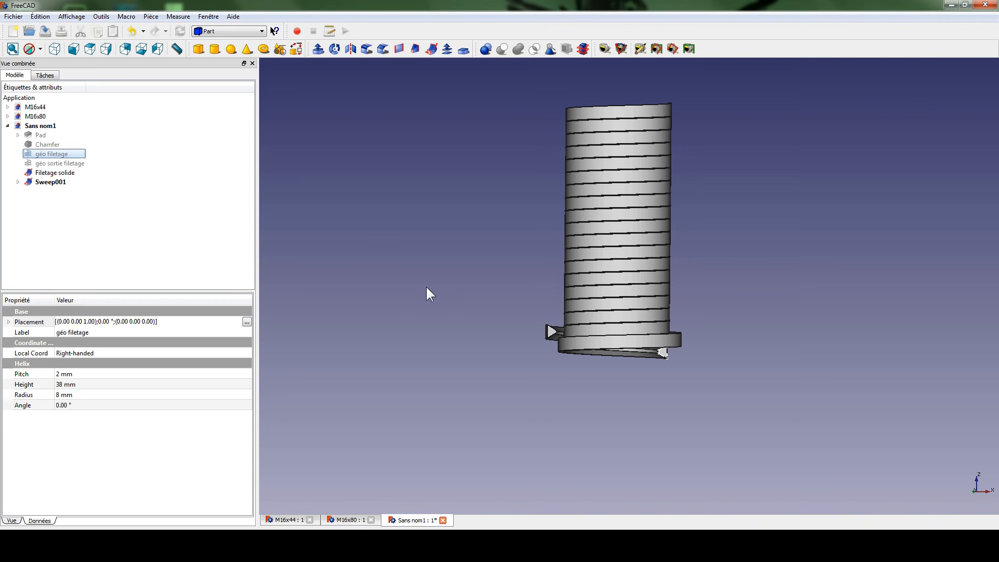
{"action": "middle_click_drag", "start_coordinate": [550, 325], "coordinate": [514, 279]}
- Rename the run-out sweep Sweep001 as "Filetage sortie Solide"
{"action": "left_click", "coordinate": [51, 182]}
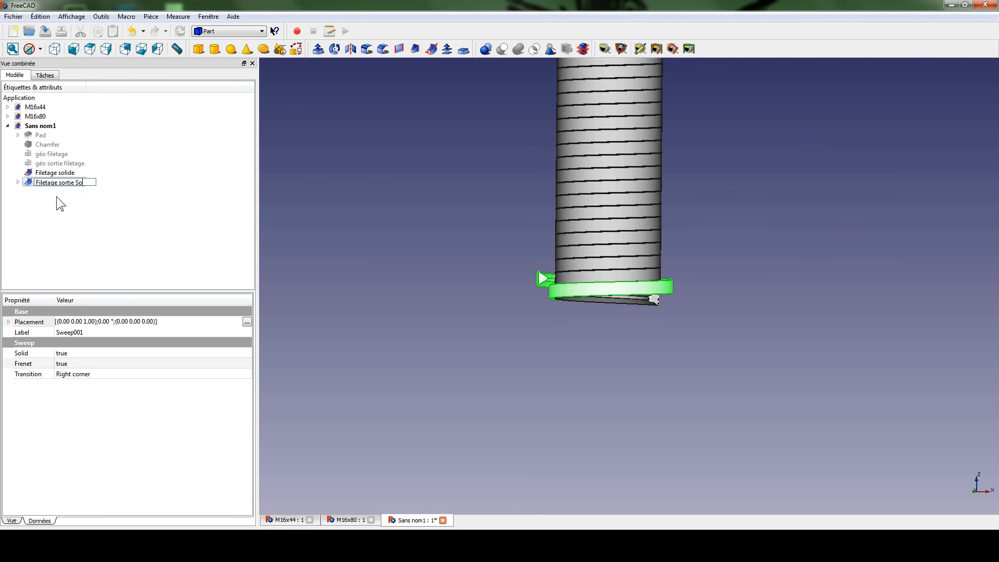
{"action": "type", "text": "lide"}
{"action": "key", "text": "Return"}
- Move Filetage sortie Solide to the upper end of the main thread by setting its placement's Z translation to 38 mm
{"action": "left_click", "coordinate": [78, 182]}
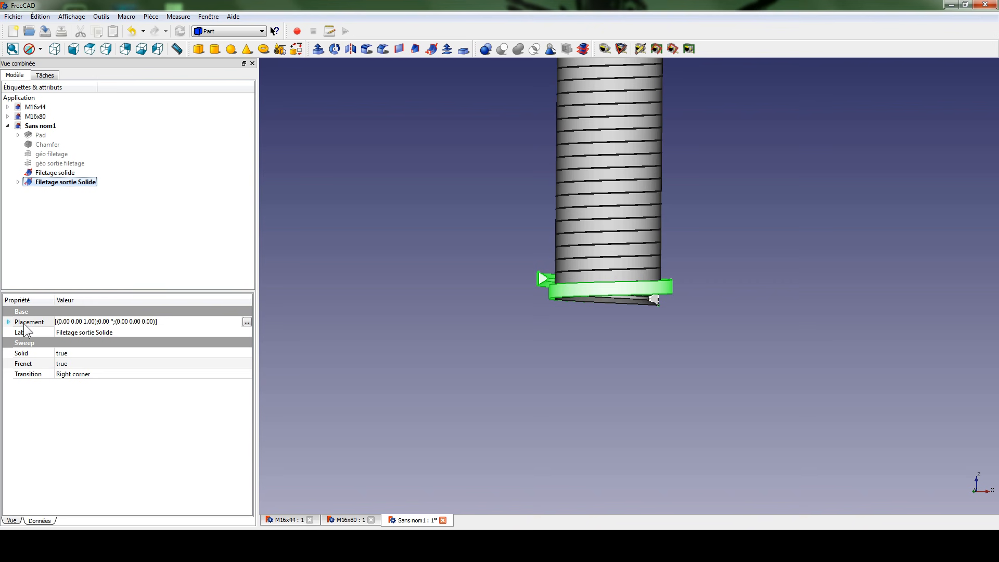
{"action": "left_click", "coordinate": [246, 322]}
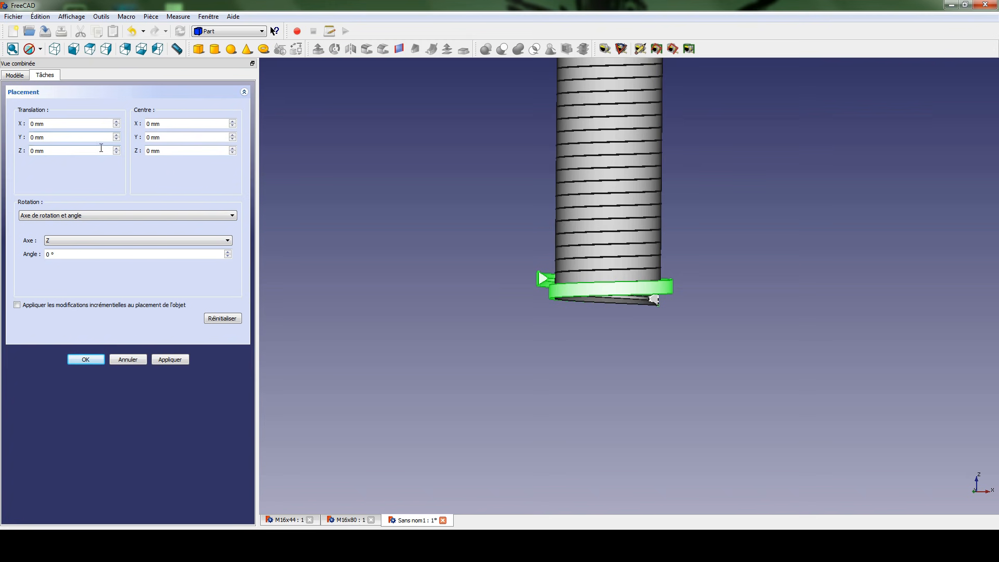
{"action": "left_click", "coordinate": [117, 148]}
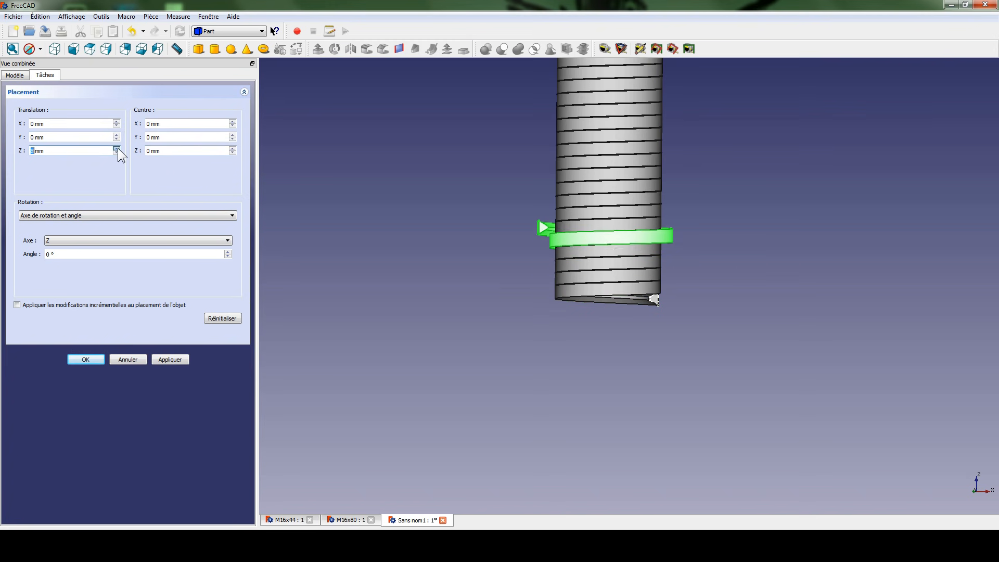
{"action": "left_click", "coordinate": [117, 148]}
{"action": "middle_click_drag", "start_coordinate": [415, 116], "coordinate": [425, 304]}
{"action": "left_click_drag", "start_coordinate": [116, 148], "coordinate": [116, 148]}
{"action": "left_click", "coordinate": [116, 149]}
{"action": "left_click", "coordinate": [116, 148]}
{"action": "middle_click_drag", "start_coordinate": [649, 289], "coordinate": [572, 325]}
{"action": "left_click", "coordinate": [171, 359]}
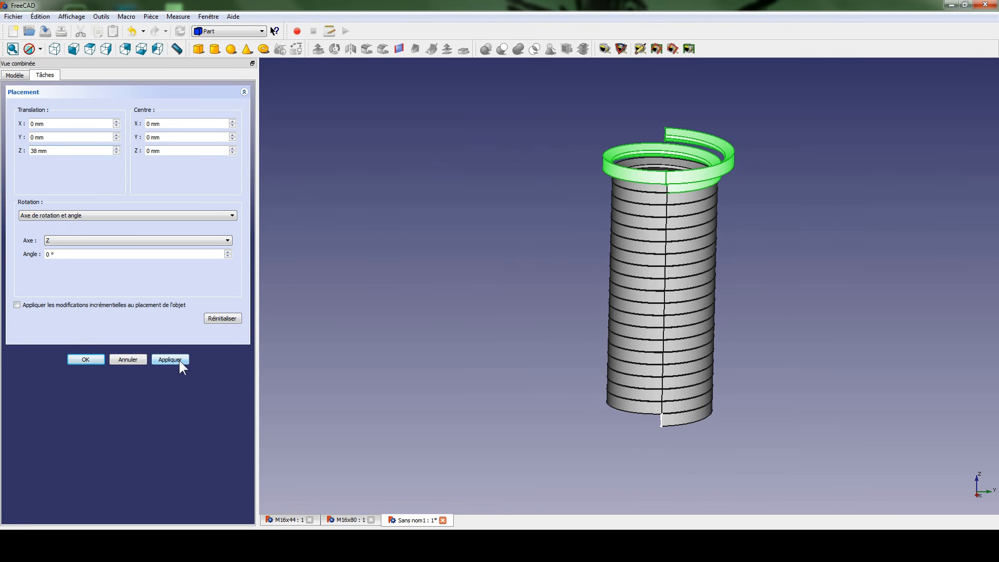
{"action": "left_click", "coordinate": [85, 361]}
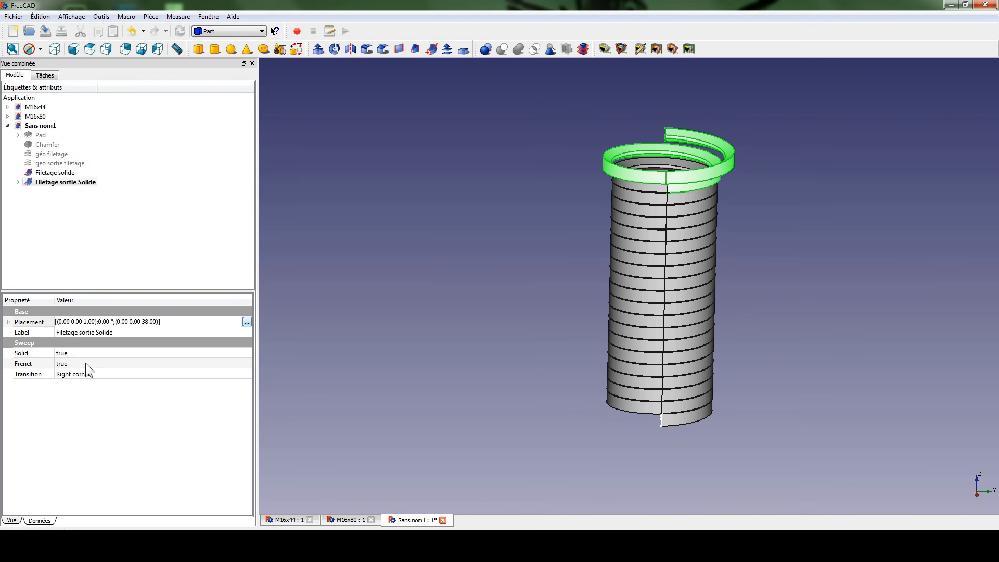
{"action": "left_click", "coordinate": [522, 209]}
{"action": "mouse_move", "coordinate": [579, 220]}
{"action": "middle_mouse_down"}
{"action": "mouse_move", "coordinate": [553, 245]}
{"action": "mouse_move", "coordinate": [566, 216]}
{"action": "mouse_move", "coordinate": [578, 238]}
{"action": "middle_mouse_up"}
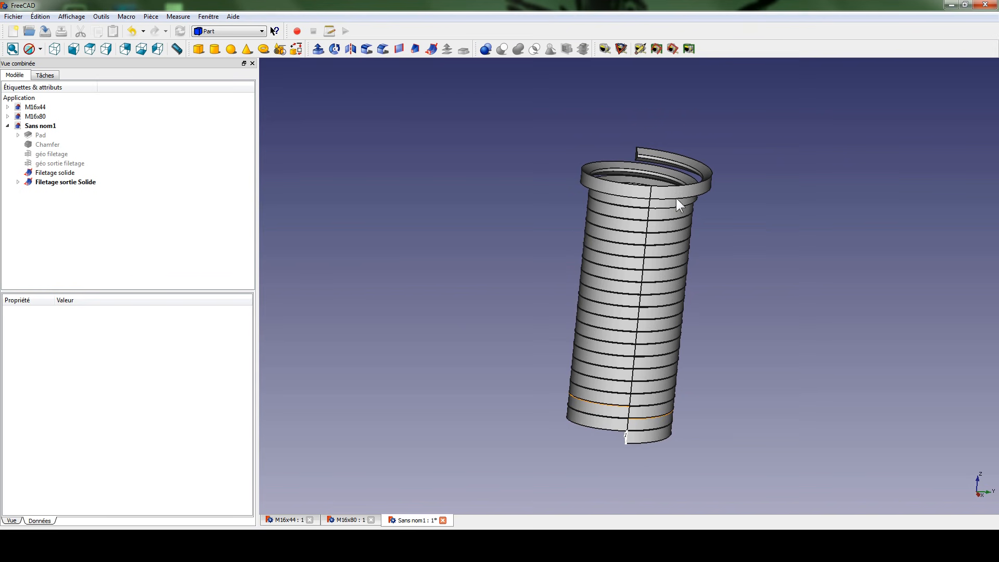
{"action": "mouse_move", "coordinate": [622, 198]}
{"action": "middle_mouse_down"}
{"action": "mouse_move", "coordinate": [622, 264]}
{"action": "mouse_move", "coordinate": [626, 239]}
{"action": "mouse_move", "coordinate": [585, 223]}
{"action": "mouse_move", "coordinate": [611, 201]}
{"action": "middle_mouse_up"}
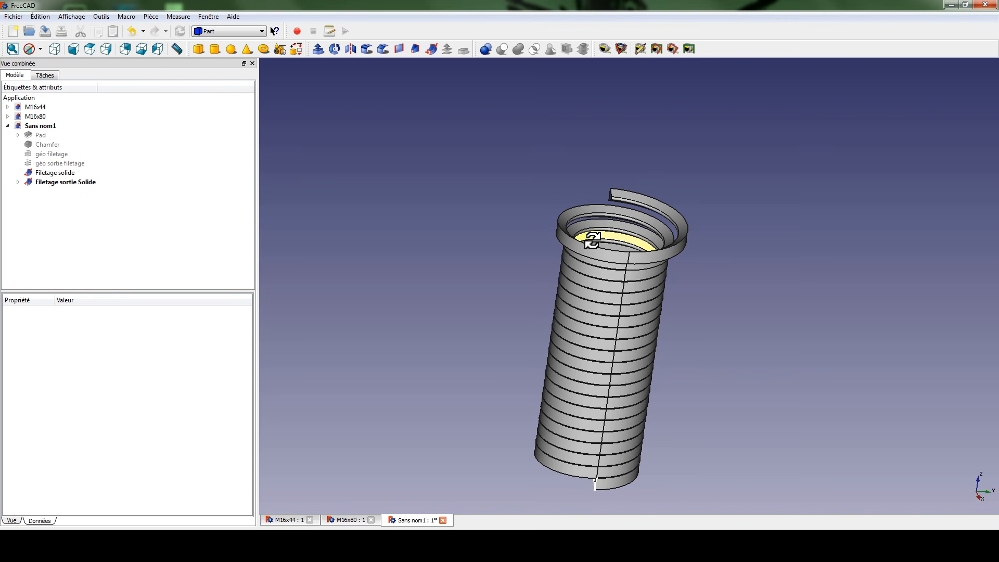
- Show the hidden Chamfer solid together with the main and run-out thread solids
{"action": "scroll", "coordinate": [594, 208], "scroll_direction": "up", "scroll_amount": 5}
{"action": "middle_click_drag", "start_coordinate": [447, 218], "coordinate": [446, 197]}
{"action": "scroll", "coordinate": [449, 200], "scroll_direction": "down", "scroll_amount": 3}
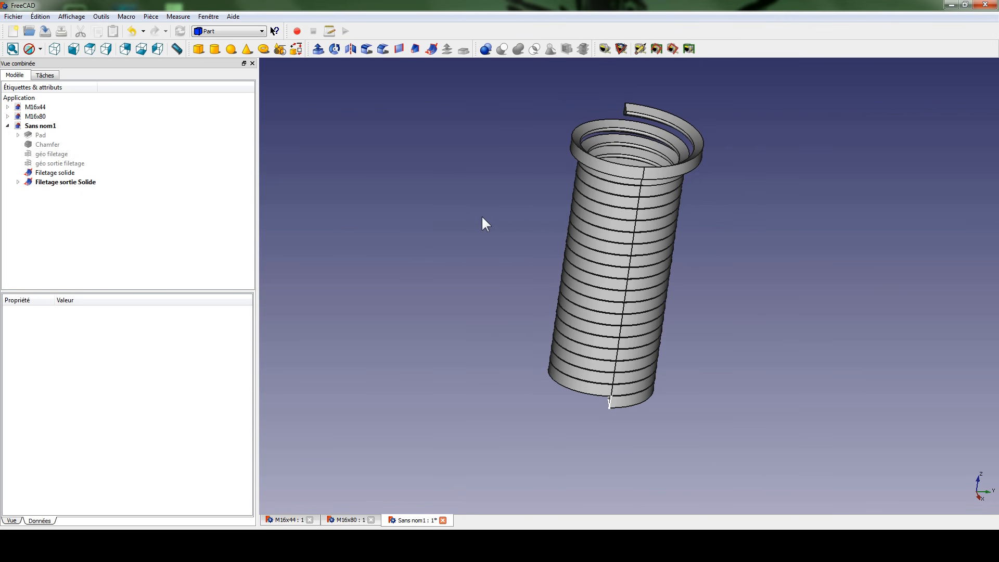
{"action": "scroll", "coordinate": [523, 224], "scroll_direction": "up", "scroll_amount": 3}
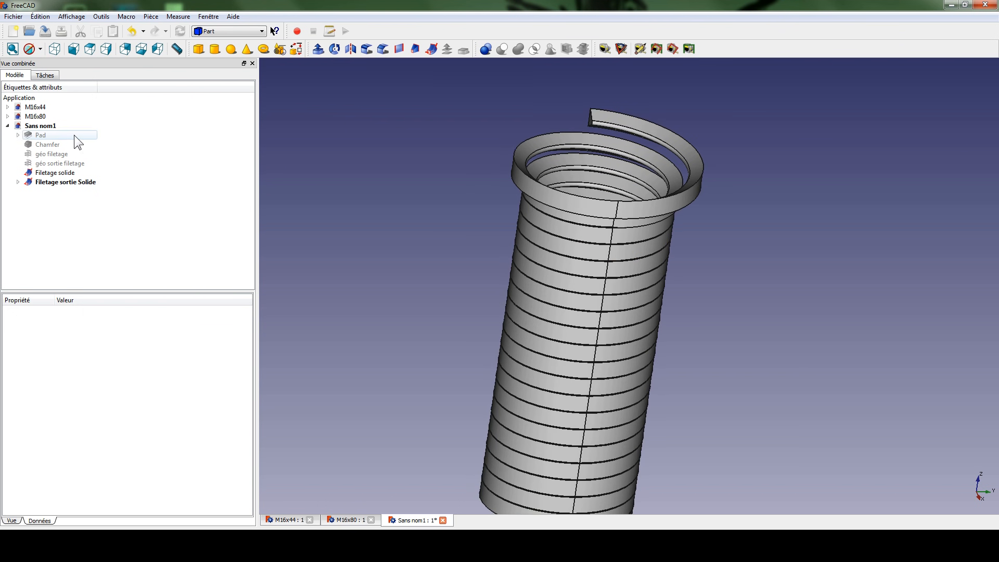
{"action": "left_click", "coordinate": [52, 144]}
{"action": "key", "text": "space"}
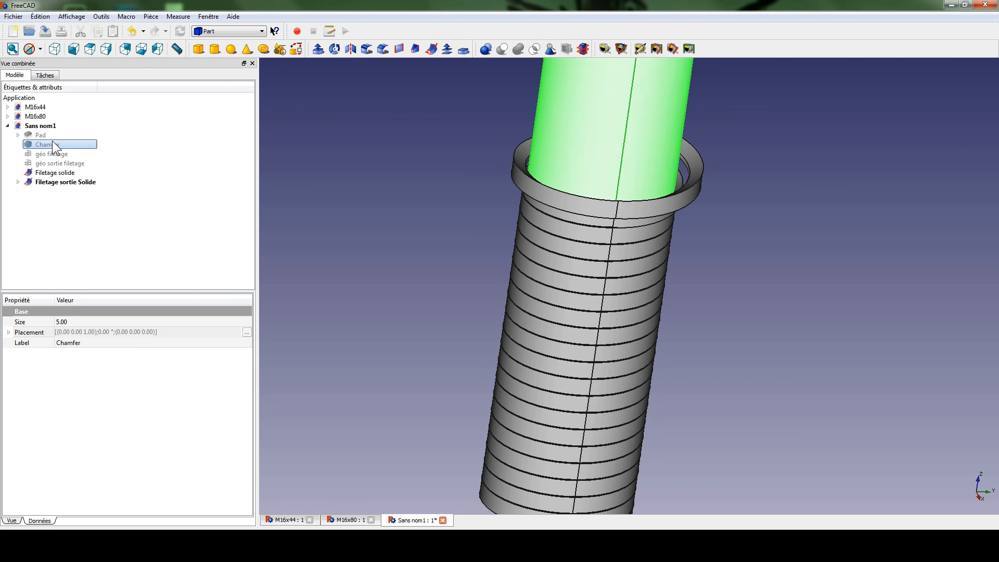
{"action": "scroll", "coordinate": [492, 208], "scroll_direction": "down", "scroll_amount": 3}
{"action": "middle_click_drag", "start_coordinate": [490, 250], "coordinate": [563, 216]}
{"action": "left_click", "coordinate": [550, 215]}
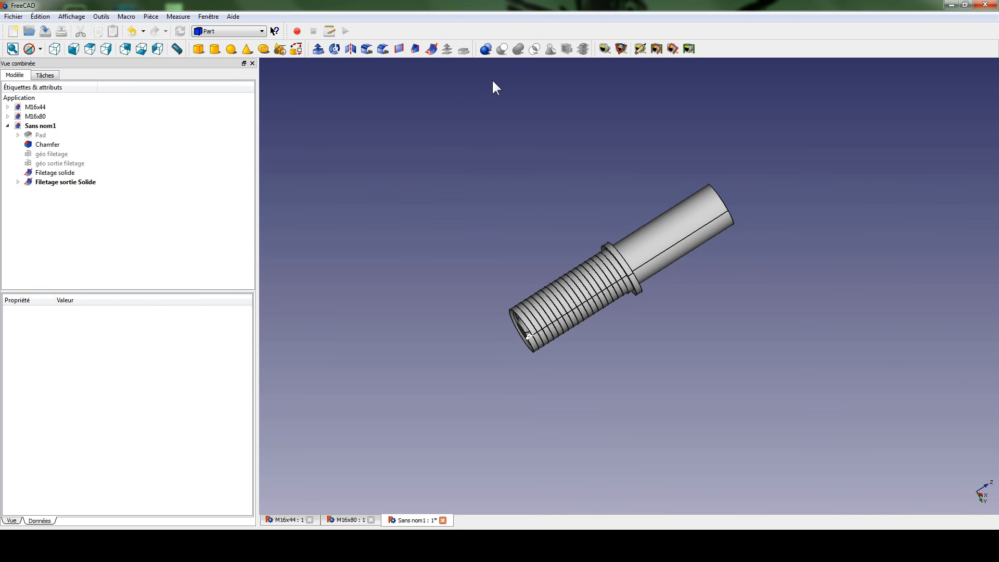
- Cut the main thread into the screw with a boolean difference of Chanfrein minus Filetage solide
{"action": "left_click", "coordinate": [485, 50]}
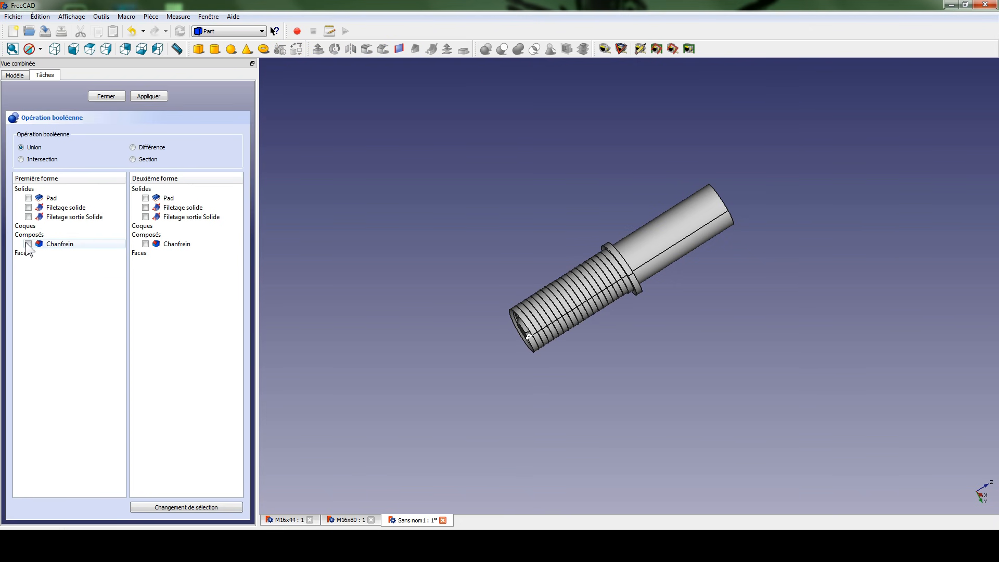
{"action": "left_click", "coordinate": [28, 244]}
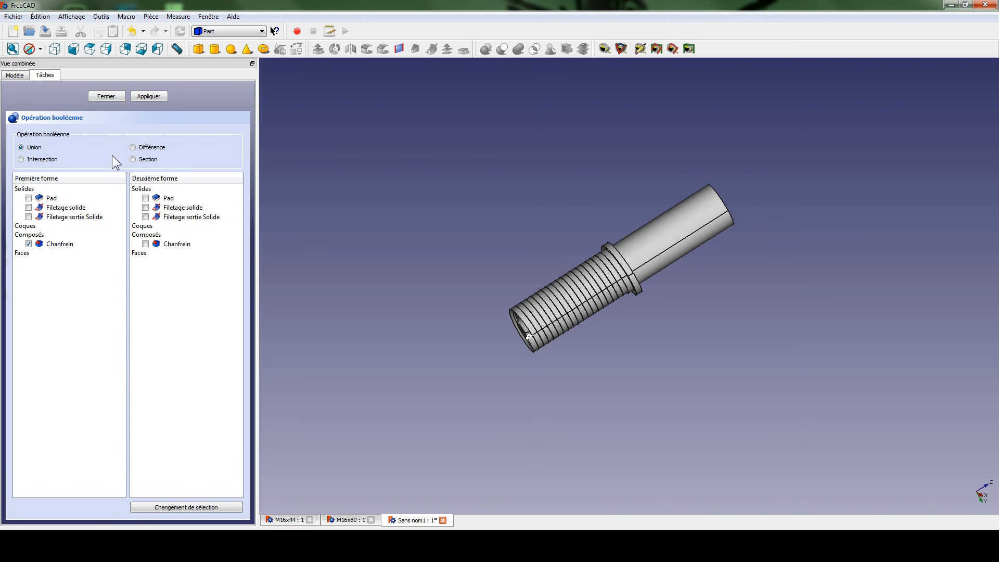
{"action": "left_click", "coordinate": [133, 148]}
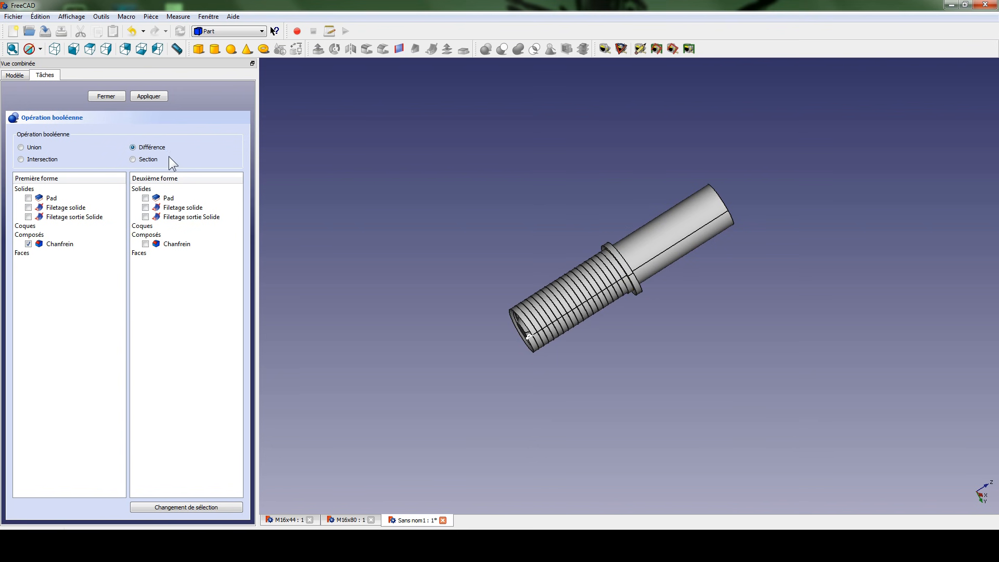
{"action": "left_click", "coordinate": [146, 207]}
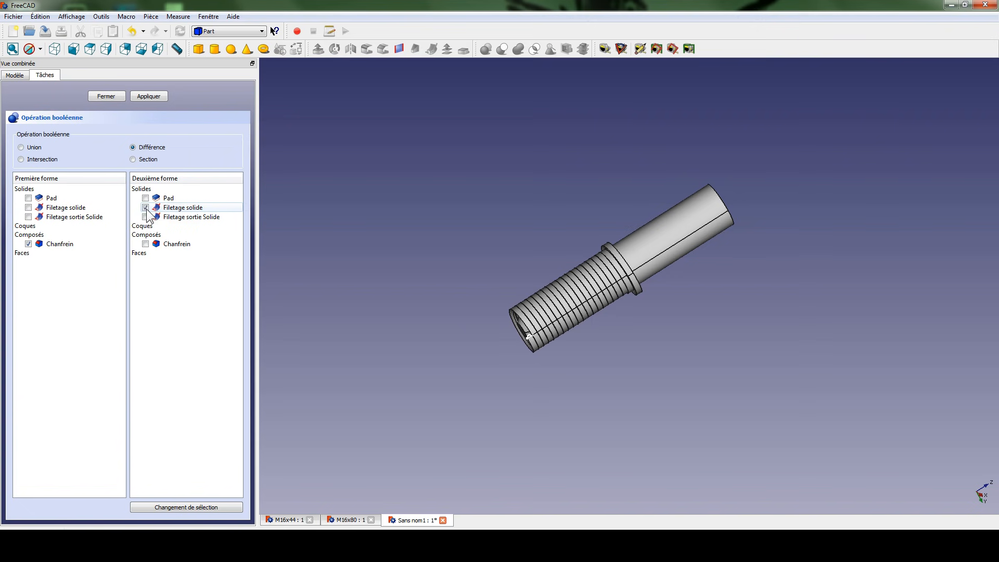
{"action": "left_click", "coordinate": [144, 95]}
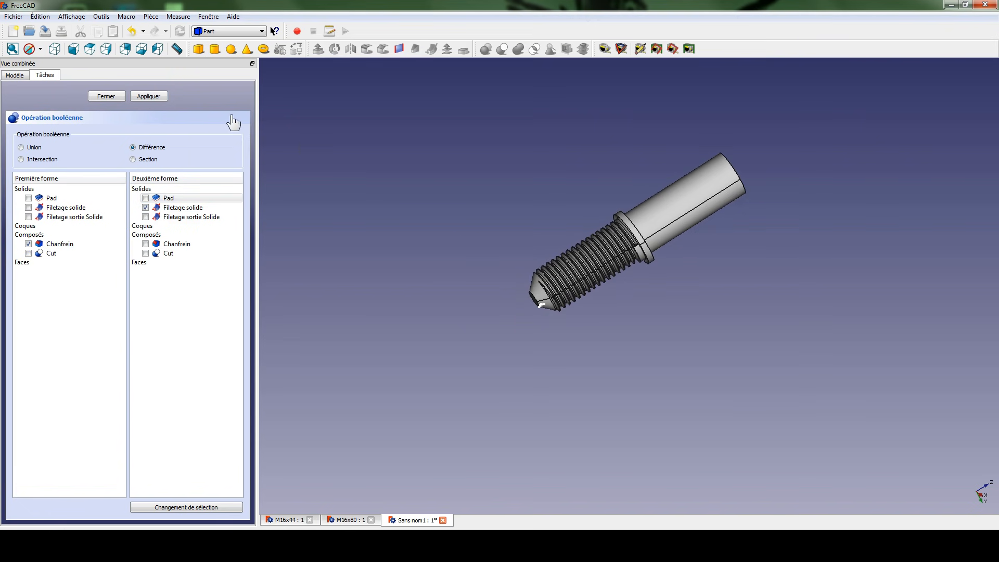
{"action": "left_click", "coordinate": [107, 96]}
- Examine the cut thread from the chamfered tip up to the plain shank
{"action": "scroll", "coordinate": [470, 225], "scroll_direction": "up", "scroll_amount": 8}
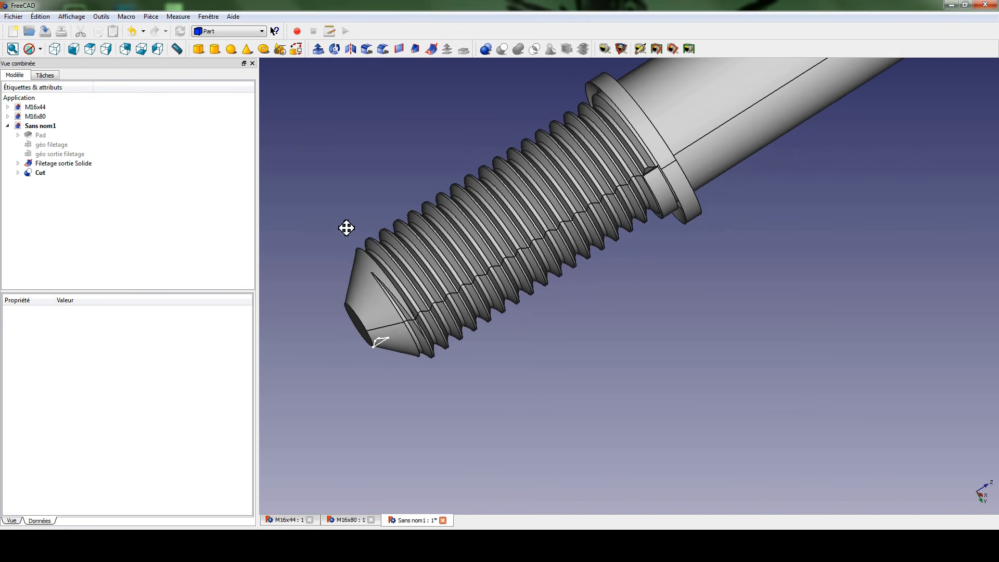
{"action": "scroll", "coordinate": [609, 263], "scroll_direction": "up", "scroll_amount": 6}
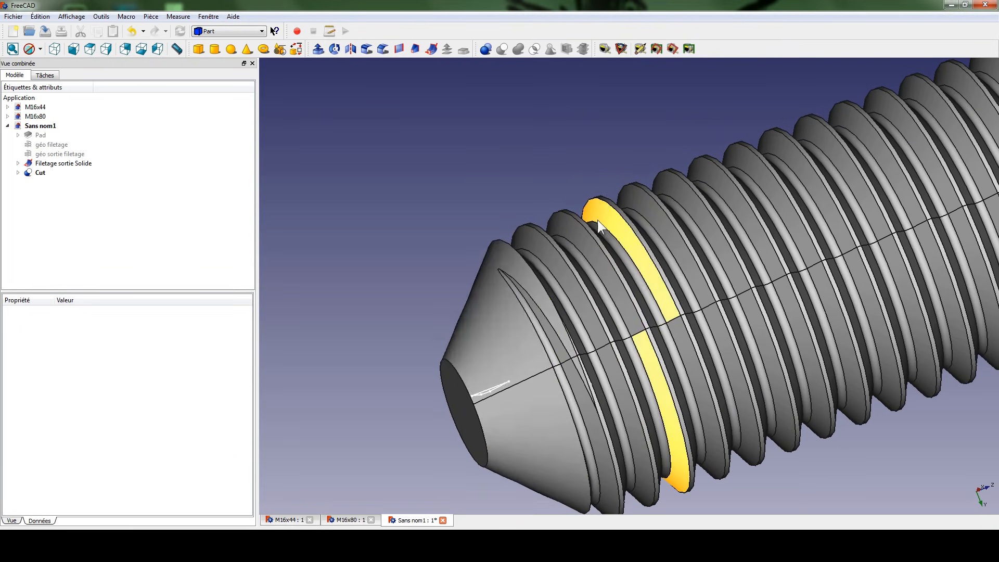
{"action": "middle_click_drag", "start_coordinate": [509, 306], "coordinate": [580, 331]}
{"action": "scroll", "coordinate": [557, 308], "scroll_direction": "up", "scroll_amount": 3}
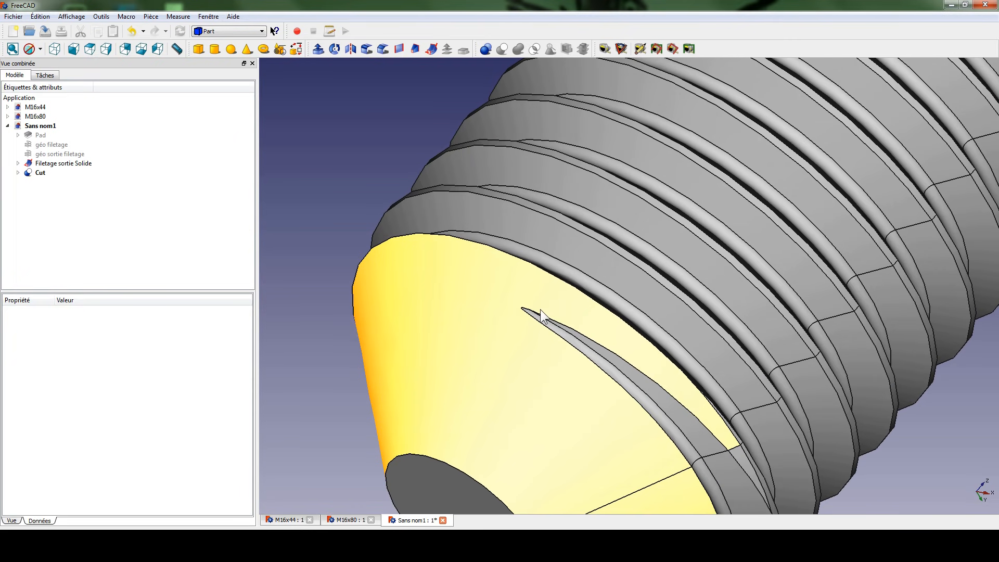
{"action": "scroll", "coordinate": [639, 343], "scroll_direction": "down", "scroll_amount": 5}
{"action": "middle_click_drag", "start_coordinate": [635, 375], "coordinate": [661, 339]}
{"action": "middle_click_drag", "start_coordinate": [673, 388], "coordinate": [598, 274]}
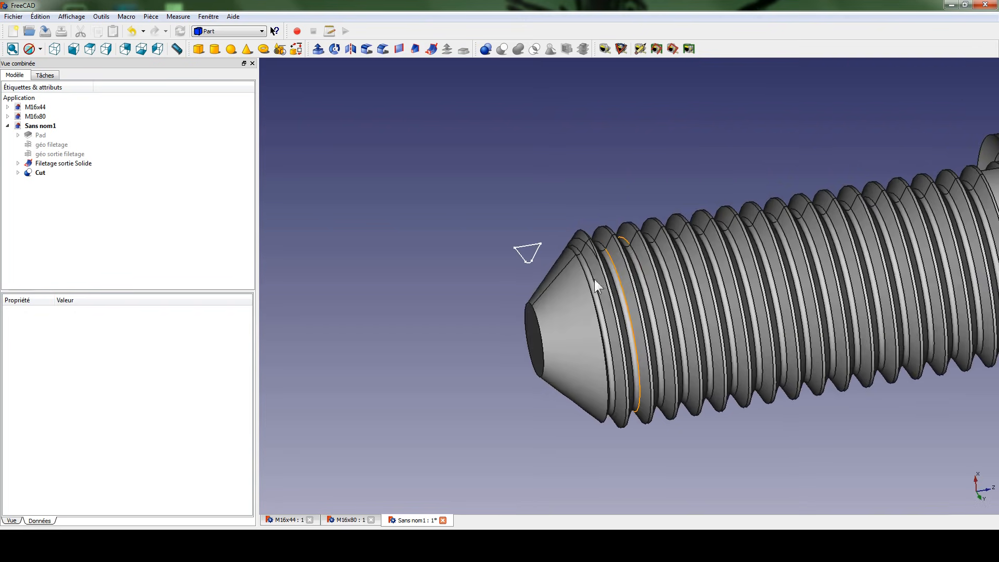
{"action": "middle_click_drag", "start_coordinate": [703, 376], "coordinate": [582, 311]}
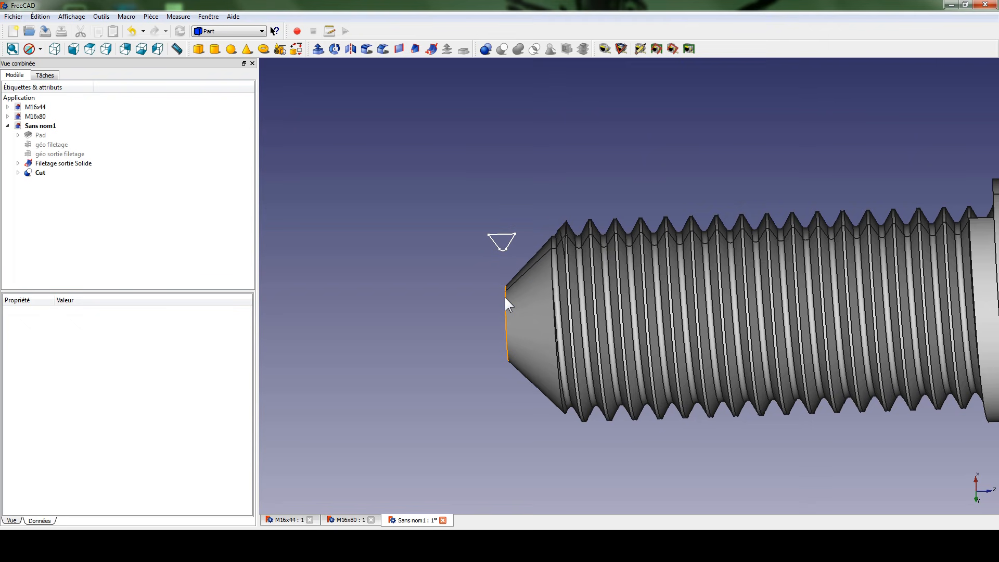
{"action": "middle_click_drag", "start_coordinate": [753, 272], "coordinate": [673, 274]}
{"action": "middle_click_drag", "start_coordinate": [676, 301], "coordinate": [420, 198]}
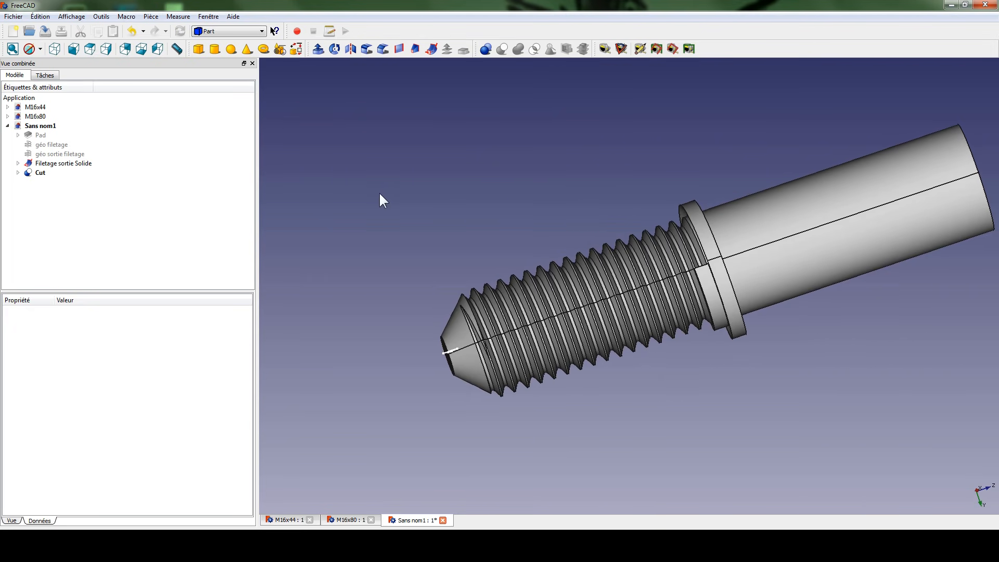
- Subtract Filetage sortie Solide from Cut with a boolean difference
{"action": "left_click", "coordinate": [486, 50]}
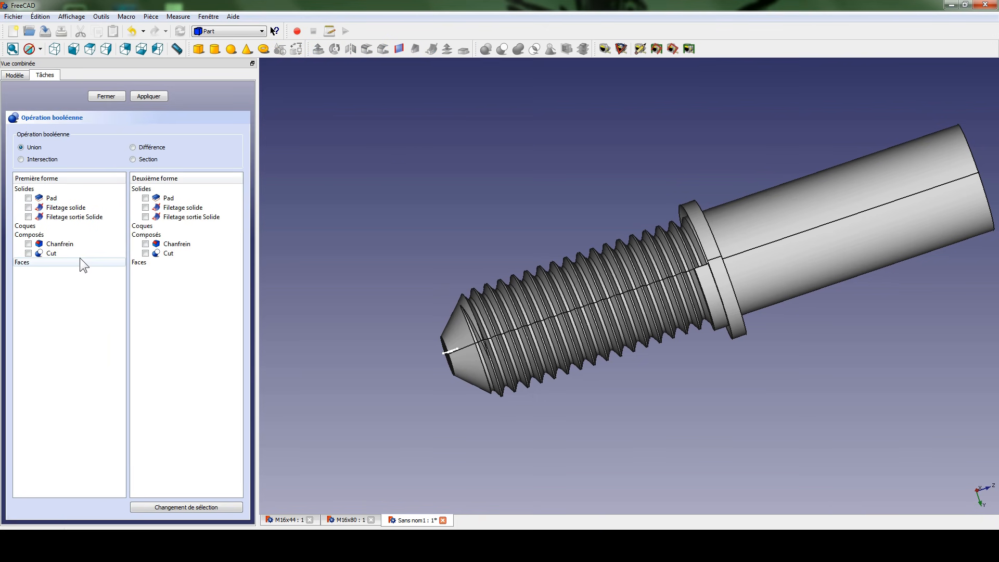
{"action": "left_click", "coordinate": [28, 253]}
{"action": "left_click", "coordinate": [133, 147]}
{"action": "left_click", "coordinate": [146, 216]}
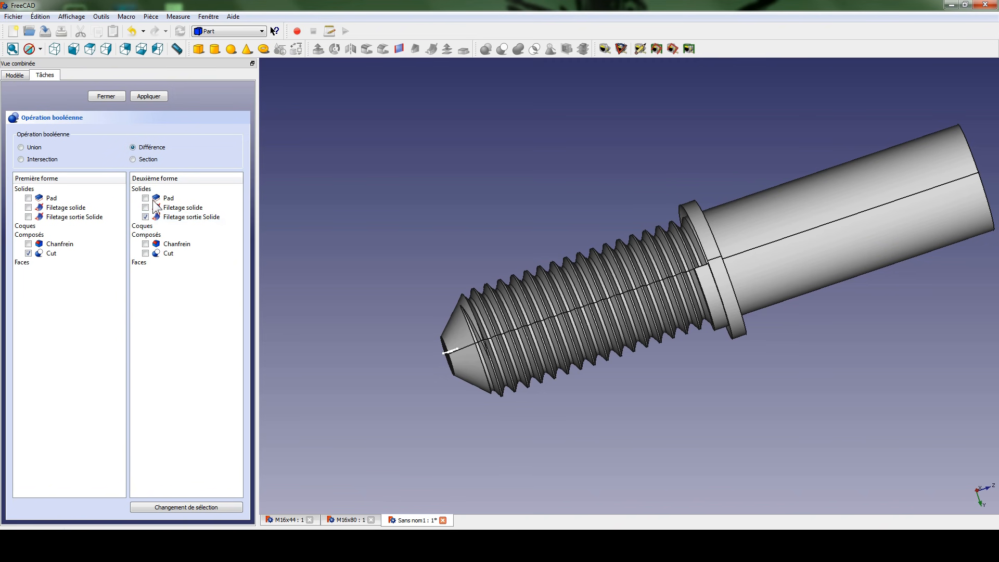
{"action": "left_click", "coordinate": [158, 96]}
- Examine the thread run-out where the main thread meets the plain shank
{"action": "middle_click_drag", "start_coordinate": [673, 311], "coordinate": [692, 323]}
{"action": "scroll", "coordinate": [619, 313], "scroll_direction": "up", "scroll_amount": 10}
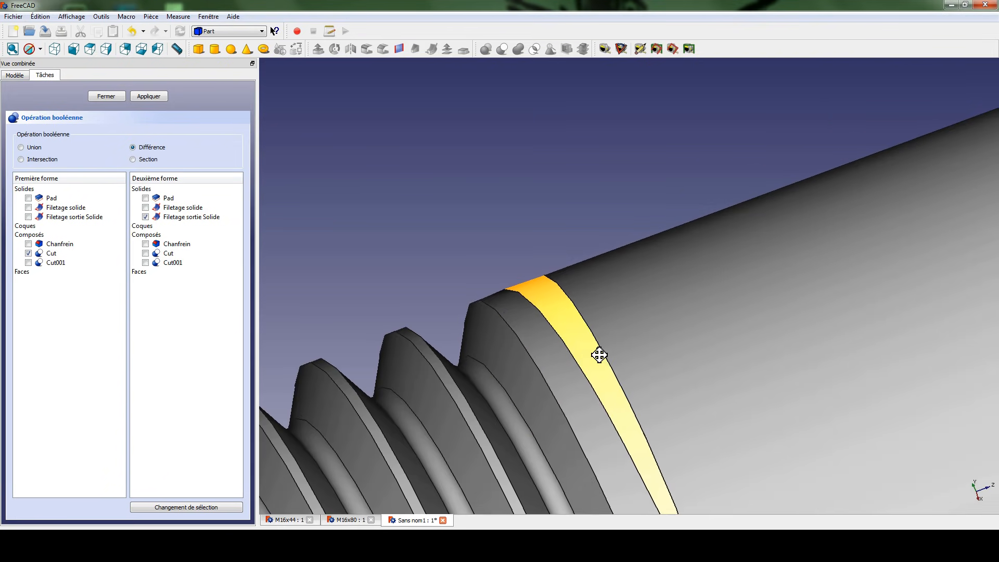
{"action": "middle_click_drag", "start_coordinate": [584, 380], "coordinate": [564, 331]}
{"action": "left_click", "coordinate": [548, 319]}
{"action": "middle_click_drag", "start_coordinate": [618, 313], "coordinate": [637, 342]}
{"action": "scroll", "coordinate": [596, 241], "scroll_direction": "up", "scroll_amount": 5}
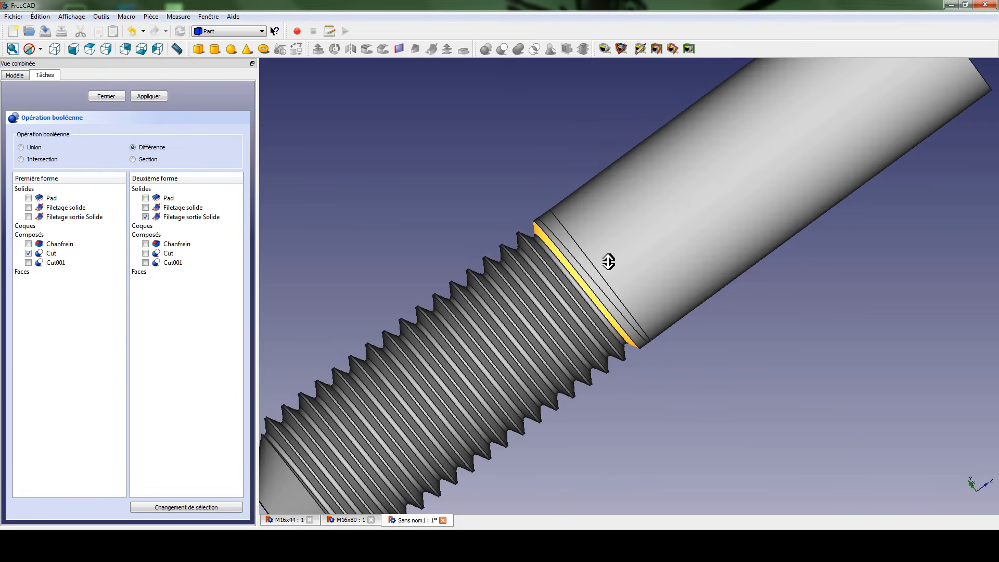
{"action": "middle_click_drag", "start_coordinate": [596, 241], "coordinate": [558, 185]}
{"action": "middle_click_drag", "start_coordinate": [662, 308], "coordinate": [669, 257]}
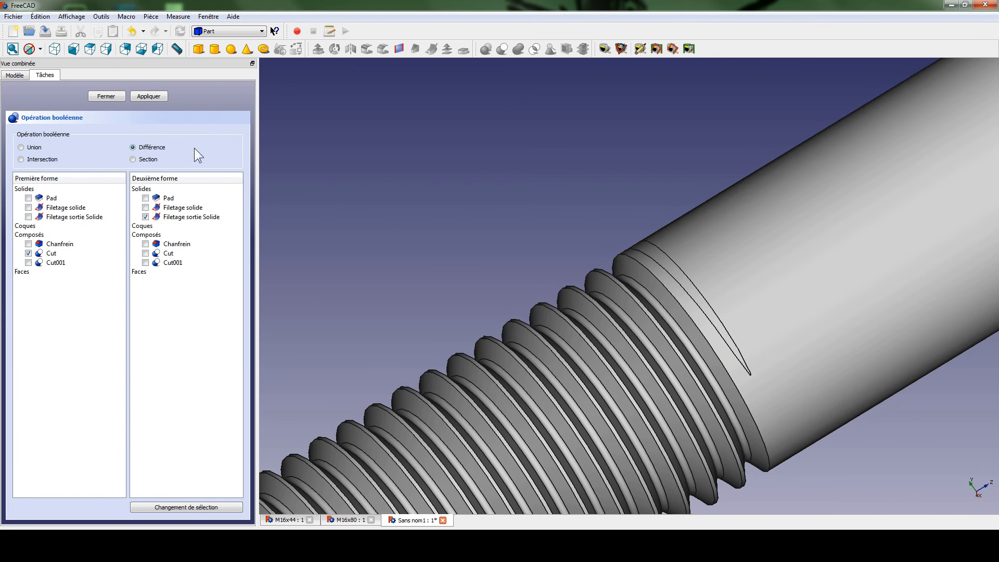
- Close the boolean operation and delete the run-out difference Cut001
{"action": "left_click", "coordinate": [120, 96]}
{"action": "left_click", "coordinate": [38, 164]}
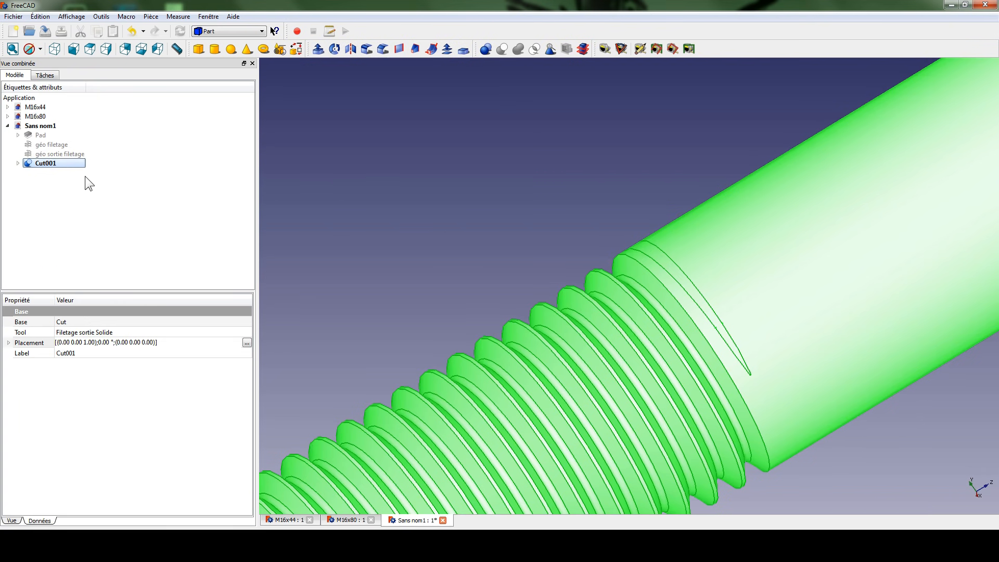
{"action": "key", "text": "Delete"}
- Examine how the start face of Filetage sortie Solide lines up with the end of the main thread groove
{"action": "scroll", "coordinate": [557, 217], "scroll_direction": "down", "scroll_amount": 6}
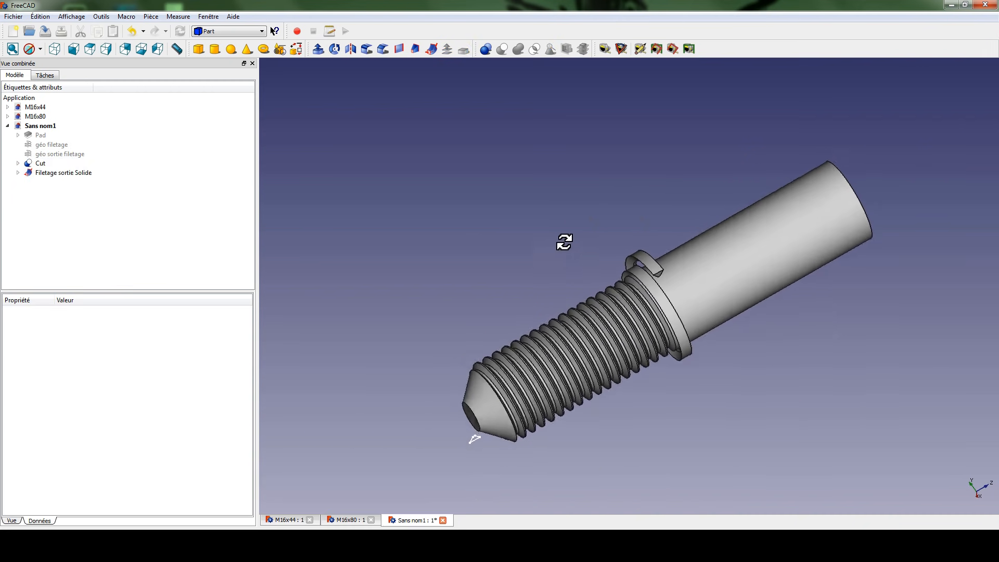
{"action": "middle_click_drag", "start_coordinate": [702, 285], "coordinate": [743, 396]}
{"action": "left_click", "coordinate": [66, 173]}
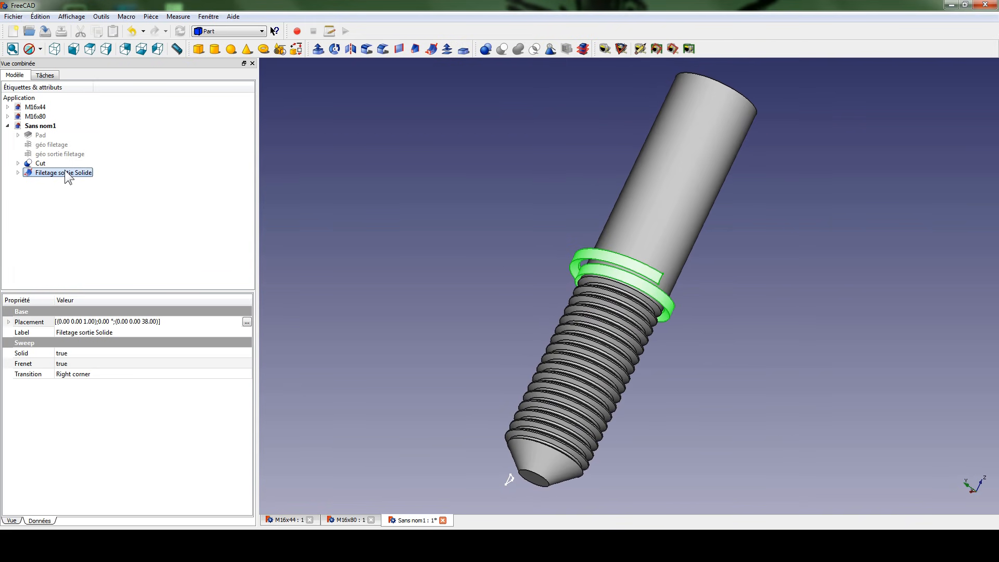
{"action": "middle_click_drag", "start_coordinate": [559, 252], "coordinate": [767, 328]}
{"action": "scroll", "coordinate": [685, 284], "scroll_direction": "up", "scroll_amount": 5}
{"action": "middle_click_drag", "start_coordinate": [685, 284], "coordinate": [597, 260]}
{"action": "scroll", "coordinate": [596, 258], "scroll_direction": "up", "scroll_amount": 5}
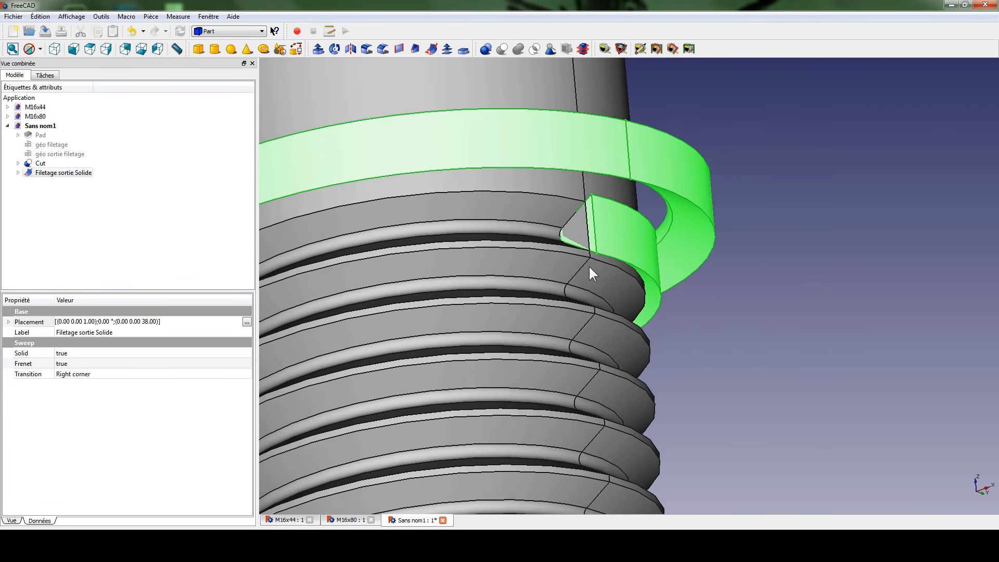
{"action": "scroll", "coordinate": [468, 335], "scroll_direction": "up", "scroll_amount": 6}
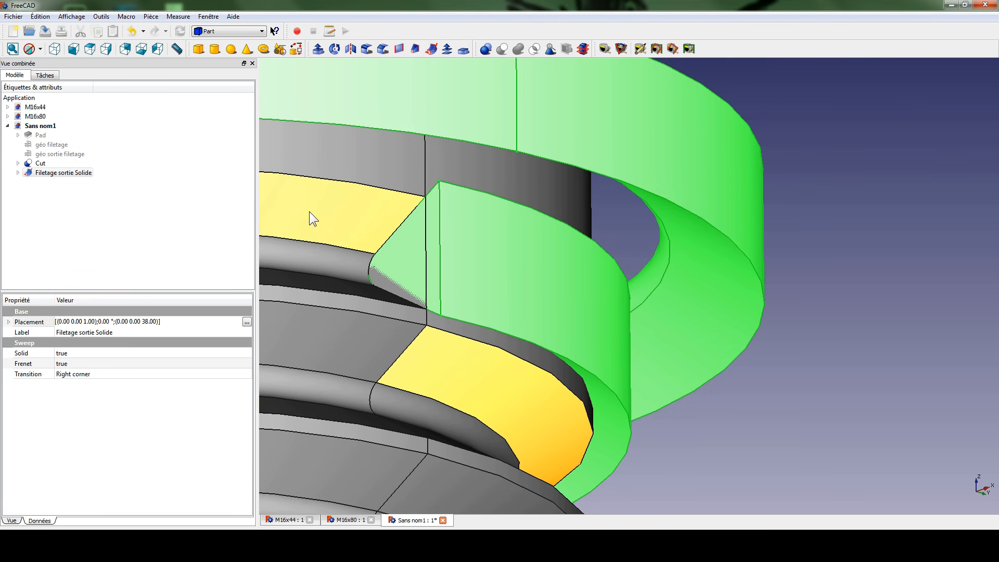
{"action": "middle_click_drag", "start_coordinate": [391, 262], "coordinate": [417, 267]}
{"action": "scroll", "coordinate": [517, 192], "scroll_direction": "down", "scroll_amount": 5}
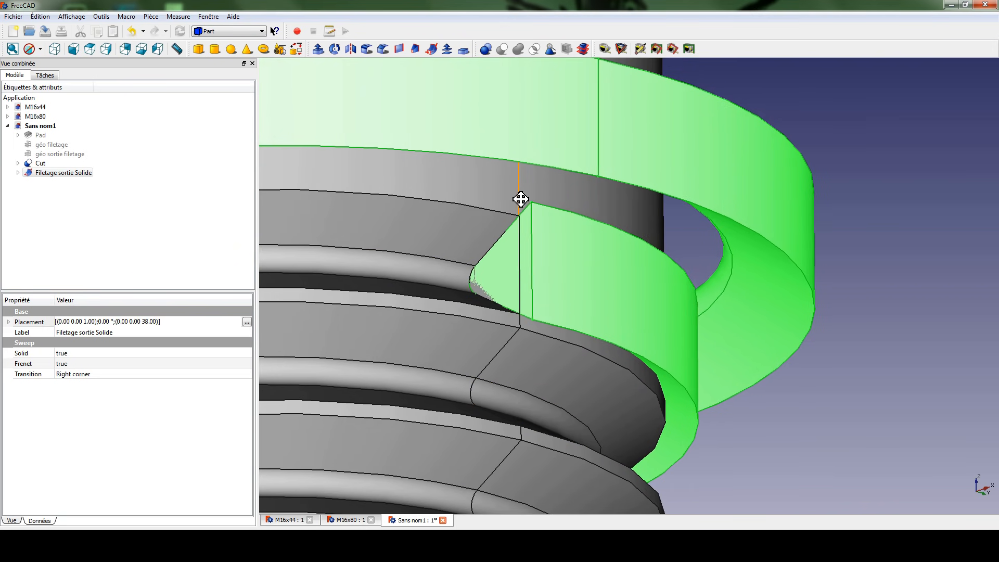
{"action": "scroll", "coordinate": [530, 300], "scroll_direction": "down", "scroll_amount": 5}
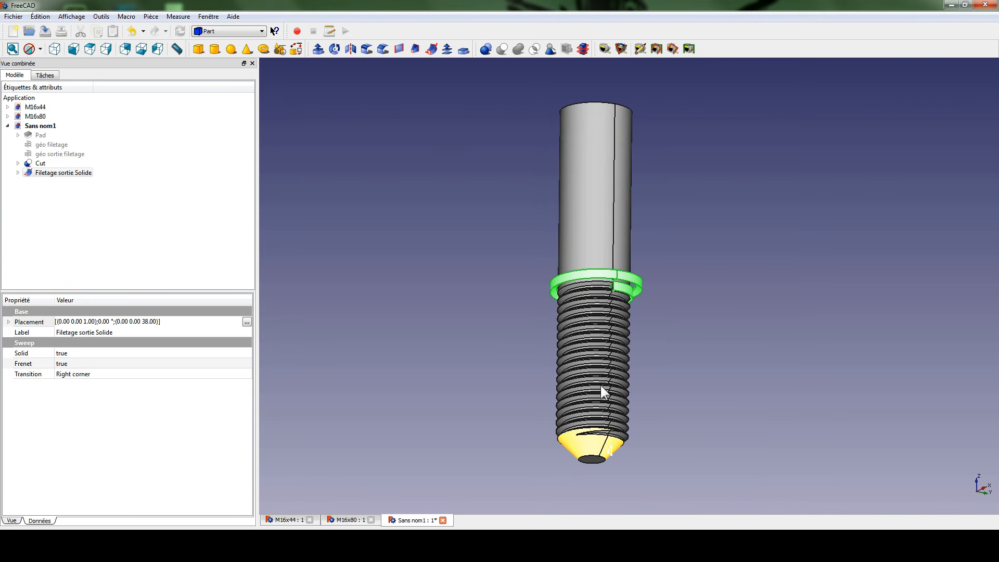
{"action": "scroll", "coordinate": [613, 269], "scroll_direction": "up", "scroll_amount": 5}
{"action": "scroll", "coordinate": [614, 269], "scroll_direction": "up", "scroll_amount": 2}
{"action": "middle_click_drag", "start_coordinate": [402, 323], "coordinate": [567, 308]}
{"action": "scroll", "coordinate": [499, 324], "scroll_direction": "up", "scroll_amount": 3}
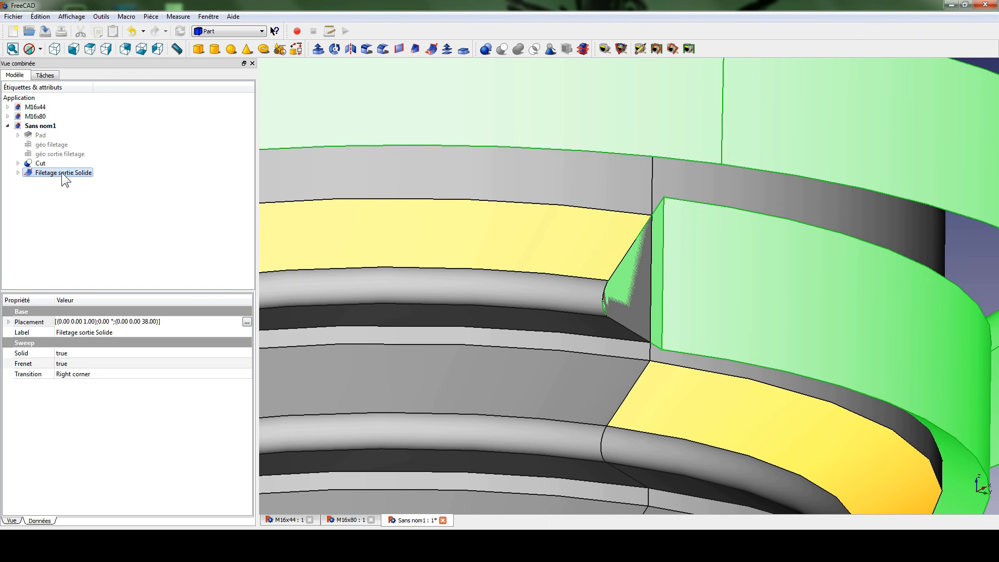
- Rotate Filetage sortie Solide by -1° about the Z axis through its placement
{"action": "left_click", "coordinate": [247, 321]}
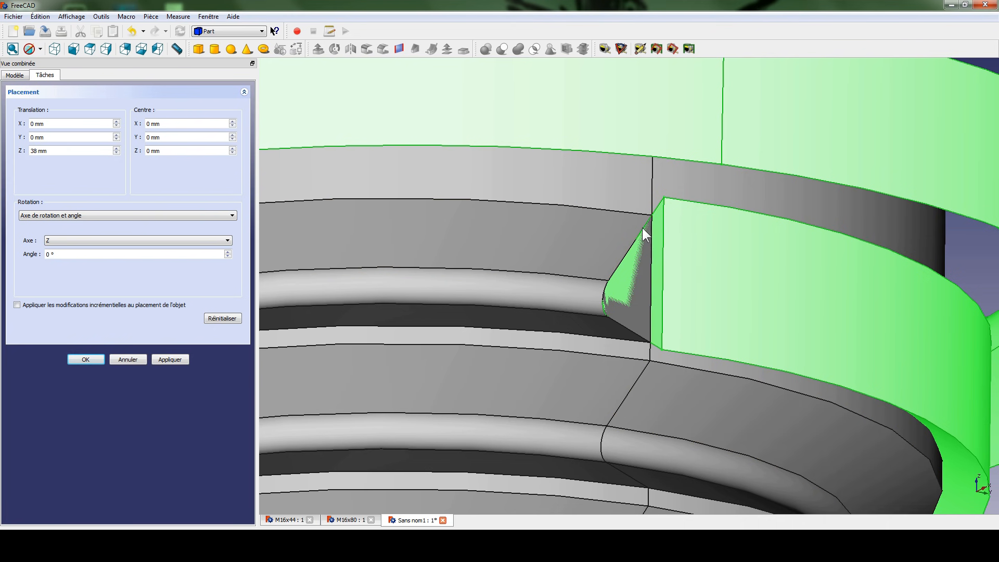
{"action": "left_click", "coordinate": [228, 256]}
{"action": "scroll", "coordinate": [622, 278], "scroll_direction": "up", "scroll_amount": 5}
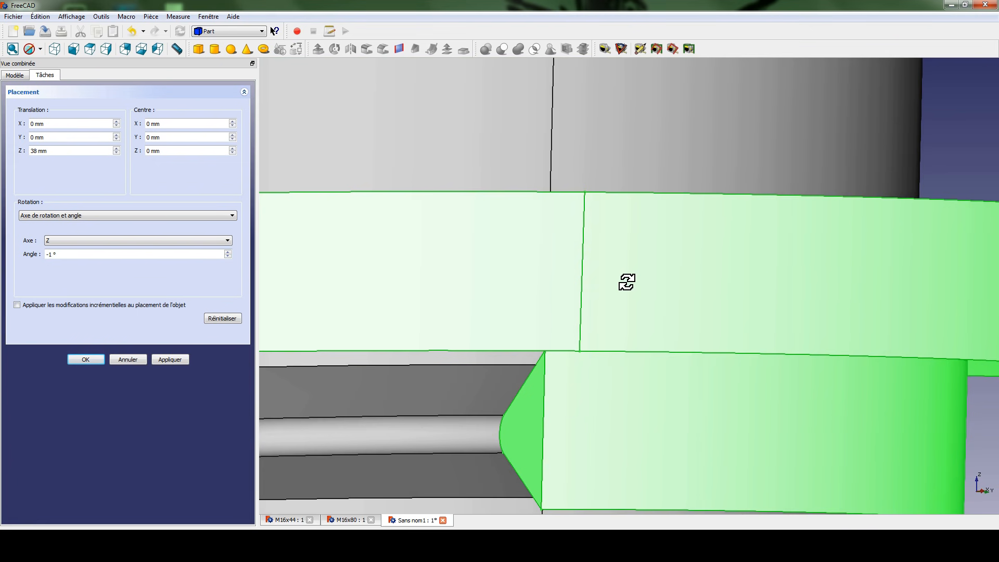
{"action": "scroll", "coordinate": [499, 291], "scroll_direction": "down", "scroll_amount": 5}
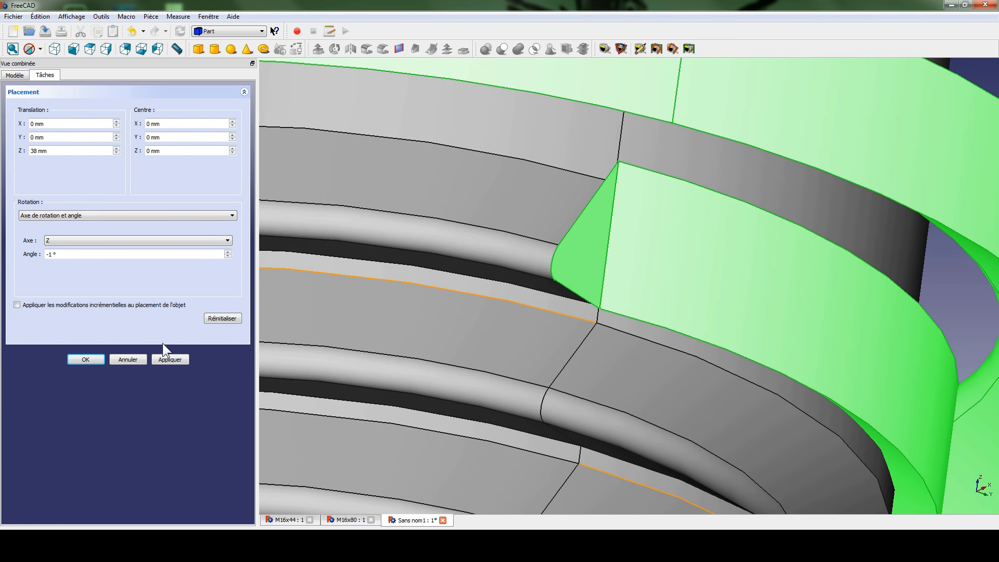
{"action": "left_click", "coordinate": [97, 360]}
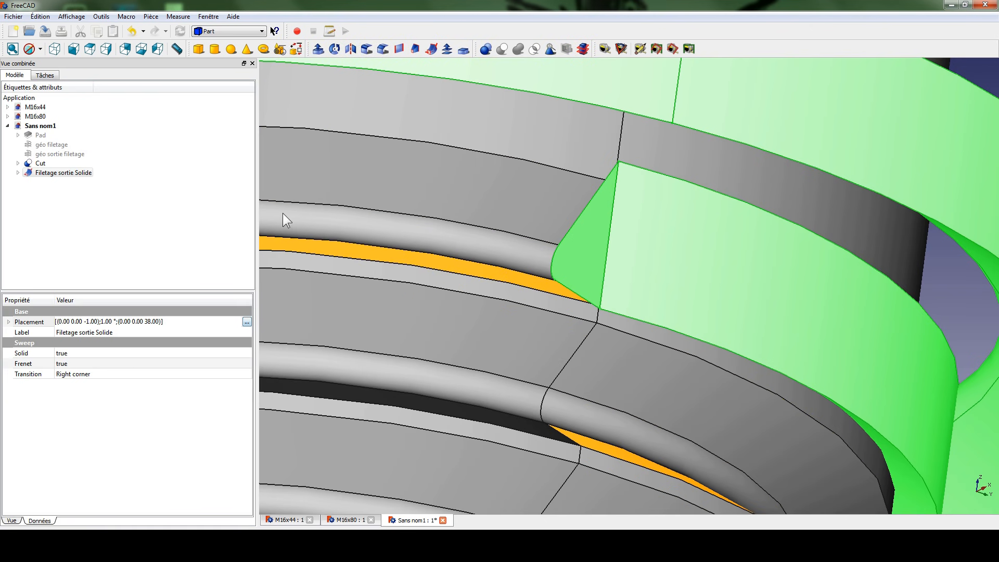
{"action": "scroll", "coordinate": [401, 217], "scroll_direction": "down", "scroll_amount": 4}
{"action": "left_click", "coordinate": [809, 163]}
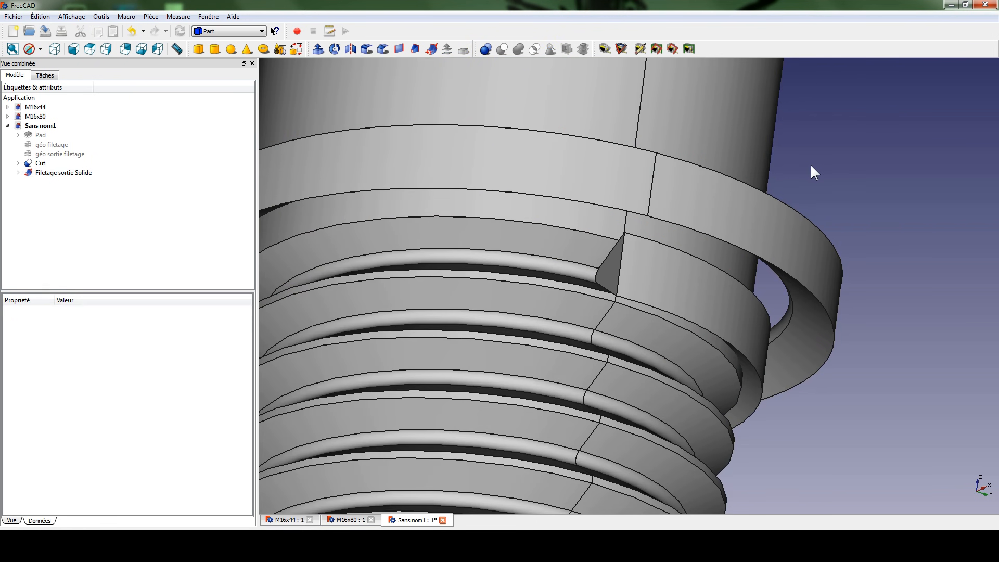
- Subtract Filetage sortie Solide from Cut with a boolean difference
{"action": "left_click", "coordinate": [485, 48]}
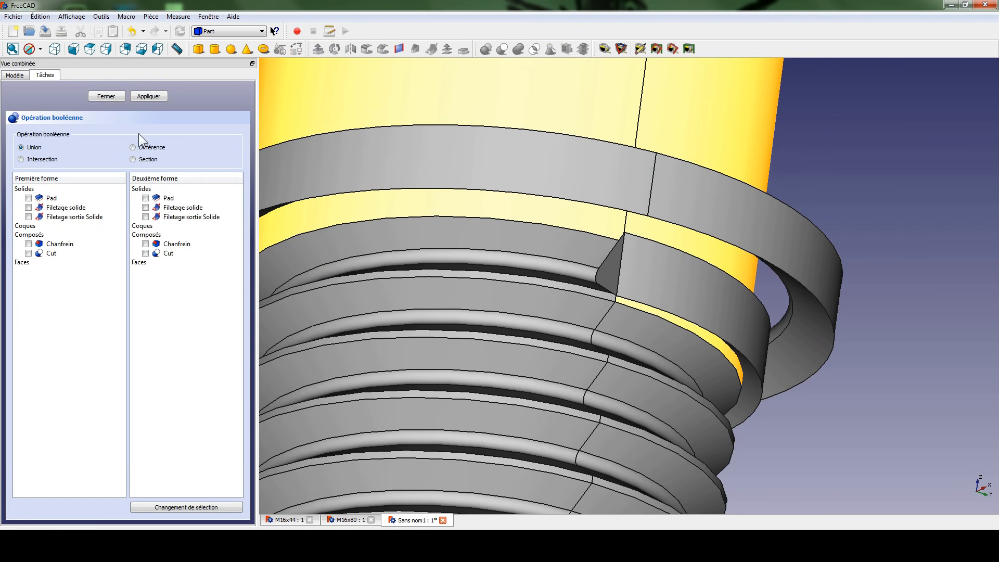
{"action": "left_click", "coordinate": [28, 253]}
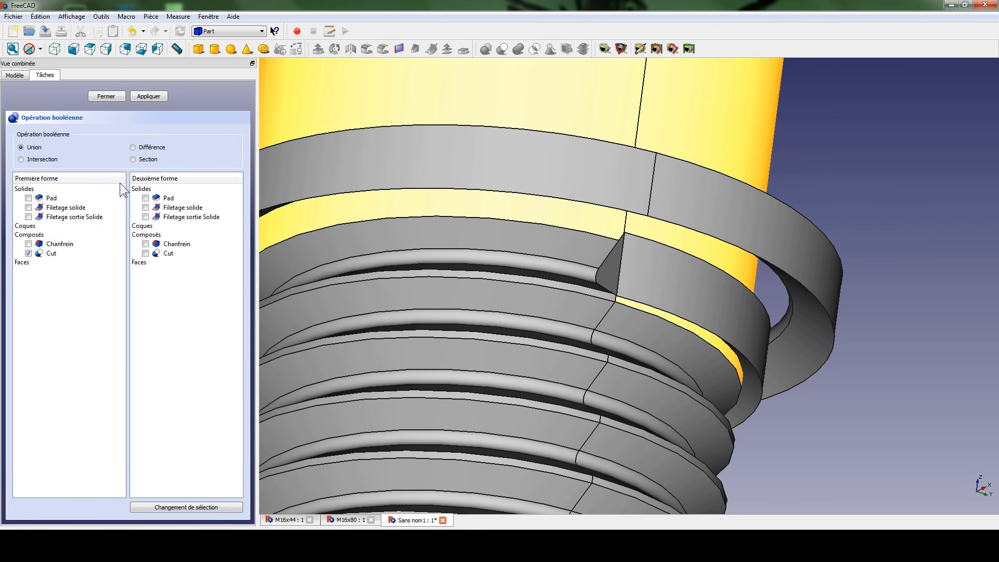
{"action": "left_click", "coordinate": [133, 147]}
{"action": "left_click", "coordinate": [145, 216]}
- Examine the run-out groove where the thread fades into the plain shank, and close the boolean operation
{"action": "middle_click_drag", "start_coordinate": [630, 286], "coordinate": [475, 234]}
{"action": "middle_click_drag", "start_coordinate": [423, 290], "coordinate": [585, 214]}
{"action": "middle_click_drag", "start_coordinate": [452, 210], "coordinate": [548, 280]}
{"action": "middle_click_drag", "start_coordinate": [522, 216], "coordinate": [645, 279]}
{"action": "scroll", "coordinate": [771, 355], "scroll_direction": "down", "scroll_amount": 7}
{"action": "middle_click_drag", "start_coordinate": [772, 349], "coordinate": [533, 154]}
{"action": "scroll", "coordinate": [671, 223], "scroll_direction": "up", "scroll_amount": 5}
{"action": "middle_click_drag", "start_coordinate": [662, 201], "coordinate": [671, 239]}
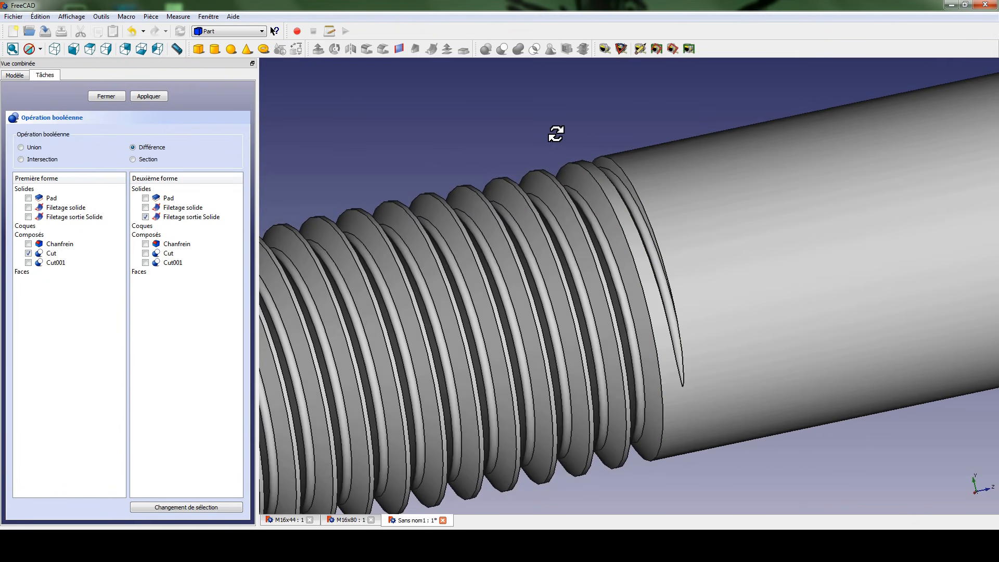
{"action": "scroll", "coordinate": [562, 198], "scroll_direction": "down", "scroll_amount": 6}
{"action": "middle_click_drag", "start_coordinate": [499, 217], "coordinate": [568, 216]}
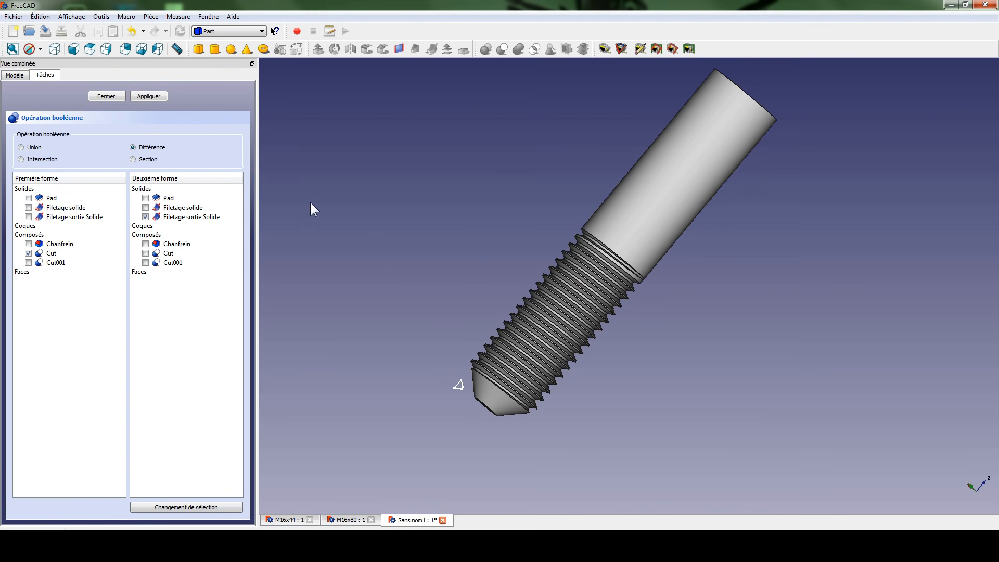
{"action": "left_click", "coordinate": [105, 96]}
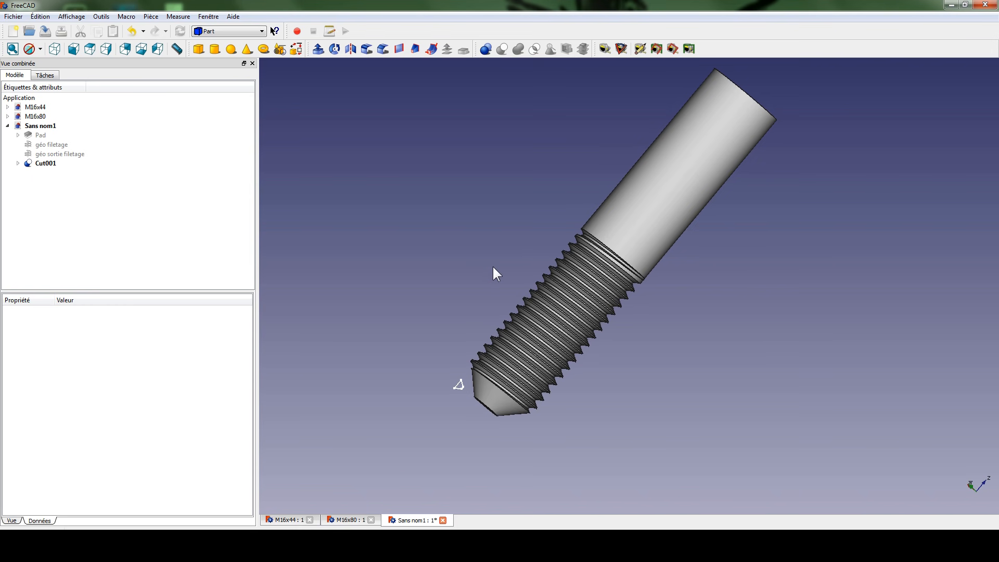
- Switch to the Part Design workbench and create a sketch on the flat end face of the plain shank
{"action": "middle_click_drag", "start_coordinate": [520, 290], "coordinate": [493, 221]}
{"action": "middle_click_drag", "start_coordinate": [468, 166], "coordinate": [500, 199]}
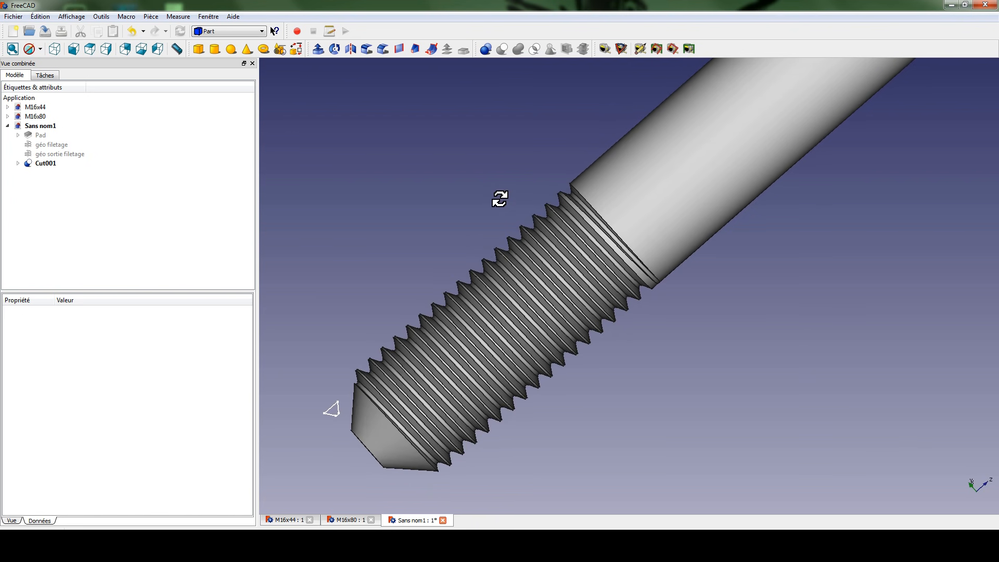
{"action": "middle_click_drag", "start_coordinate": [524, 160], "coordinate": [454, 225]}
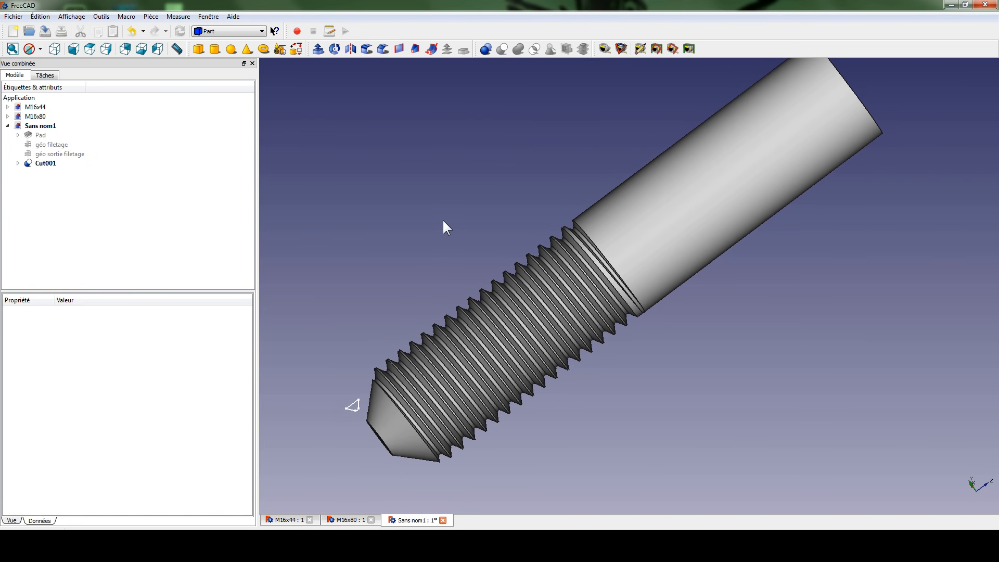
{"action": "middle_click_drag", "start_coordinate": [440, 298], "coordinate": [581, 198]}
{"action": "mouse_move", "coordinate": [500, 224]}
{"action": "middle_mouse_down"}
{"action": "mouse_move", "coordinate": [500, 196]}
{"action": "mouse_move", "coordinate": [507, 206]}
{"action": "middle_mouse_up"}
{"action": "middle_click_drag", "start_coordinate": [636, 156], "coordinate": [445, 362]}
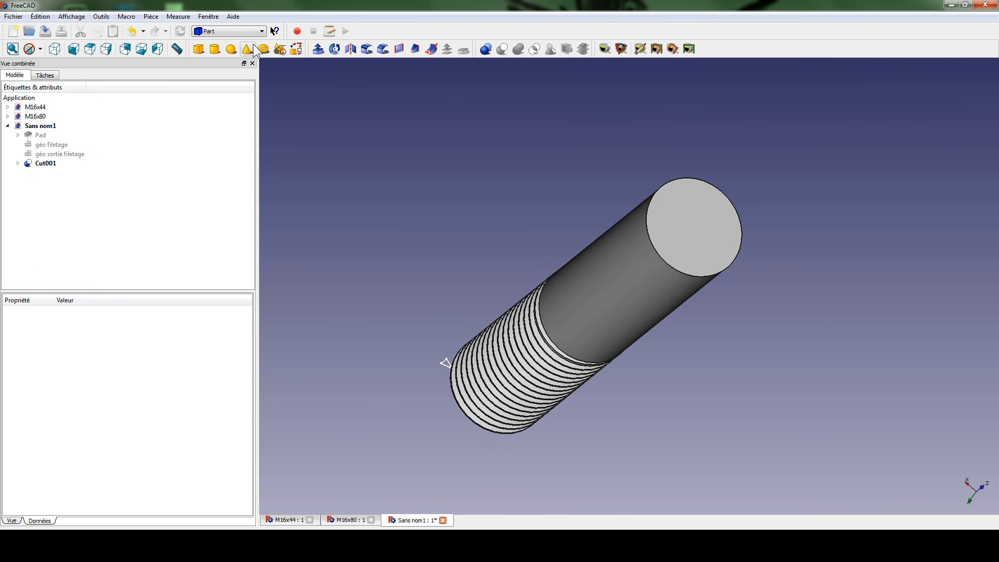
{"action": "left_click", "coordinate": [237, 31]}
{"action": "left_click", "coordinate": [216, 133]}
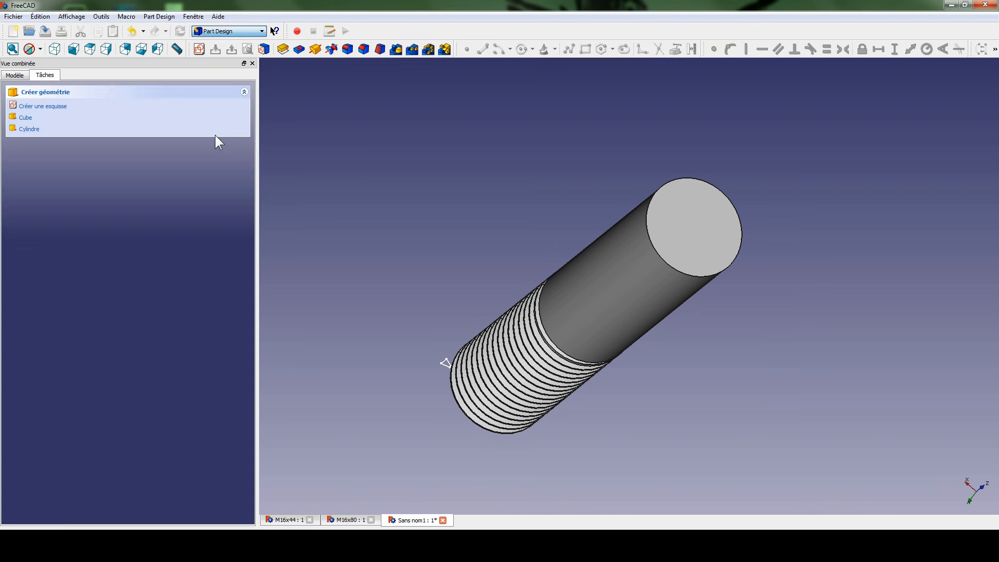
{"action": "left_click", "coordinate": [711, 218]}
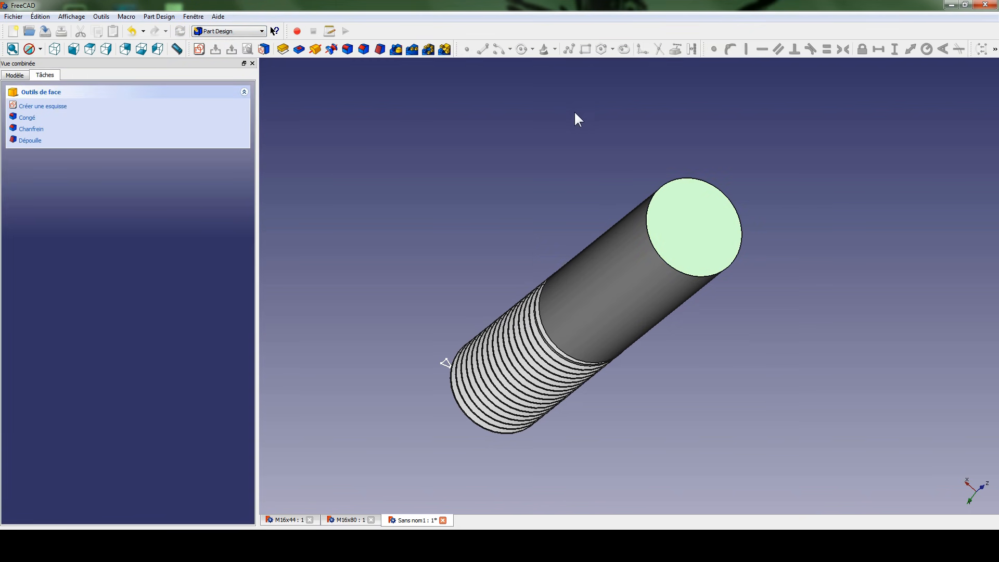
{"action": "left_click", "coordinate": [201, 51]}
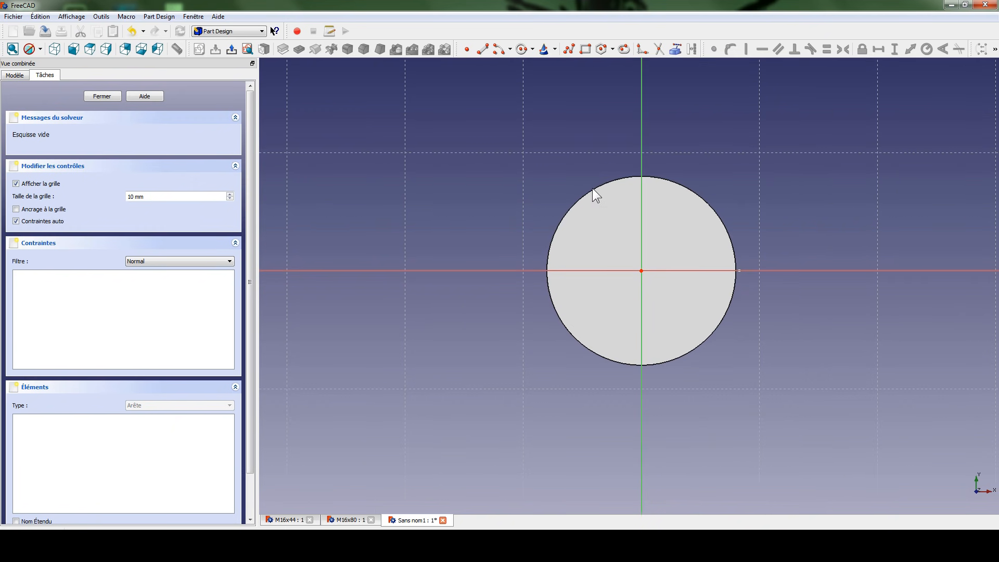
- Sketch a hexagon around the shank's end face and make its centre coincident with the sketch origin
{"action": "left_click", "coordinate": [601, 50]}
{"action": "left_click", "coordinate": [641, 271]}
{"action": "left_click", "coordinate": [708, 384]}
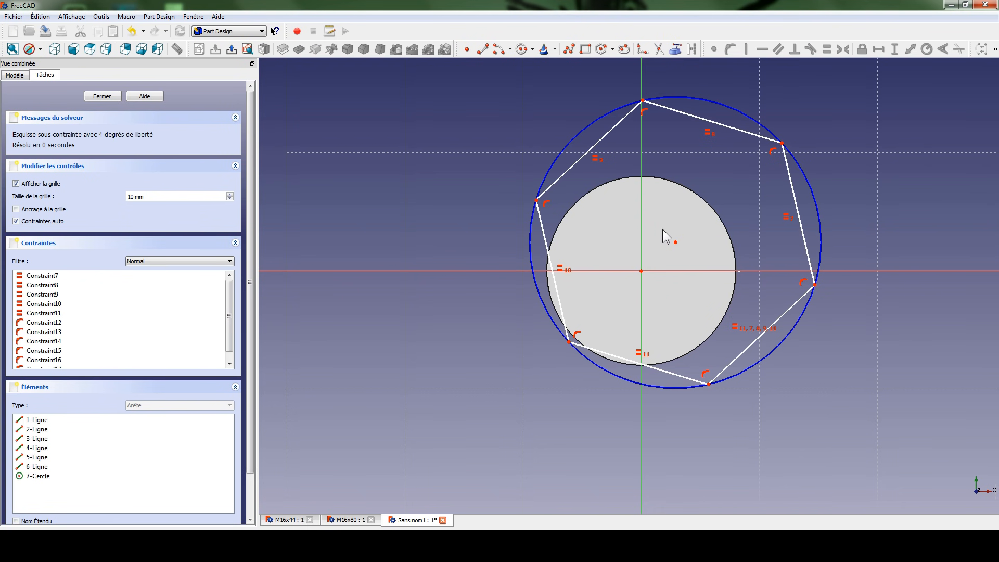
{"action": "left_click", "coordinate": [642, 271]}
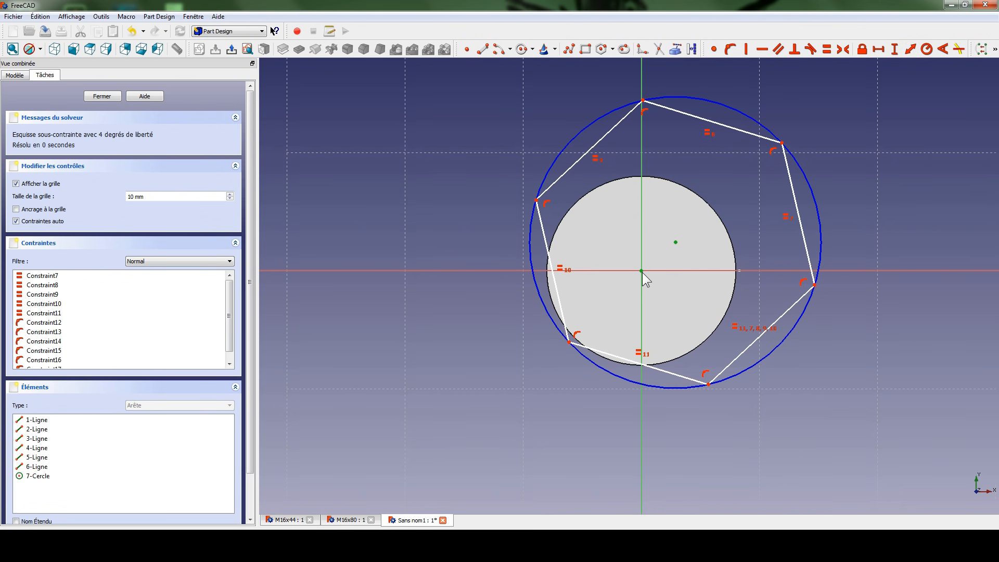
{"action": "left_click", "coordinate": [714, 49]}
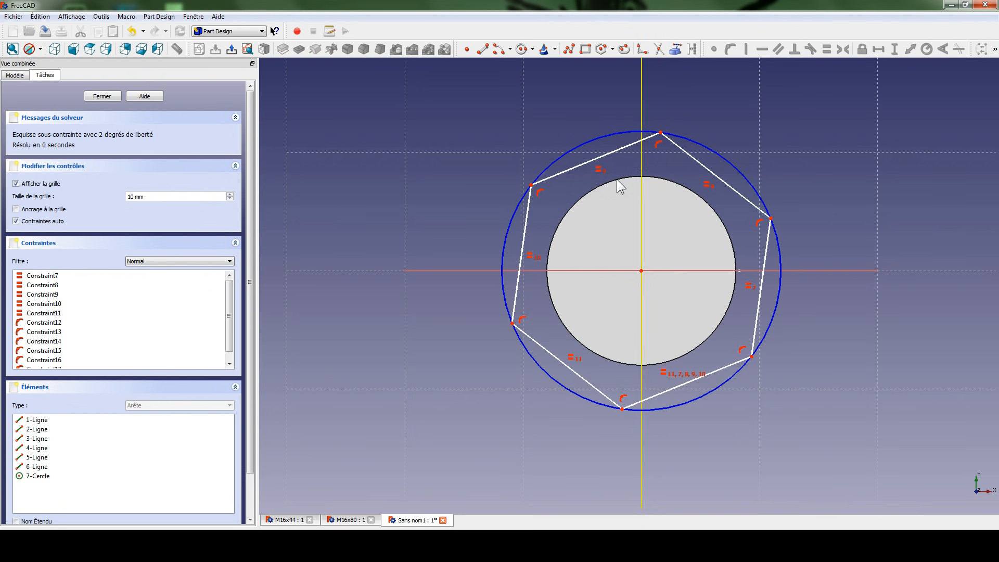
- Constrain the hexagon's uppermost vertex to lie on the vertical axis
{"action": "left_click", "coordinate": [659, 133]}
{"action": "left_click", "coordinate": [642, 126]}
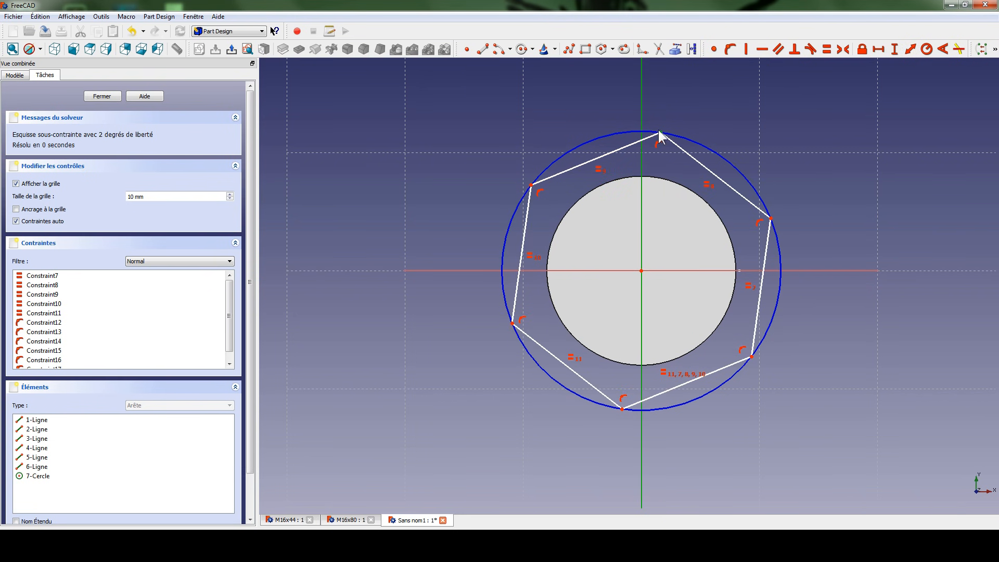
{"action": "left_click", "coordinate": [730, 49]}
{"action": "mouse_move", "coordinate": [779, 263]}
{"action": "left_mouse_down"}
{"action": "mouse_move", "coordinate": [763, 241]}
{"action": "mouse_move", "coordinate": [749, 245]}
{"action": "mouse_move", "coordinate": [772, 236]}
{"action": "mouse_move", "coordinate": [766, 250]}
{"action": "left_mouse_up"}
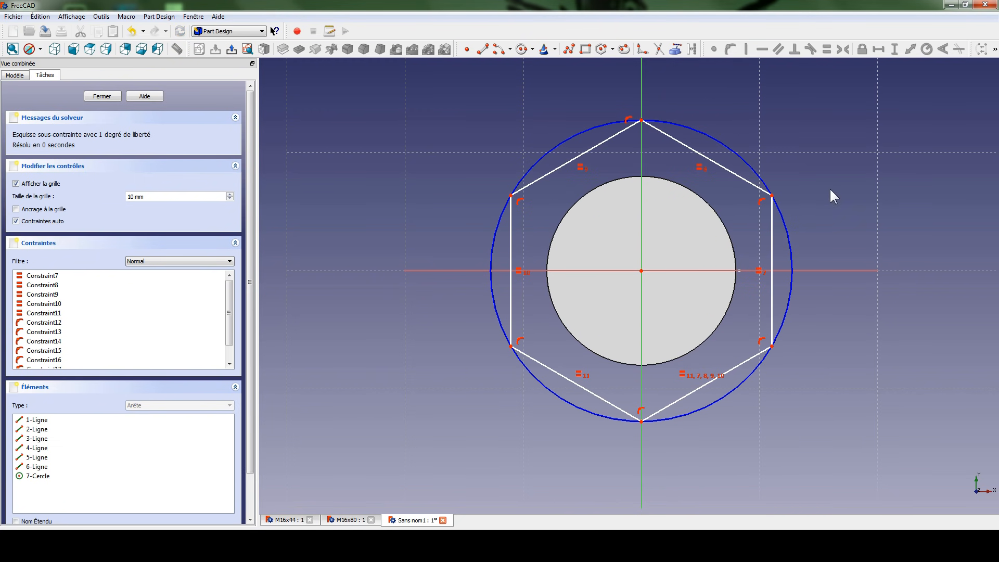
- Set the horizontal distance between the hexagon's two lower side vertices to 24 mm
{"action": "left_click", "coordinate": [773, 346]}
{"action": "left_click", "coordinate": [510, 346]}
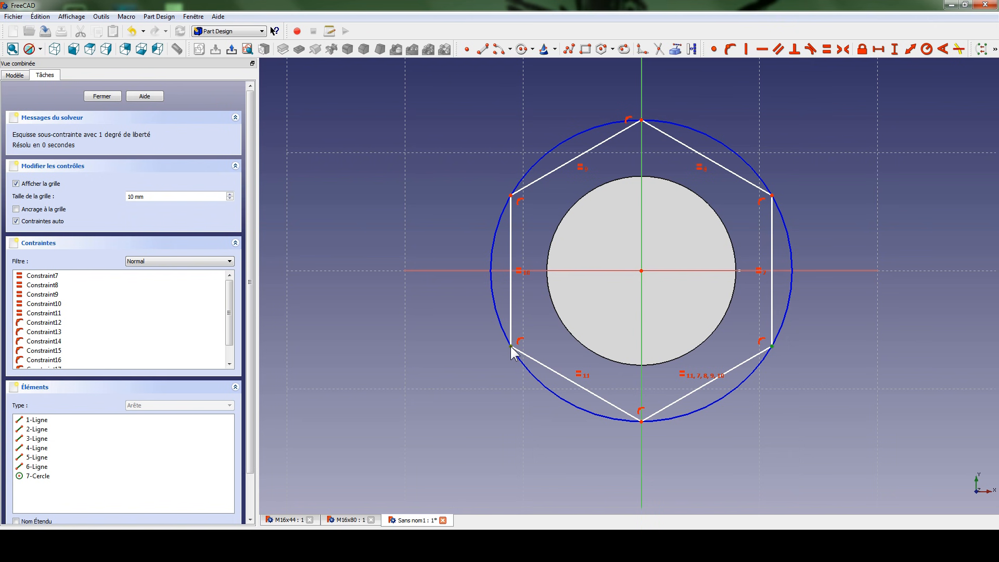
{"action": "left_click", "coordinate": [879, 50]}
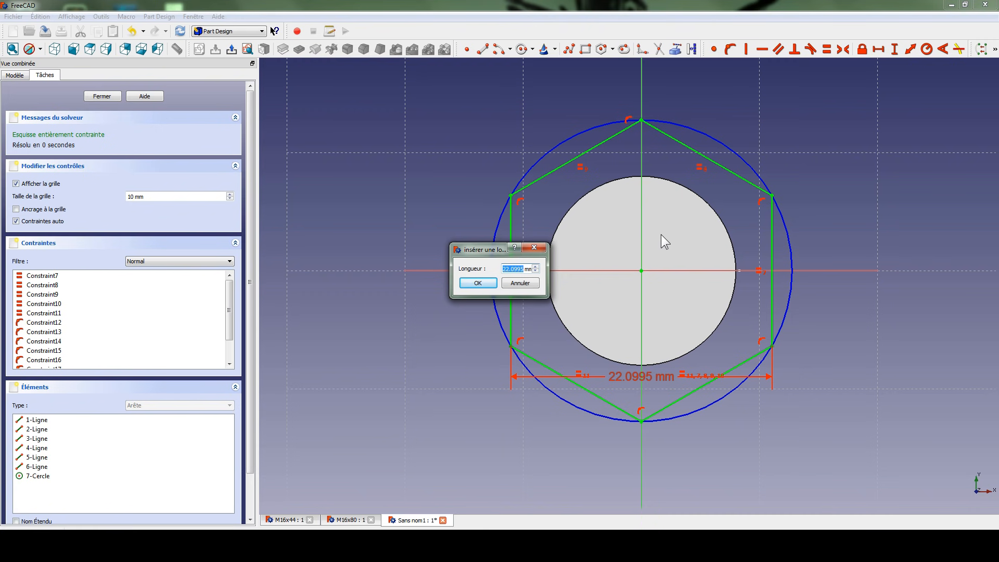
{"action": "type", "text": "24"}
{"action": "key", "text": "Return"}
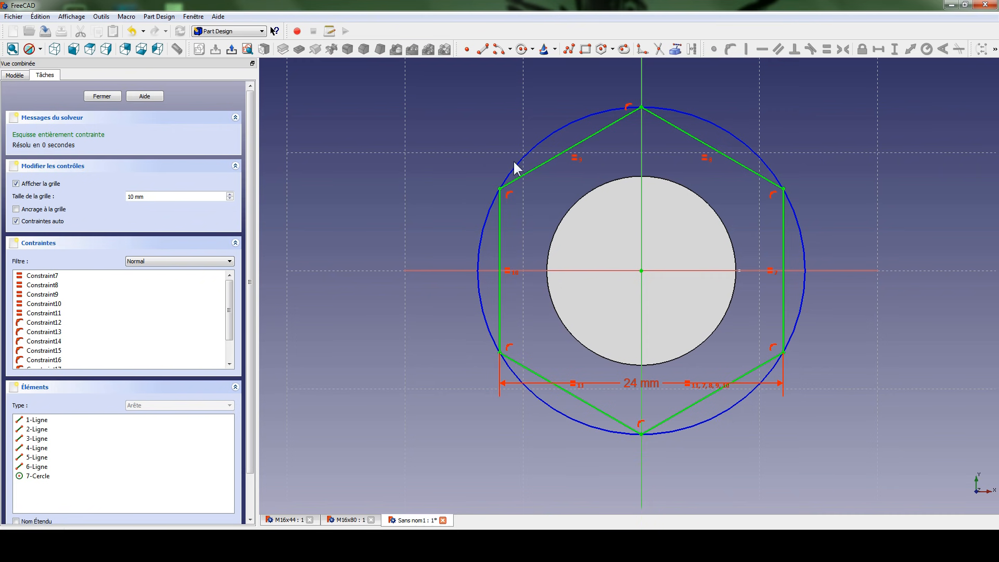
- Leave the sketch and pad the hexagon 10 mm to form the bolt head
{"action": "left_click", "coordinate": [231, 49]}
{"action": "middle_click_drag", "start_coordinate": [408, 171], "coordinate": [585, 230]}
{"action": "scroll", "coordinate": [598, 224], "scroll_direction": "down", "scroll_amount": 5}
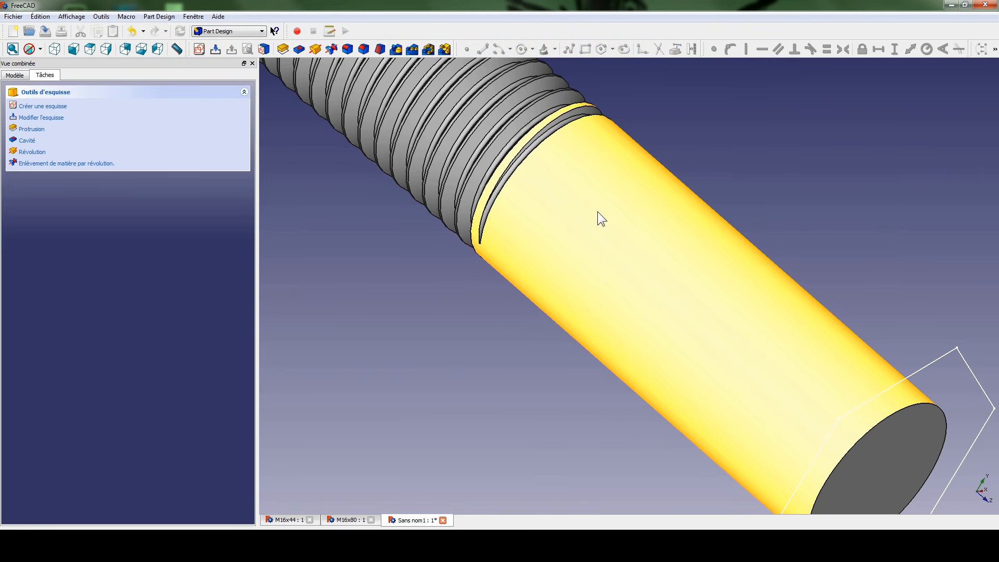
{"action": "left_click", "coordinate": [282, 49]}
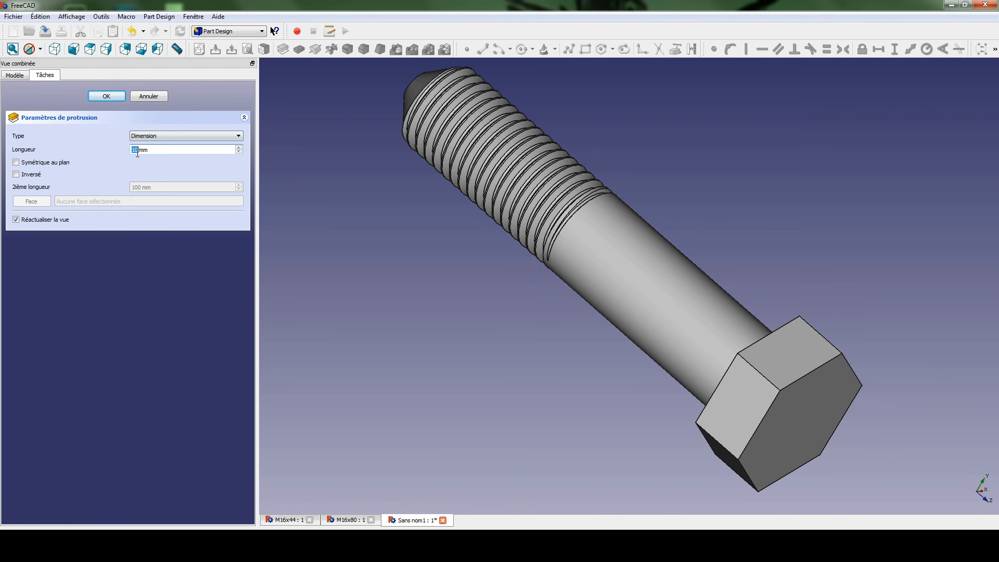
{"action": "left_click", "coordinate": [106, 97]}
{"action": "middle_click_drag", "start_coordinate": [431, 286], "coordinate": [604, 286]}
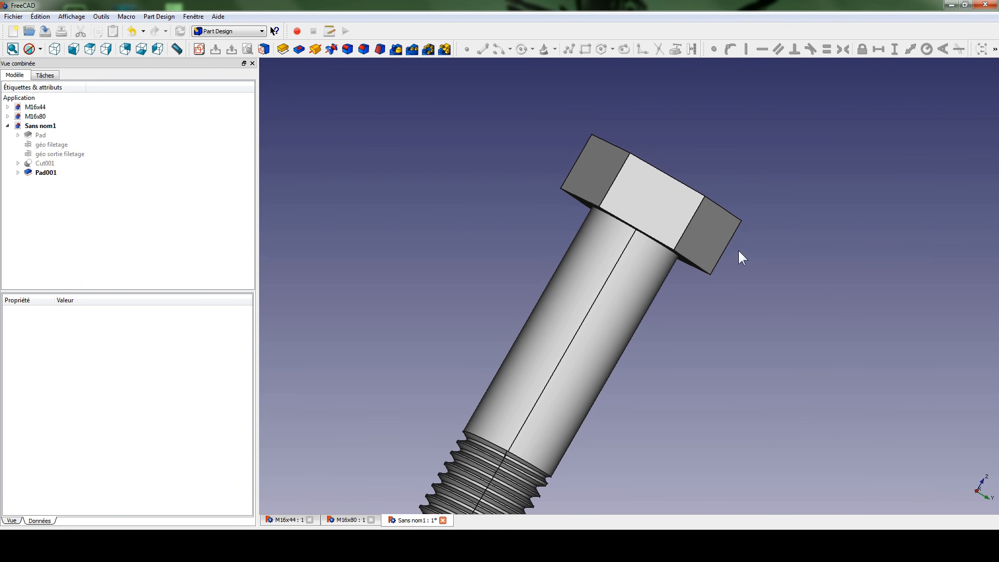
- Create a new sketch on the YZ plane
{"action": "left_click", "coordinate": [199, 47]}
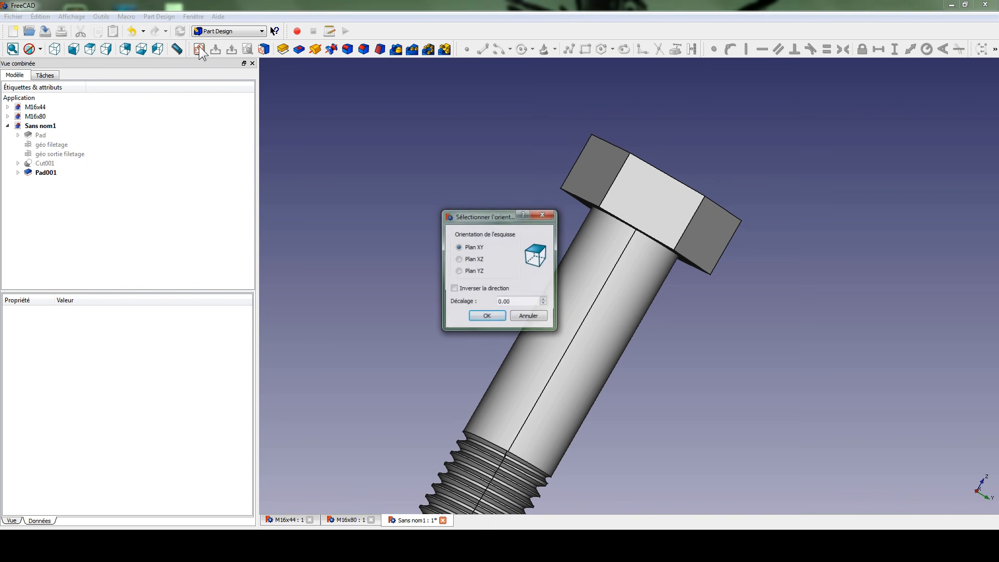
{"action": "left_click", "coordinate": [458, 271]}
{"action": "left_click", "coordinate": [486, 317]}
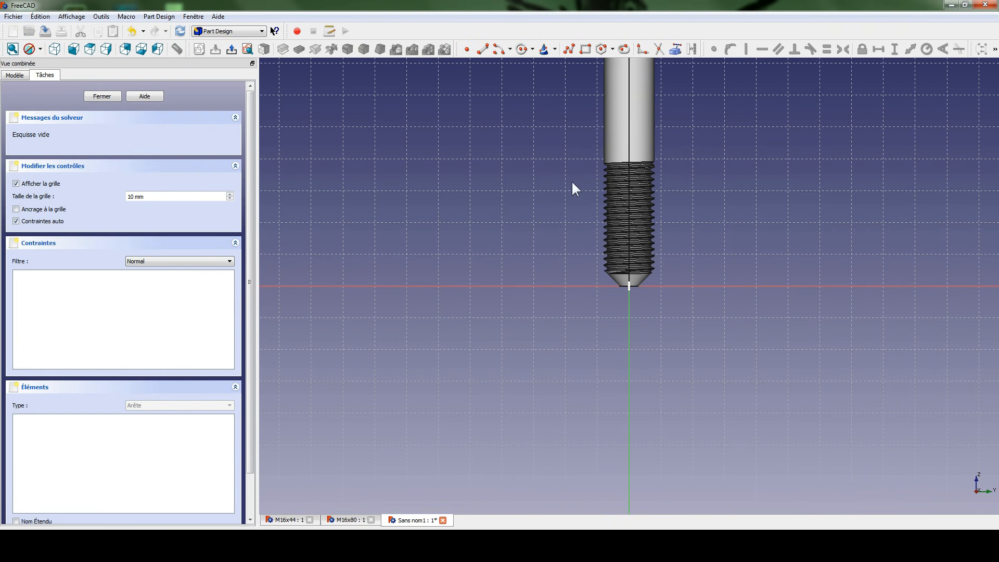
- Draw a closed five-sided profile with a sloped lower inner corner above and beside the bolt head, and make its outer side vertical
{"action": "scroll", "coordinate": [600, 305], "scroll_direction": "up", "scroll_amount": 6}
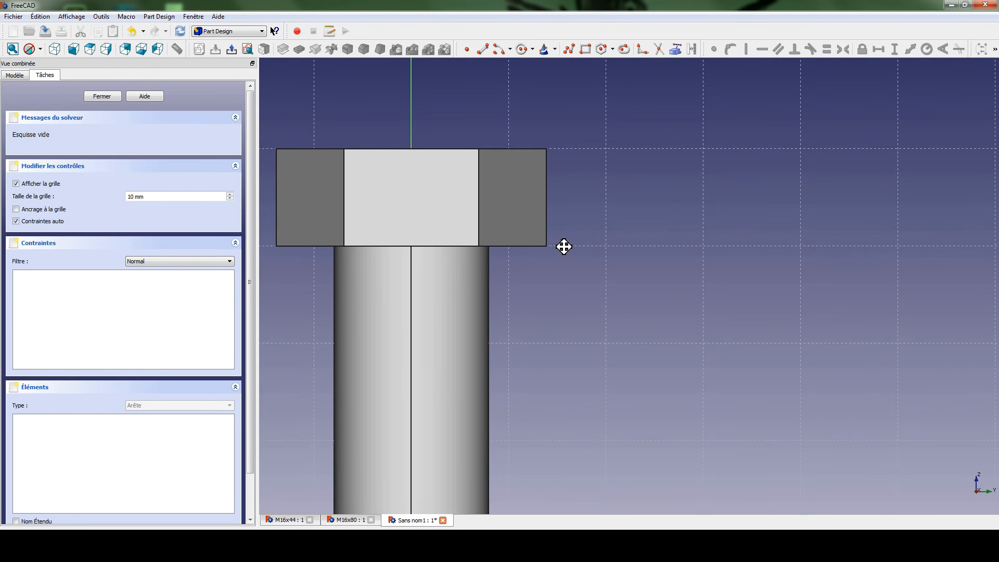
{"action": "middle_click_drag", "start_coordinate": [578, 219], "coordinate": [622, 228]}
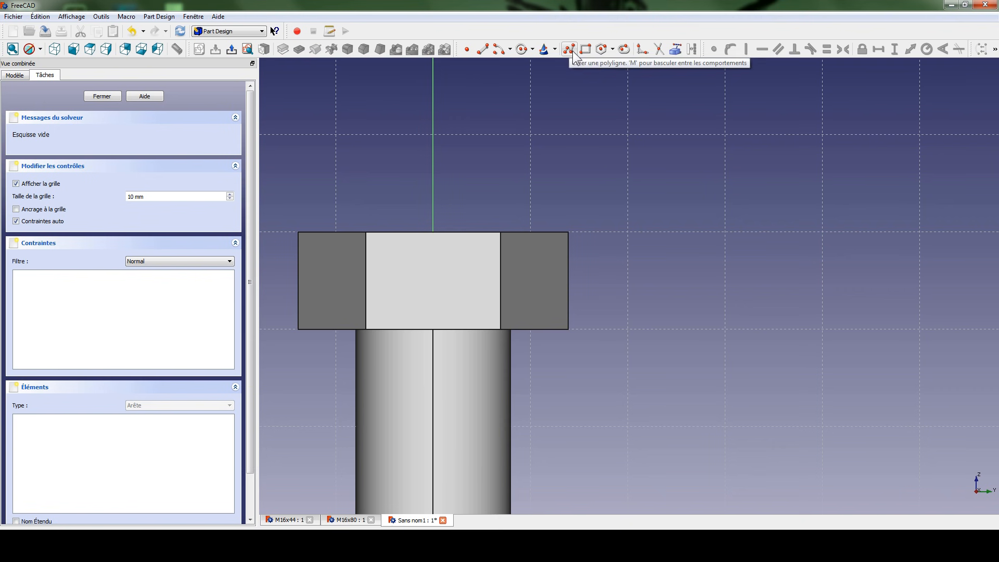
{"action": "left_click", "coordinate": [643, 52]}
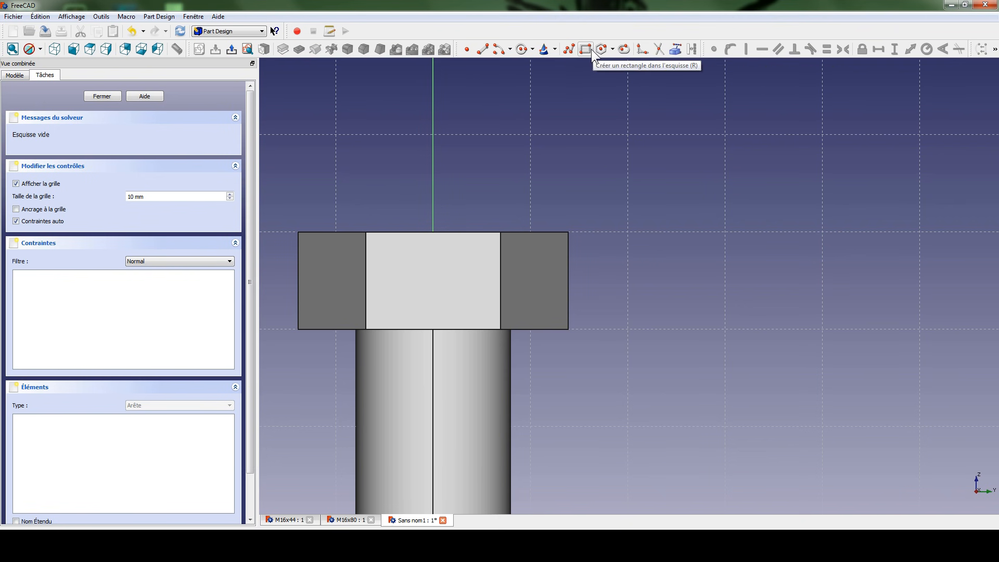
{"action": "left_click", "coordinate": [661, 153]}
{"action": "left_click", "coordinate": [569, 152]}
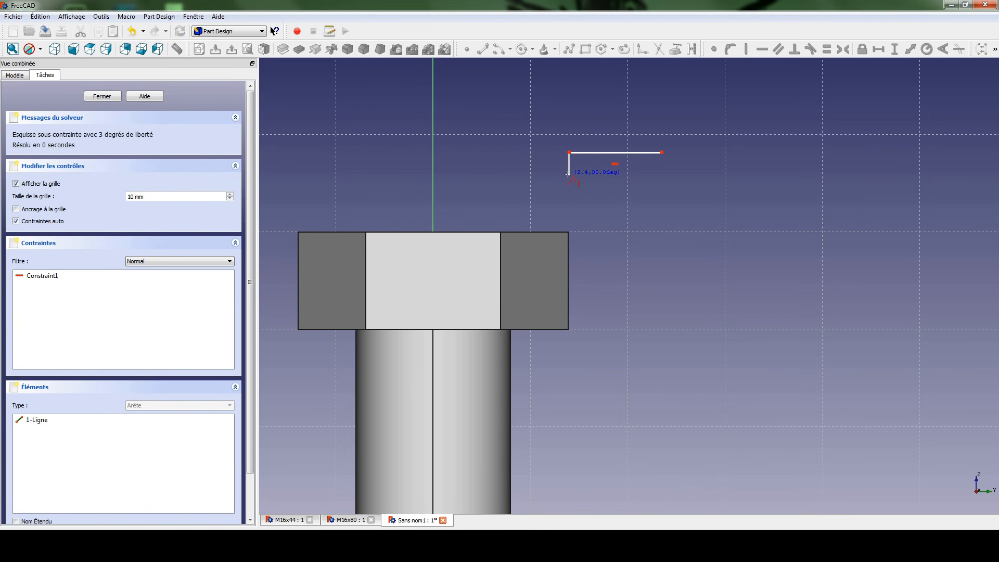
{"action": "left_click", "coordinate": [569, 175]}
{"action": "left_click", "coordinate": [603, 198]}
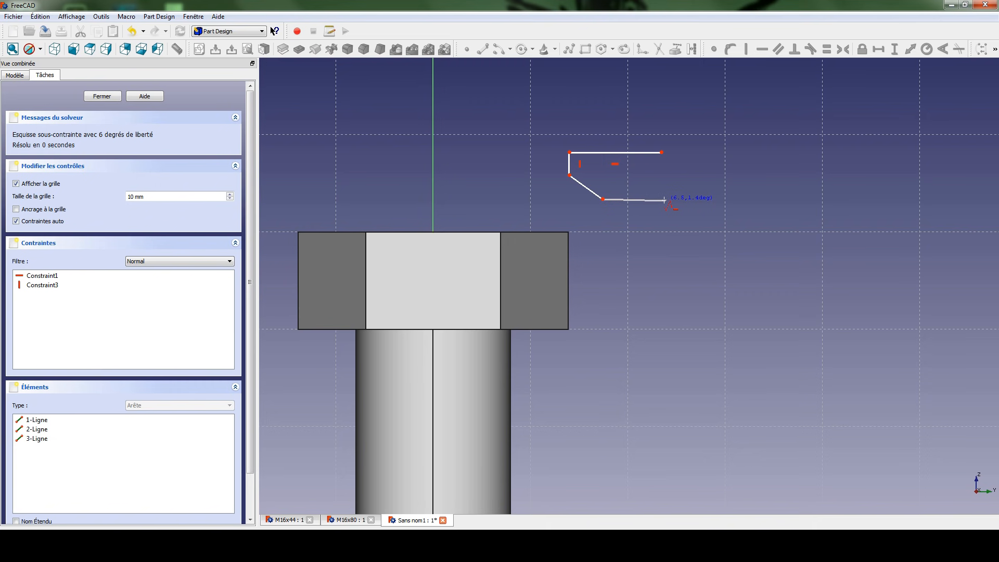
{"action": "left_click", "coordinate": [665, 199]}
{"action": "left_click", "coordinate": [662, 152]}
{"action": "left_click", "coordinate": [664, 170]}
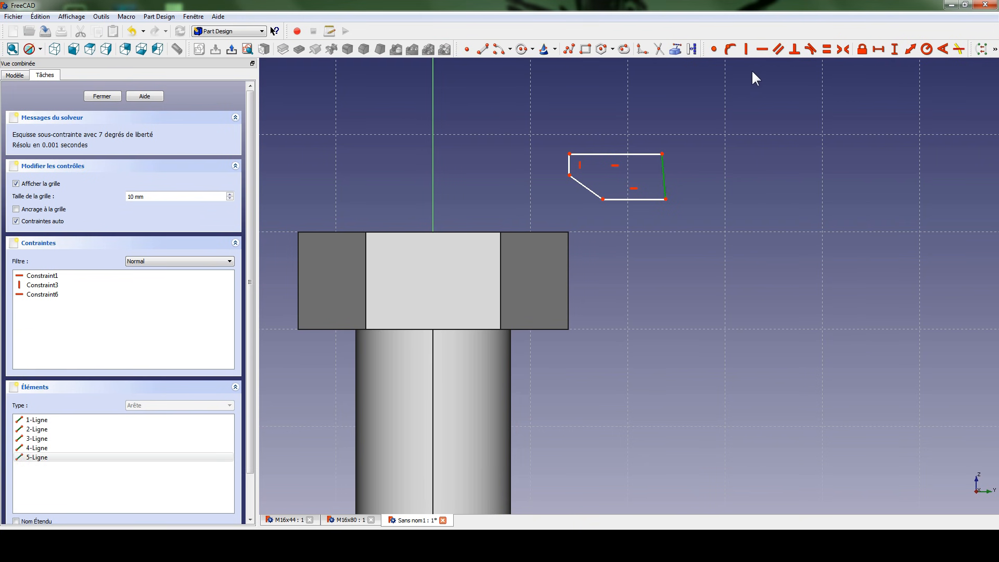
{"action": "left_click", "coordinate": [746, 49]}
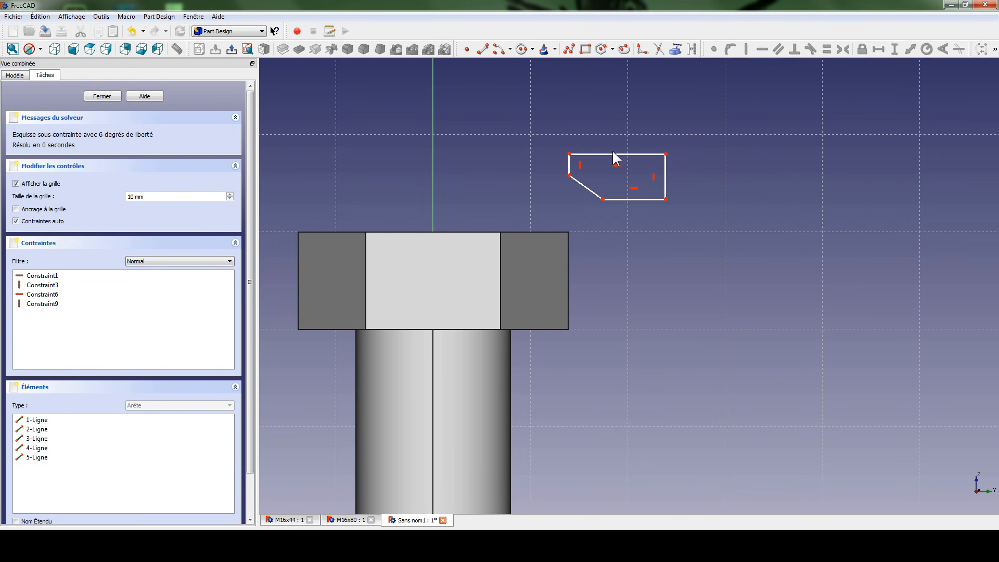
- Constrain the angle between the profile's sloped edge and its lower horizontal edge to 150°
{"action": "left_click", "coordinate": [578, 181]}
{"action": "left_click", "coordinate": [616, 199]}
{"action": "left_click", "coordinate": [639, 219]}
{"action": "left_click", "coordinate": [591, 191]}
{"action": "left_click", "coordinate": [595, 205]}
{"action": "left_click", "coordinate": [598, 195]}
{"action": "left_click", "coordinate": [624, 200]}
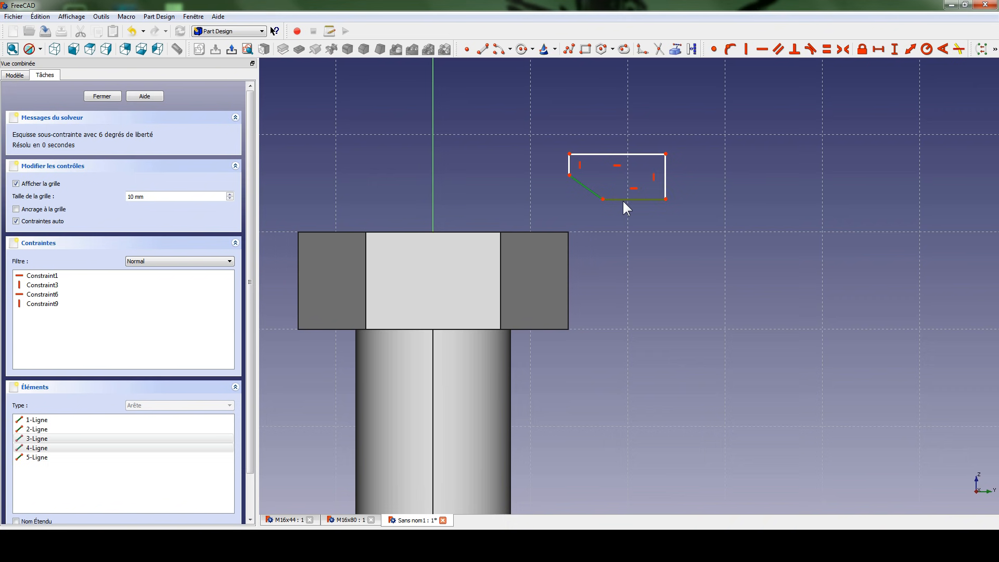
{"action": "left_click", "coordinate": [941, 50]}
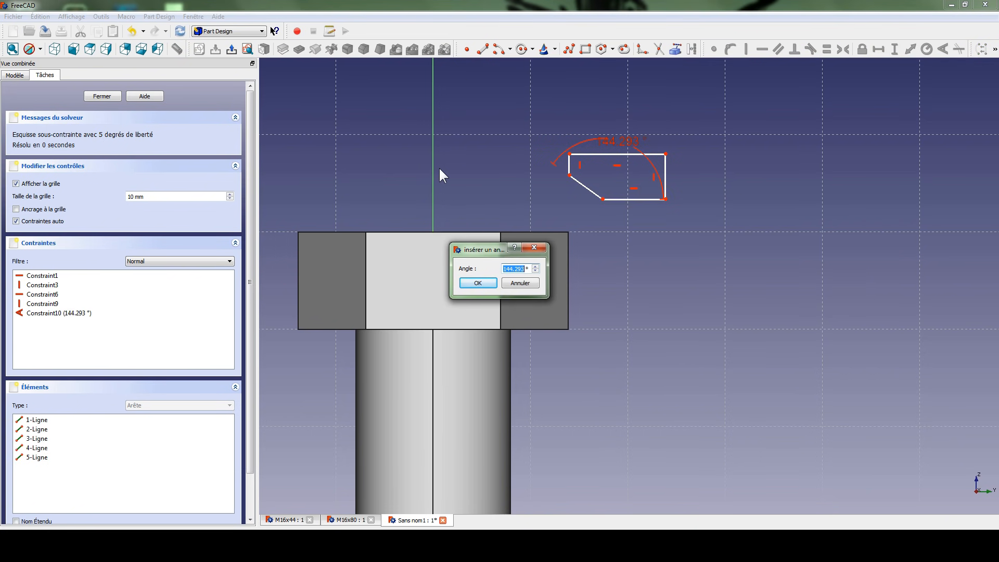
{"action": "type", "text": "150"}
{"action": "key", "text": "Return"}
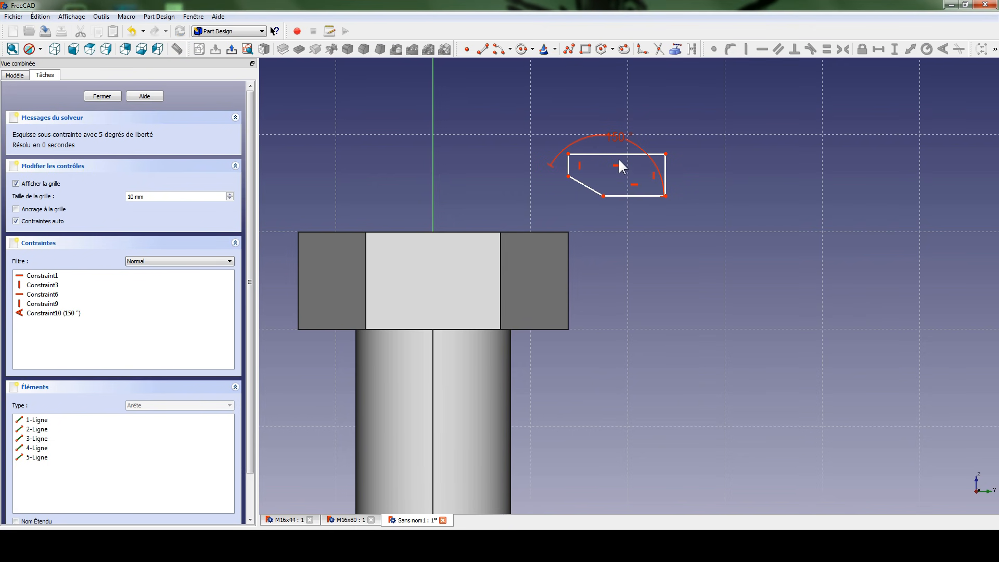
- Constrain the vertical distance from the upper end of the profile's sloped edge to the sketch's horizontal axis to 90 mm
{"action": "left_click", "coordinate": [568, 177]}
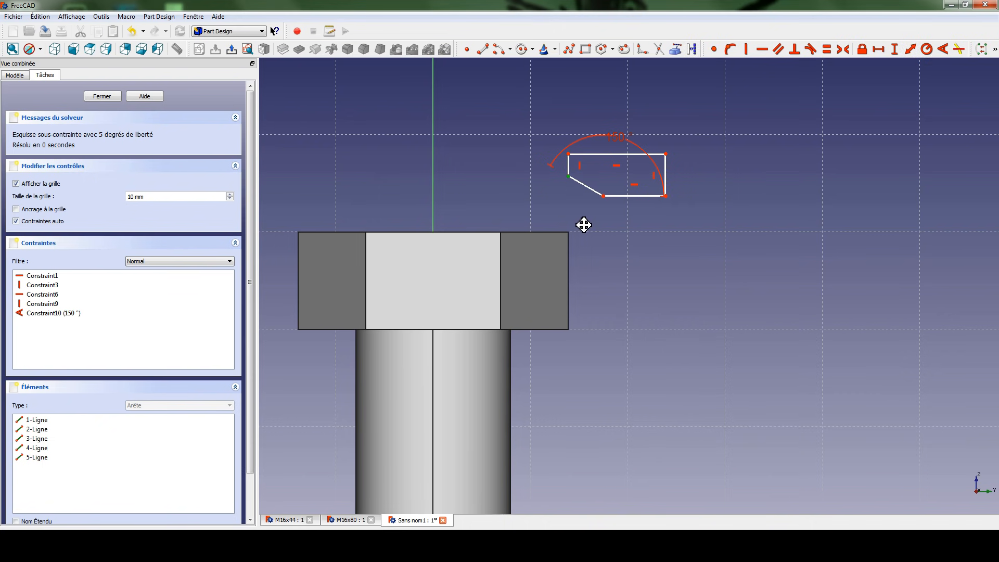
{"action": "scroll", "coordinate": [579, 219], "scroll_direction": "down", "scroll_amount": 3}
{"action": "scroll", "coordinate": [614, 245], "scroll_direction": "down", "scroll_amount": 3}
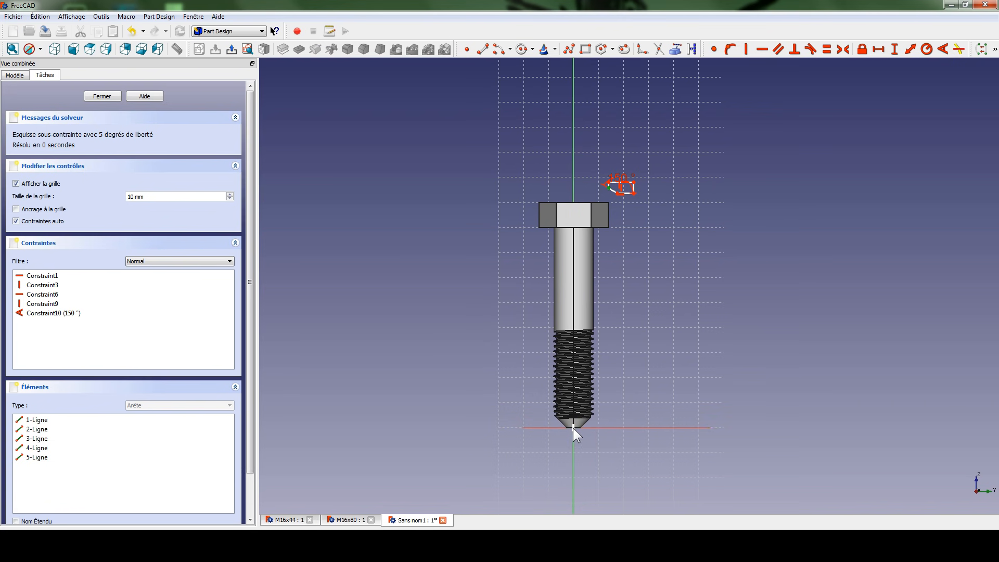
{"action": "left_click", "coordinate": [607, 427]}
{"action": "left_click", "coordinate": [895, 51]}
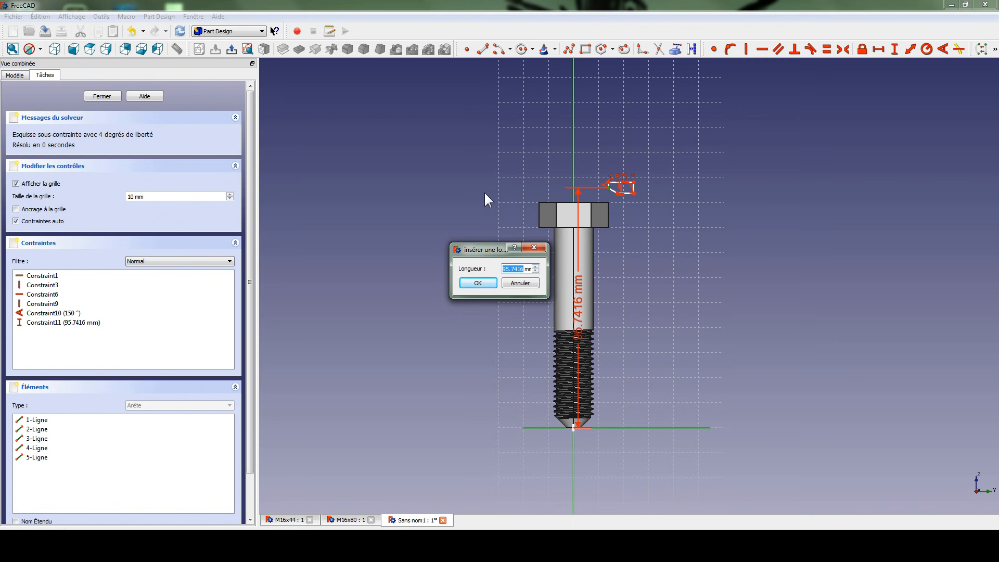
{"action": "type", "text": "90"}
{"action": "key", "text": "Return"}
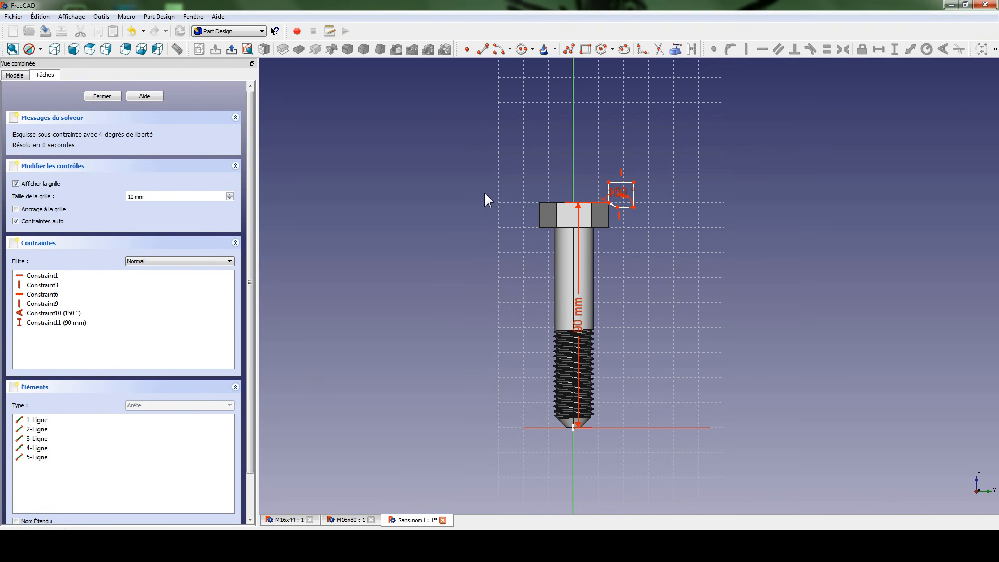
- Reshape the profile beside the bolt head by lowering its upper edge and pulling the sloped edge's lower corner outward and down
{"action": "middle_click_drag", "start_coordinate": [609, 167], "coordinate": [627, 93], "text": "ctrl"}
{"action": "middle_click_drag", "start_coordinate": [579, 121], "coordinate": [552, 403]}
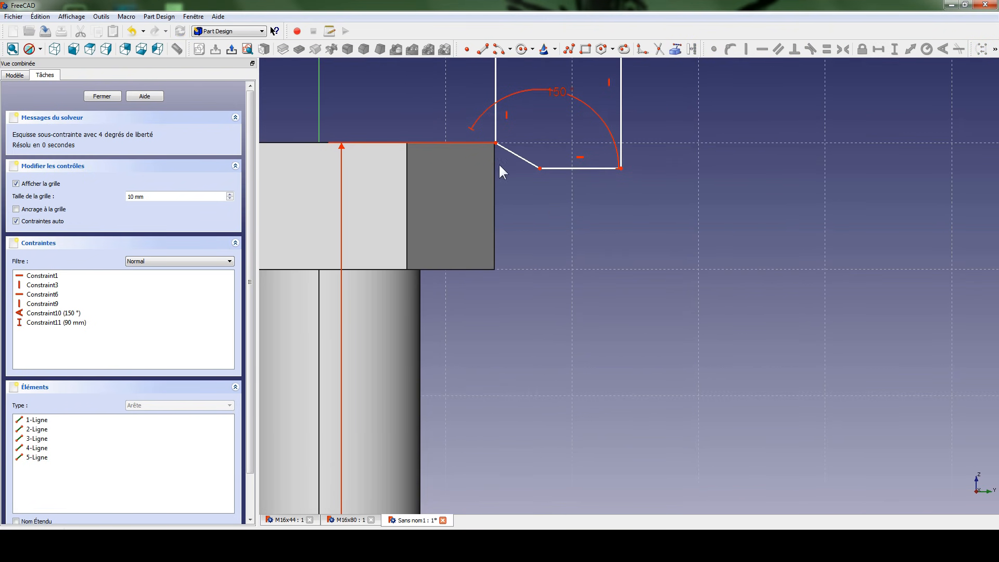
{"action": "middle_click_drag", "start_coordinate": [512, 107], "coordinate": [514, 212]}
{"action": "mouse_move", "coordinate": [537, 144]}
{"action": "left_mouse_down"}
{"action": "mouse_move", "coordinate": [537, 201]}
{"action": "mouse_move", "coordinate": [507, 201]}
{"action": "mouse_move", "coordinate": [554, 187]}
{"action": "left_mouse_up"}
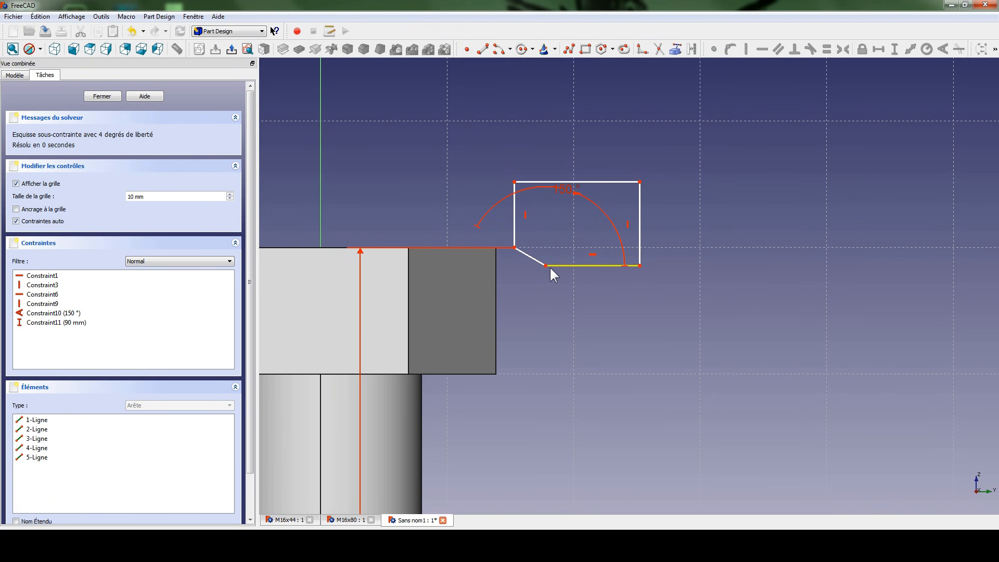
{"action": "mouse_move", "coordinate": [545, 266]}
{"action": "left_mouse_down"}
{"action": "mouse_move", "coordinate": [542, 290]}
{"action": "mouse_move", "coordinate": [572, 285]}
{"action": "mouse_move", "coordinate": [591, 299]}
{"action": "left_mouse_up"}
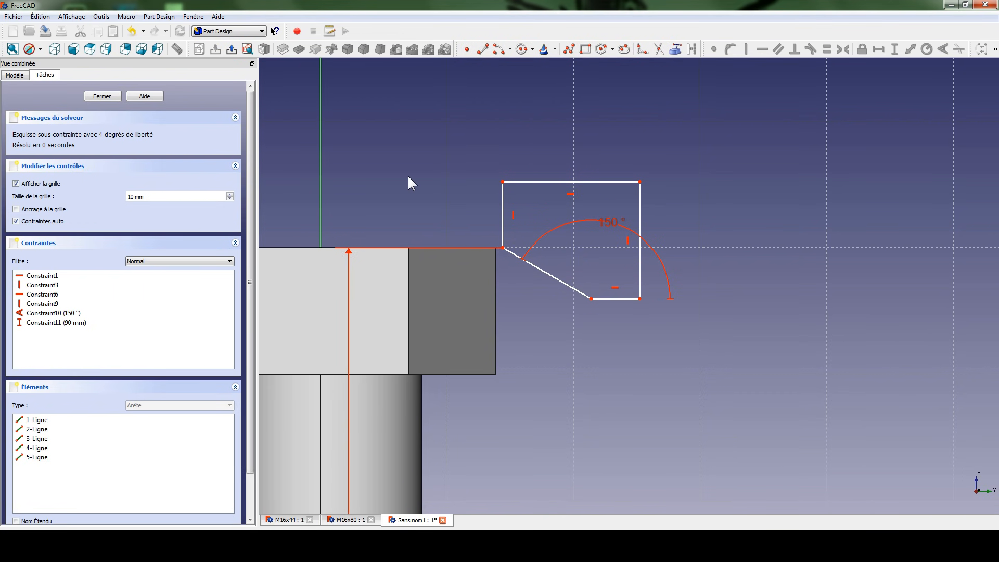
- Constrain the horizontal distance from the upper end of the profile's sloped edge to the vertical axis to 12.5 mm
{"action": "middle_click_drag", "start_coordinate": [408, 182], "coordinate": [523, 165]}
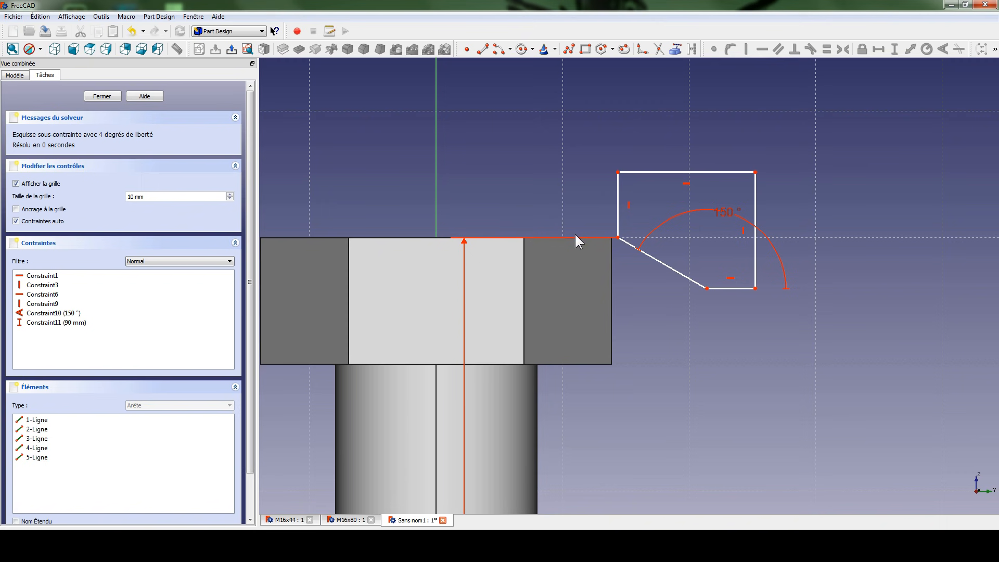
{"action": "left_click", "coordinate": [618, 238]}
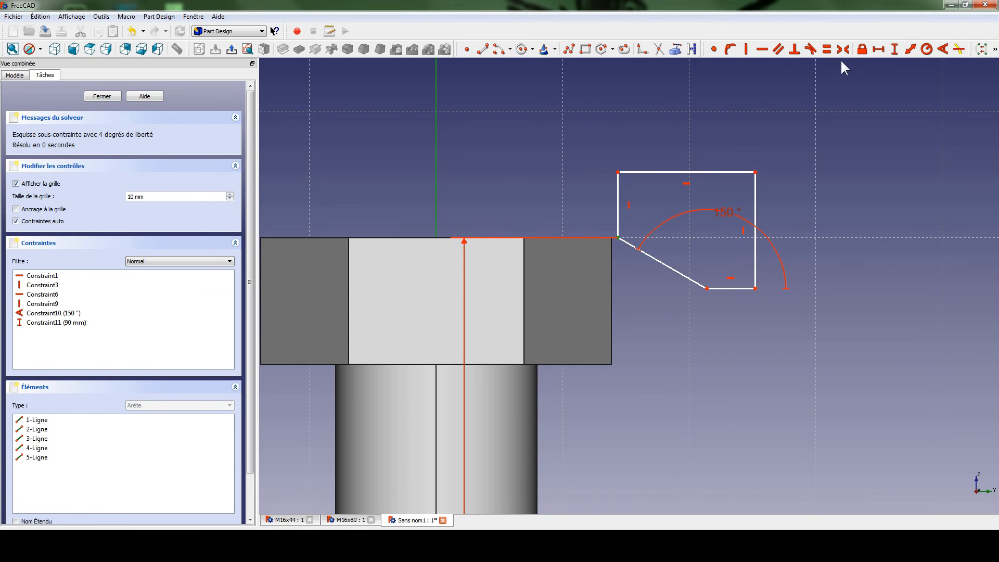
{"action": "left_click", "coordinate": [878, 50]}
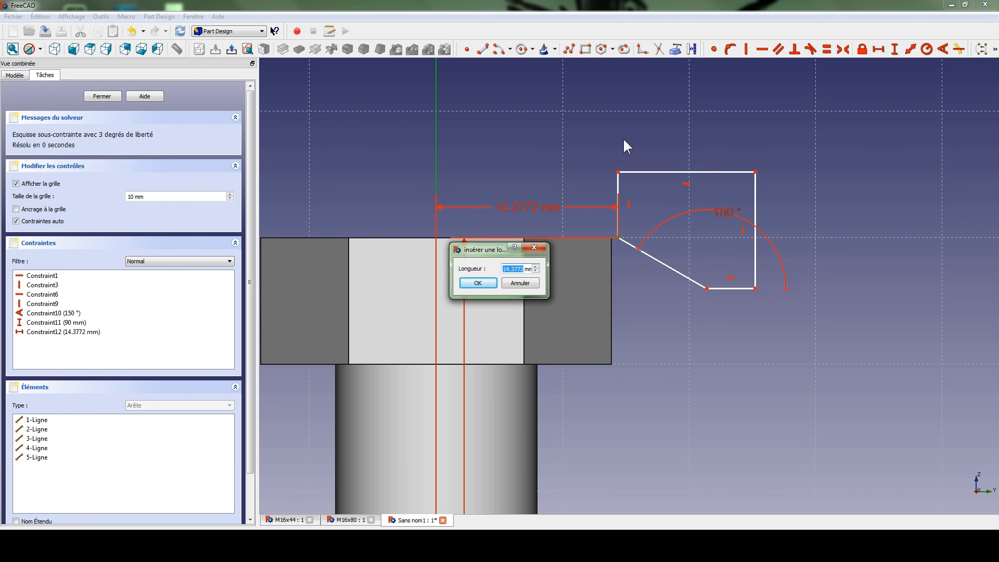
{"action": "type", "text": "12.5"}
{"action": "key", "text": "Return"}
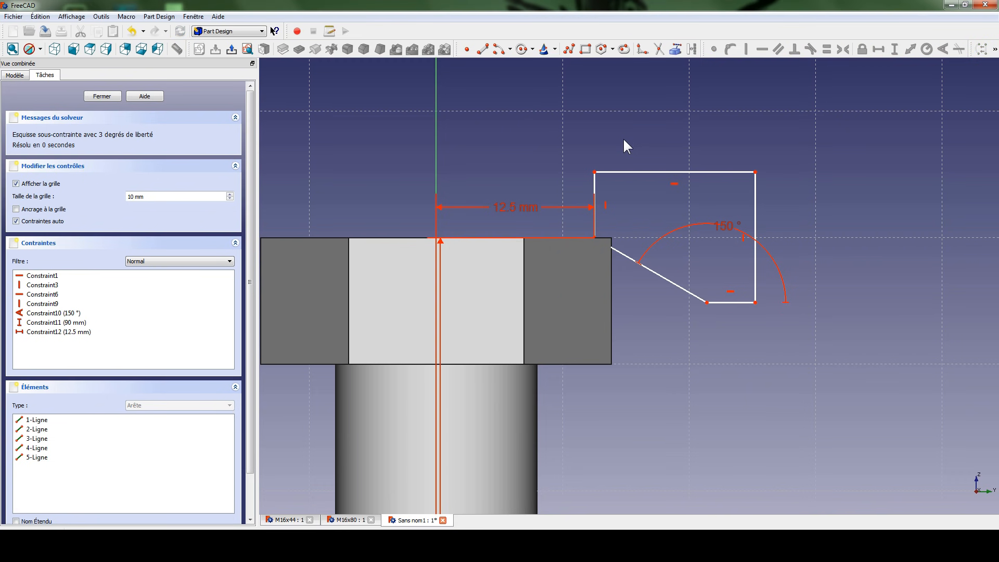
- Shrink the profile by moving its lower sloped corner and upper outer corner inward, and leave the sketch
{"action": "mouse_move", "coordinate": [706, 303]}
{"action": "left_mouse_down"}
{"action": "mouse_move", "coordinate": [697, 335]}
{"action": "mouse_move", "coordinate": [654, 281]}
{"action": "mouse_move", "coordinate": [665, 291]}
{"action": "mouse_move", "coordinate": [661, 269]}
{"action": "left_mouse_up"}
{"action": "mouse_move", "coordinate": [755, 172]}
{"action": "left_mouse_down"}
{"action": "mouse_move", "coordinate": [728, 196]}
{"action": "mouse_move", "coordinate": [682, 209]}
{"action": "left_mouse_up"}
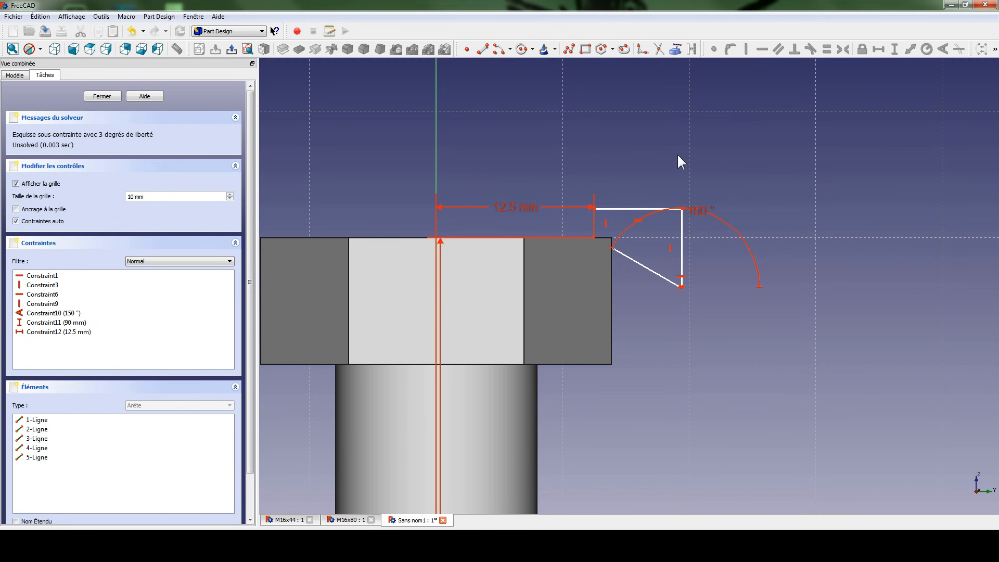
{"action": "key", "text": "Escape"}
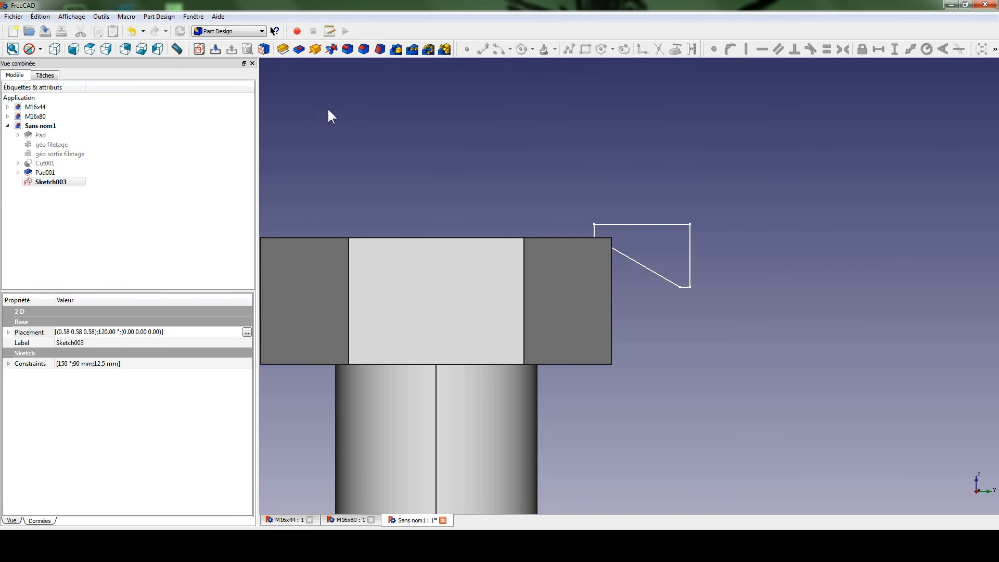
- Revolve the profile 360° about the sketch's vertical axis to form a ring around the bolt head
{"action": "left_click", "coordinate": [317, 52]}
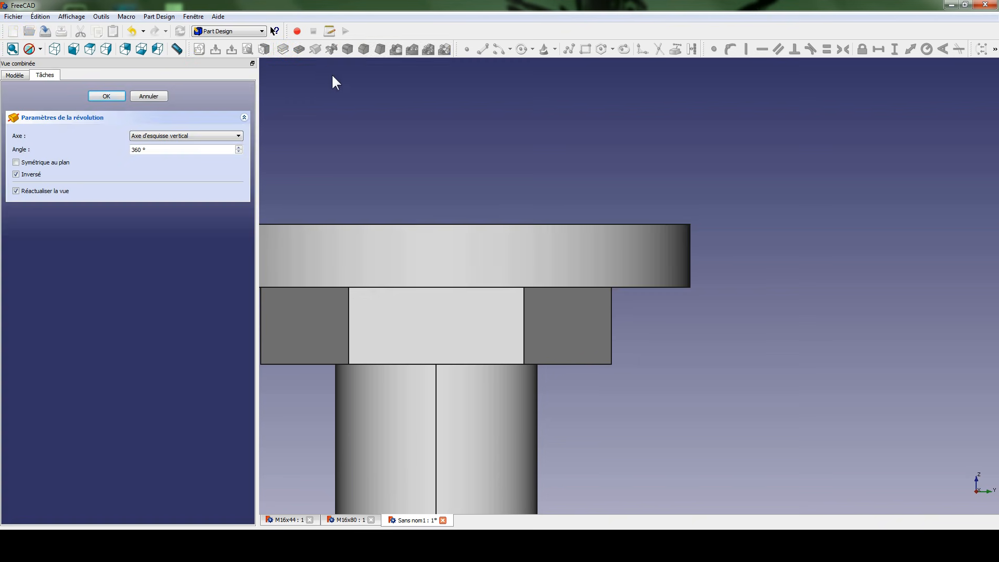
{"action": "middle_click_drag", "start_coordinate": [442, 133], "coordinate": [451, 173]}
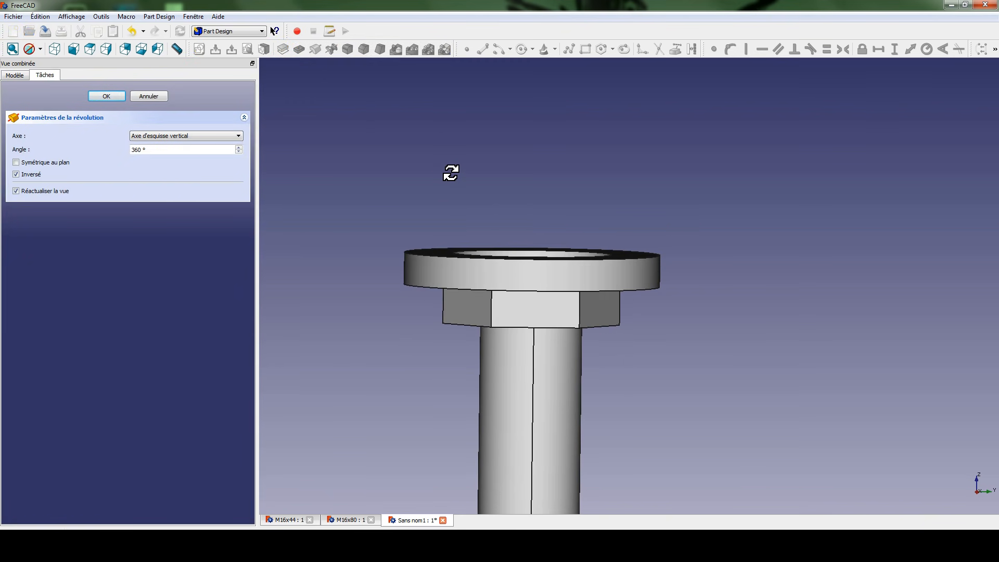
{"action": "middle_click_drag", "start_coordinate": [488, 208], "coordinate": [616, 204]}
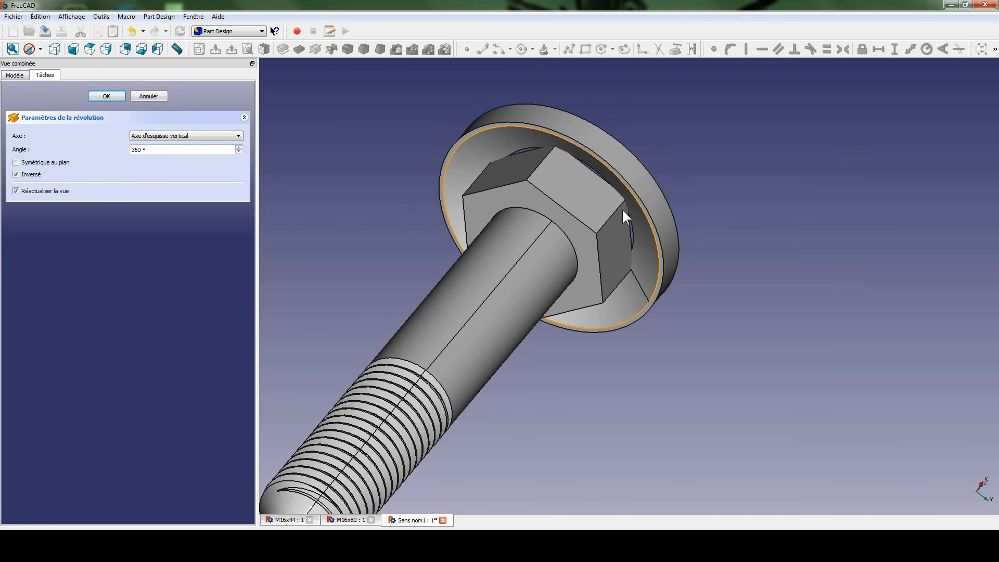
{"action": "middle_click_drag", "start_coordinate": [544, 129], "coordinate": [524, 225]}
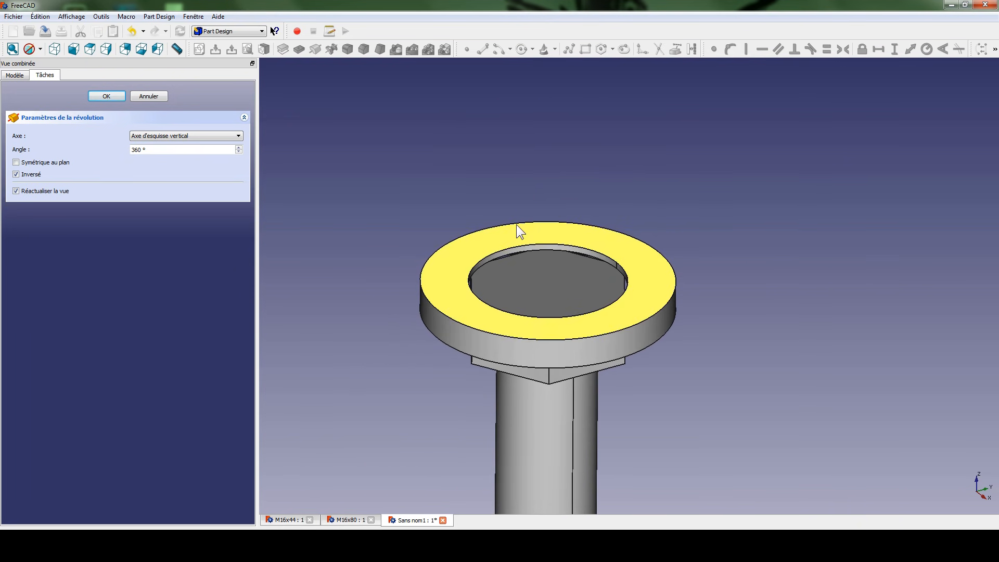
{"action": "left_click", "coordinate": [104, 96]}
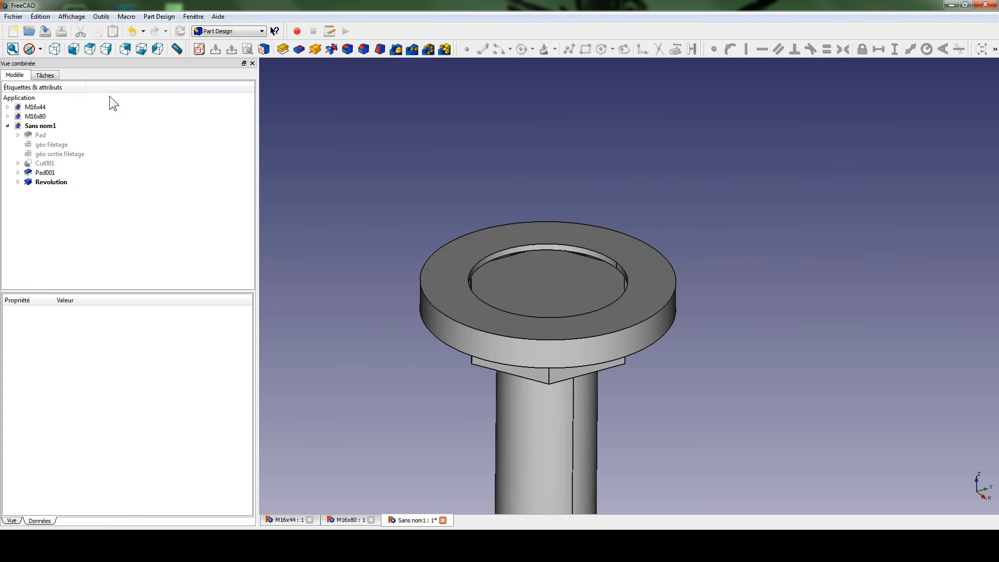
- In the Part workbench, cut Revolution from Pad001 with a Boolean difference to chamfer the hexagonal head's corners
{"action": "left_click", "coordinate": [239, 32]}
{"action": "left_click", "coordinate": [222, 125]}
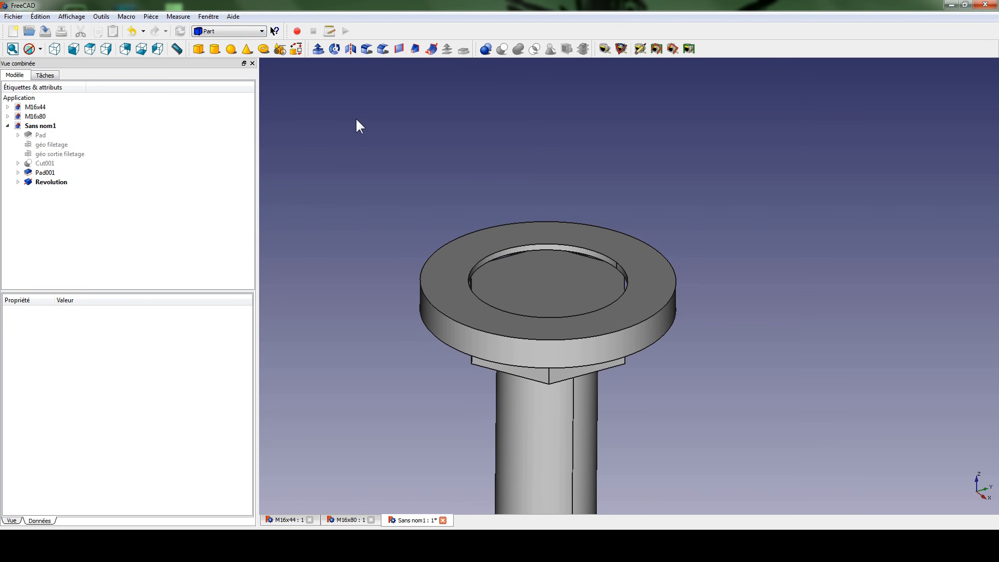
{"action": "left_click", "coordinate": [486, 50]}
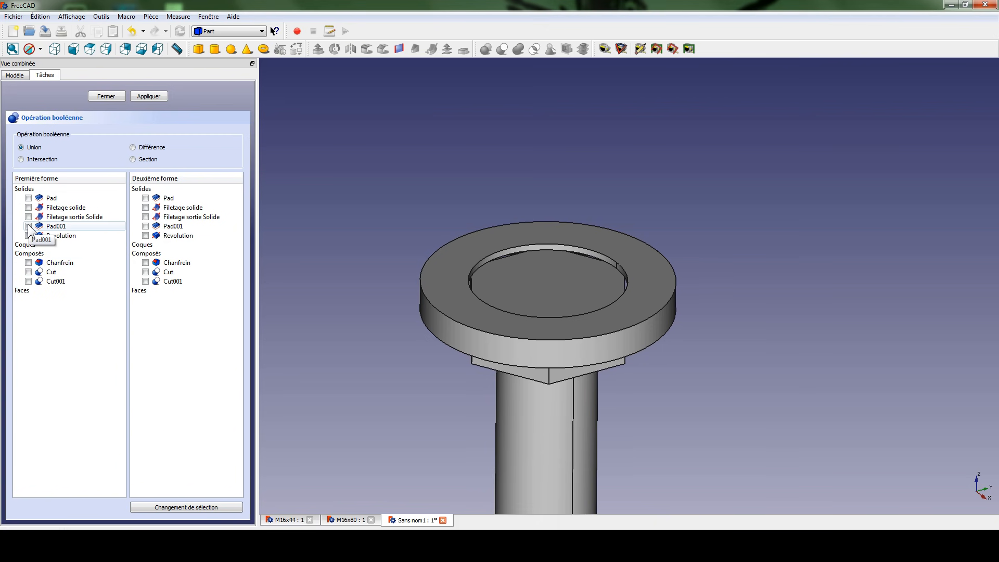
{"action": "left_click", "coordinate": [15, 76]}
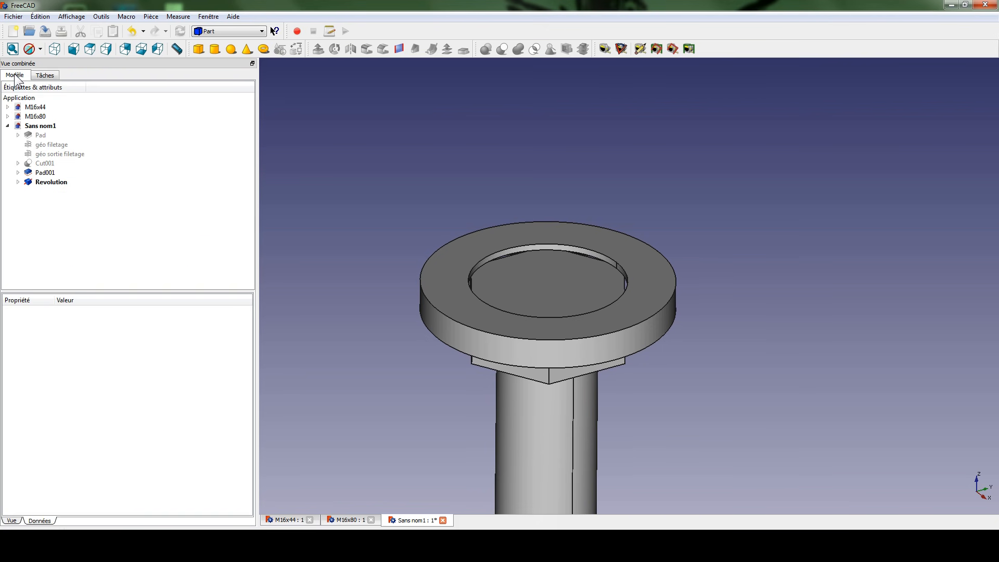
{"action": "left_click", "coordinate": [45, 172]}
{"action": "middle_click_drag", "start_coordinate": [336, 265], "coordinate": [374, 203]}
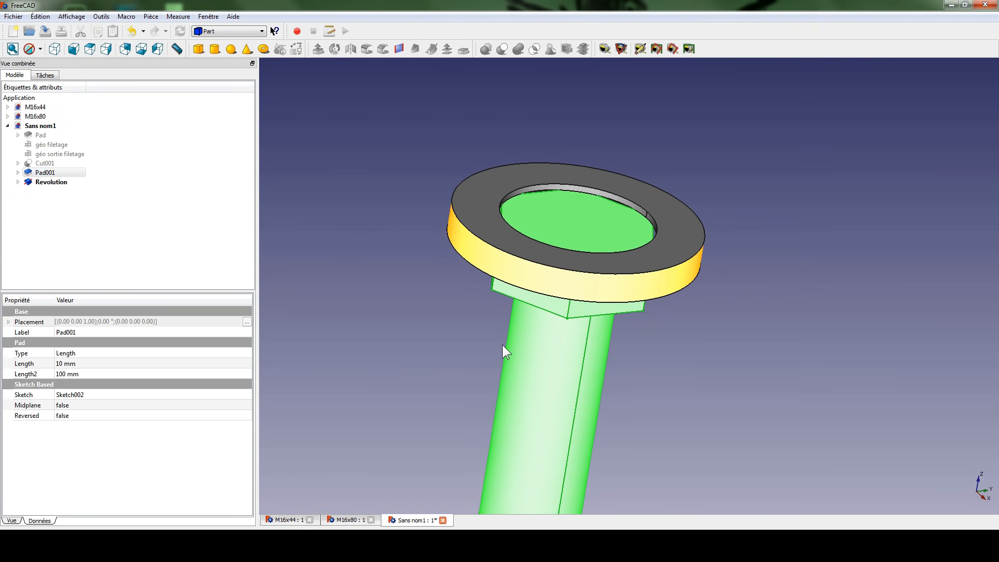
{"action": "left_click", "coordinate": [43, 75]}
{"action": "left_click", "coordinate": [28, 226]}
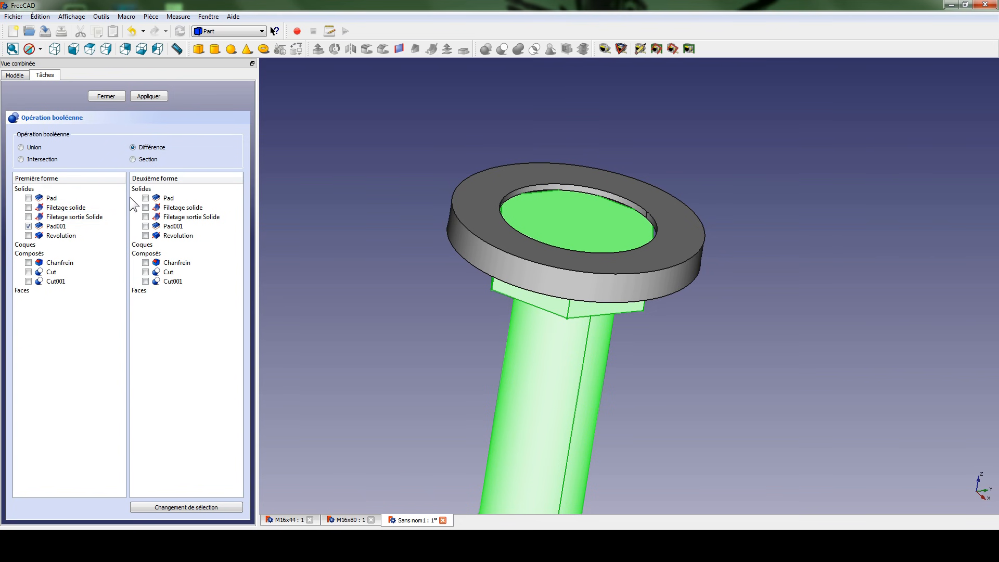
{"action": "left_click", "coordinate": [146, 235]}
{"action": "left_click", "coordinate": [147, 96]}
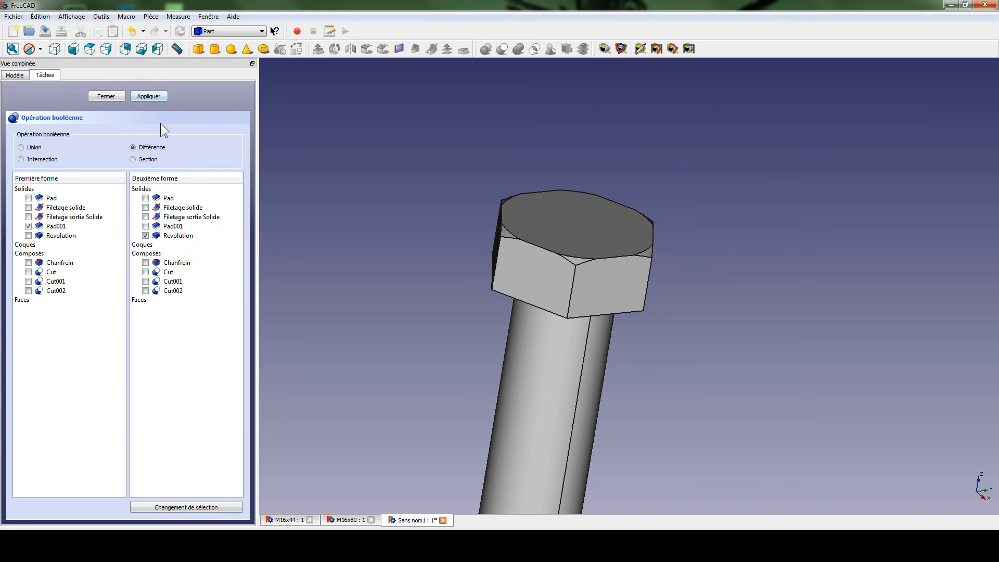
{"action": "left_click", "coordinate": [107, 96]}
- In the Part Design workbench, fillet the circular edge between the shank and the underside of the head with a 1.2 mm radius
{"action": "middle_click_drag", "start_coordinate": [501, 211], "coordinate": [530, 255]}
{"action": "middle_click_drag", "start_coordinate": [602, 175], "coordinate": [586, 160]}
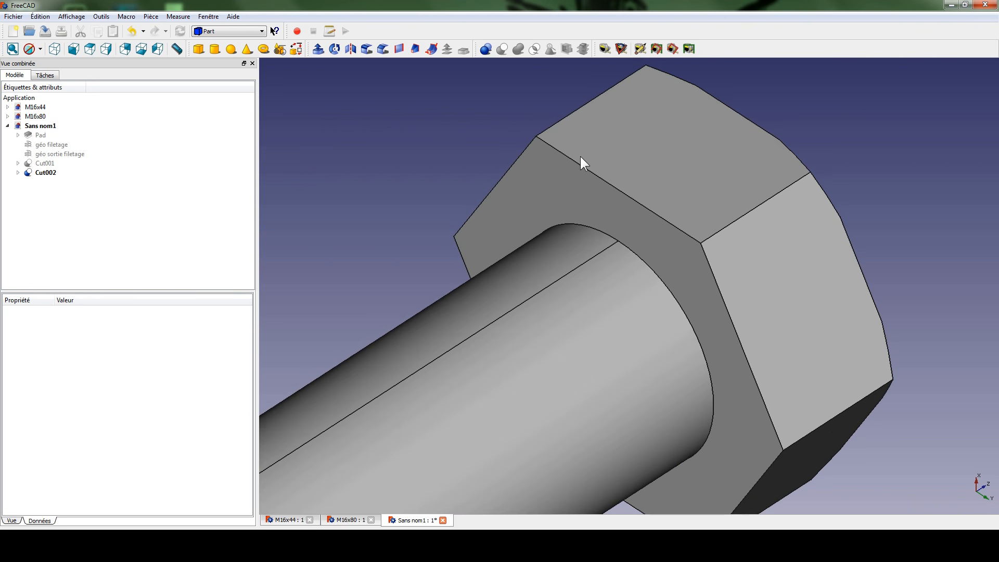
{"action": "scroll", "coordinate": [610, 221], "scroll_direction": "down", "scroll_amount": 5}
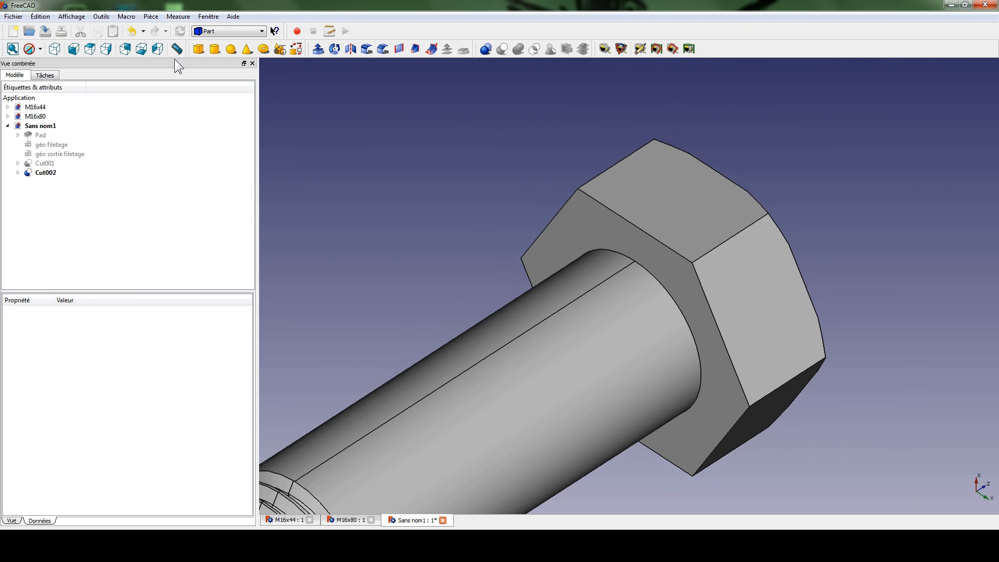
{"action": "left_click", "coordinate": [229, 31]}
{"action": "left_click", "coordinate": [227, 131]}
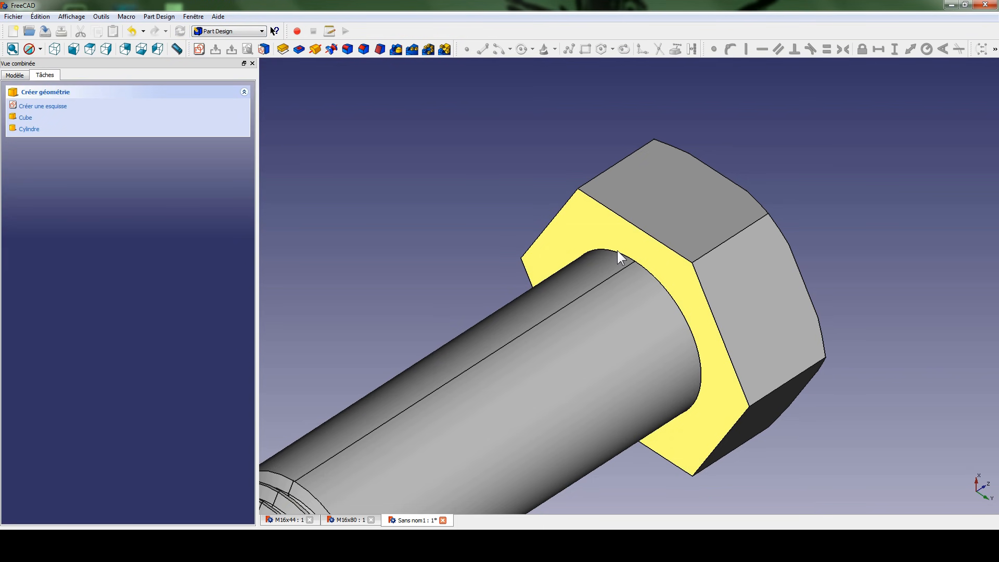
{"action": "left_click", "coordinate": [616, 250]}
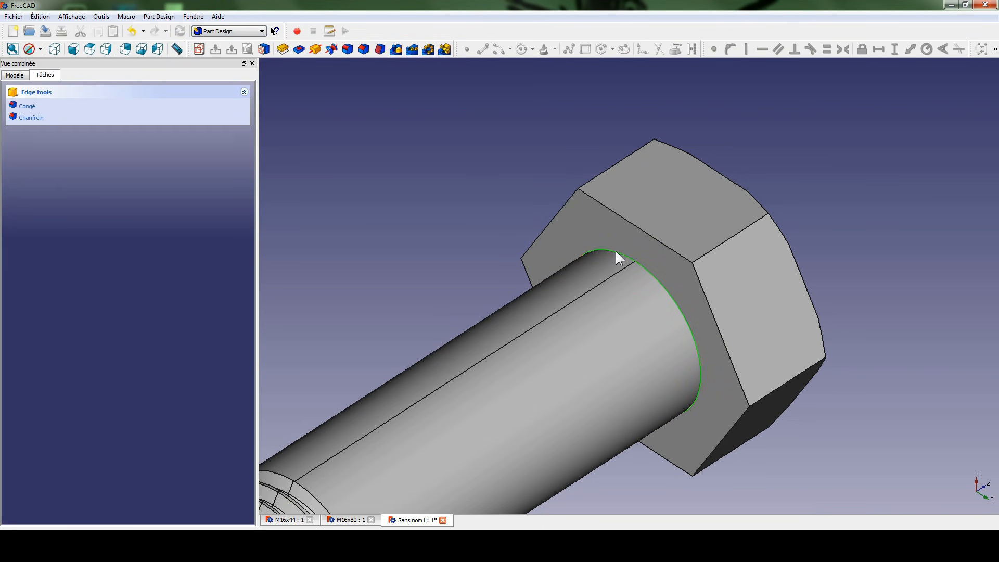
{"action": "left_click", "coordinate": [349, 51]}
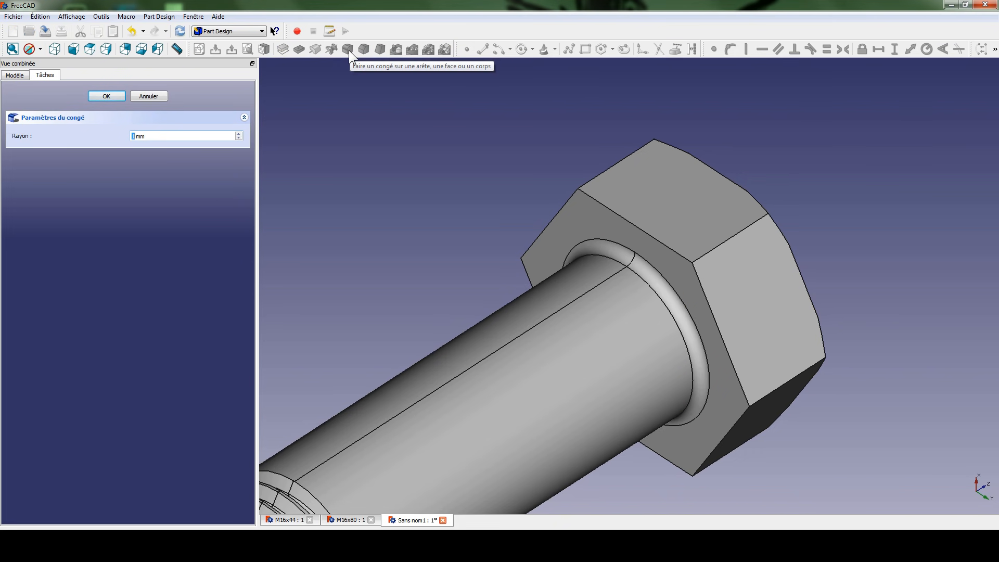
{"action": "type", "text": "1.2"}
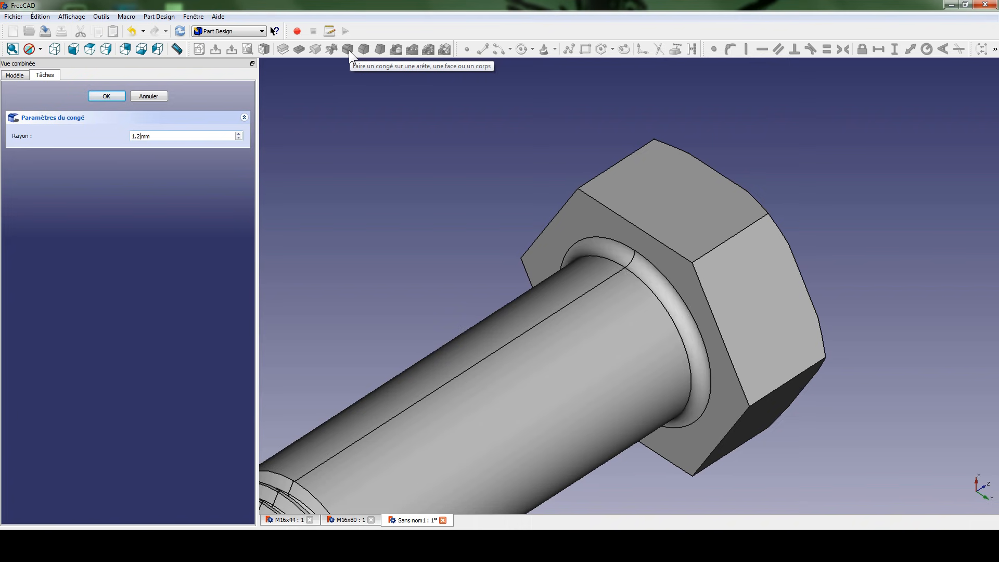
{"action": "key", "text": "Return"}
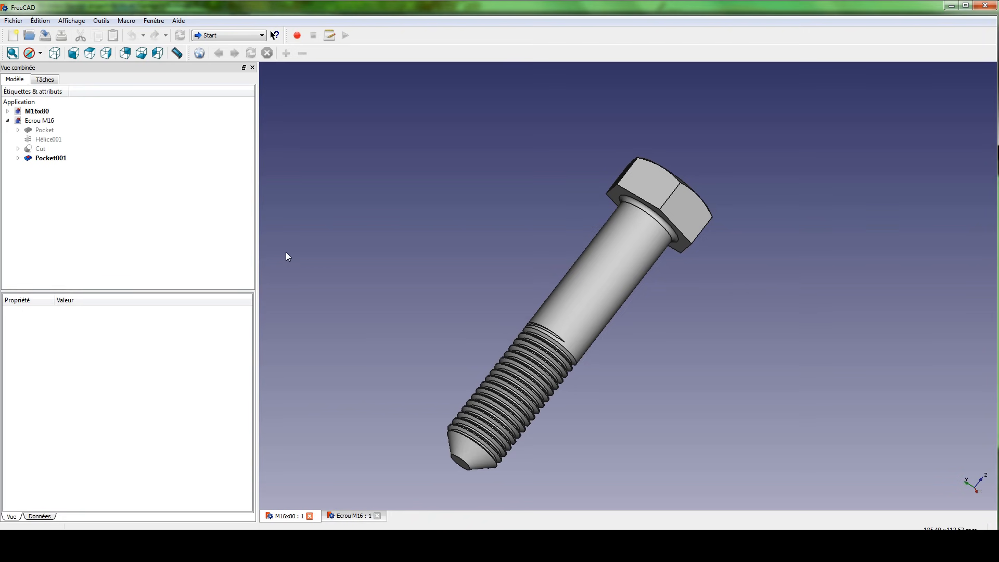
- Examine the finished M16x80 bolt from several angles, as well as the threaded nut in the Ecrou M16 document
{"action": "middle_click_drag", "start_coordinate": [500, 221], "coordinate": [614, 232]}
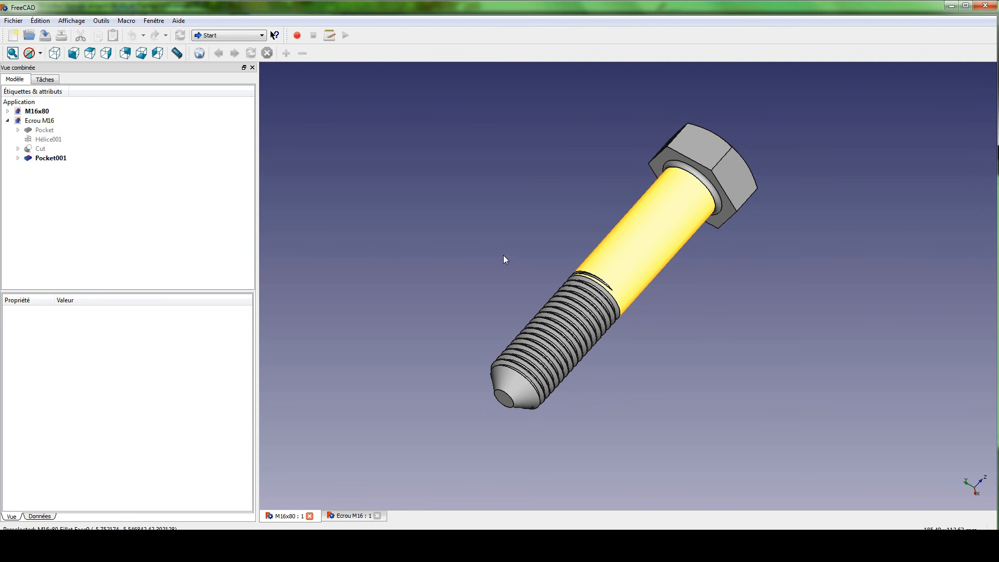
{"action": "middle_click_drag", "start_coordinate": [510, 263], "coordinate": [538, 251]}
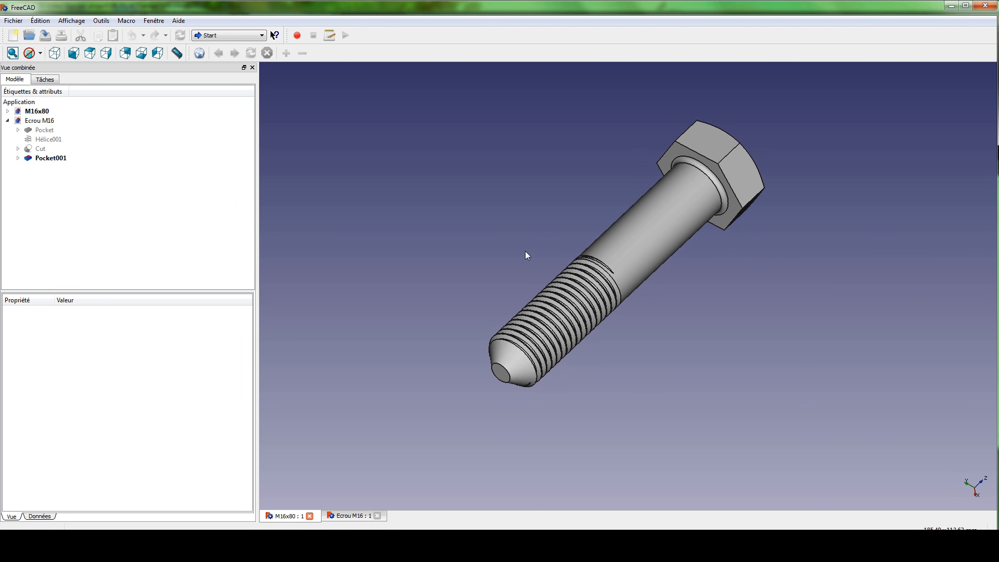
{"action": "middle_click_drag", "start_coordinate": [630, 232], "coordinate": [610, 229]}
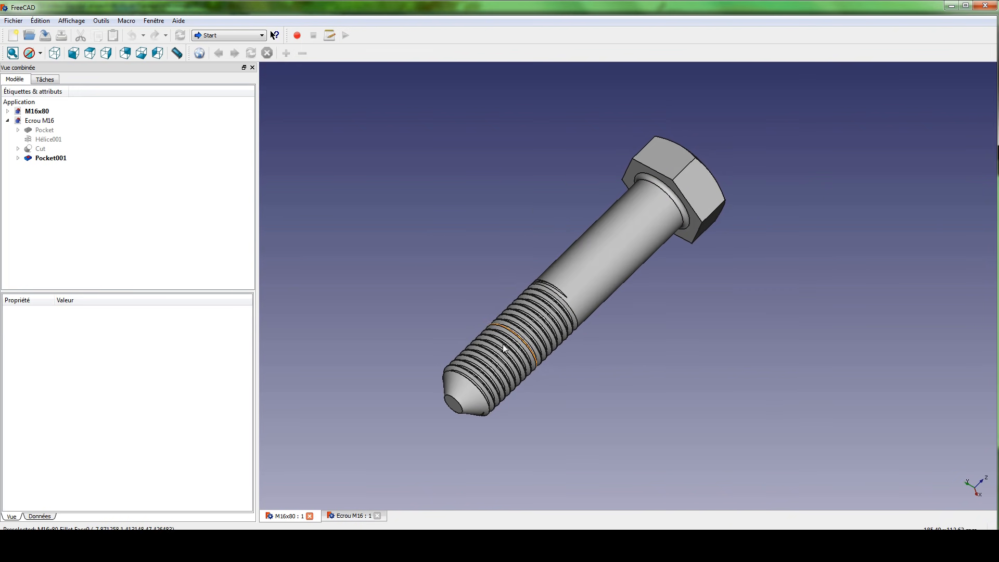
{"action": "middle_click_drag", "start_coordinate": [610, 244], "coordinate": [578, 241]}
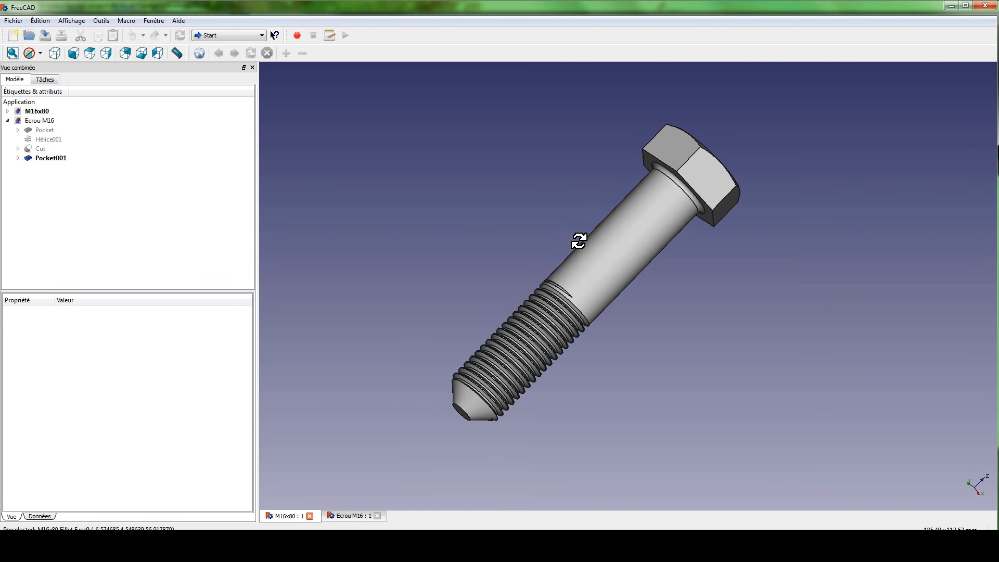
{"action": "left_click", "coordinate": [350, 516]}
{"action": "middle_click_drag", "start_coordinate": [505, 306], "coordinate": [428, 215]}
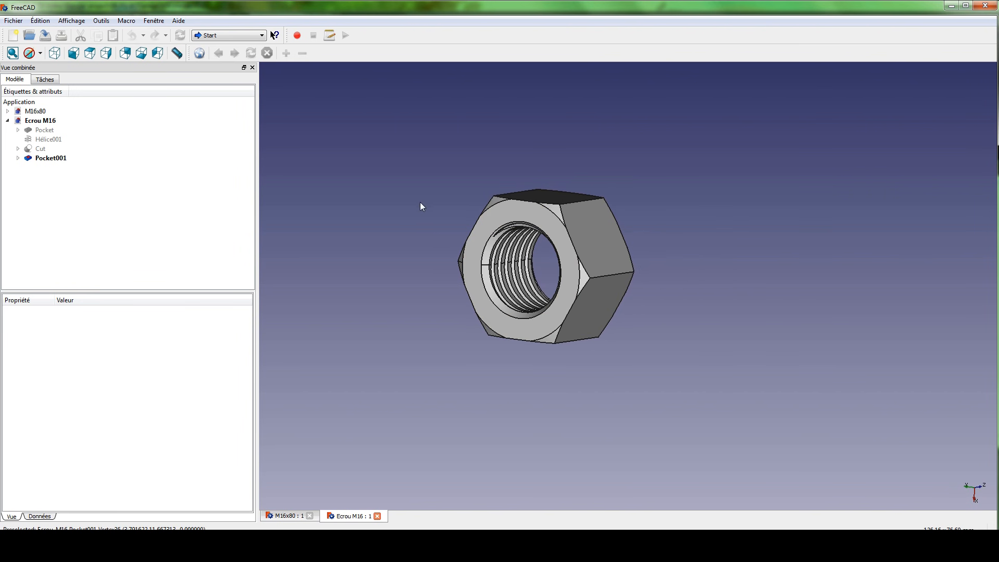